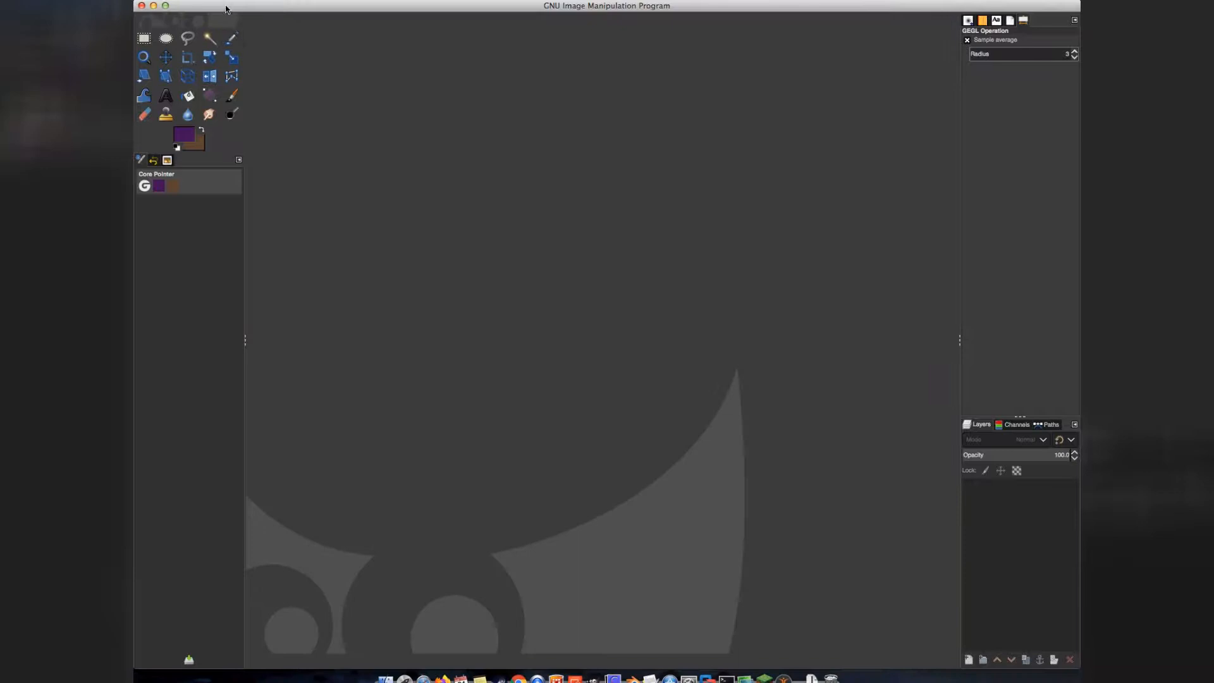
# Create a new 1600 × 1600 px image and add a transparency-filled layer named "base color"
pyautogui.click(227, 9)
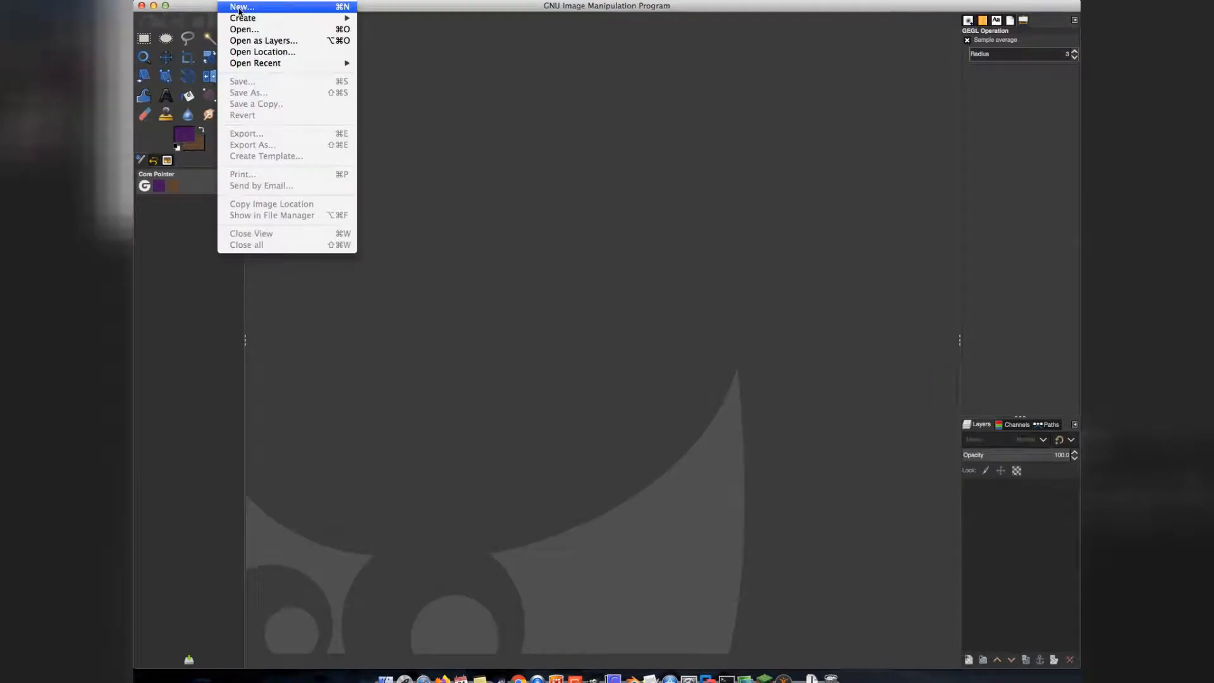
pyautogui.click(239, 7)
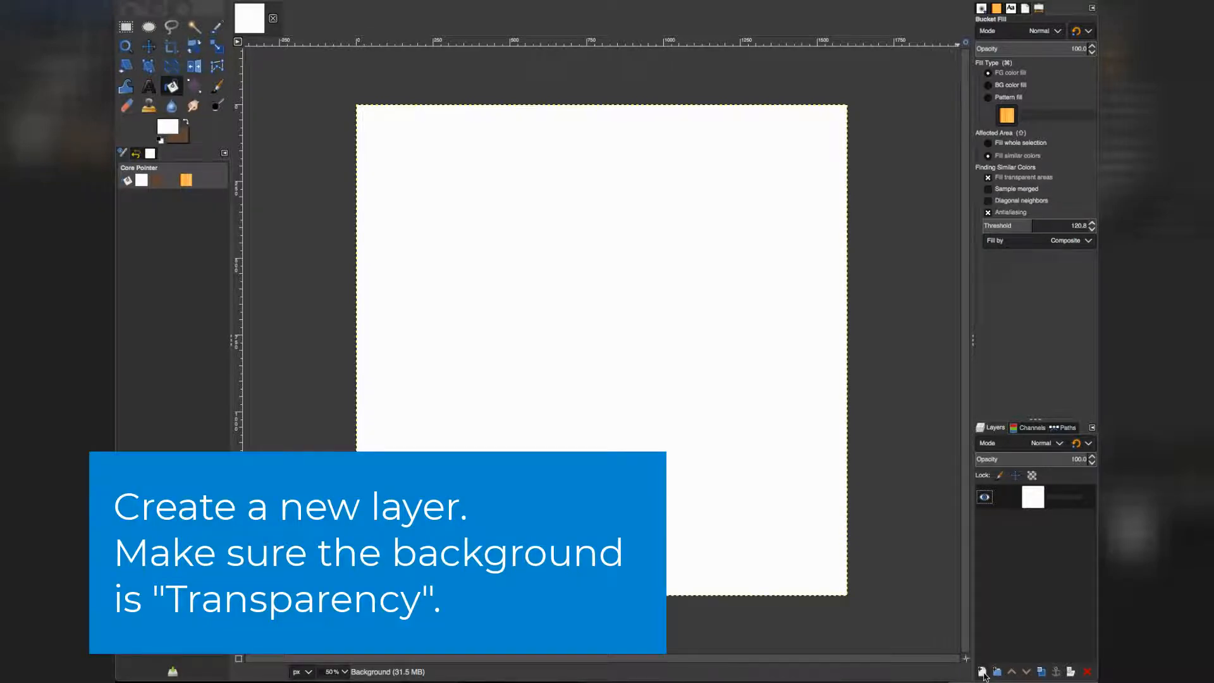
pyautogui.click(982, 672)
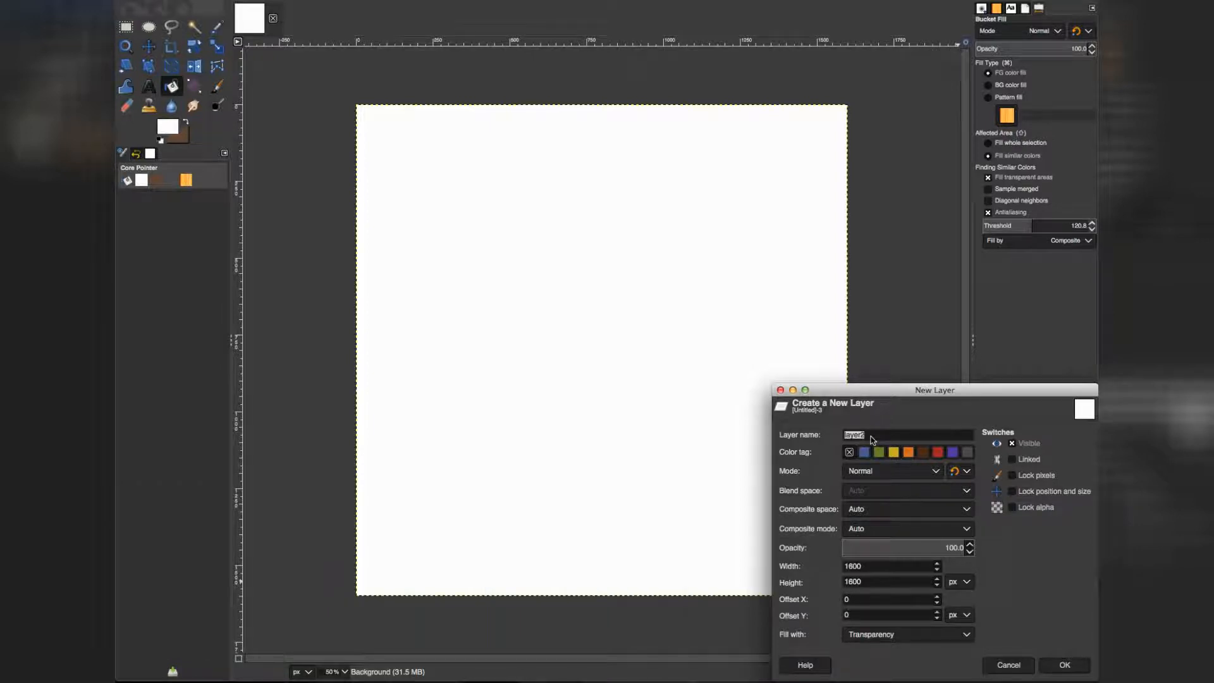
pyautogui.write('base color')
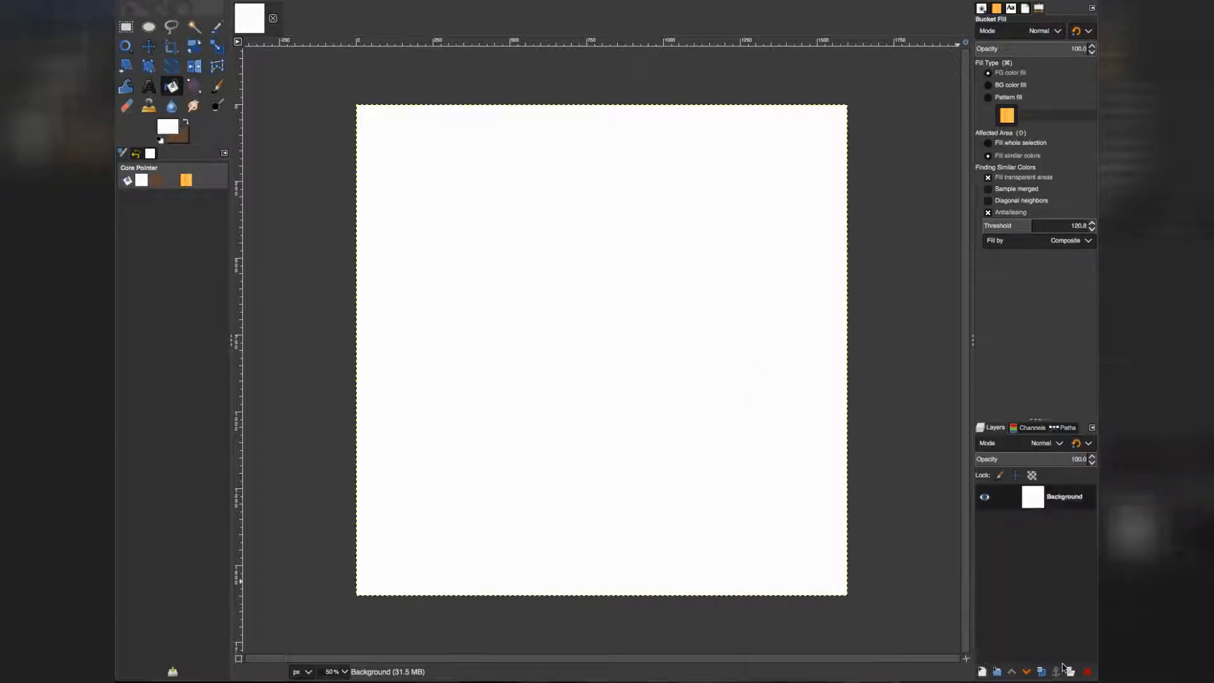
pyautogui.click(1065, 665)
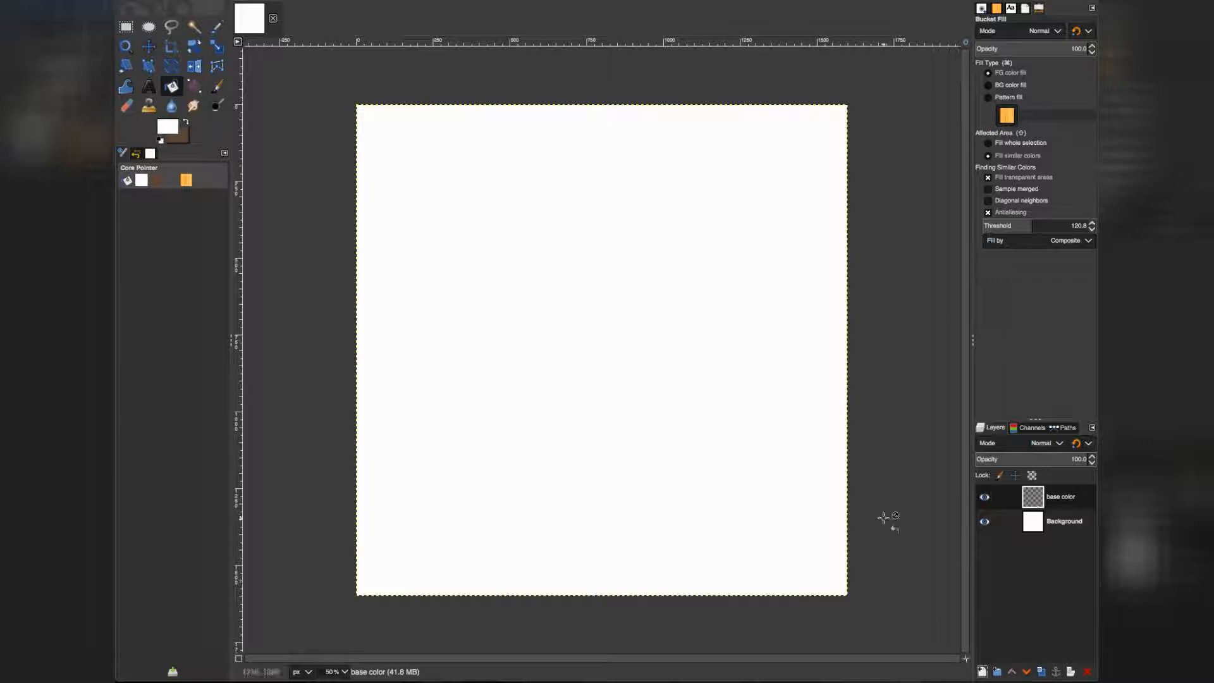
# Make a circular ellipse selection of 1048 × 1048 px, centred on the canvas at position 276, 252
pyautogui.click(149, 29)
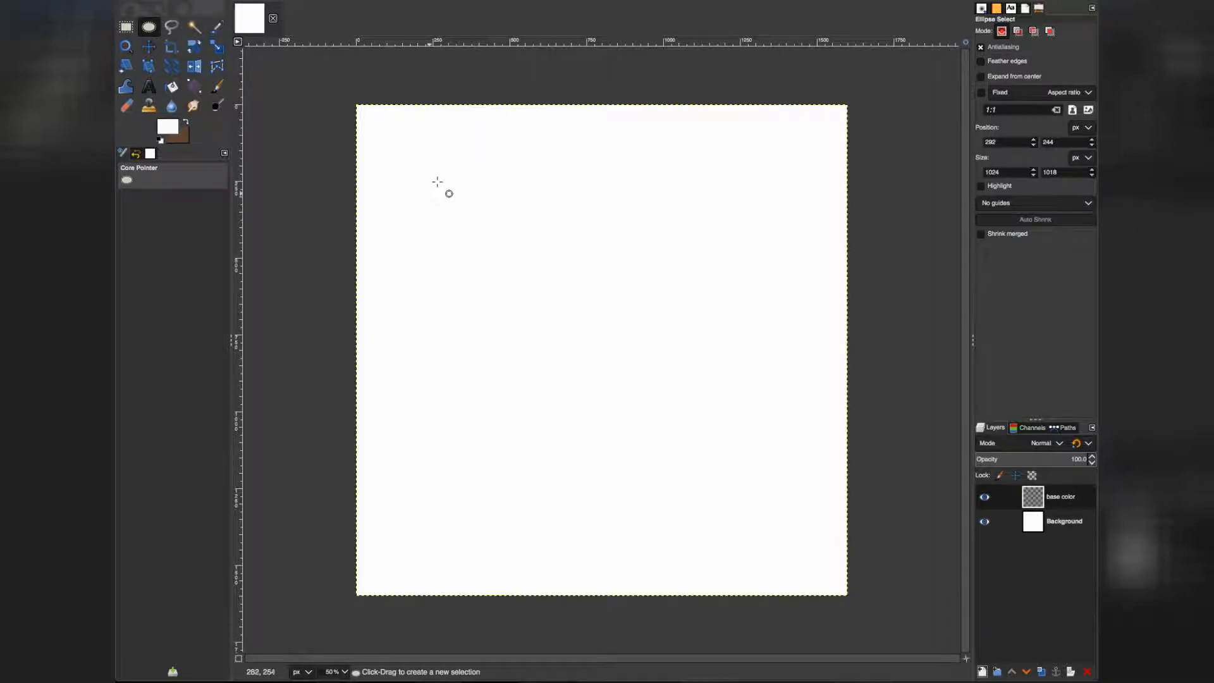
pyautogui.moveTo(447, 178); pyautogui.dragTo(624, 362)
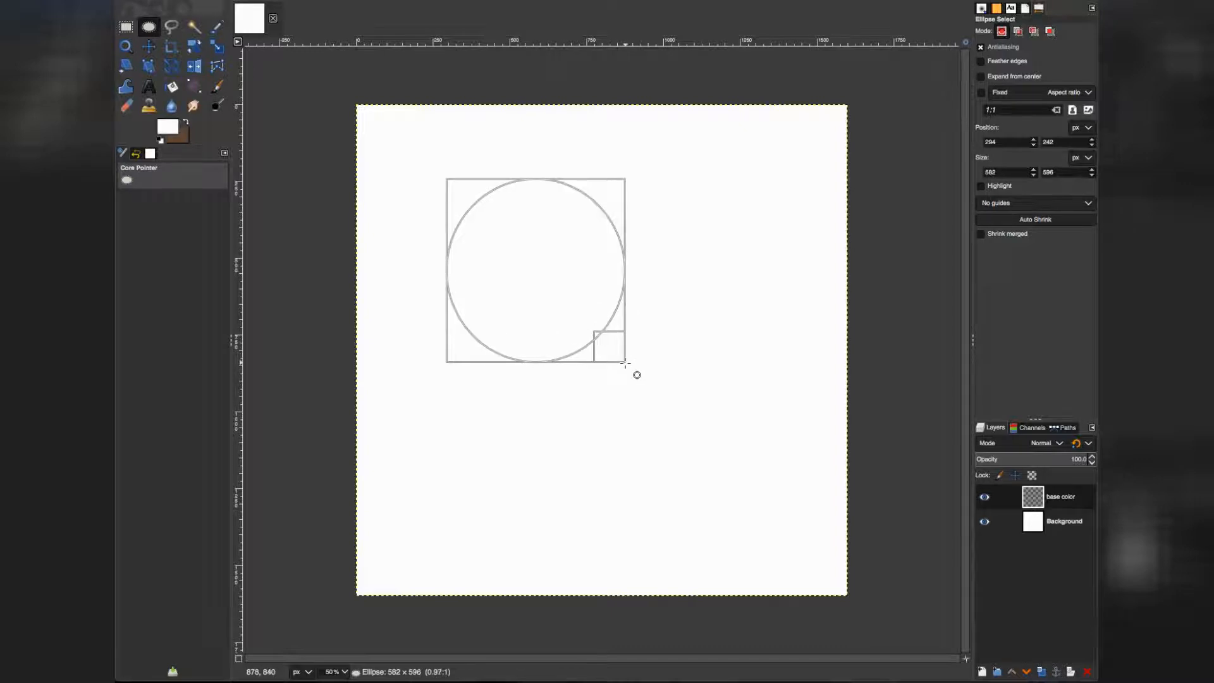
pyautogui.moveTo(624, 362); pyautogui.dragTo(729, 303)
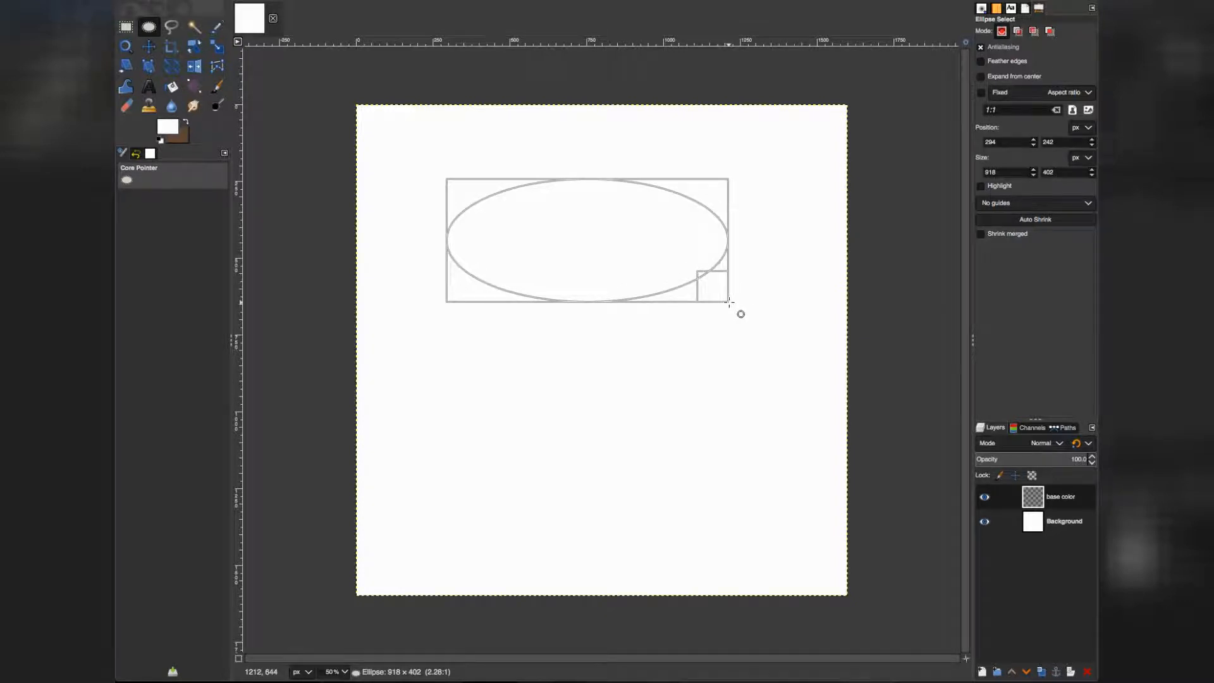
pyautogui.moveTo(729, 303); pyautogui.dragTo(724, 501)
pyautogui.press('shift')
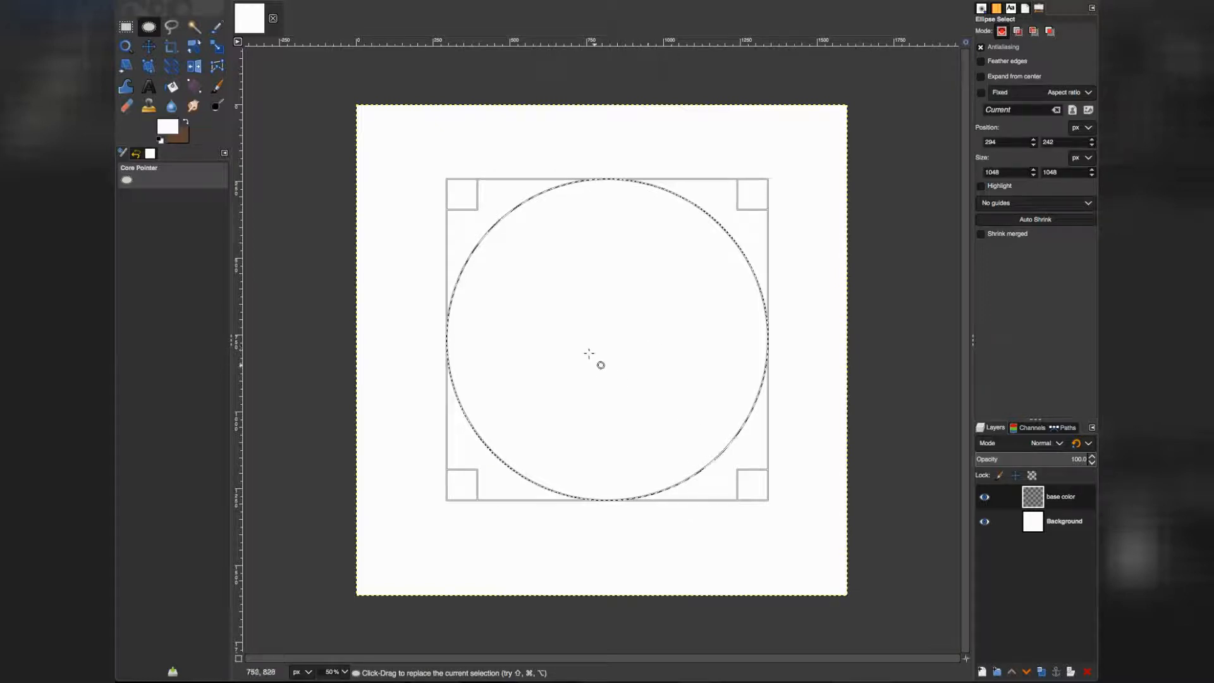
pyautogui.moveTo(591, 330)
pyautogui.mouseDown()
pyautogui.moveTo(574, 319)
pyautogui.moveTo(585, 335)
pyautogui.mouseUp()
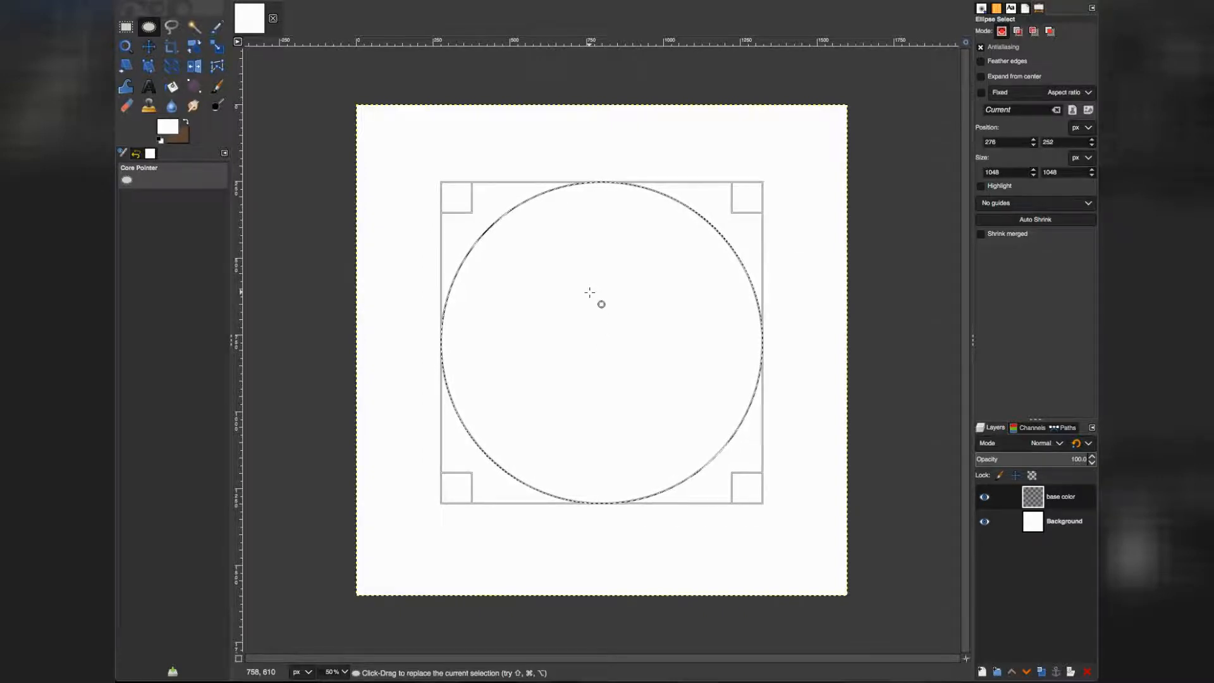
pyautogui.press('Return')
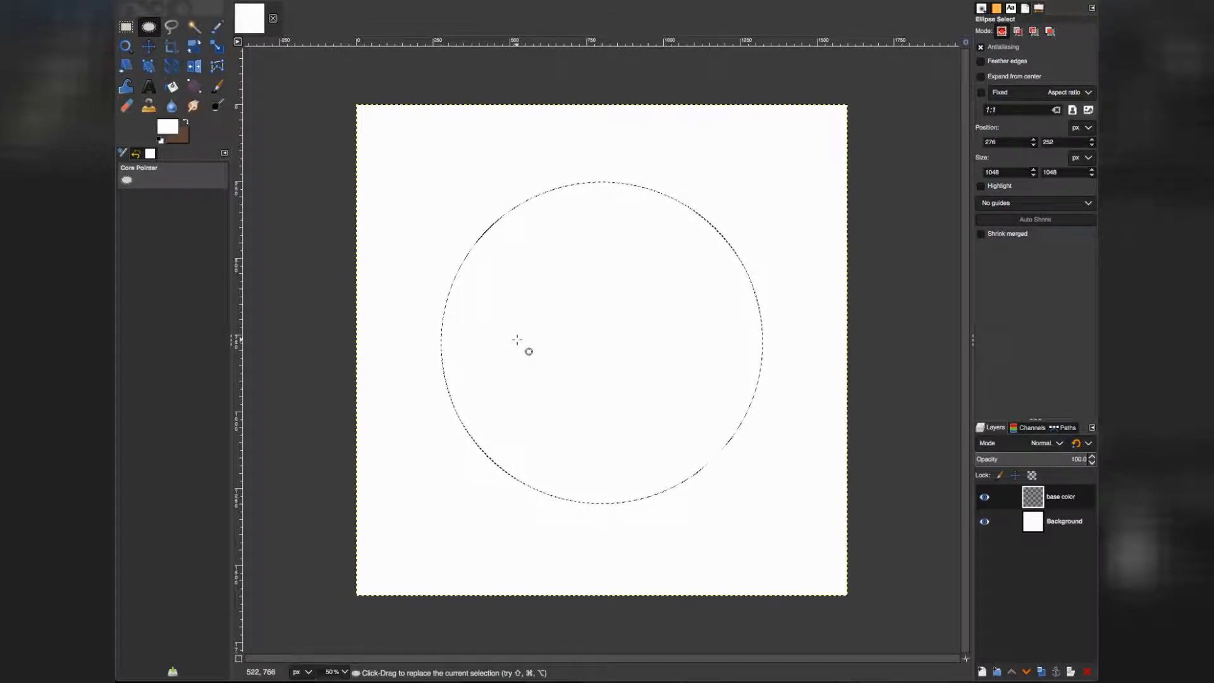
# Set the foreground color to purple 7b239c and bucket-fill the circular selection on the base color layer
pyautogui.click(164, 132)
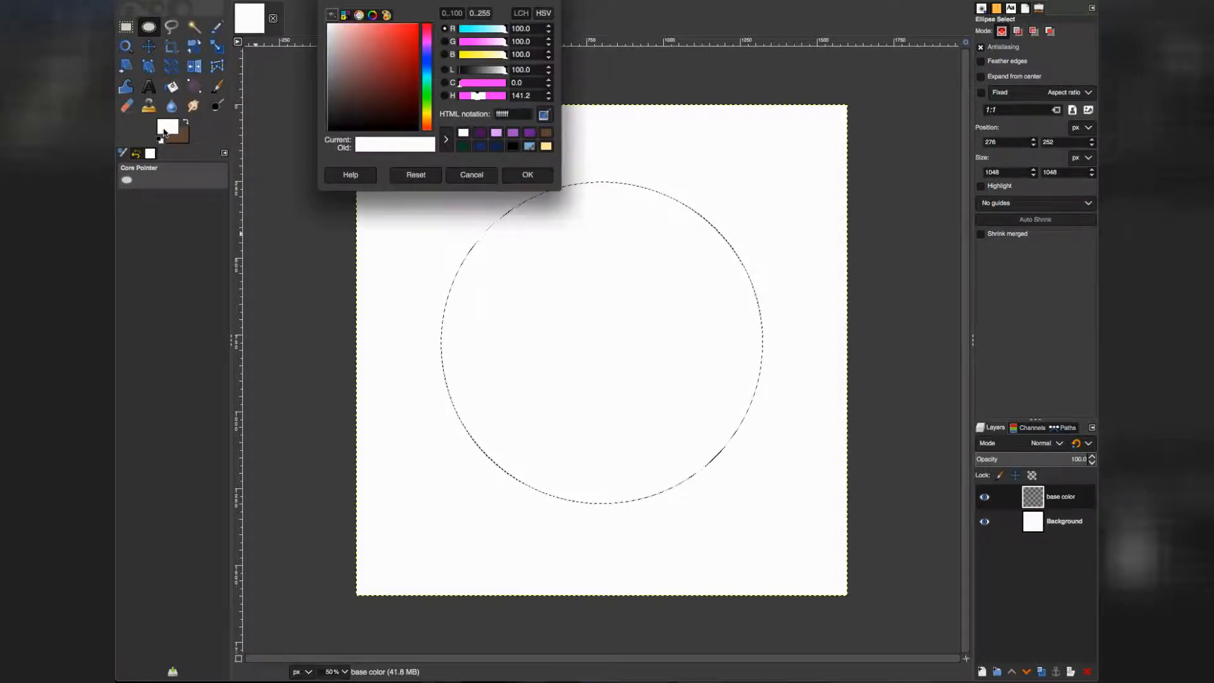
pyautogui.moveTo(560, 191); pyautogui.dragTo(695, 269)
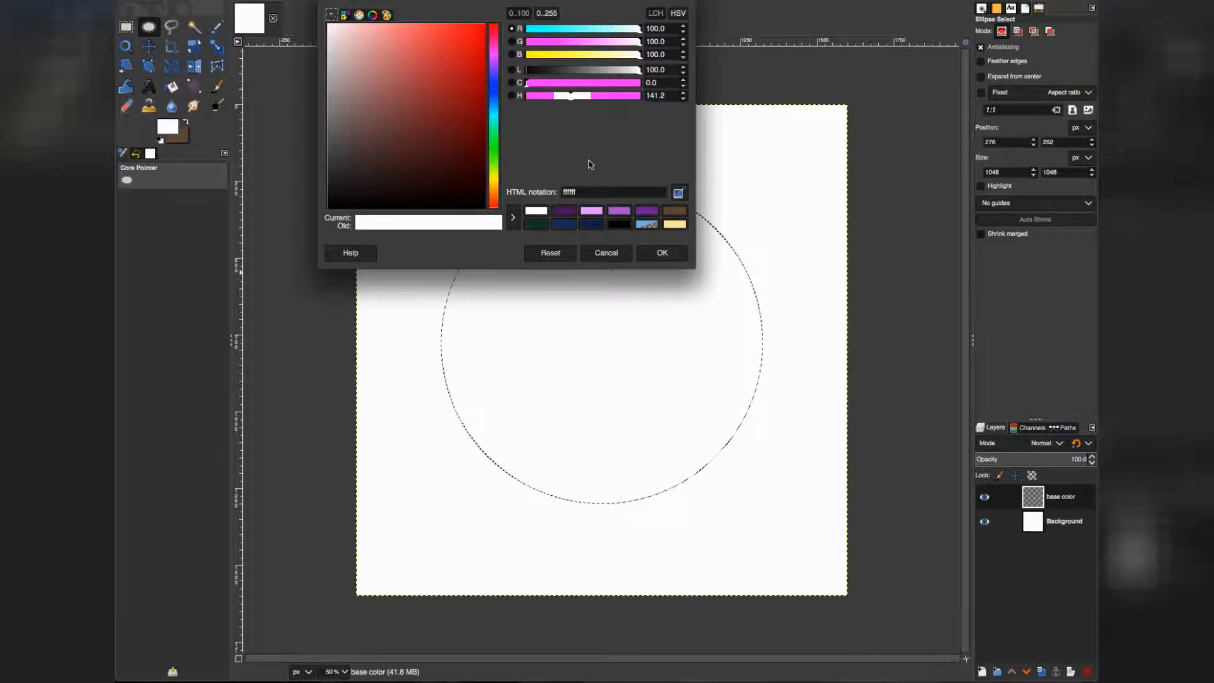
pyautogui.click(647, 214)
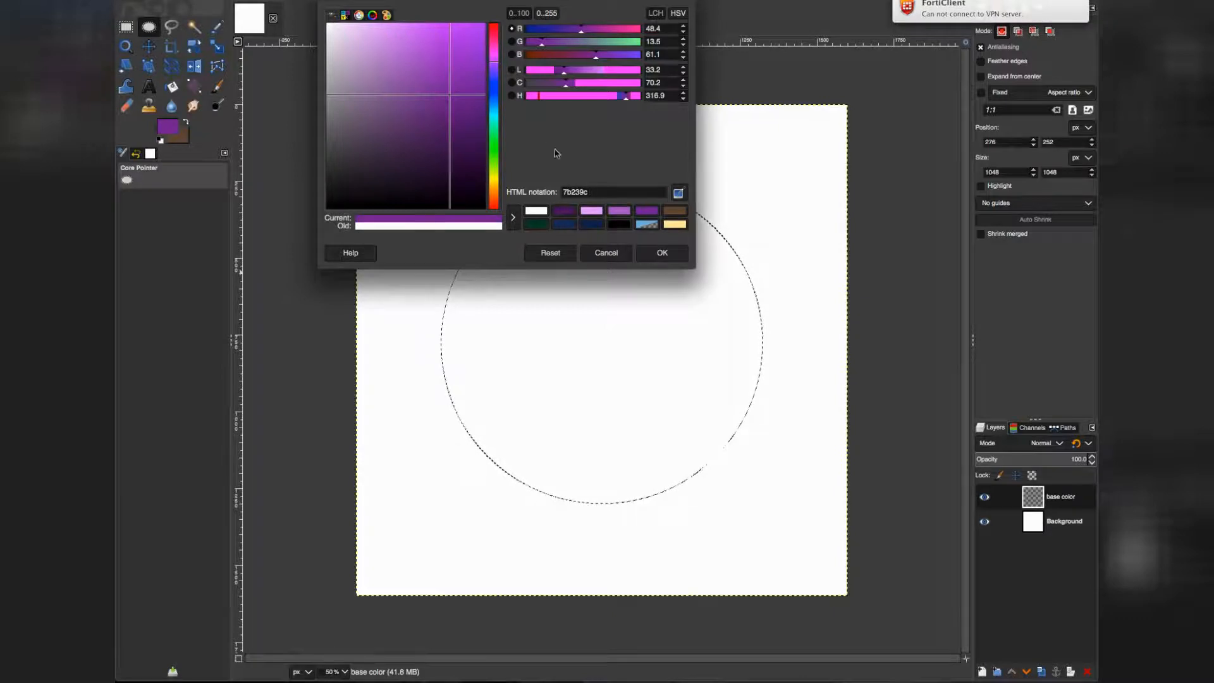
pyautogui.click(660, 254)
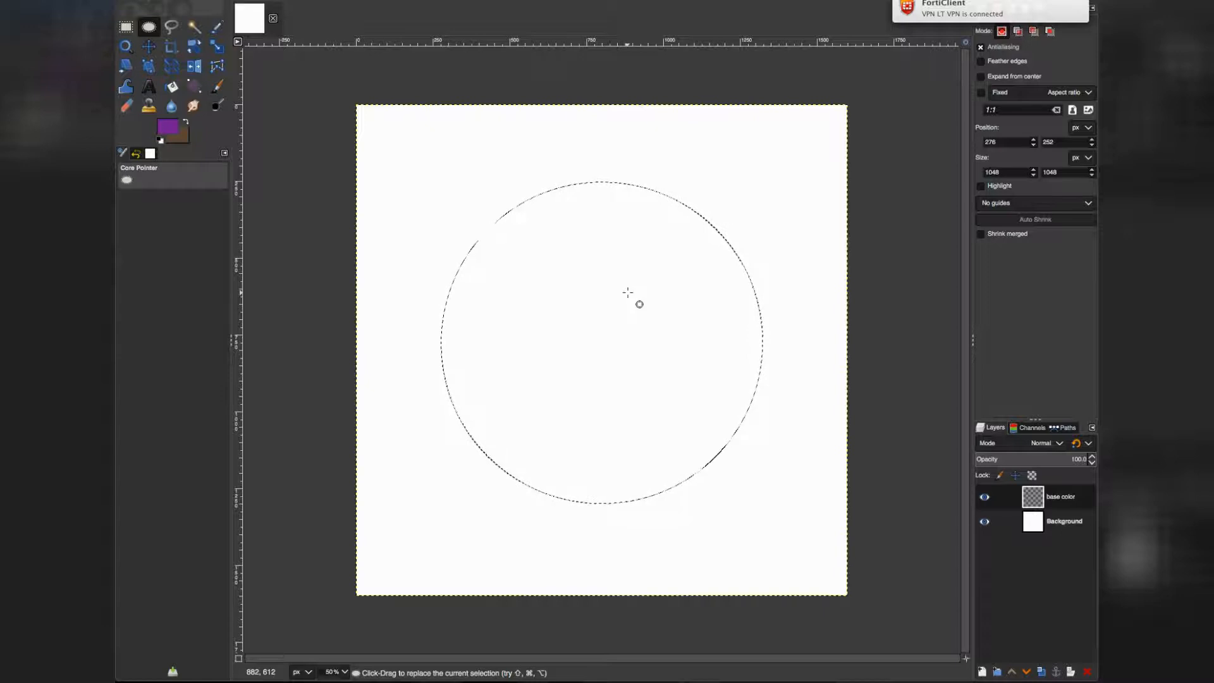
pyautogui.click(171, 89)
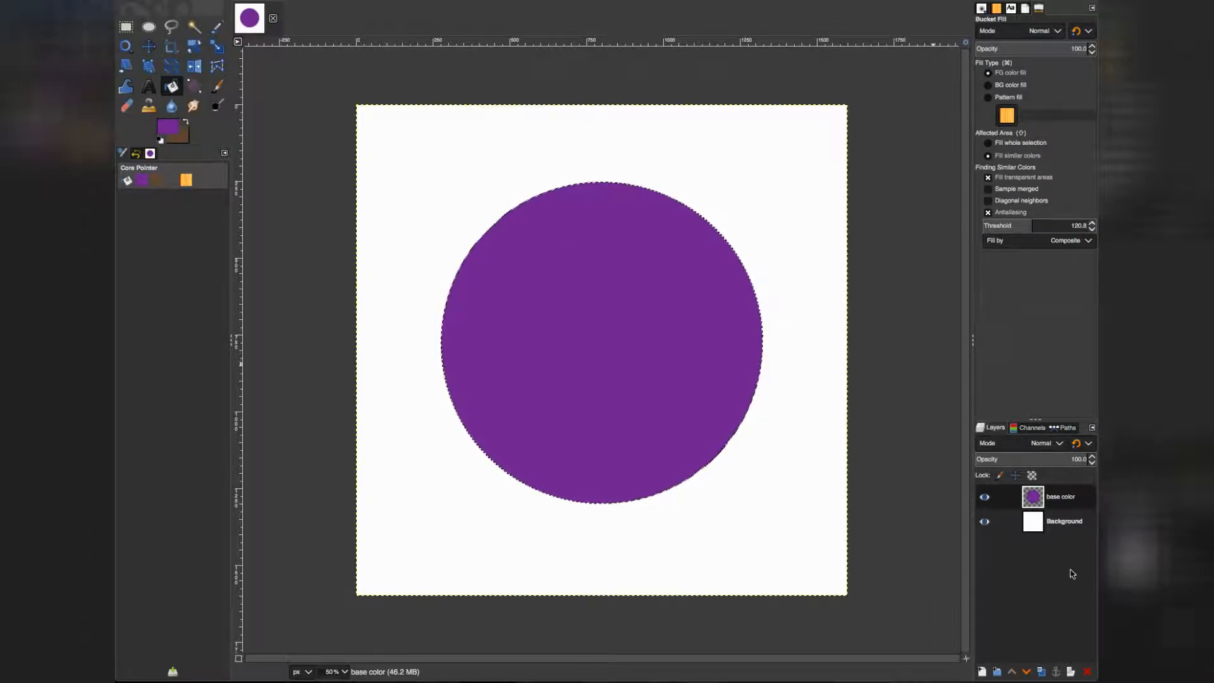
# Add a transparency-filled layer named "shading1" above base color and make it the active layer
pyautogui.click(982, 672)
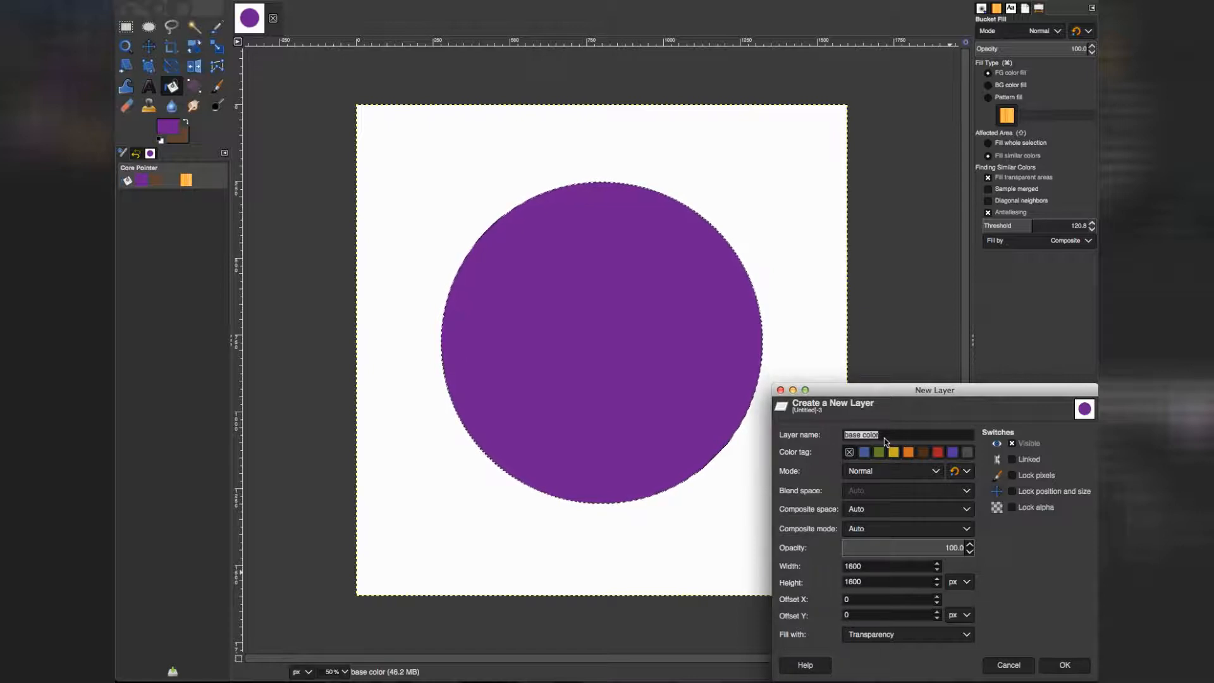
pyautogui.write('shading1')
pyautogui.click(1064, 665)
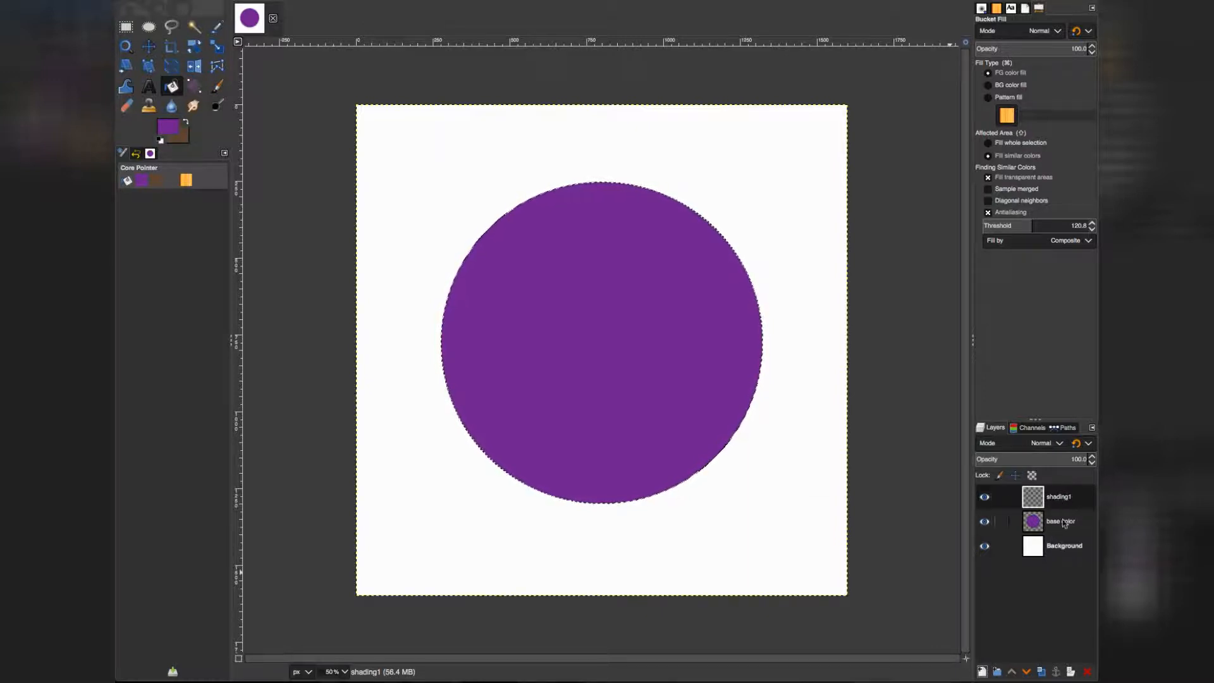
pyautogui.click(1060, 523)
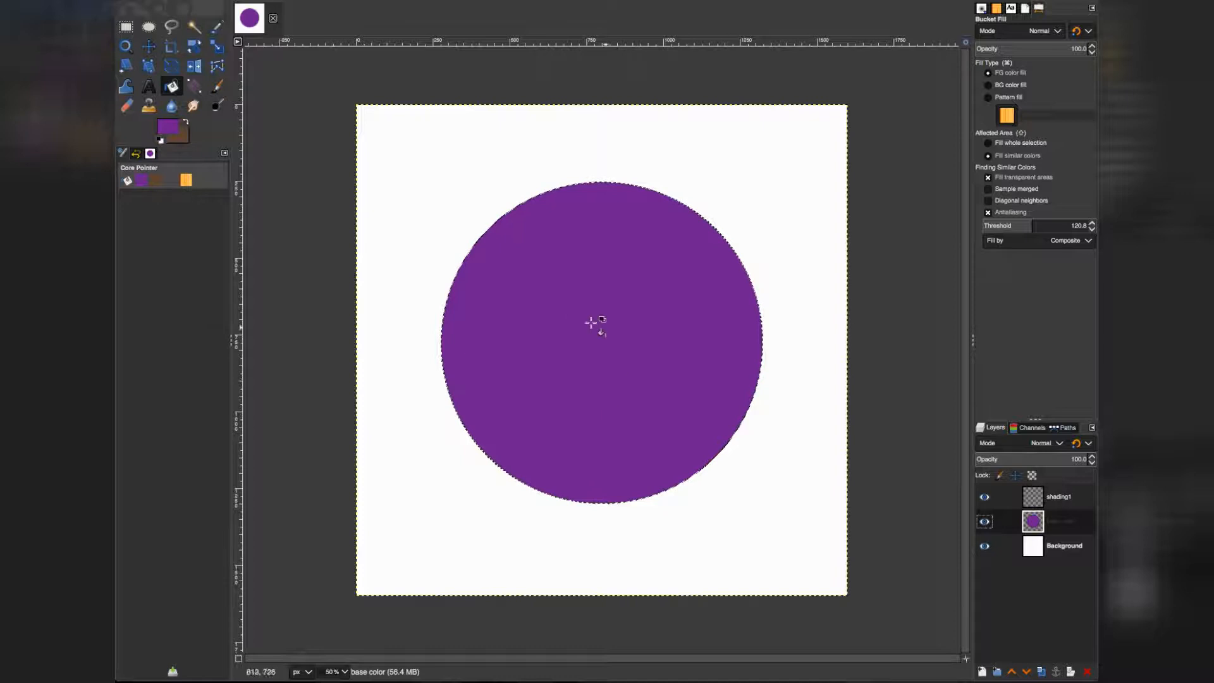
pyautogui.click(1059, 501)
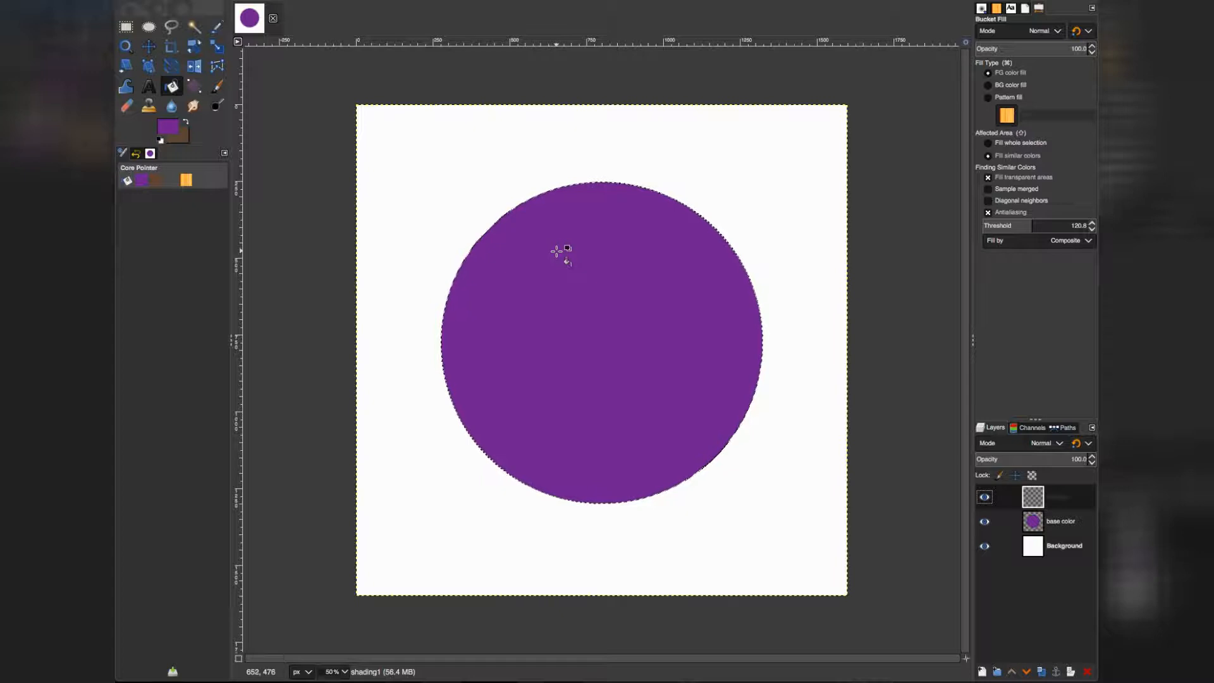
# Set the foreground color to lighter purple af60cc and paint a small spot on the circle's upper-left area with the Paintbrush
pyautogui.click(168, 130)
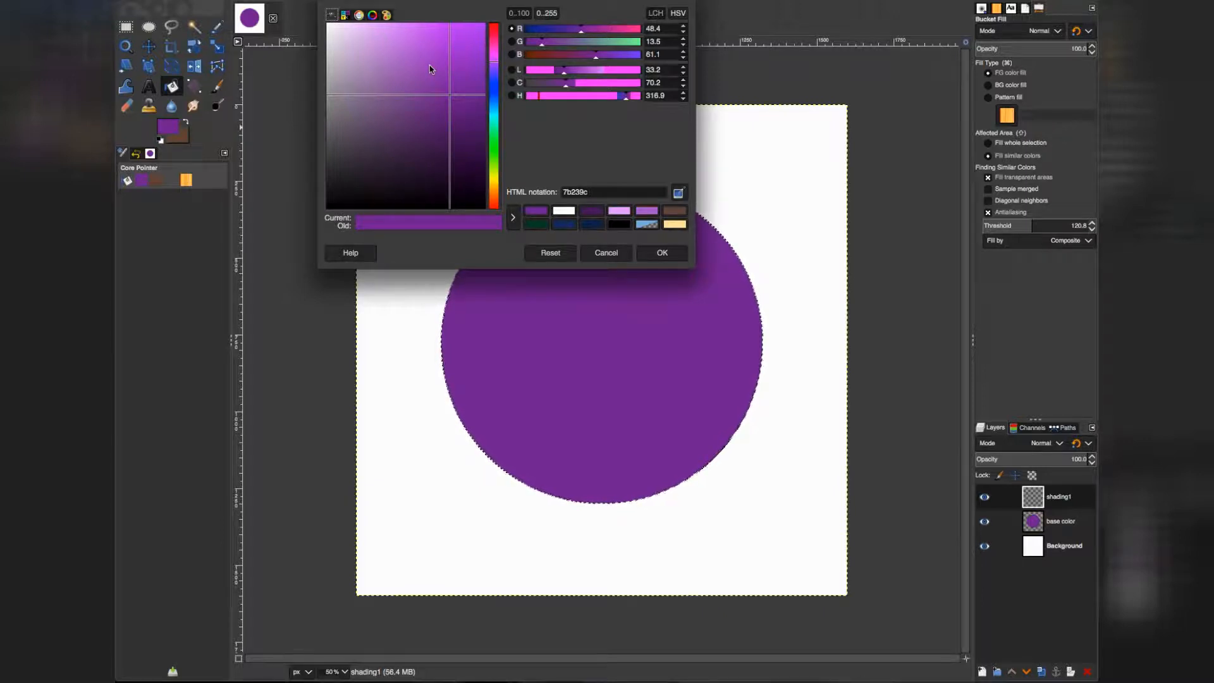
pyautogui.click(649, 213)
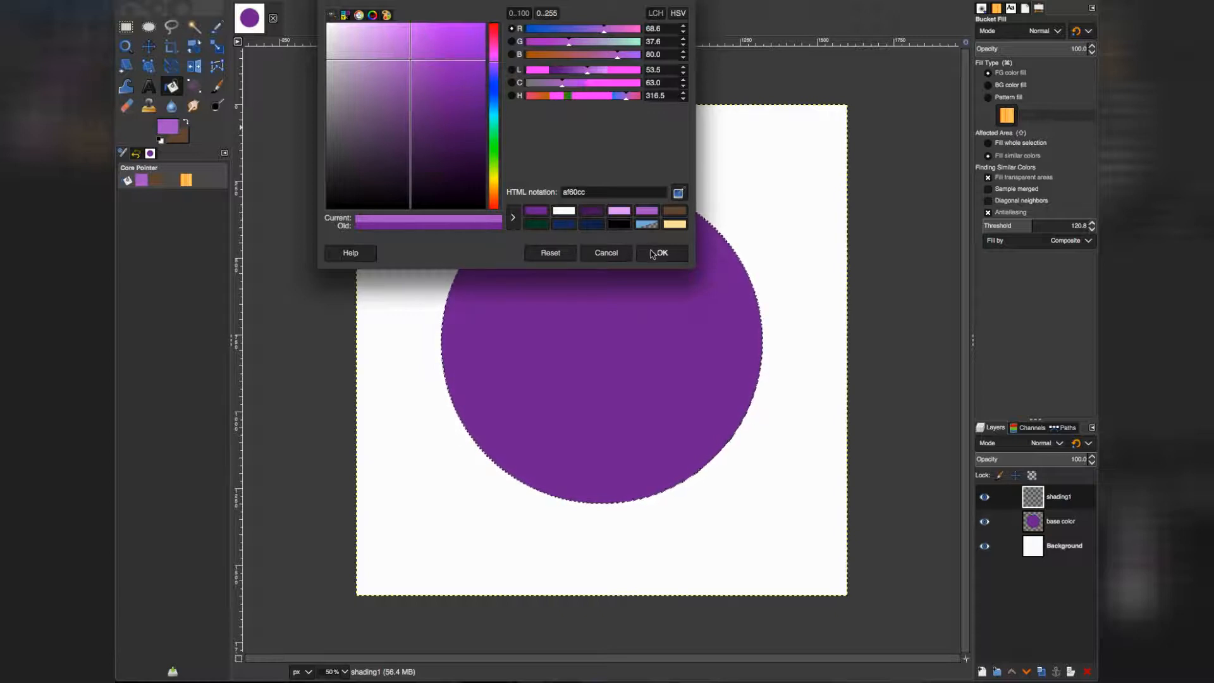
pyautogui.click(654, 252)
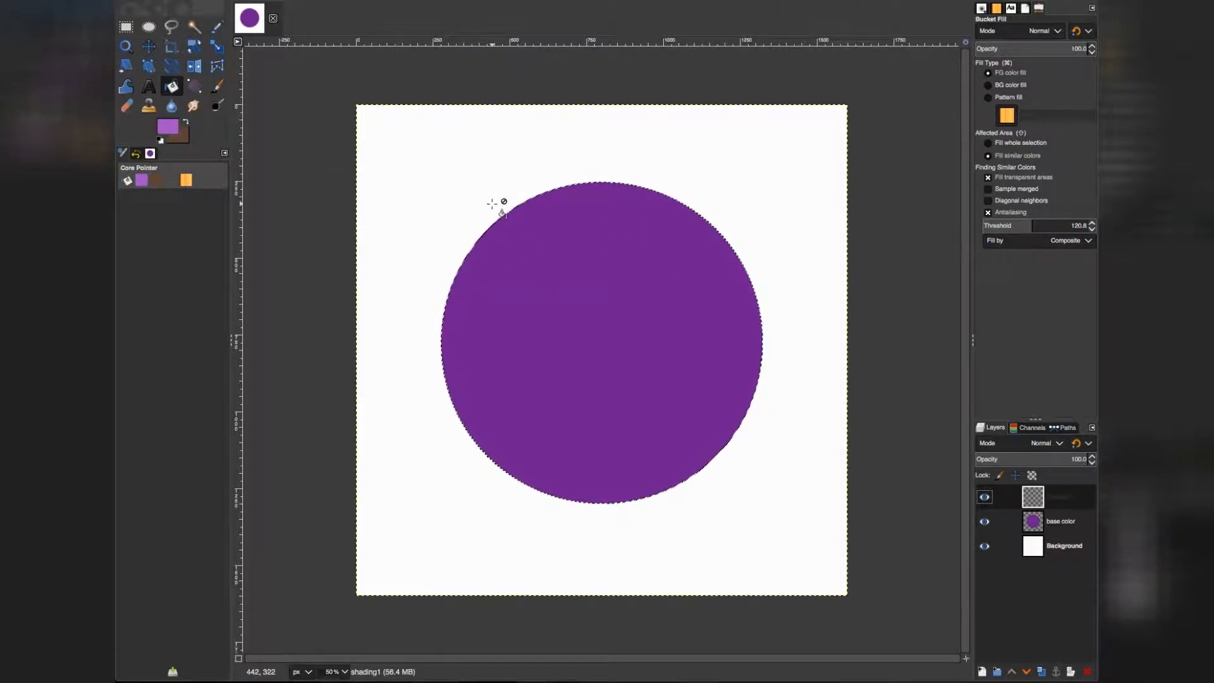
pyautogui.click(220, 90)
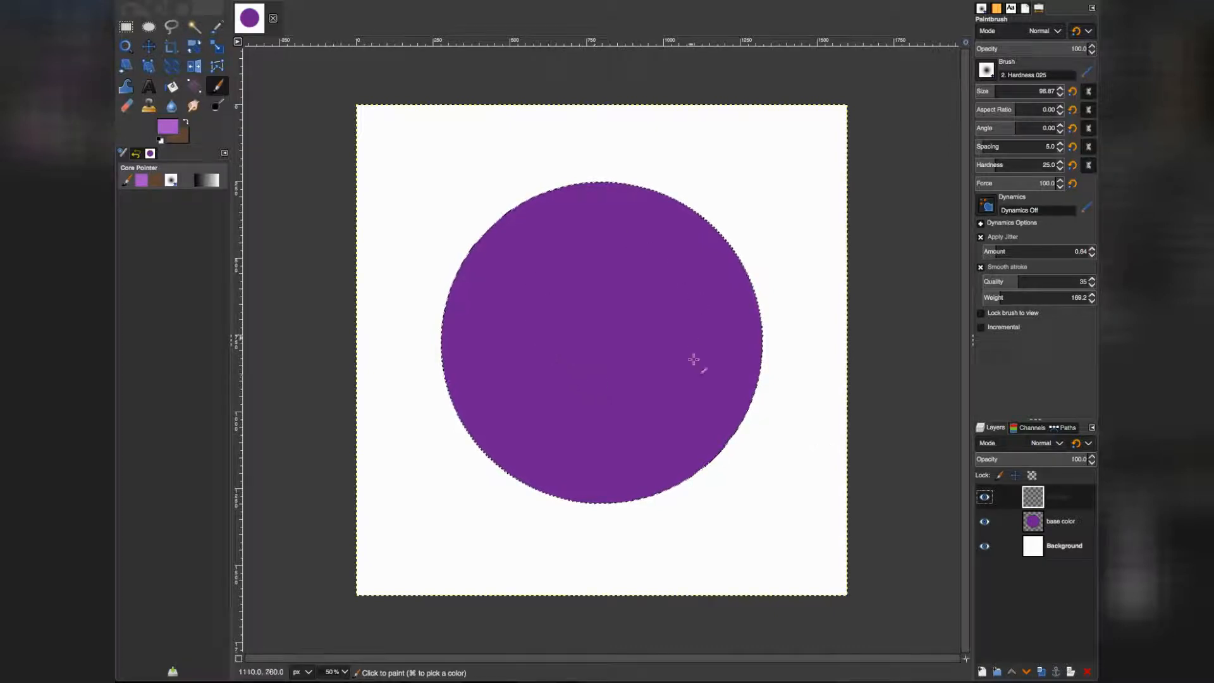
pyautogui.click(553, 282)
pyautogui.click(552, 282)
pyautogui.click(553, 282)
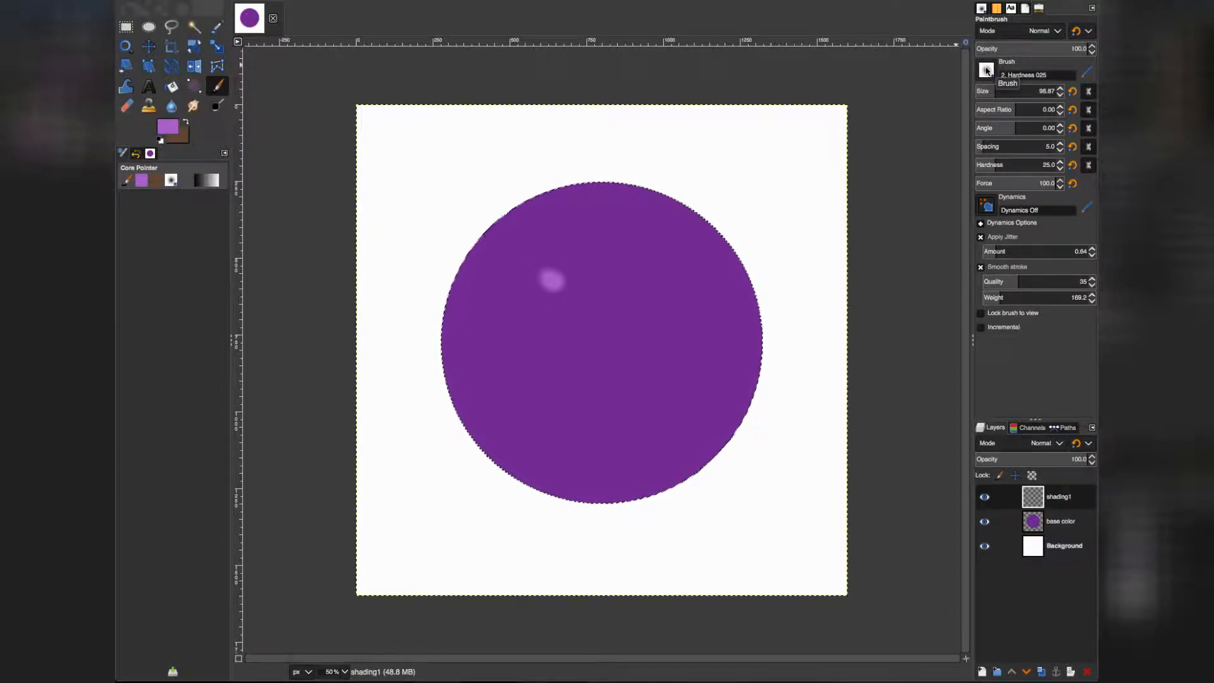
# Increase the brush size to 345.25 and paint a broad lighter area over the circle's upper-left and middle
pyautogui.moveTo(985, 89); pyautogui.dragTo(1018, 90)
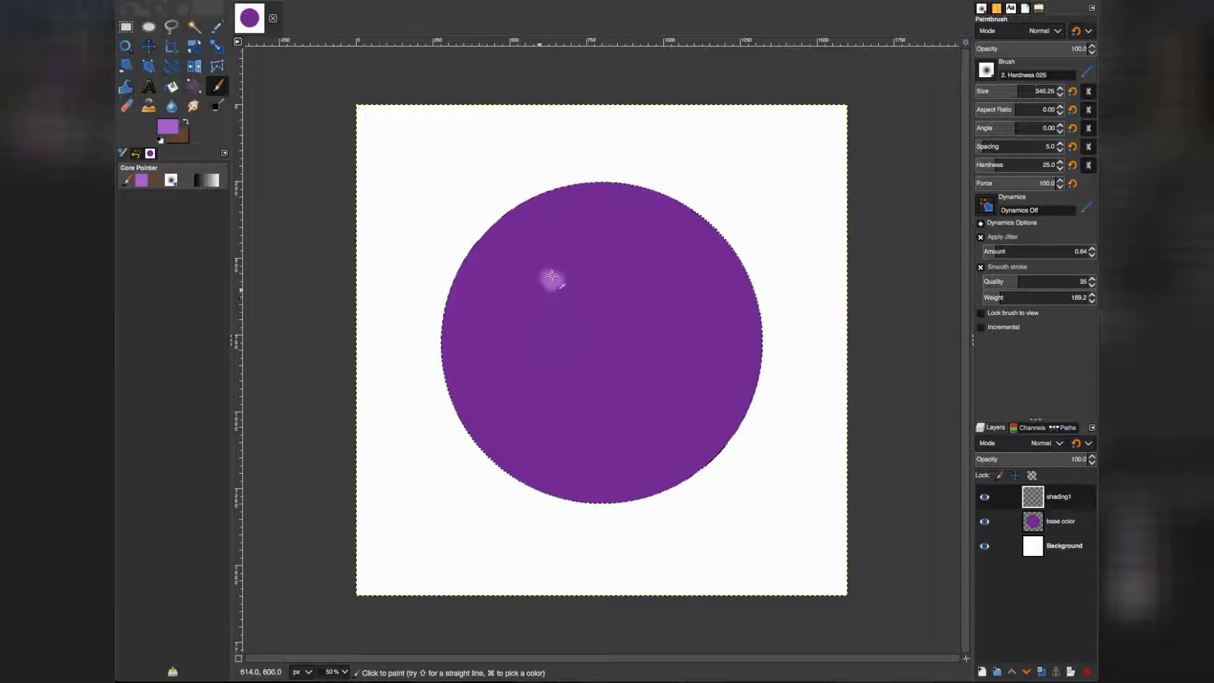
pyautogui.moveTo(596, 265)
pyautogui.mouseDown()
pyautogui.moveTo(572, 256)
pyautogui.moveTo(522, 340)
pyautogui.moveTo(562, 279)
pyautogui.moveTo(610, 263)
pyautogui.moveTo(624, 277)
pyautogui.moveTo(600, 311)
pyautogui.moveTo(506, 373)
pyautogui.moveTo(515, 295)
pyautogui.mouseUp()
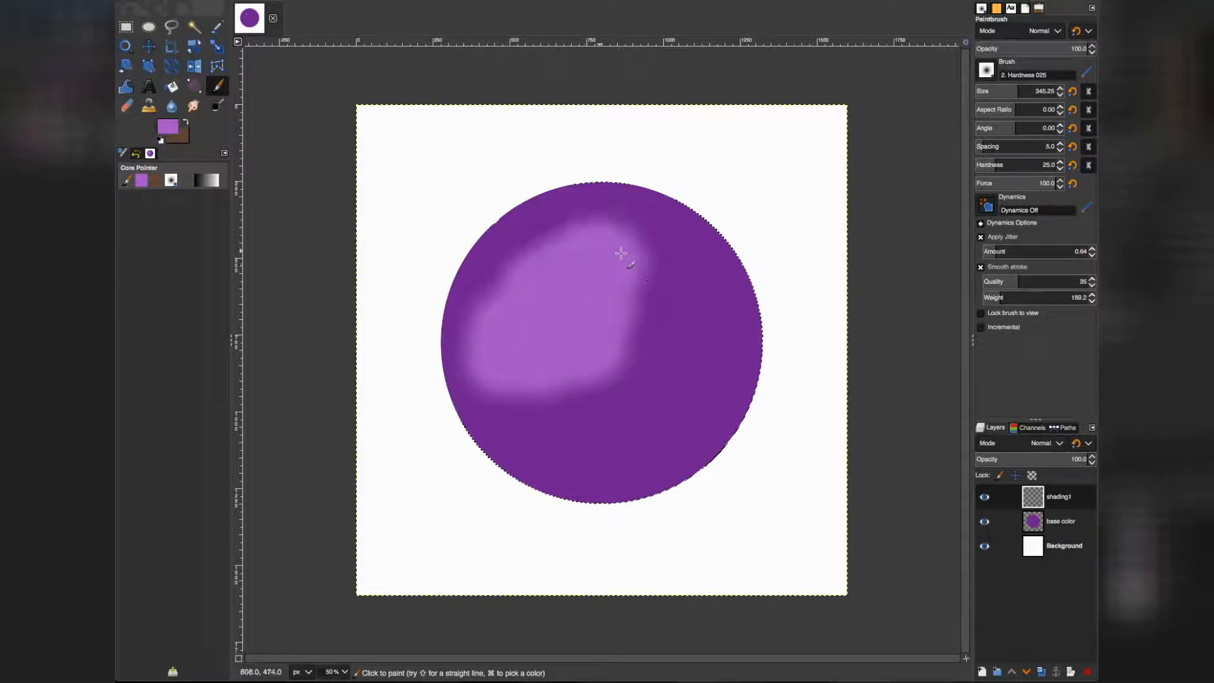
pyautogui.moveTo(653, 270)
pyautogui.mouseDown()
pyautogui.moveTo(666, 312)
pyautogui.moveTo(635, 339)
pyautogui.moveTo(533, 380)
pyautogui.moveTo(582, 380)
pyautogui.moveTo(600, 352)
pyautogui.moveTo(592, 369)
pyautogui.moveTo(550, 358)
pyautogui.moveTo(550, 290)
pyautogui.moveTo(563, 271)
pyautogui.moveTo(542, 280)
pyautogui.moveTo(548, 269)
pyautogui.moveTo(543, 326)
pyautogui.moveTo(590, 325)
pyautogui.moveTo(504, 339)
pyautogui.moveTo(519, 400)
pyautogui.mouseUp()
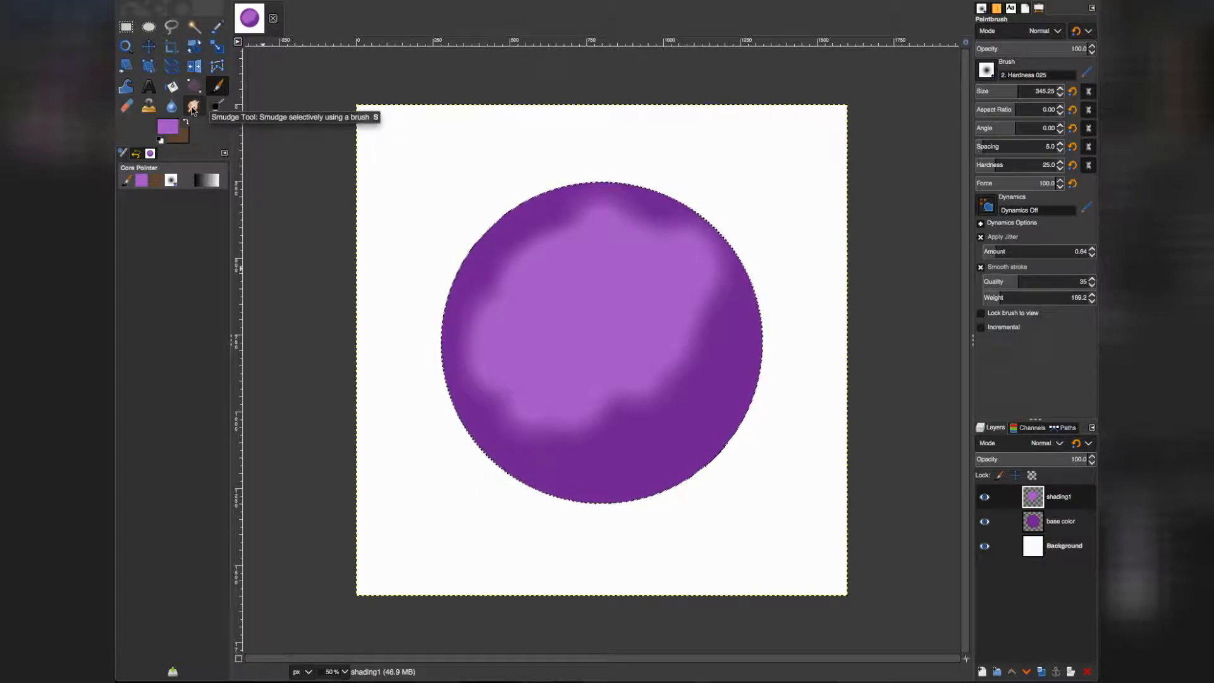
# Smudge the lighter area's lower-right edge using the Smudge tool with brush size 460.87 and rate 23.0
pyautogui.click(193, 108)
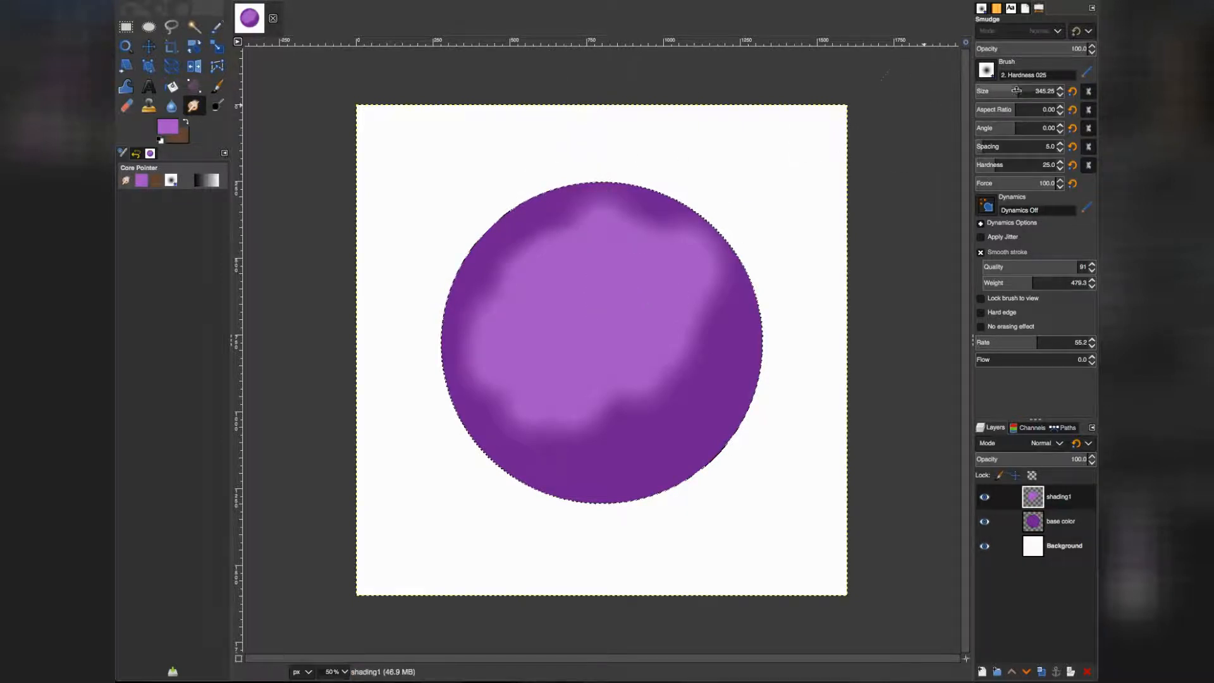
pyautogui.moveTo(1015, 90); pyautogui.dragTo(1035, 91)
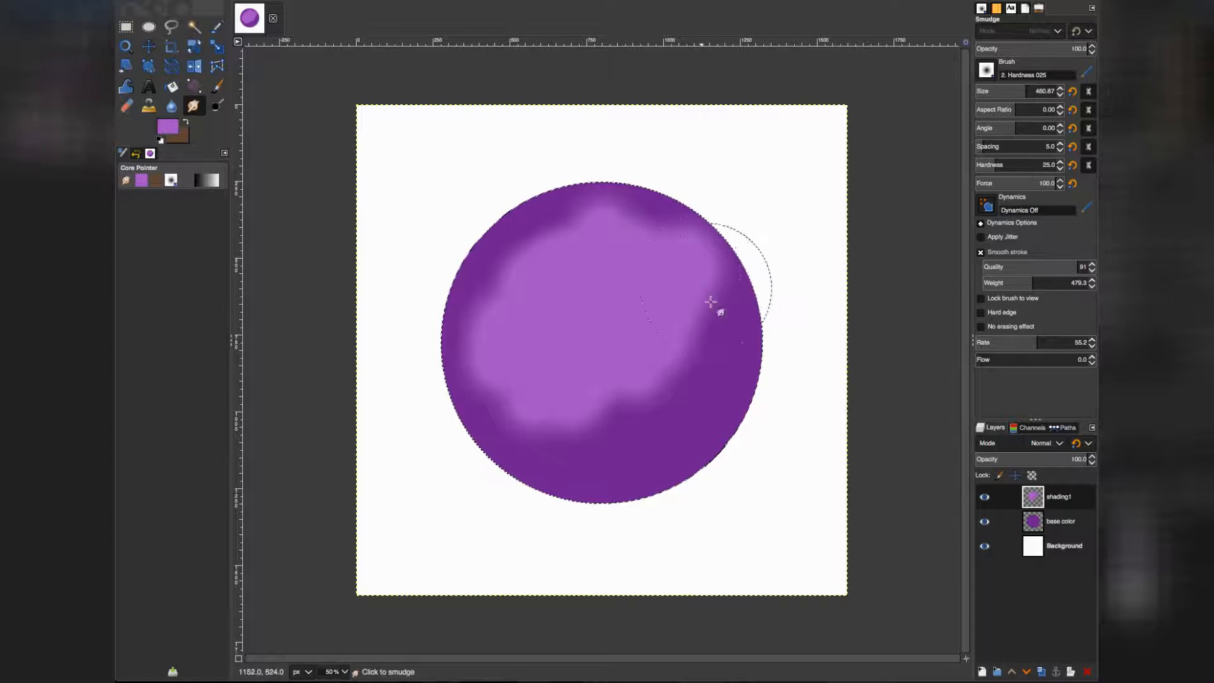
pyautogui.moveTo(579, 332); pyautogui.dragTo(615, 355)
pyautogui.moveTo(624, 411); pyautogui.dragTo(638, 379)
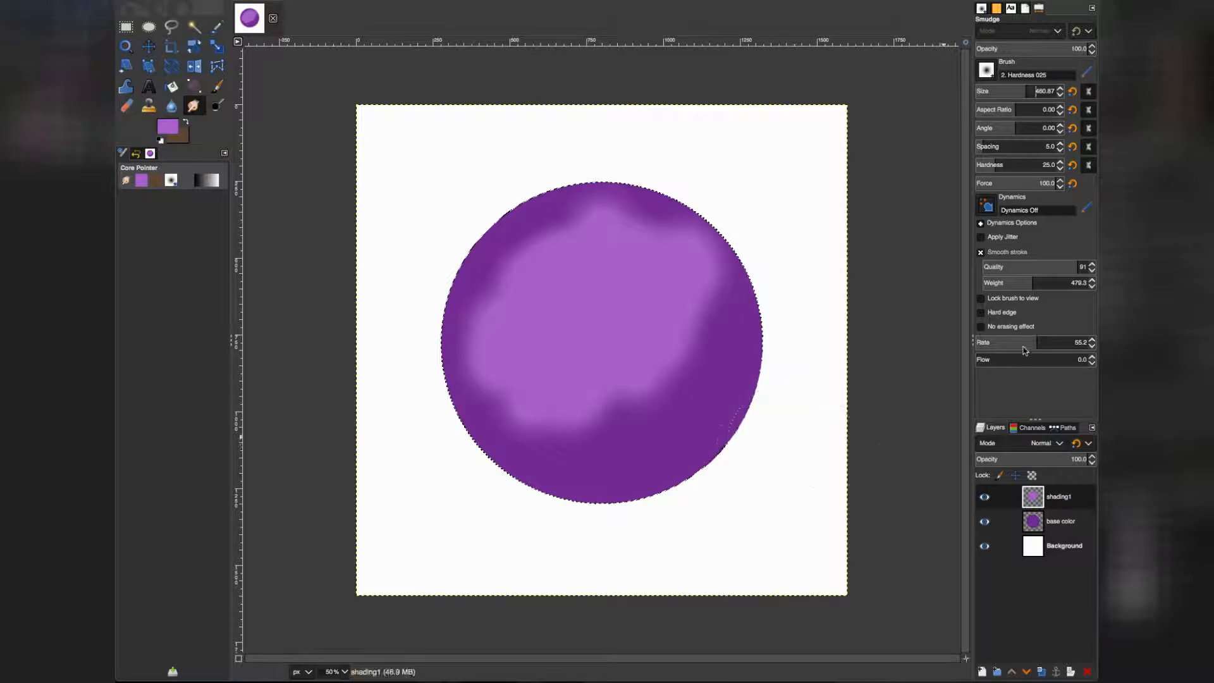
pyautogui.click(1001, 339)
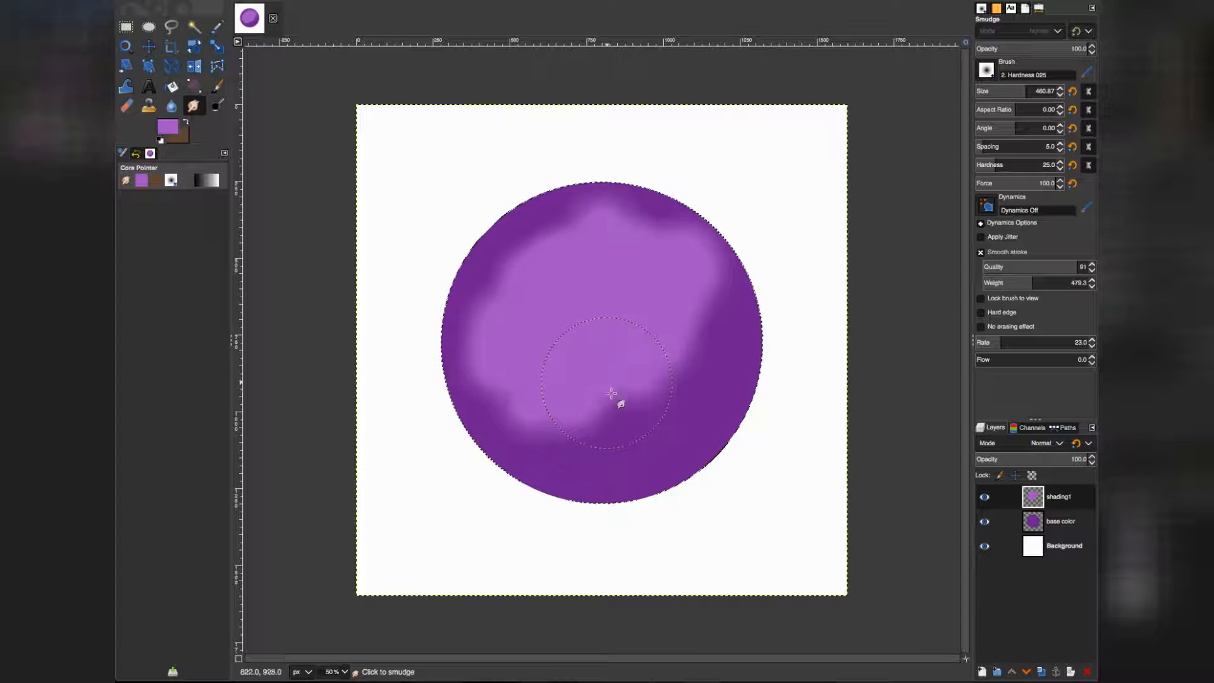
pyautogui.moveTo(677, 429)
pyautogui.mouseDown()
pyautogui.moveTo(757, 450)
pyautogui.moveTo(650, 424)
pyautogui.mouseUp()
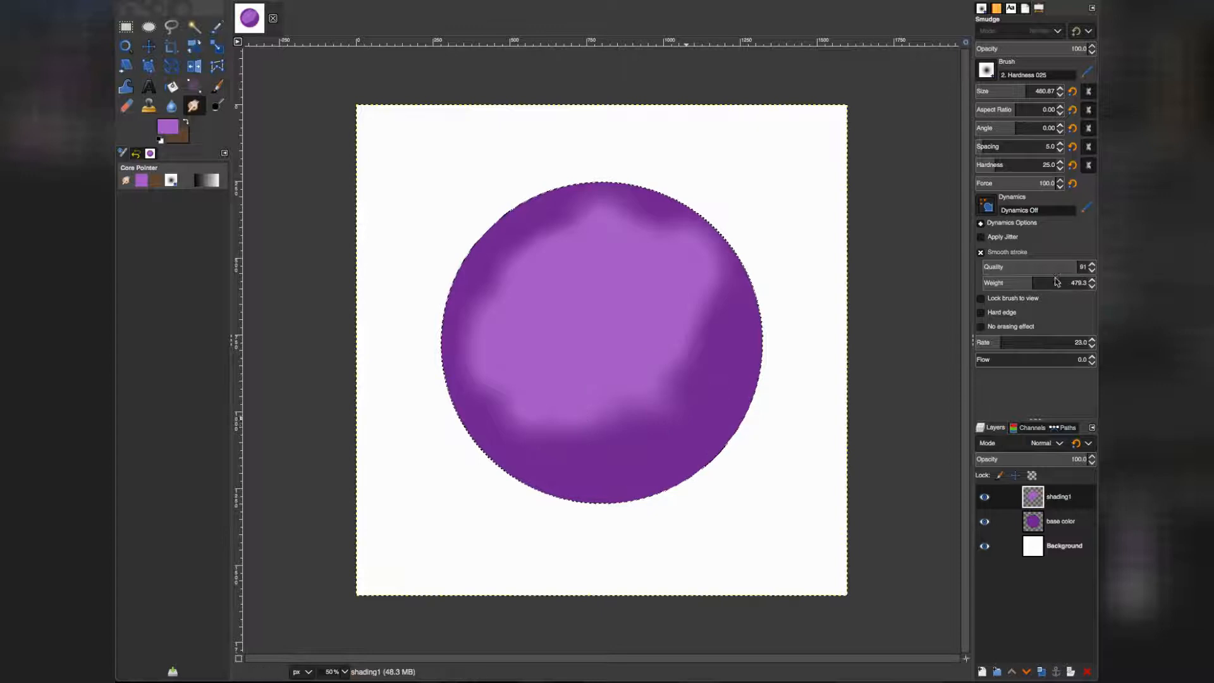
# Raise the smudge rate to 100.0 and smear the lighter purple out to the circle's lower-right edge
pyautogui.moveTo(1023, 339); pyautogui.dragTo(1093, 343)
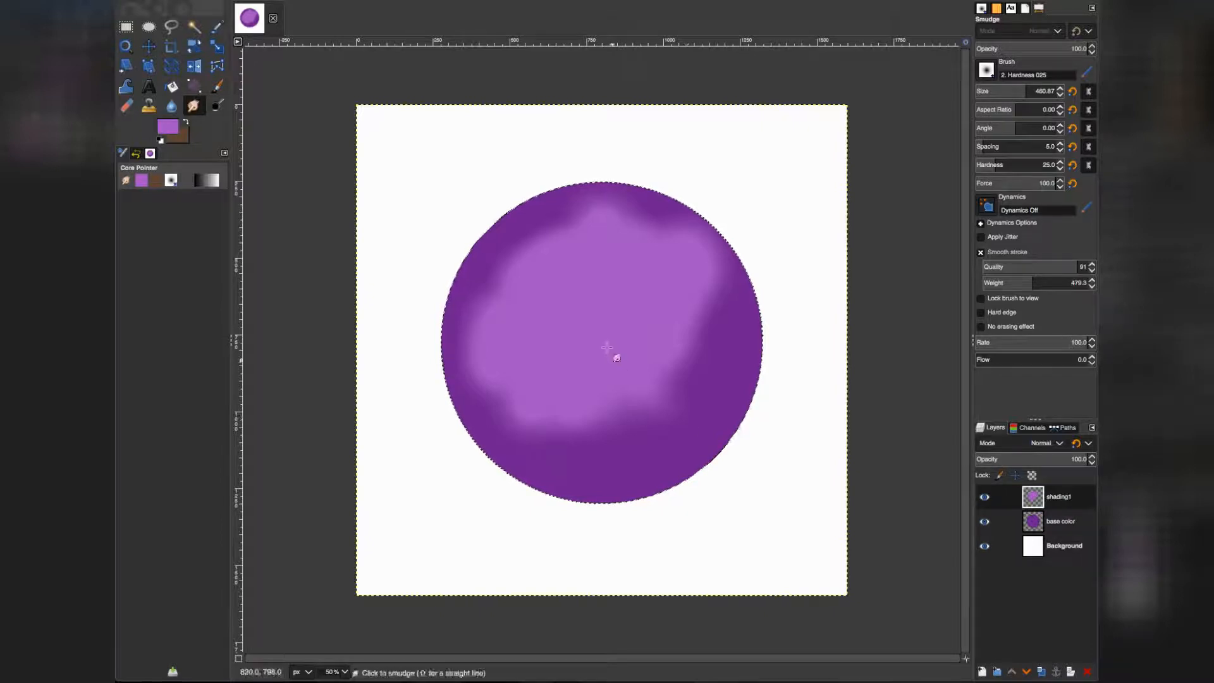
pyautogui.moveTo(603, 344); pyautogui.dragTo(647, 406)
pyautogui.moveTo(690, 451)
pyautogui.mouseDown()
pyautogui.moveTo(723, 482)
pyautogui.moveTo(785, 501)
pyautogui.mouseUp()
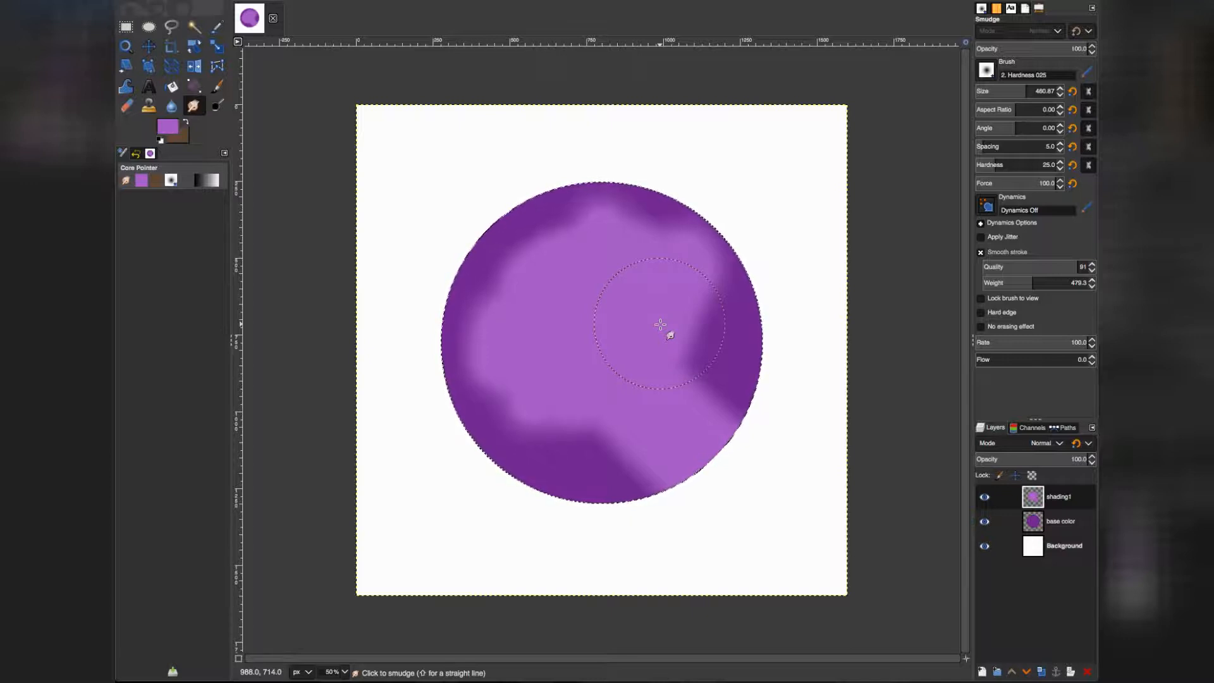
# Undo the smear toward the circle's lower-right edge and smudge the lighter area's lower edge at rate 70.5 with brush size 548.83
pyautogui.press('super+z')
pyautogui.press('super+z')
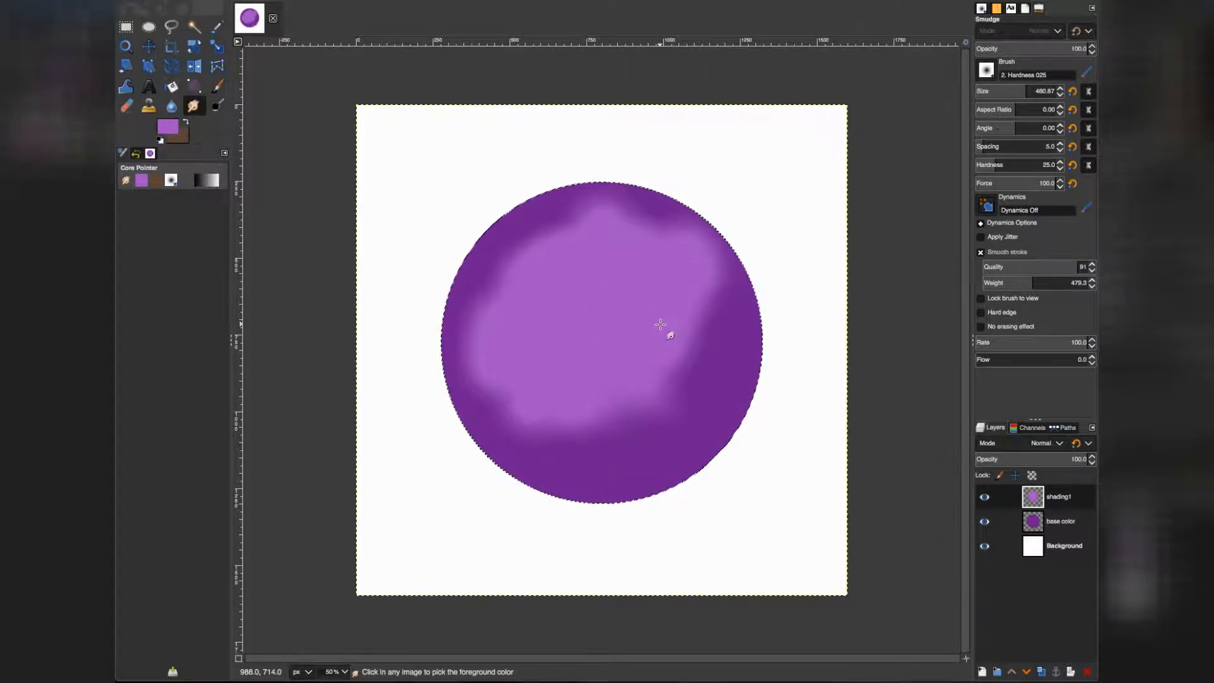
pyautogui.click(1055, 339)
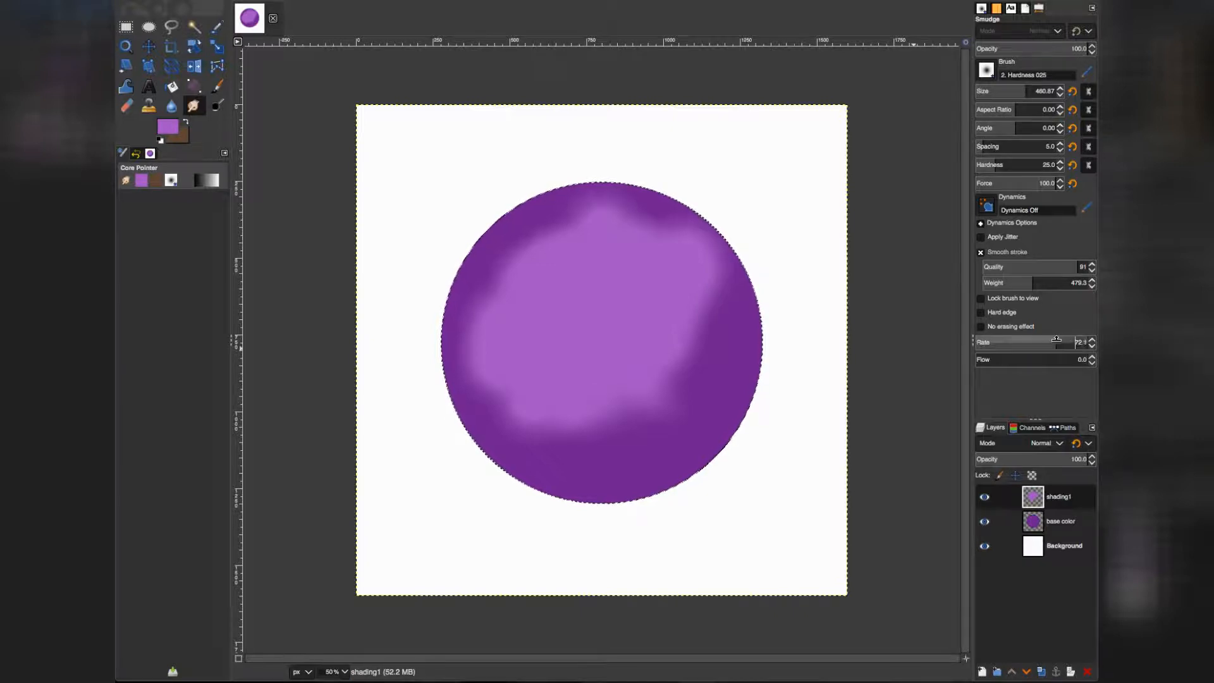
pyautogui.click(1056, 338)
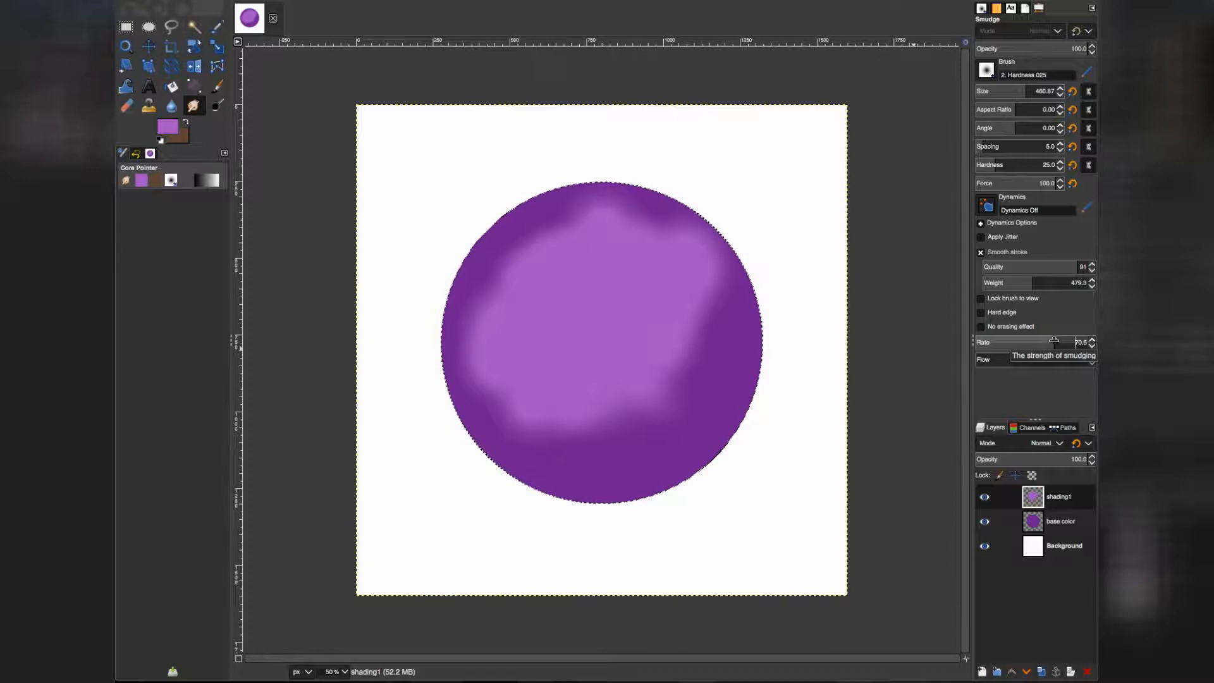
pyautogui.click(1032, 90)
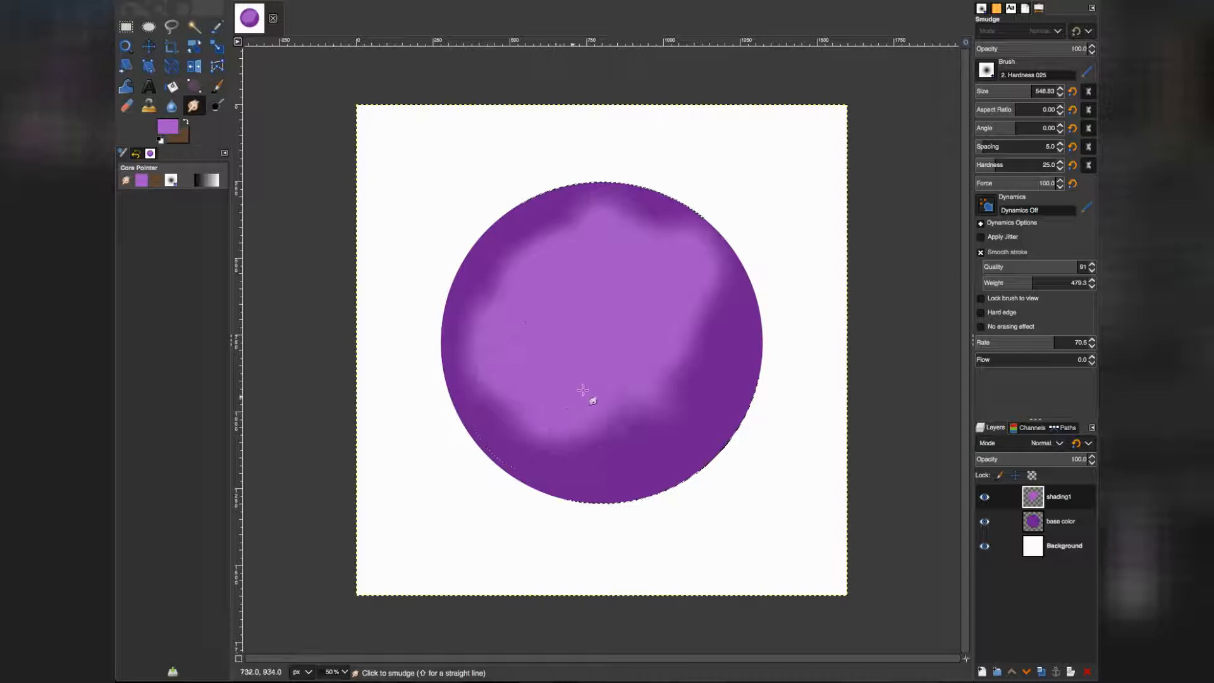
pyautogui.moveTo(572, 415)
pyautogui.mouseDown()
pyautogui.moveTo(605, 392)
pyautogui.moveTo(567, 417)
pyautogui.moveTo(552, 388)
pyautogui.moveTo(581, 399)
pyautogui.mouseUp()
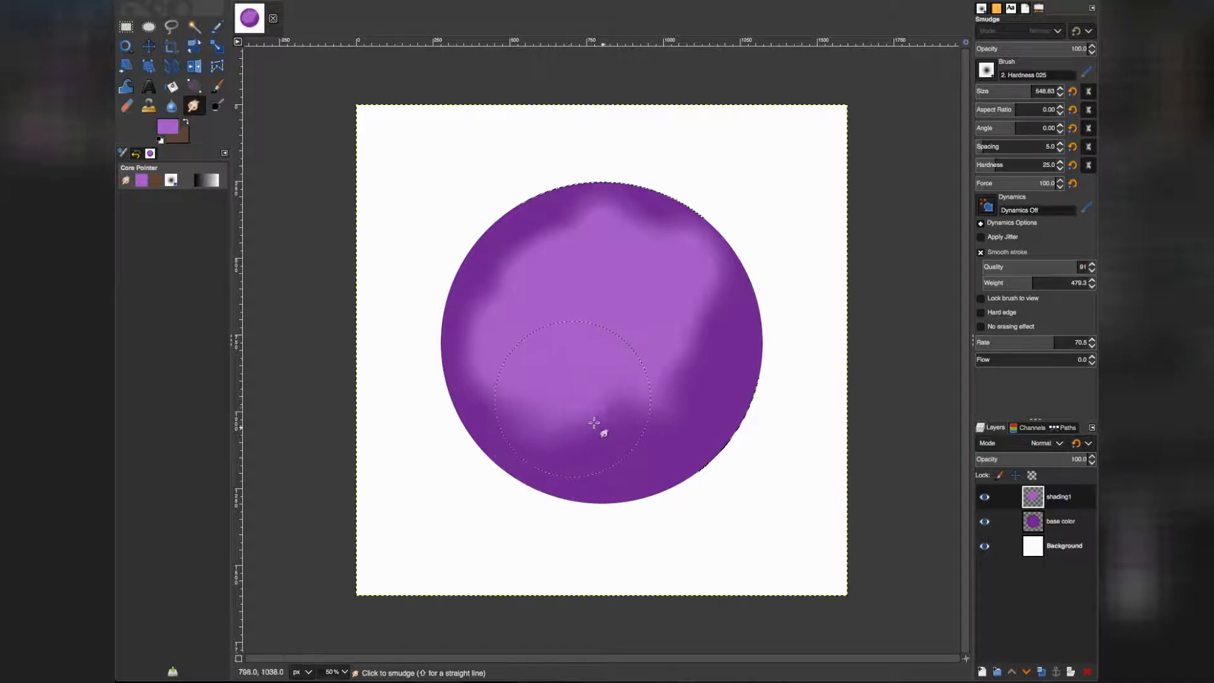
pyautogui.moveTo(655, 399)
pyautogui.mouseDown()
pyautogui.moveTo(576, 413)
pyautogui.moveTo(567, 403)
pyautogui.moveTo(598, 387)
pyautogui.moveTo(627, 417)
pyautogui.moveTo(591, 409)
pyautogui.moveTo(622, 416)
pyautogui.mouseUp()
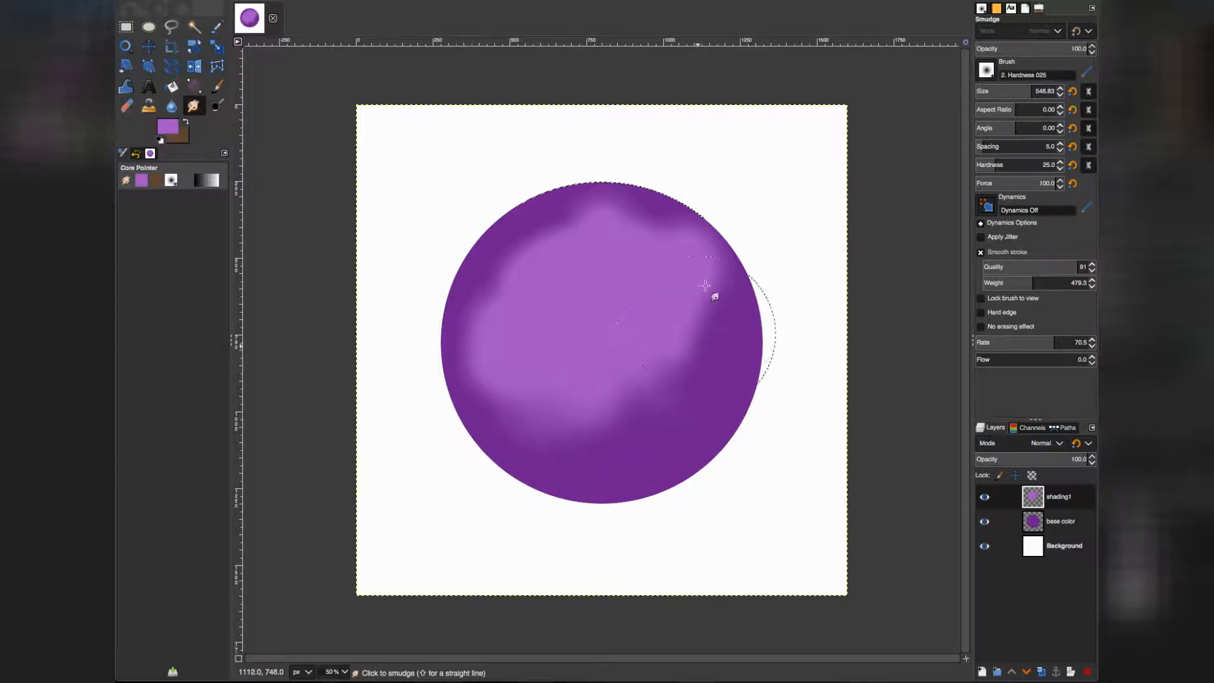
pyautogui.moveTo(622, 402)
pyautogui.mouseDown()
pyautogui.moveTo(552, 408)
pyautogui.moveTo(655, 407)
pyautogui.moveTo(679, 390)
pyautogui.moveTo(689, 338)
pyautogui.moveTo(678, 359)
pyautogui.moveTo(606, 387)
pyautogui.moveTo(624, 406)
pyautogui.mouseUp()
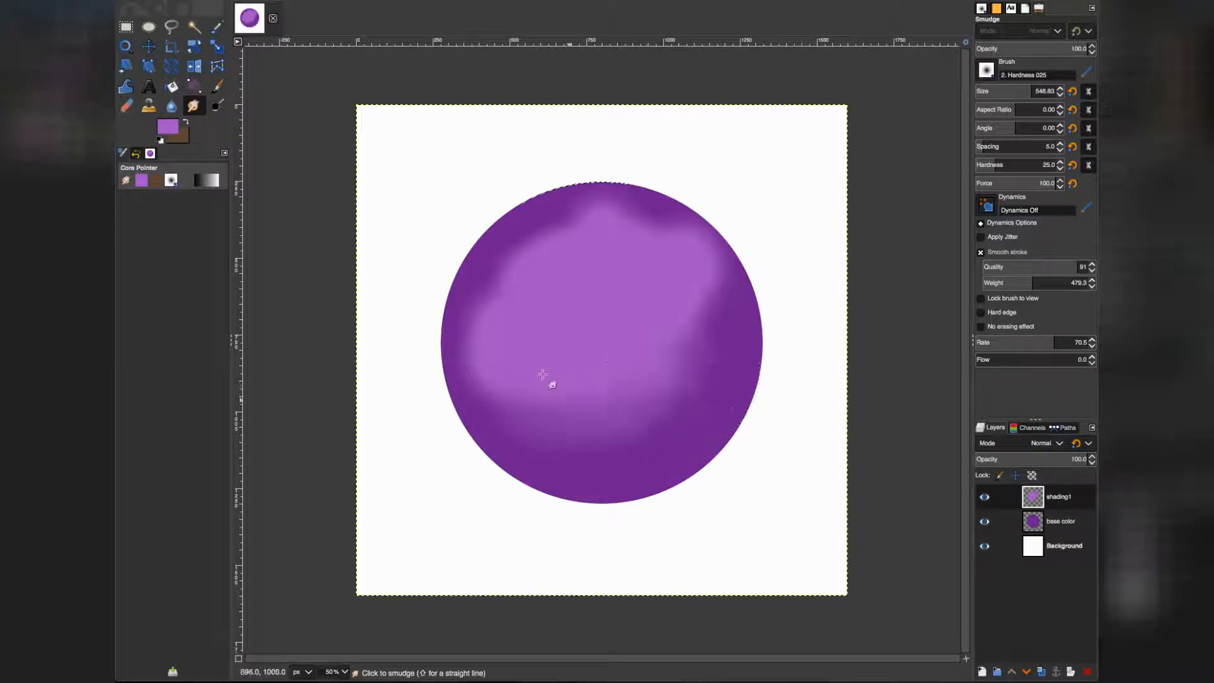
pyautogui.moveTo(542, 375); pyautogui.dragTo(531, 369)
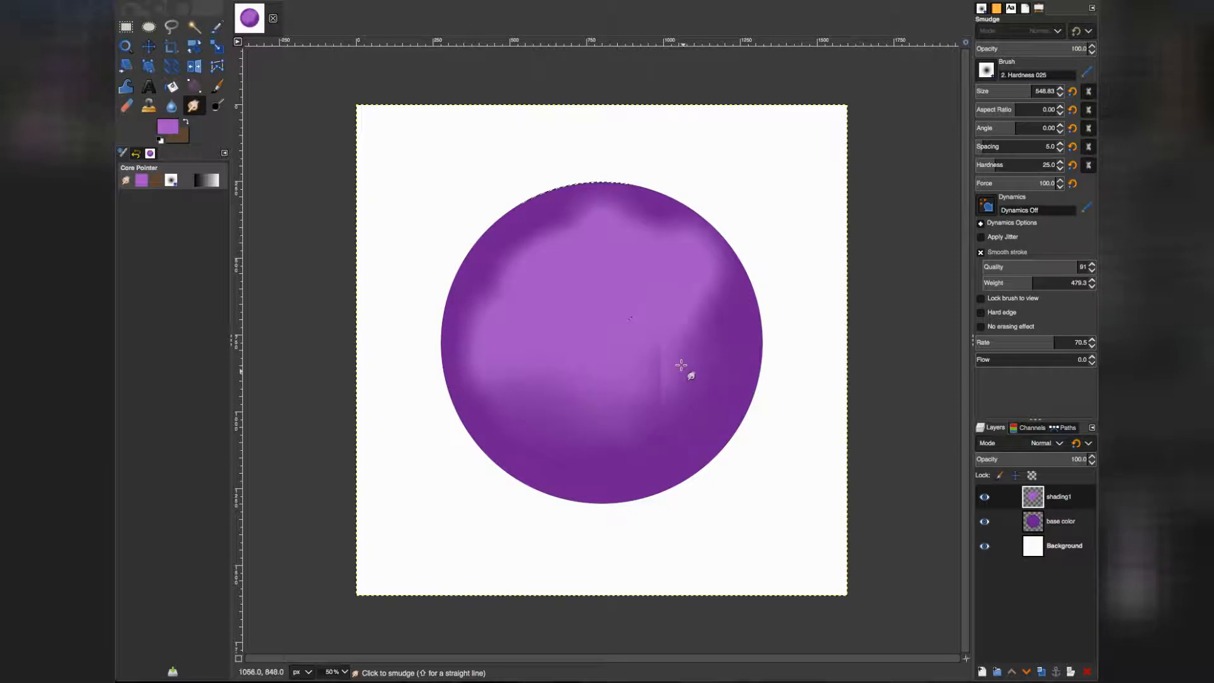
# Smudge the lighter area's right, upper-right and top edges into a smoother rounded outline
pyautogui.moveTo(680, 370); pyautogui.dragTo(668, 368)
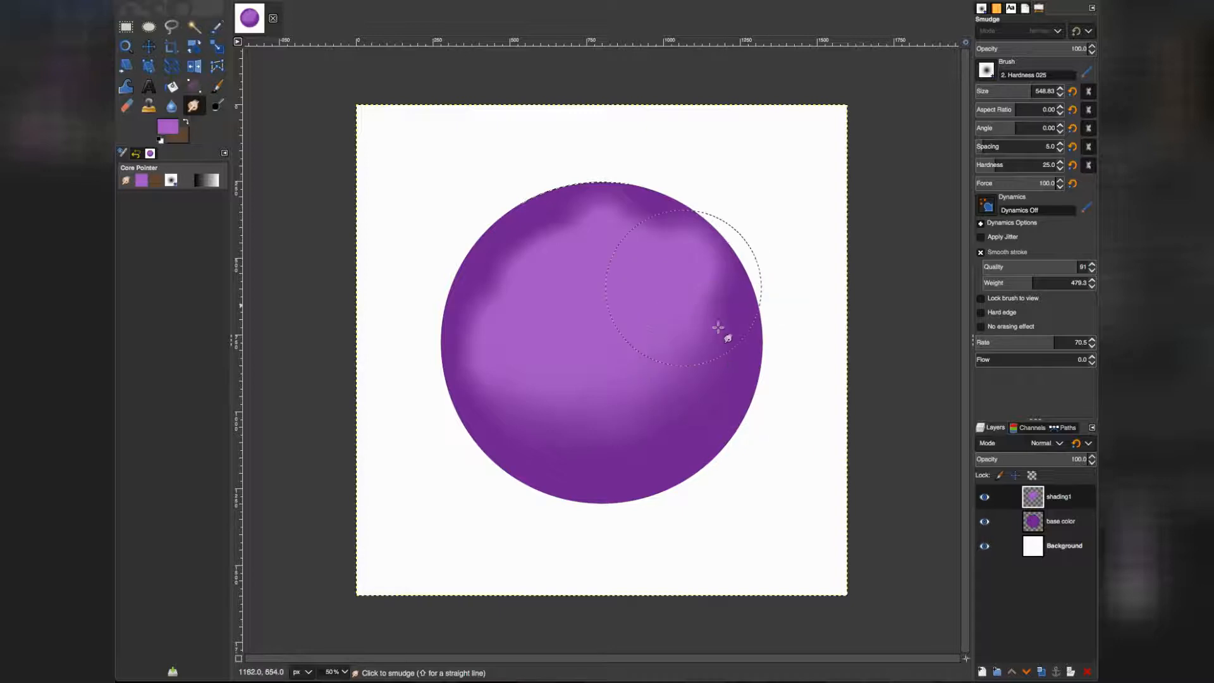
pyautogui.moveTo(718, 327); pyautogui.dragTo(718, 329)
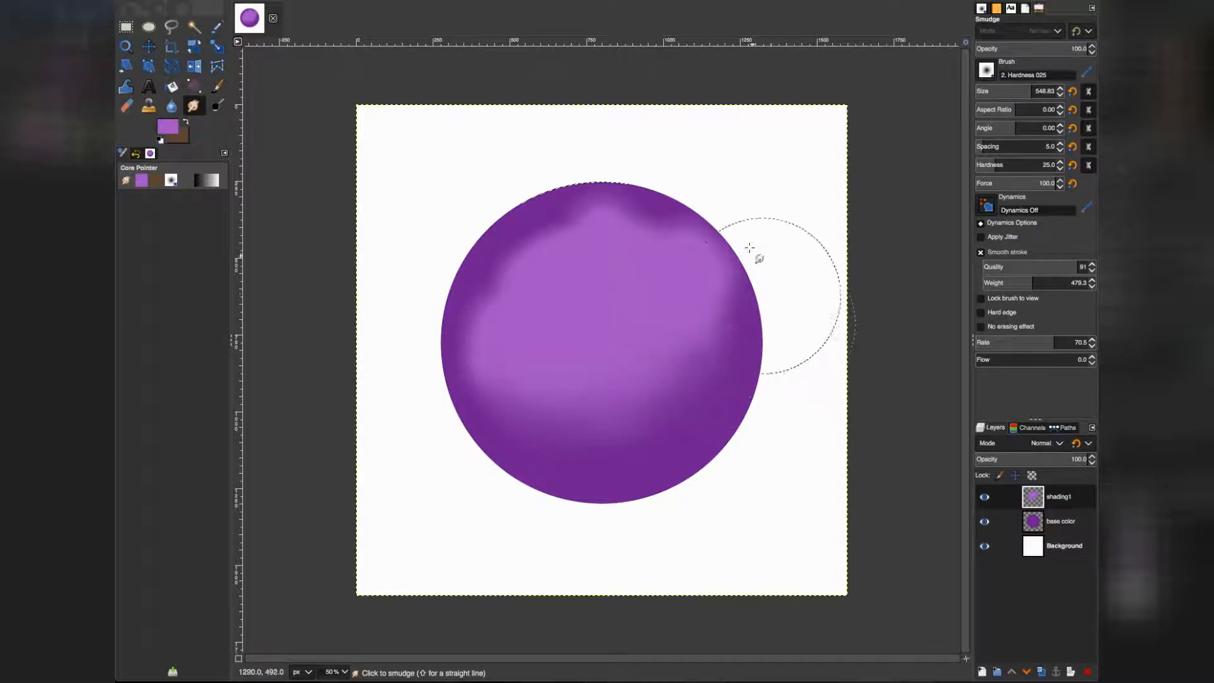
pyautogui.moveTo(747, 251); pyautogui.dragTo(687, 204)
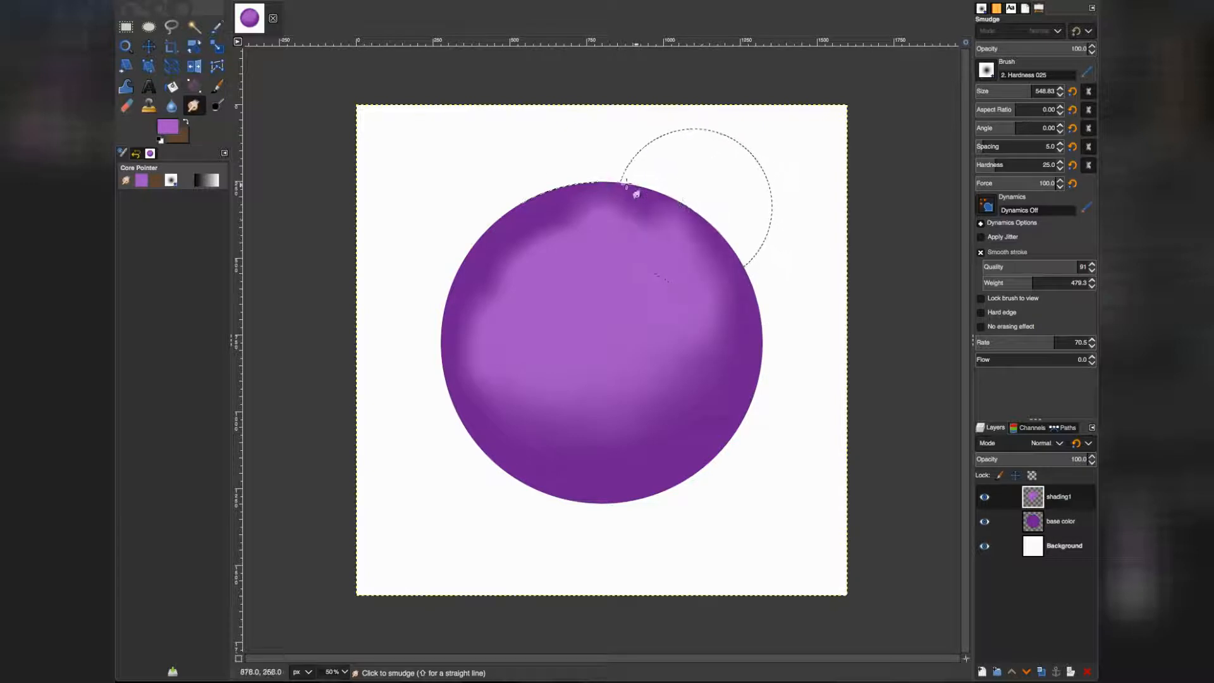
pyautogui.moveTo(546, 180)
pyautogui.mouseDown()
pyautogui.moveTo(619, 198)
pyautogui.moveTo(720, 257)
pyautogui.moveTo(730, 285)
pyautogui.moveTo(714, 251)
pyautogui.moveTo(664, 219)
pyautogui.moveTo(696, 235)
pyautogui.moveTo(742, 310)
pyautogui.moveTo(727, 258)
pyautogui.moveTo(674, 196)
pyautogui.moveTo(684, 213)
pyautogui.moveTo(544, 206)
pyautogui.moveTo(584, 220)
pyautogui.moveTo(538, 231)
pyautogui.moveTo(468, 314)
pyautogui.moveTo(488, 323)
pyautogui.moveTo(508, 267)
pyautogui.moveTo(509, 309)
pyautogui.moveTo(518, 257)
pyautogui.moveTo(507, 310)
pyautogui.moveTo(506, 279)
pyautogui.moveTo(524, 260)
pyautogui.moveTo(676, 196)
pyautogui.moveTo(552, 201)
pyautogui.moveTo(662, 190)
pyautogui.moveTo(555, 193)
pyautogui.moveTo(544, 226)
pyautogui.moveTo(514, 197)
pyautogui.moveTo(543, 222)
pyautogui.moveTo(555, 289)
pyautogui.mouseUp()
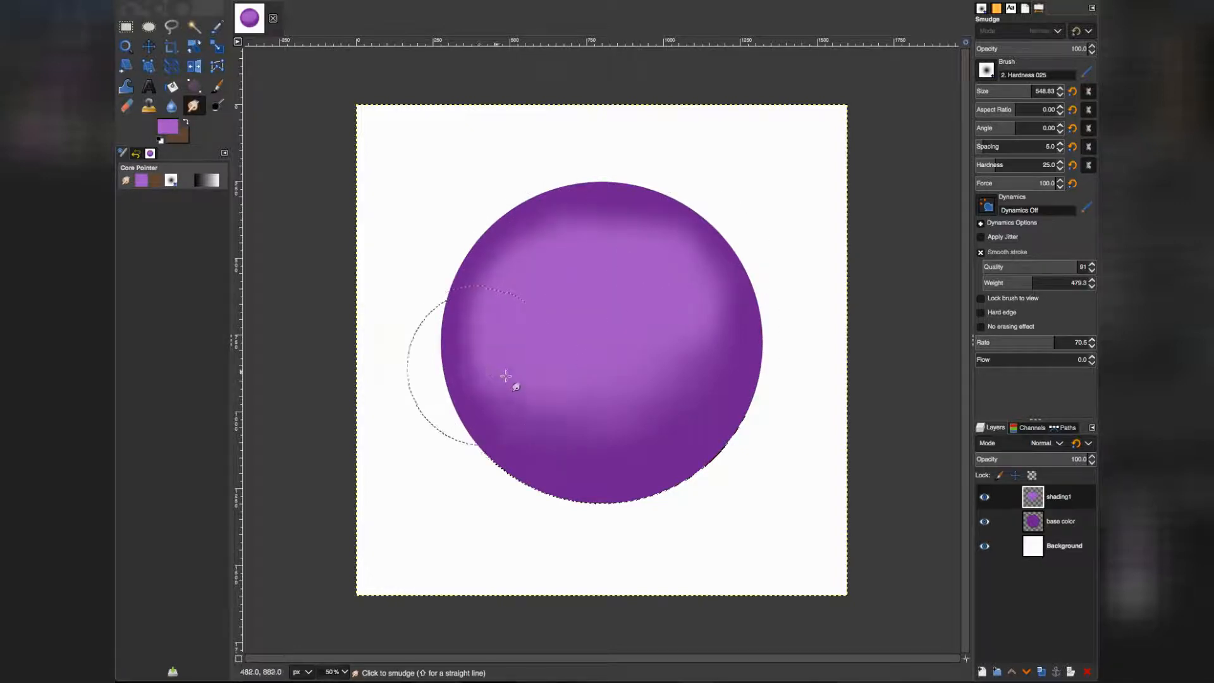
# Smudge the lighter area's lower-left, top and right edges further to blend it softly into the darker purple
pyautogui.moveTo(529, 387)
pyautogui.mouseDown()
pyautogui.moveTo(682, 349)
pyautogui.moveTo(683, 393)
pyautogui.moveTo(706, 368)
pyautogui.moveTo(710, 318)
pyautogui.moveTo(693, 285)
pyautogui.moveTo(627, 252)
pyautogui.moveTo(678, 244)
pyautogui.moveTo(657, 258)
pyautogui.moveTo(703, 315)
pyautogui.moveTo(662, 298)
pyautogui.mouseUp()
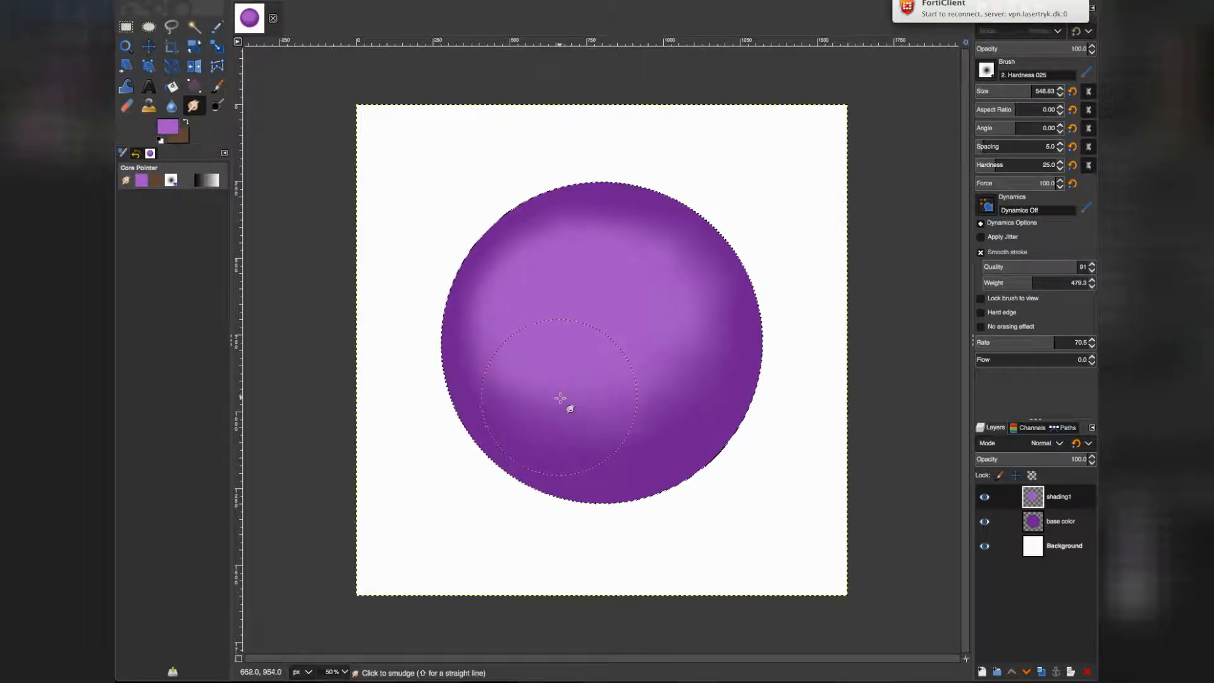
pyautogui.moveTo(568, 403)
pyautogui.mouseDown()
pyautogui.moveTo(664, 400)
pyautogui.moveTo(677, 361)
pyautogui.moveTo(645, 284)
pyautogui.moveTo(616, 268)
pyautogui.mouseUp()
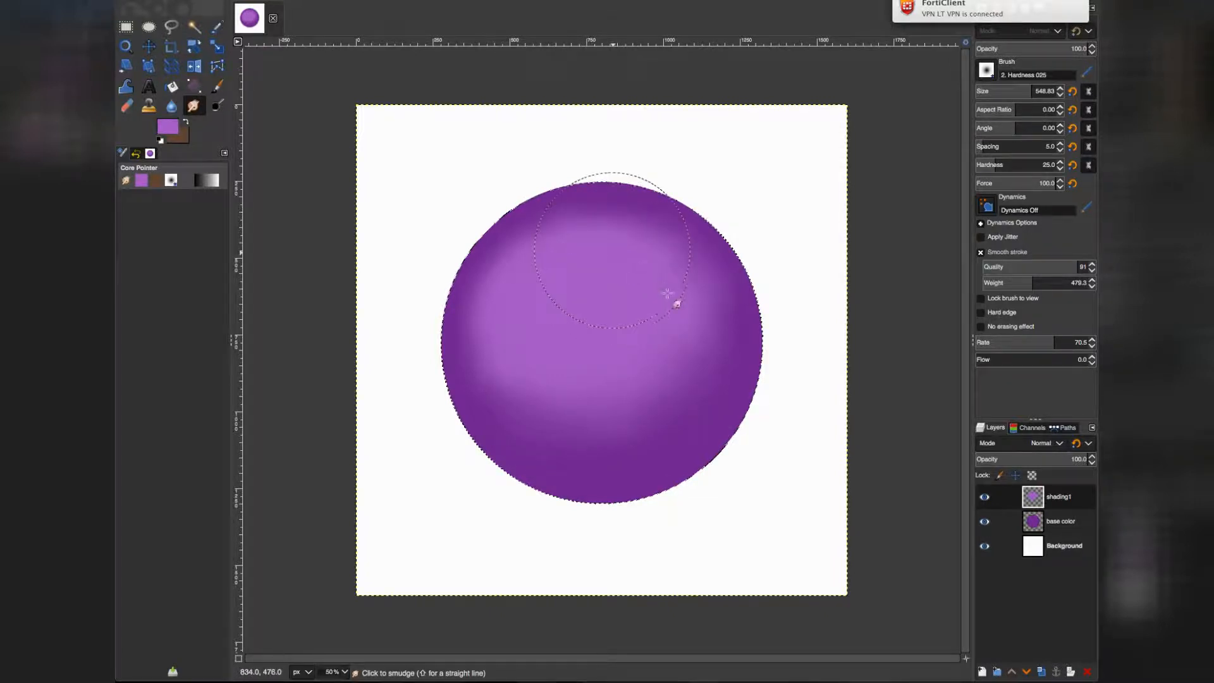
pyautogui.moveTo(572, 388)
pyautogui.mouseDown()
pyautogui.moveTo(555, 405)
pyautogui.moveTo(655, 400)
pyautogui.moveTo(537, 416)
pyautogui.mouseUp()
pyautogui.moveTo(605, 247)
pyautogui.mouseDown()
pyautogui.moveTo(600, 265)
pyautogui.moveTo(736, 251)
pyautogui.moveTo(763, 211)
pyautogui.mouseUp()
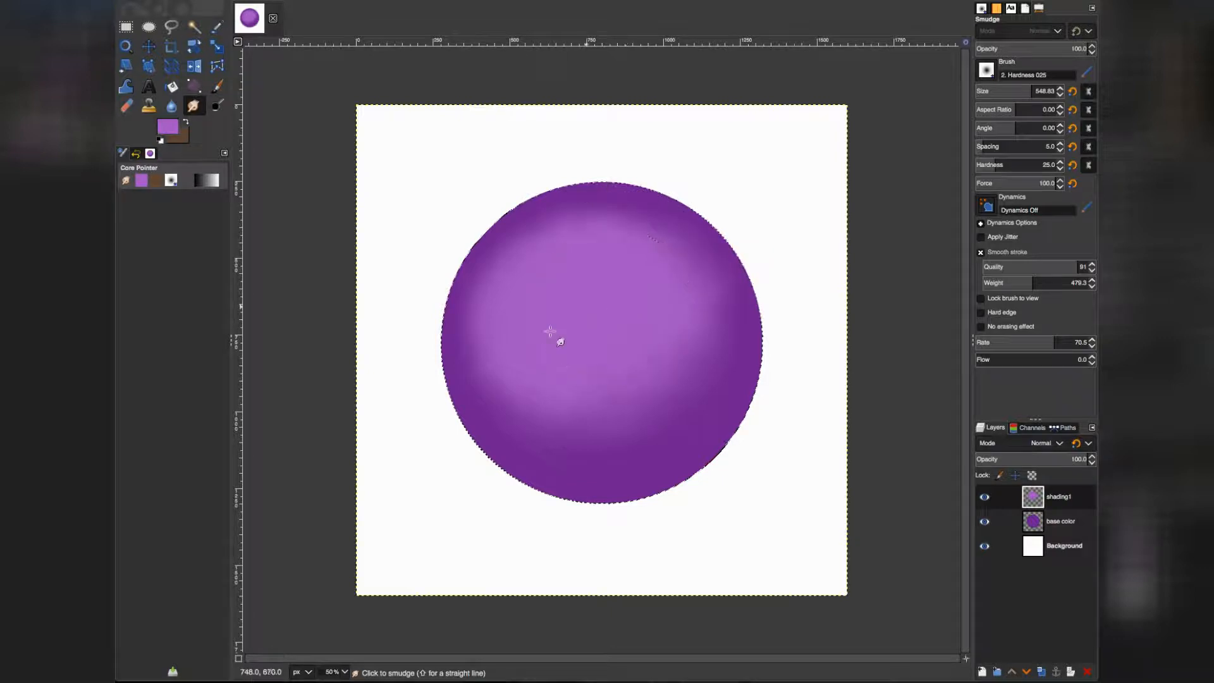
pyautogui.moveTo(612, 324)
pyautogui.mouseDown()
pyautogui.moveTo(591, 331)
pyautogui.moveTo(632, 310)
pyautogui.mouseUp()
# Apply a Gaussian Blur with Size X and Y of about 44 to the shading1 layer
pyautogui.click(481, 1)
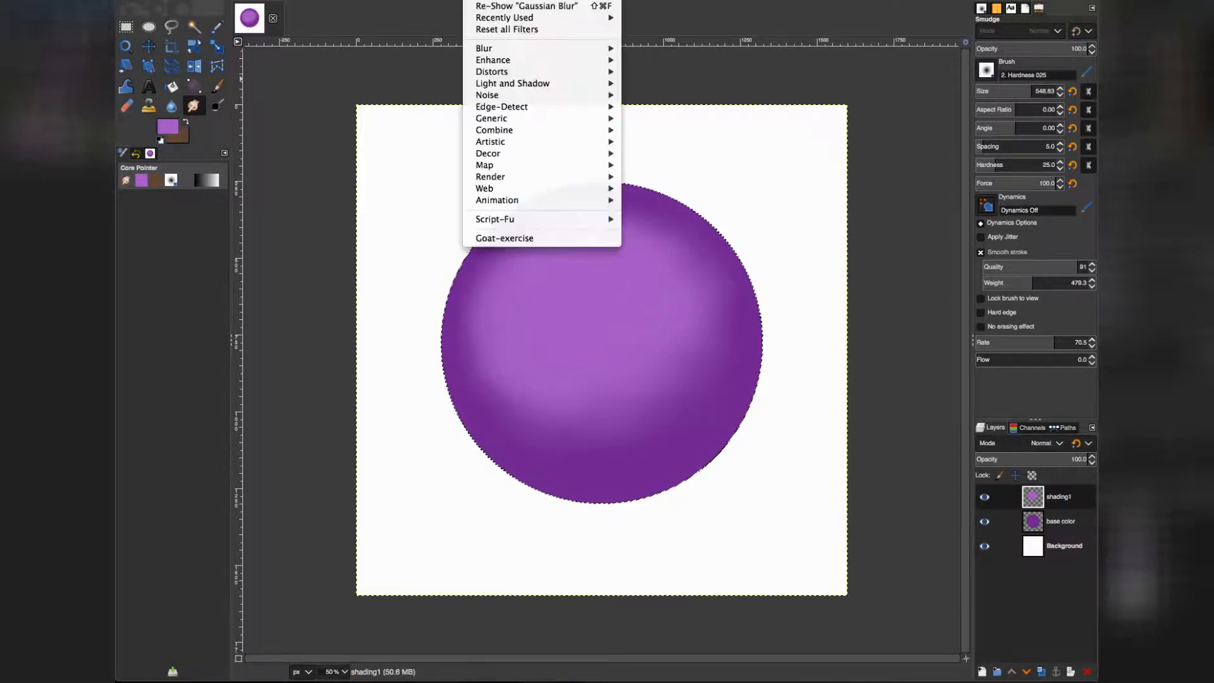
pyautogui.moveTo(500, 51)
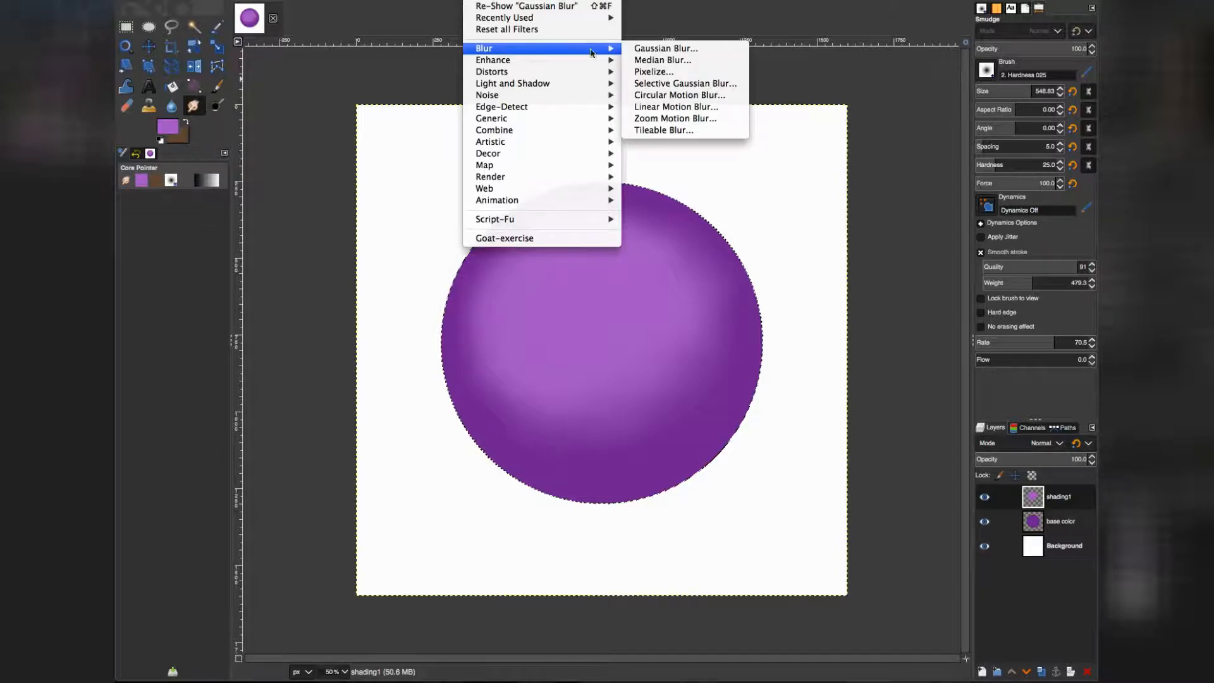
pyautogui.click(666, 51)
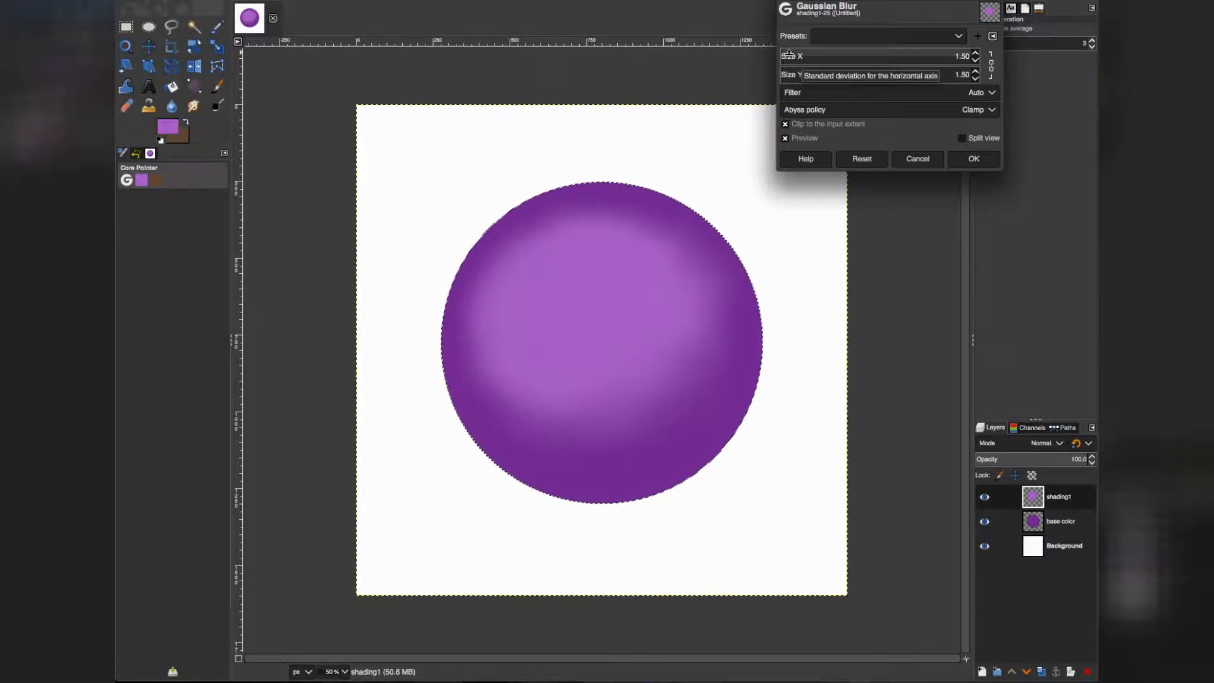
pyautogui.moveTo(787, 52); pyautogui.dragTo(858, 51)
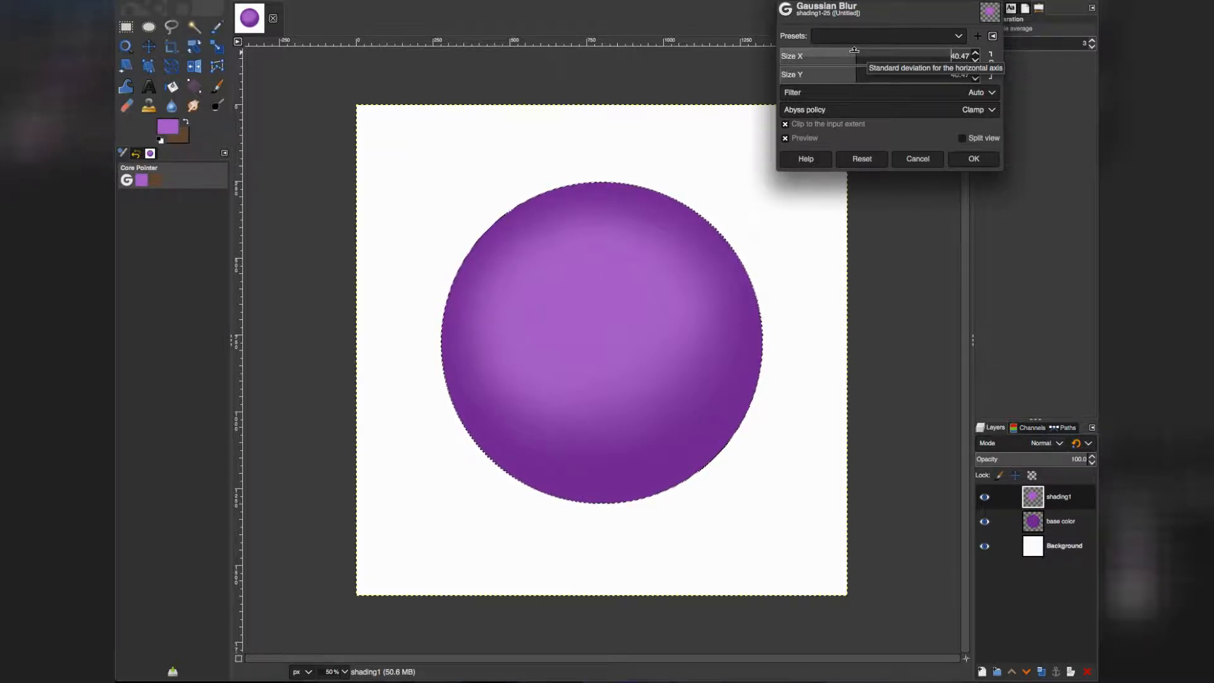
pyautogui.moveTo(855, 50); pyautogui.dragTo(902, 51)
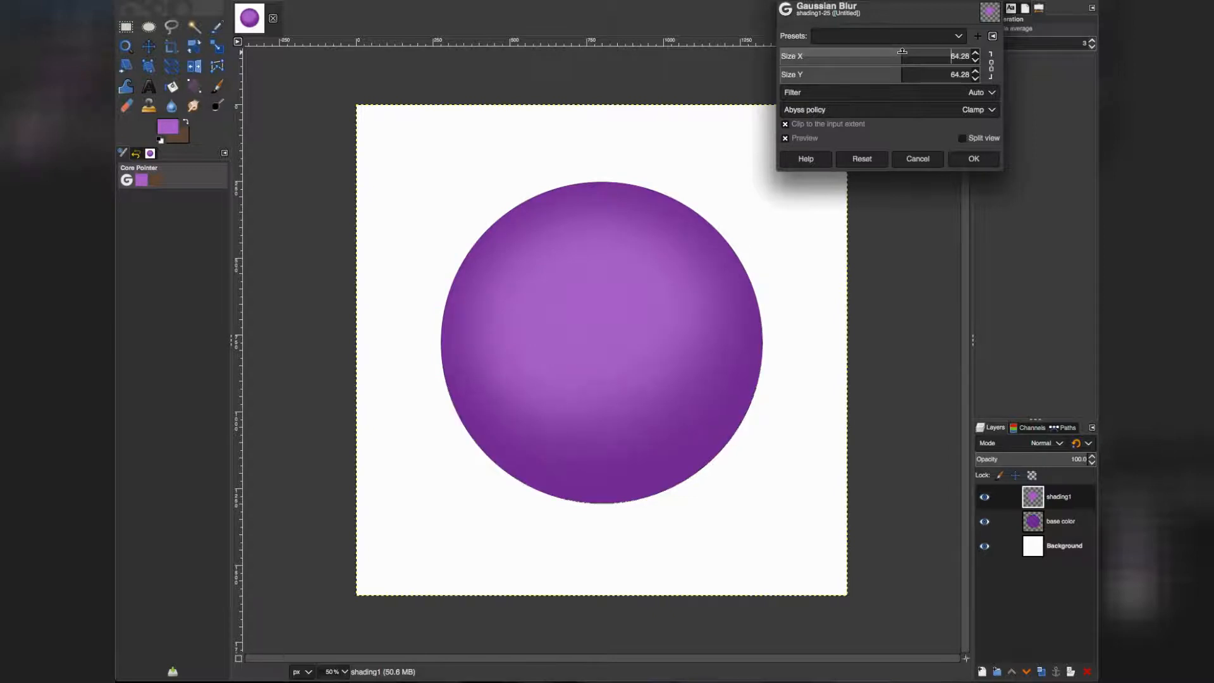
pyautogui.moveTo(903, 51); pyautogui.dragTo(857, 51)
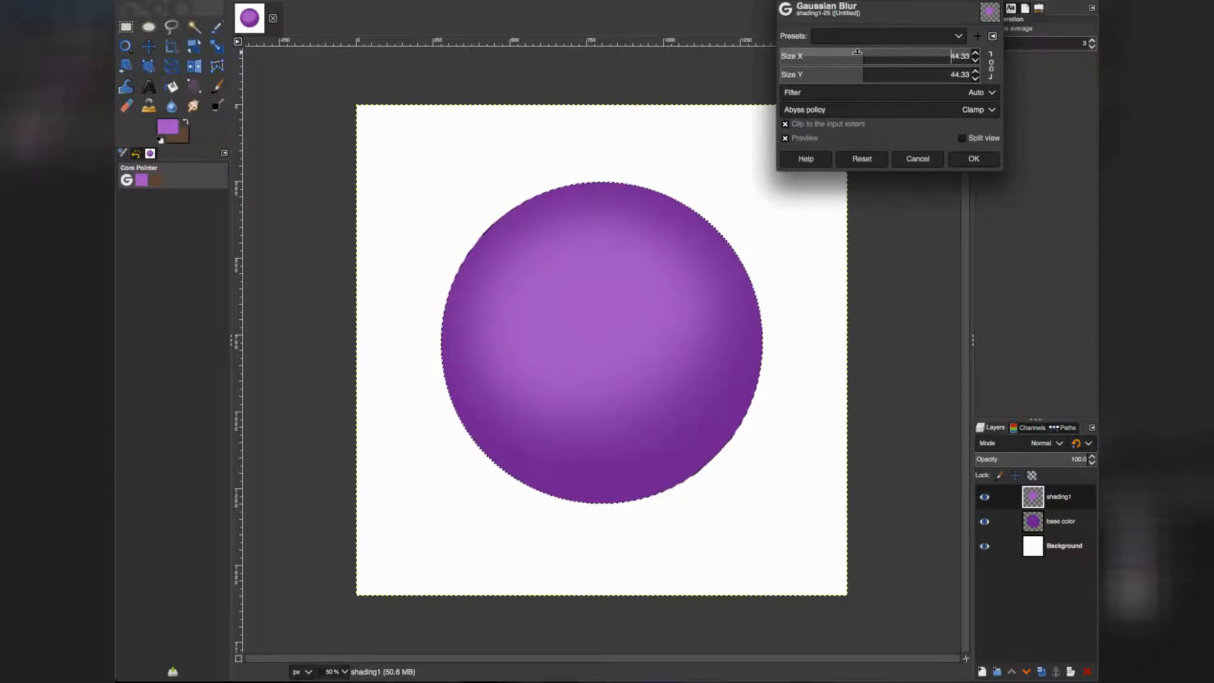
pyautogui.click(972, 159)
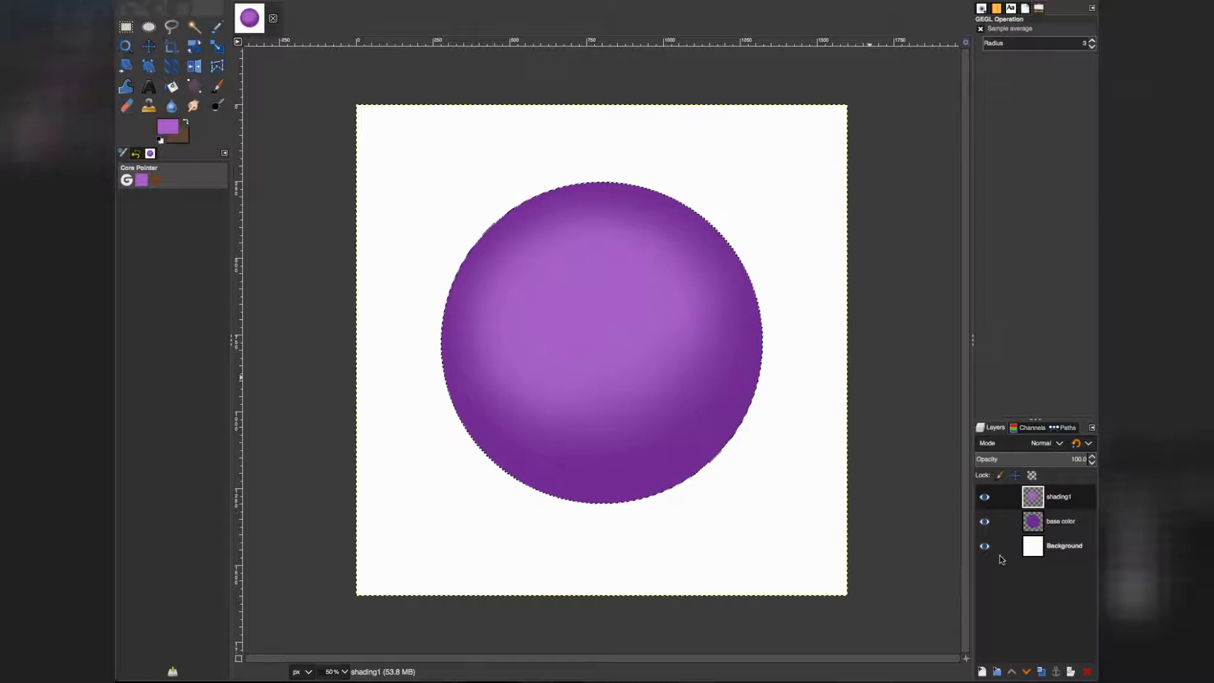
# Create a new layer named shading2 filled with transparency above shading1
pyautogui.click(1015, 591)
pyautogui.click(984, 670)
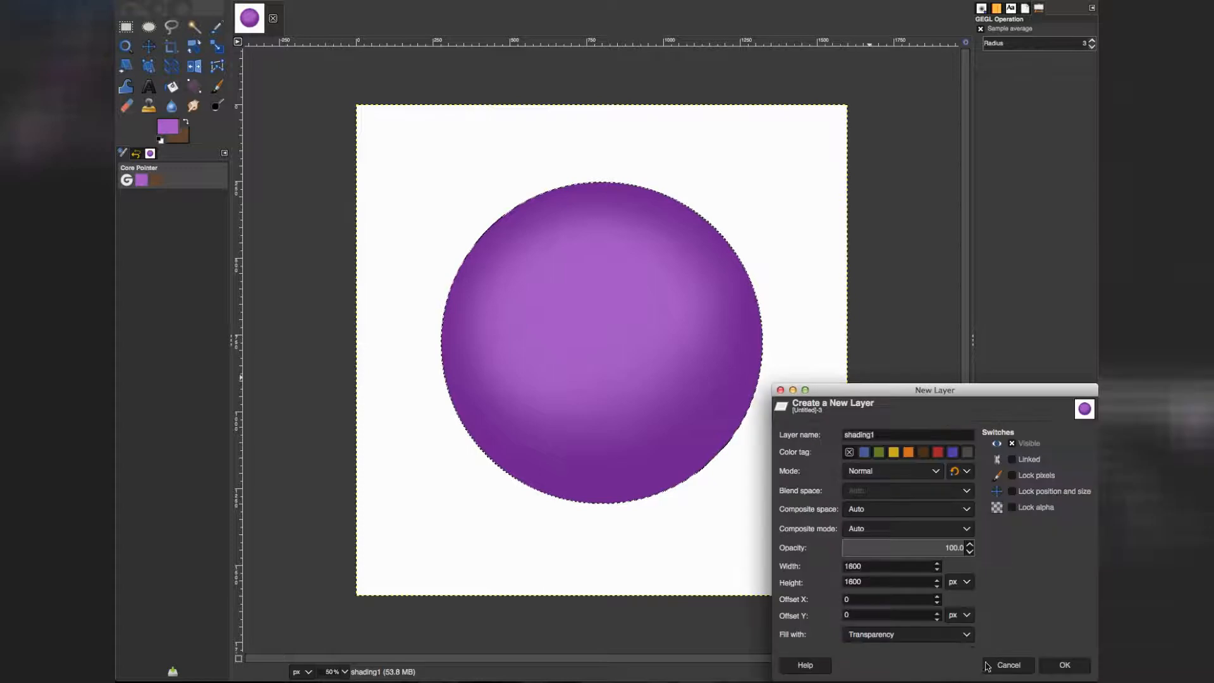
pyautogui.click(881, 435)
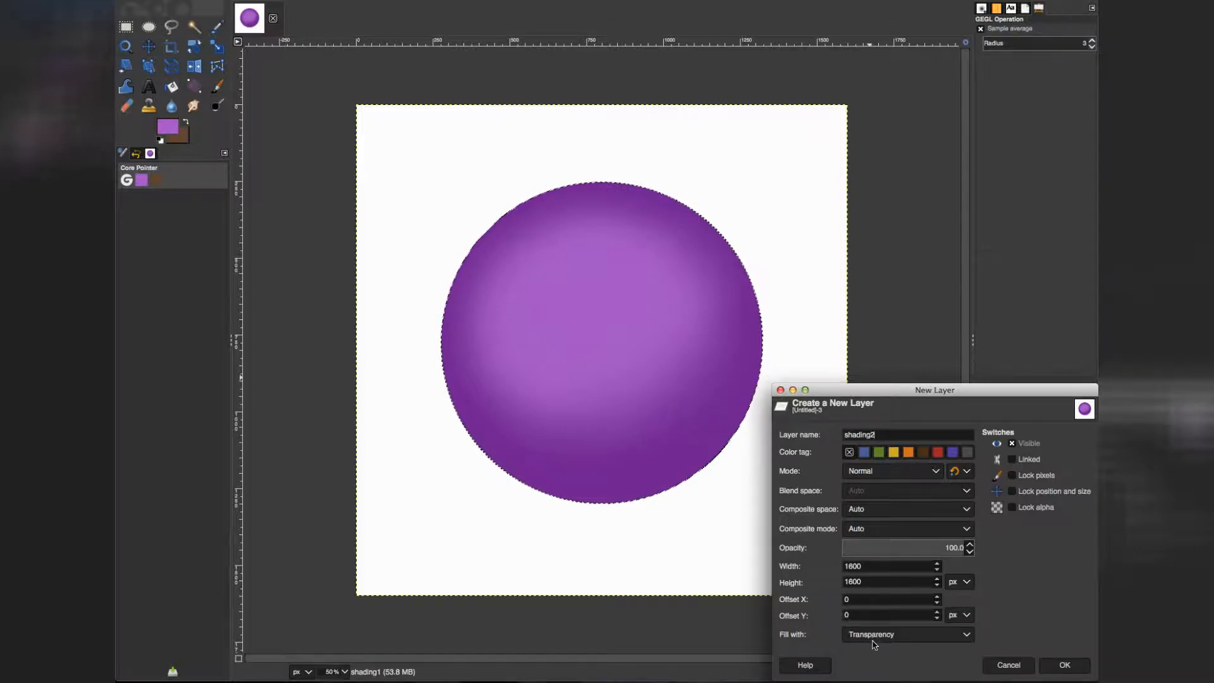
pyautogui.click(1064, 665)
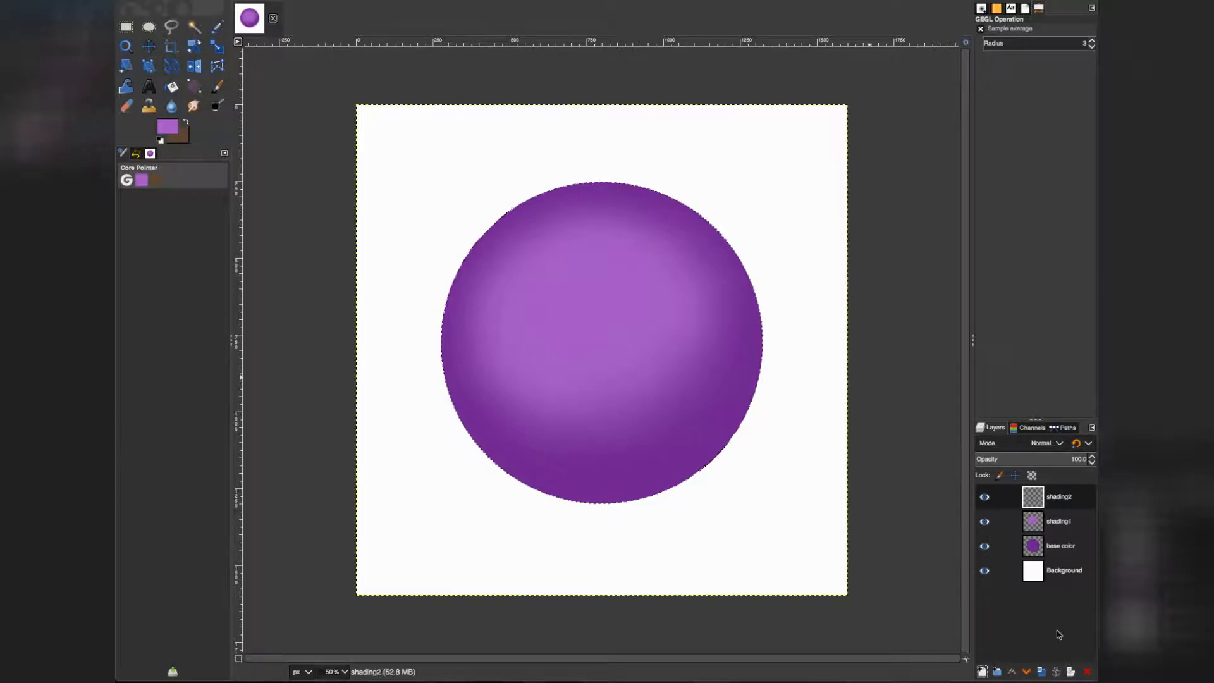
# Set the foreground color to the light pinkish purple e6a3ff
pyautogui.click(169, 128)
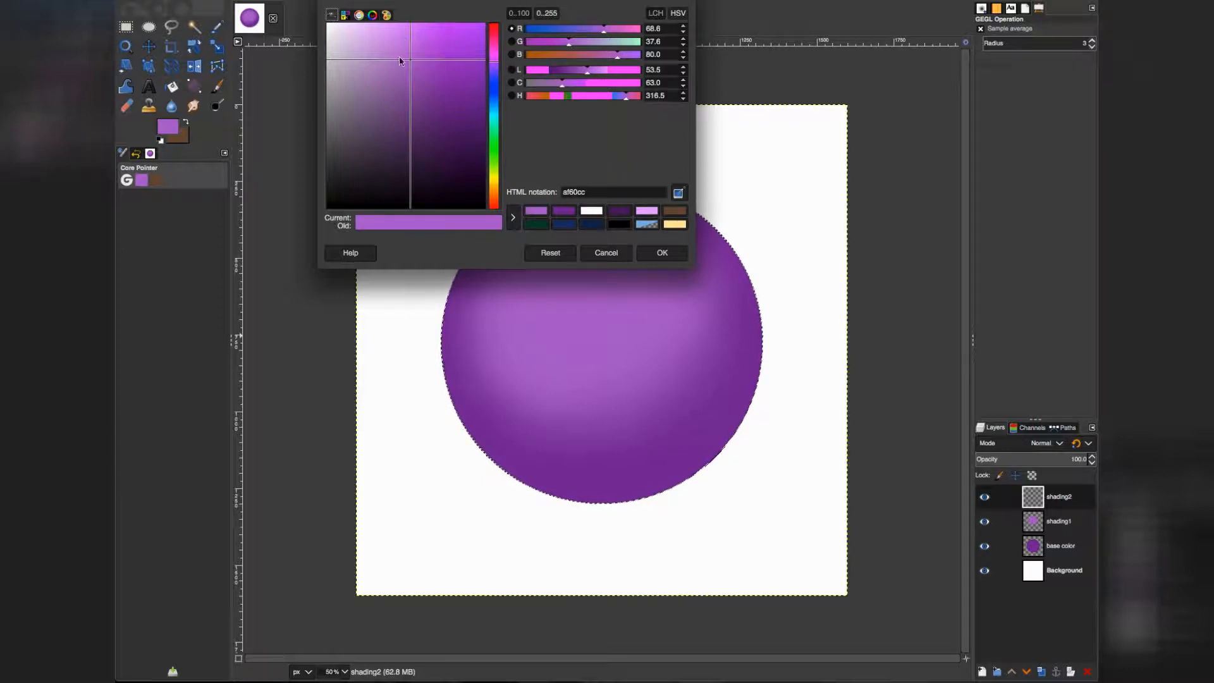
pyautogui.click(649, 212)
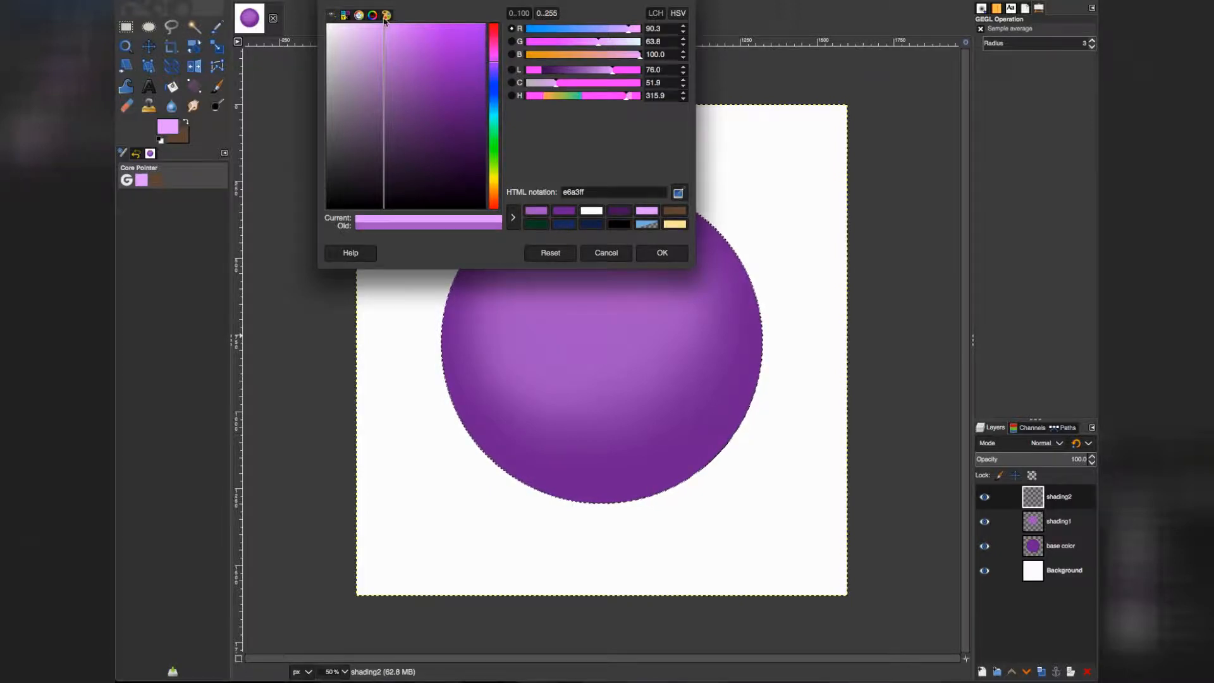
pyautogui.click(657, 251)
pyautogui.hotkey('shift', 'ctrl', 'f')
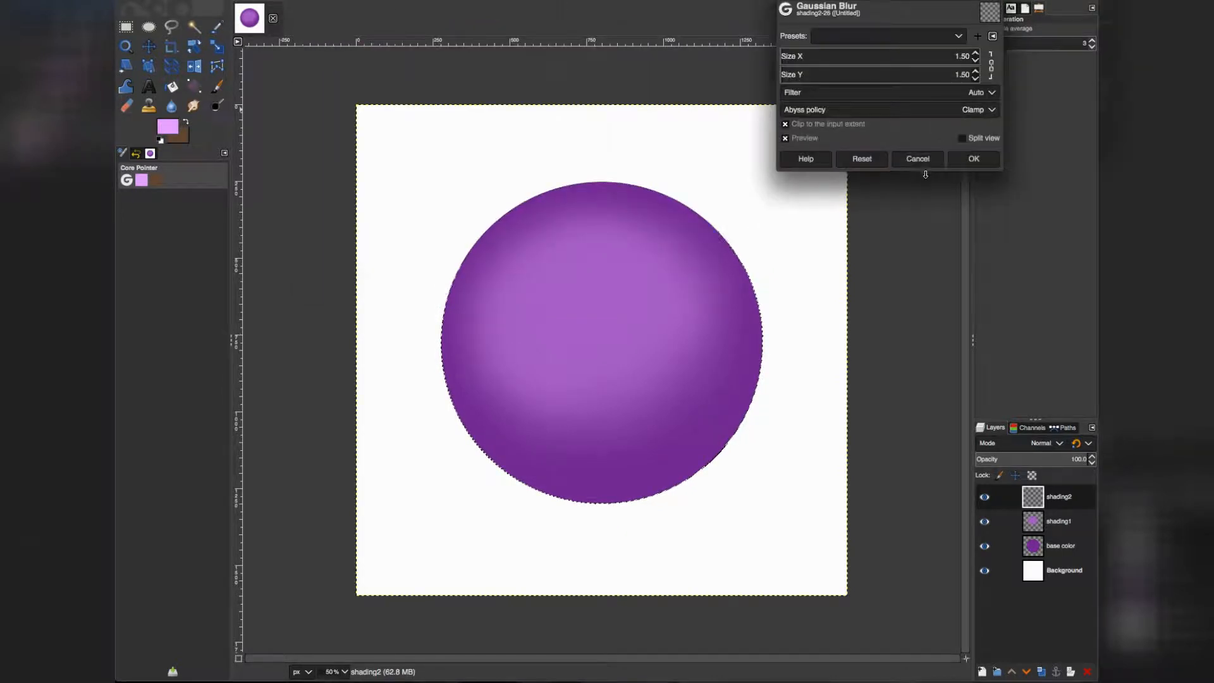
pyautogui.click(924, 163)
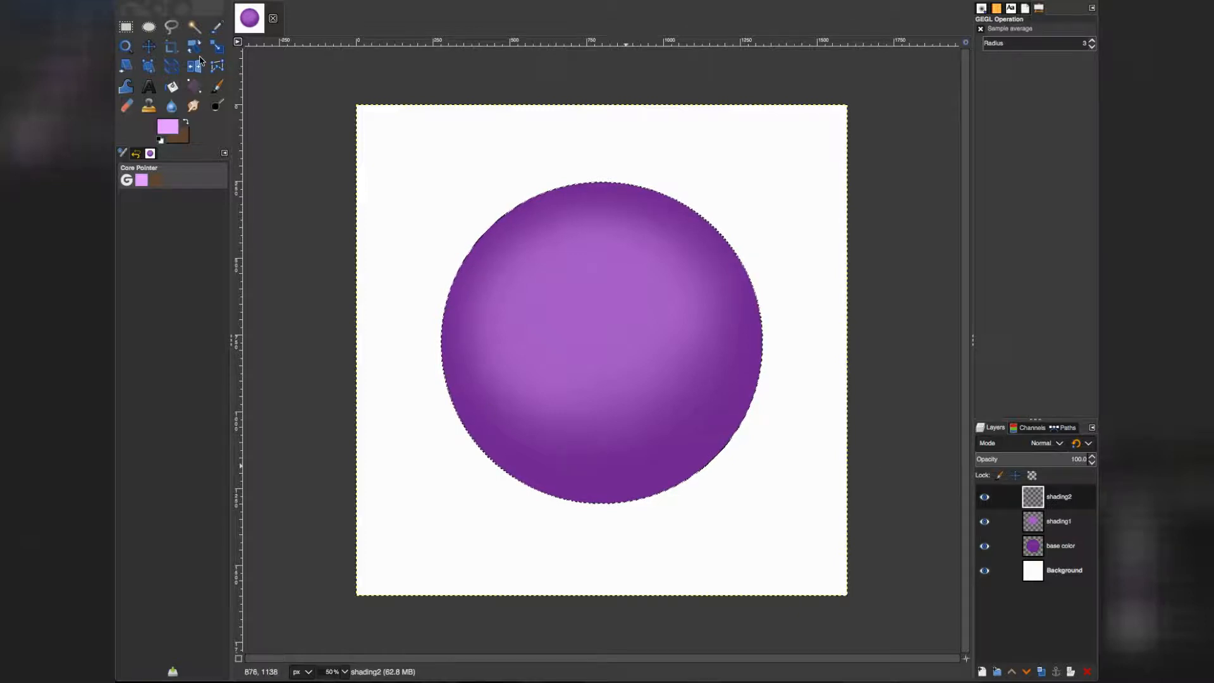
# Paint a small highlight patch on the sphere's upper-left area using the Paintbrush at size 215.52
pyautogui.click(216, 90)
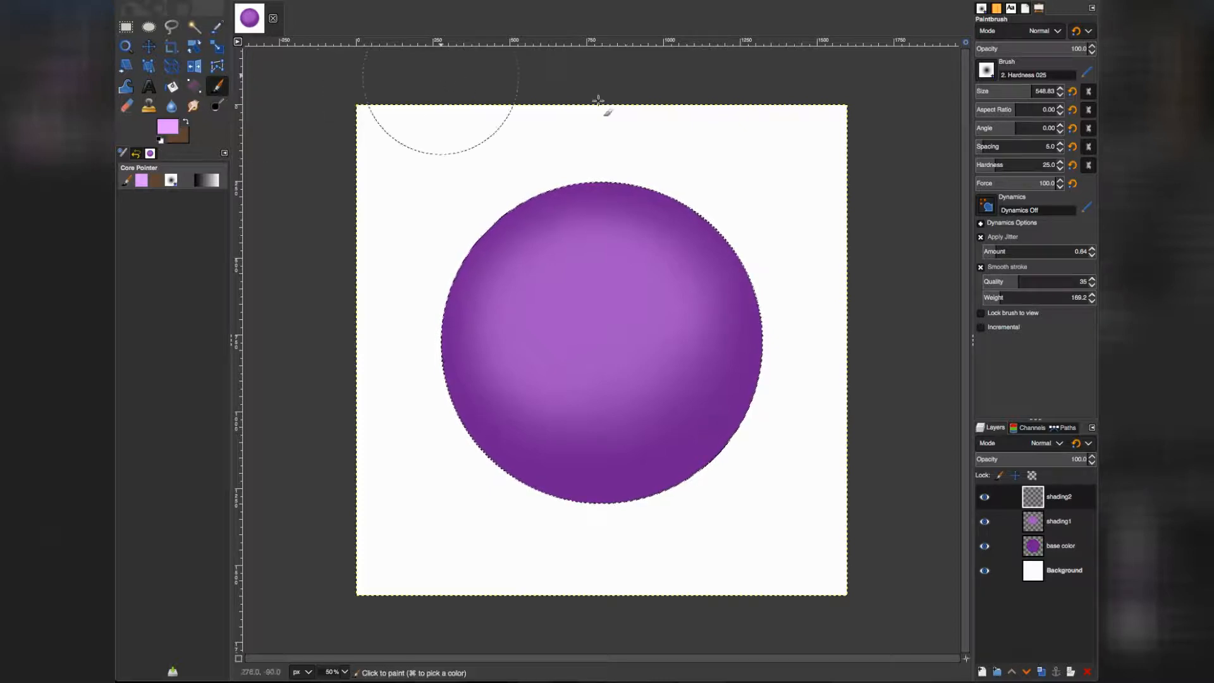
pyautogui.click(1009, 89)
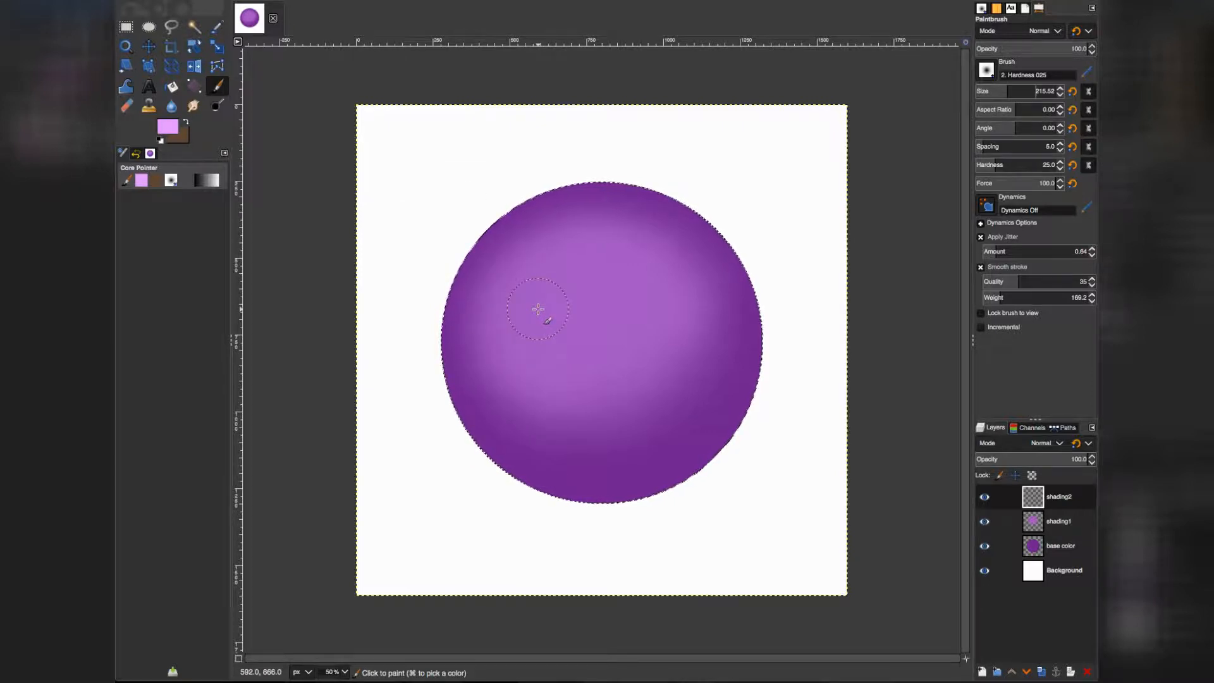
pyautogui.click(573, 289)
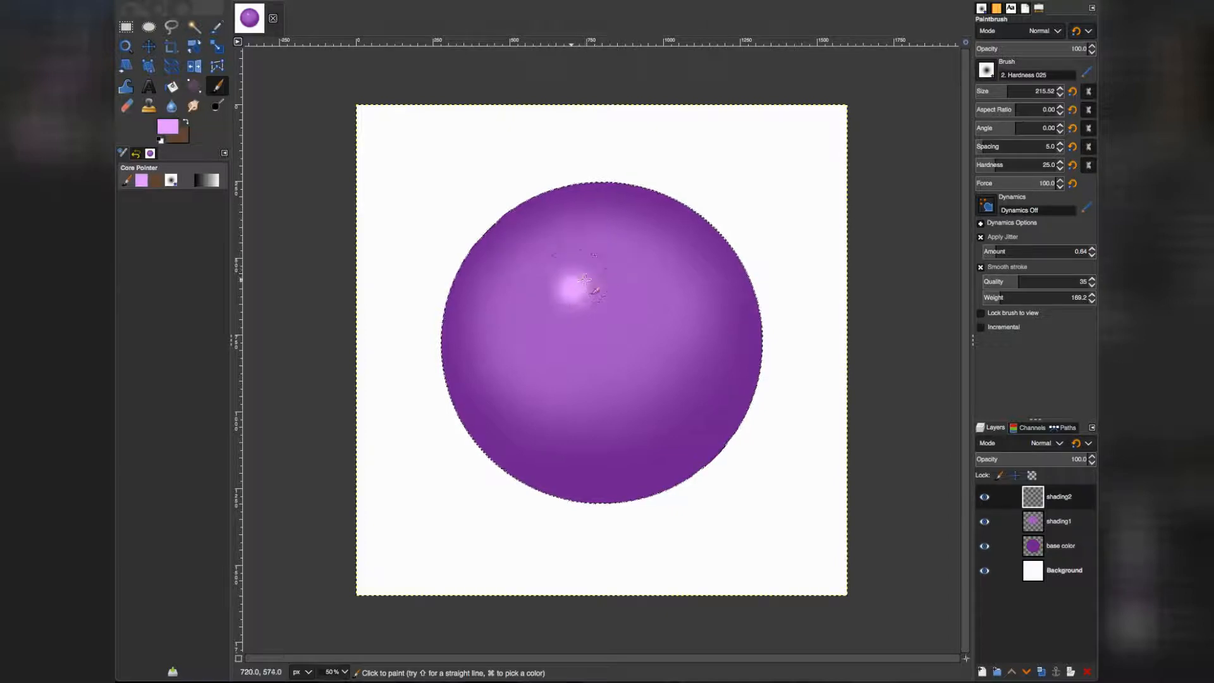
pyautogui.click(589, 278)
pyautogui.moveTo(589, 278)
pyautogui.mouseDown()
pyautogui.moveTo(560, 300)
pyautogui.moveTo(572, 315)
pyautogui.moveTo(598, 292)
pyautogui.moveTo(579, 304)
pyautogui.mouseUp()
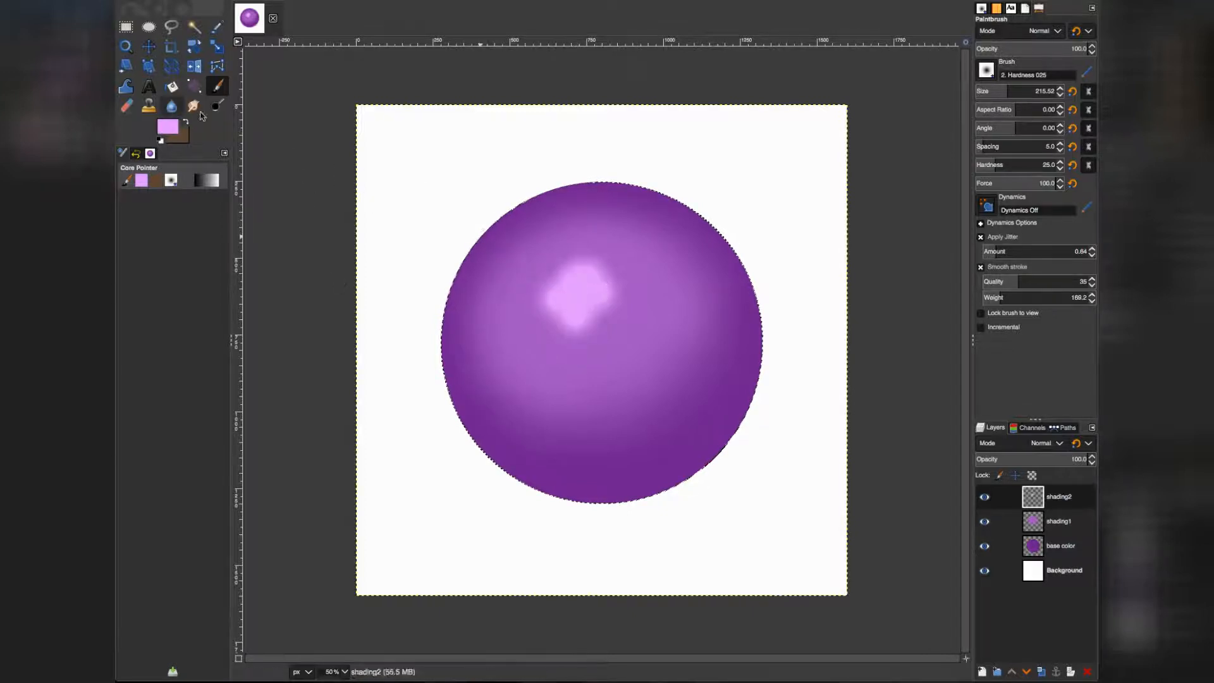
# Soften and reshape the pinkish highlight patch on shading2 using the Smudge tool at size 312.48
pyautogui.click(193, 106)
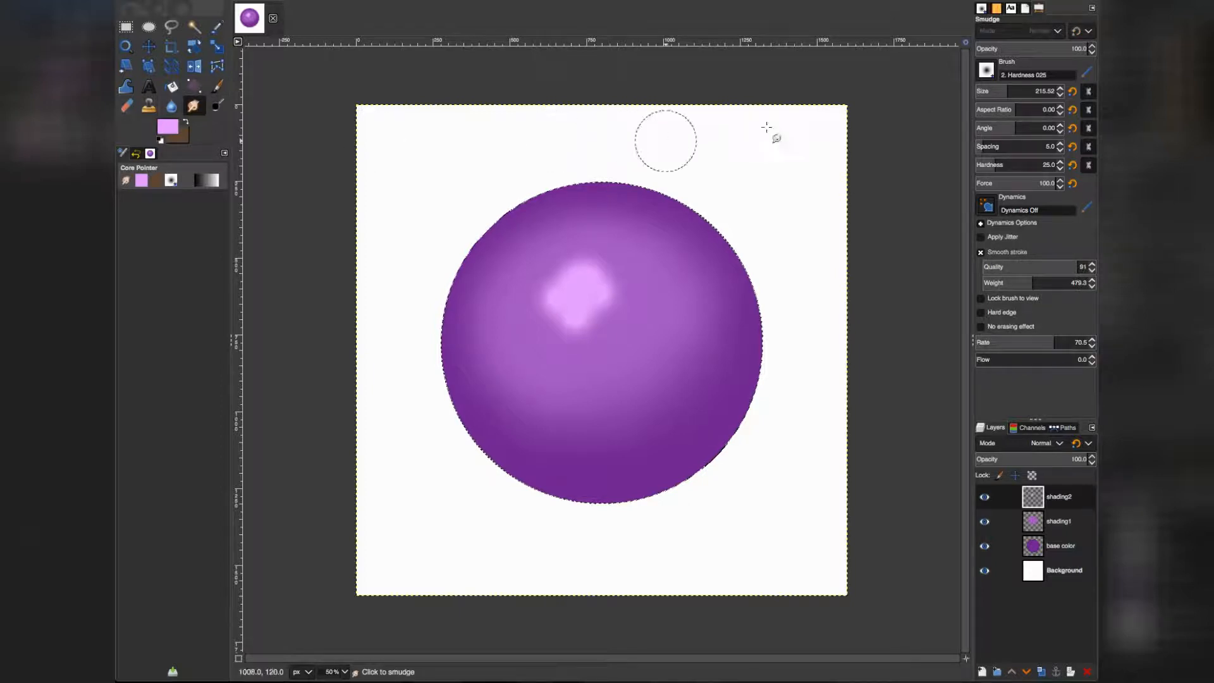
pyautogui.click(1014, 89)
pyautogui.moveTo(573, 311); pyautogui.dragTo(554, 300)
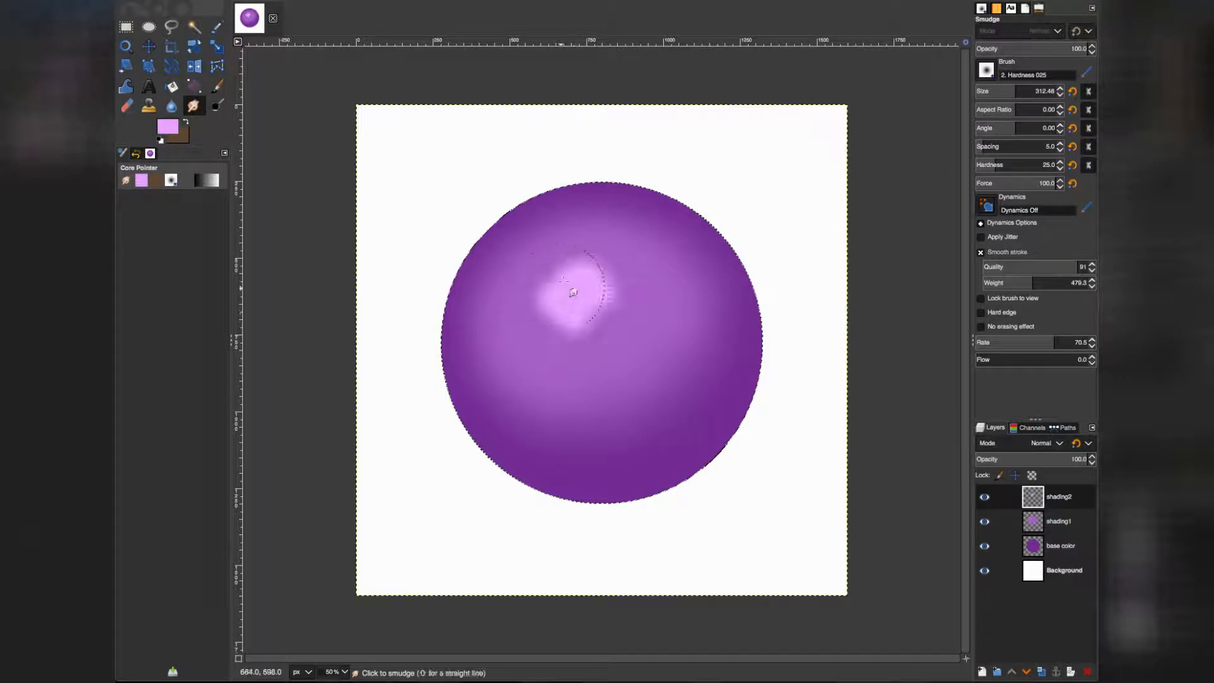
pyautogui.moveTo(587, 292)
pyautogui.mouseDown()
pyautogui.moveTo(620, 314)
pyautogui.moveTo(599, 313)
pyautogui.moveTo(582, 337)
pyautogui.moveTo(537, 329)
pyautogui.moveTo(591, 335)
pyautogui.moveTo(604, 321)
pyautogui.moveTo(535, 264)
pyautogui.moveTo(560, 261)
pyautogui.moveTo(558, 272)
pyautogui.moveTo(566, 252)
pyautogui.moveTo(579, 255)
pyautogui.moveTo(609, 292)
pyautogui.mouseUp()
pyautogui.moveTo(553, 323)
pyautogui.mouseDown()
pyautogui.moveTo(530, 309)
pyautogui.moveTo(547, 316)
pyautogui.moveTo(548, 293)
pyautogui.moveTo(540, 314)
pyautogui.moveTo(554, 325)
pyautogui.moveTo(570, 317)
pyautogui.moveTo(543, 312)
pyautogui.moveTo(589, 318)
pyautogui.moveTo(606, 292)
pyautogui.moveTo(580, 337)
pyautogui.moveTo(586, 355)
pyautogui.moveTo(615, 336)
pyautogui.moveTo(603, 274)
pyautogui.moveTo(549, 276)
pyautogui.moveTo(589, 279)
pyautogui.moveTo(600, 267)
pyautogui.mouseUp()
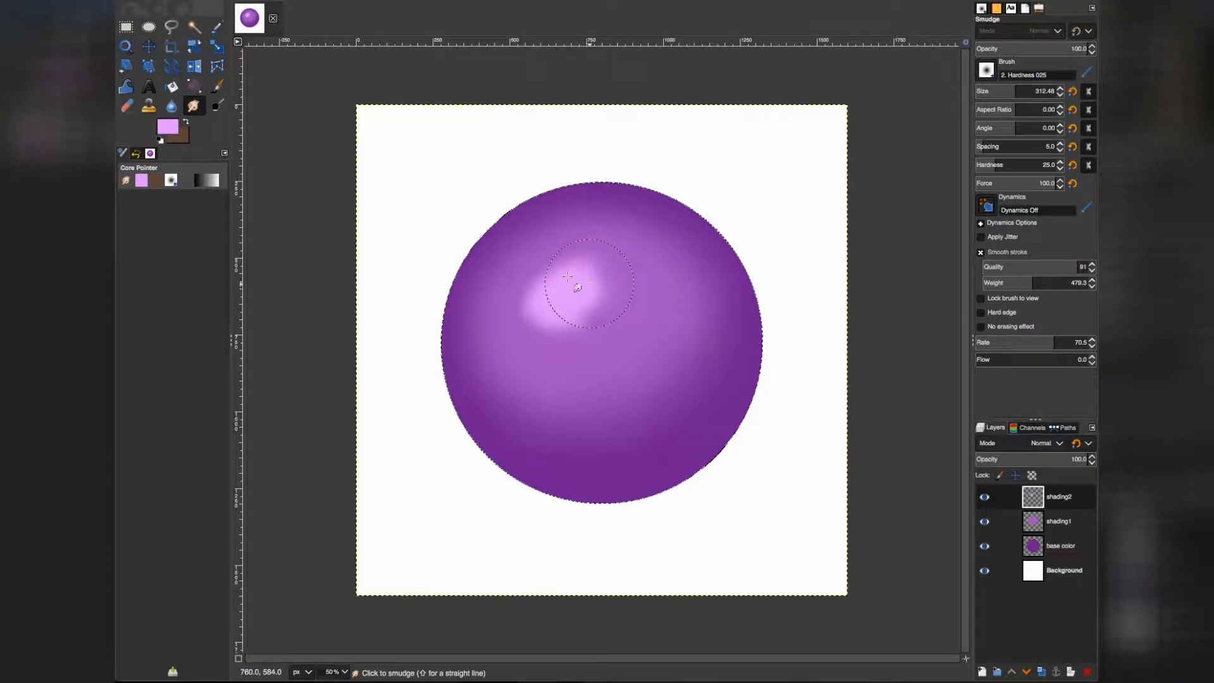
# Apply a Gaussian Blur with Size X and Y of about 54 to the shading2 layer
pyautogui.click(482, 0)
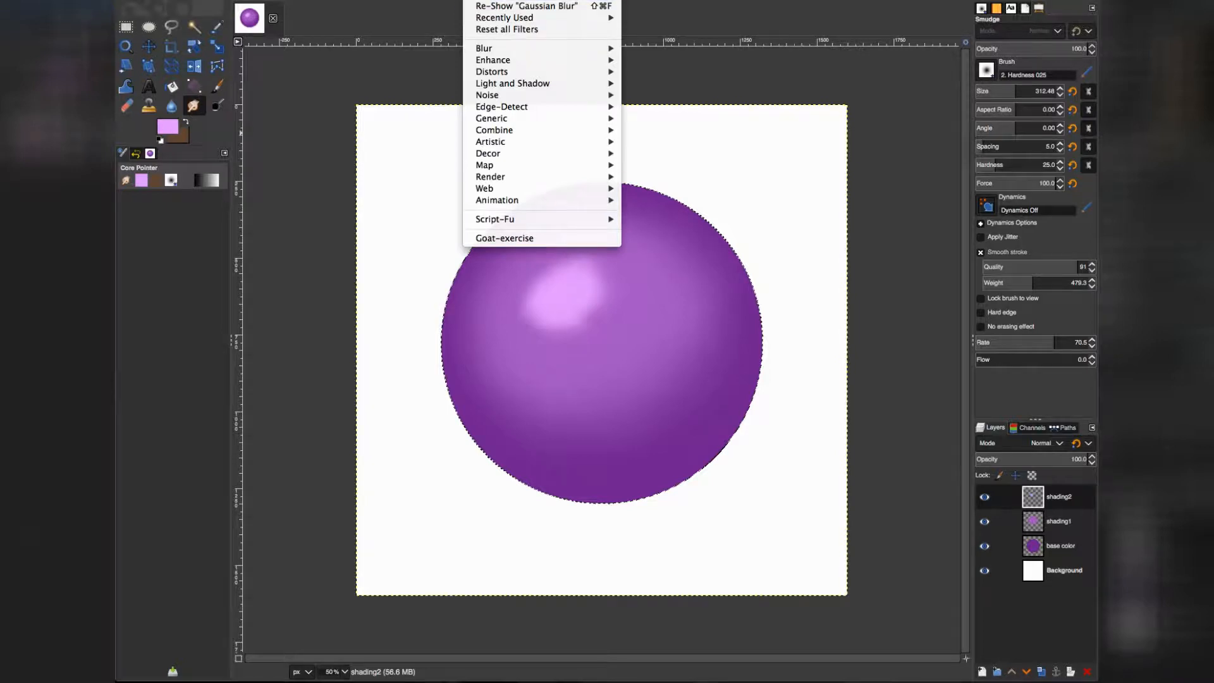
pyautogui.moveTo(497, 50)
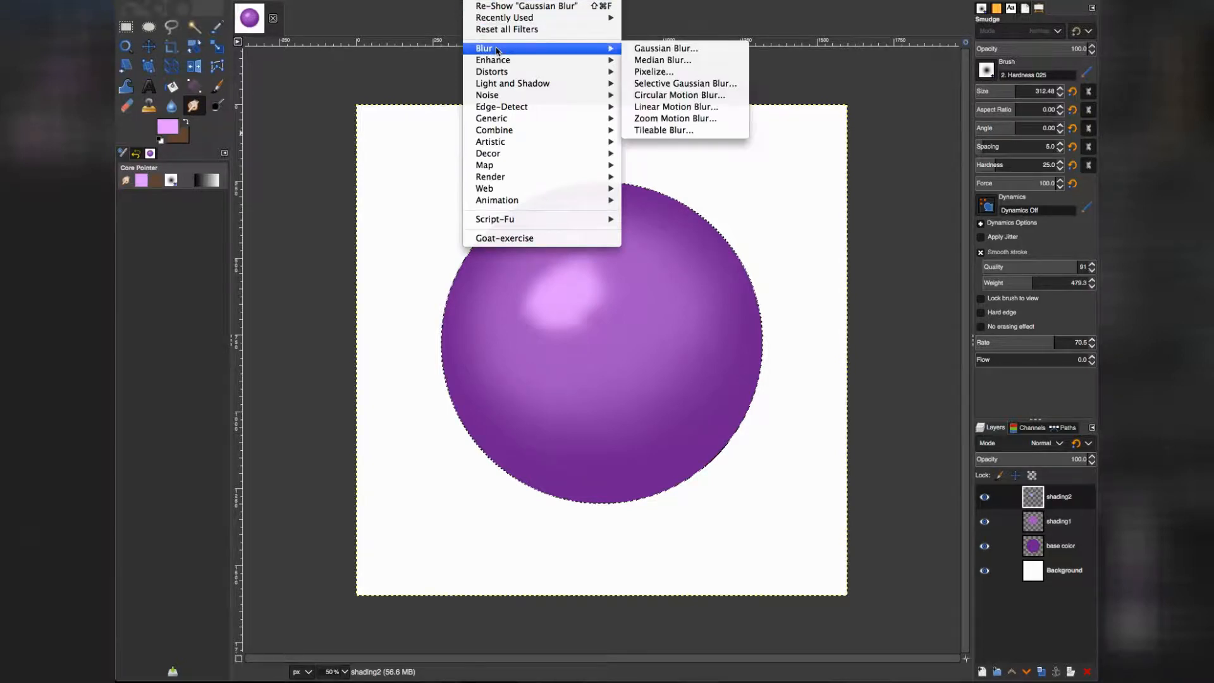
pyautogui.click(660, 49)
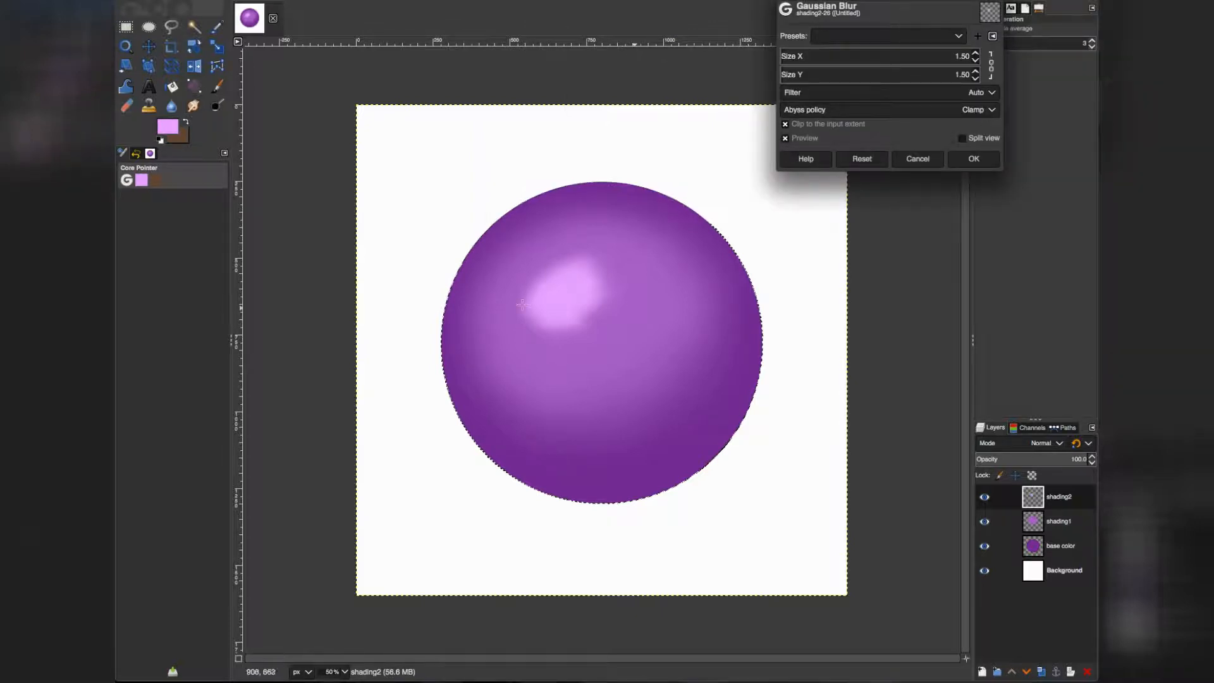
pyautogui.click(797, 50)
pyautogui.moveTo(798, 50); pyautogui.dragTo(838, 50)
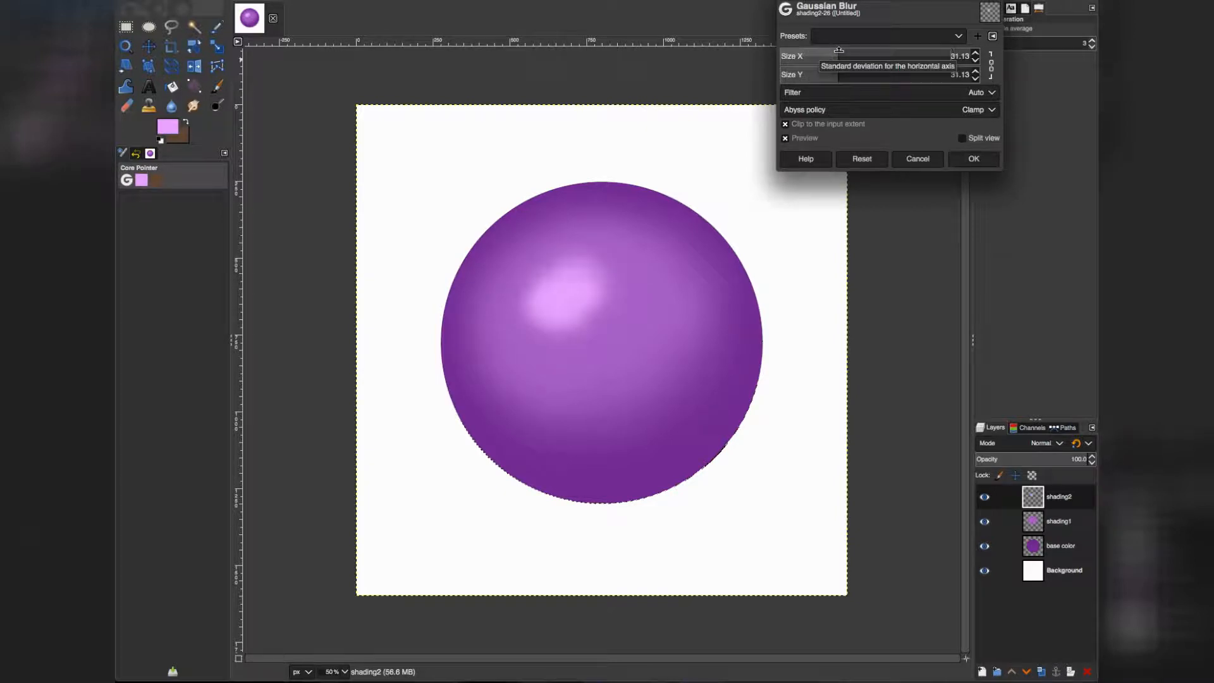
pyautogui.moveTo(839, 50); pyautogui.dragTo(857, 50)
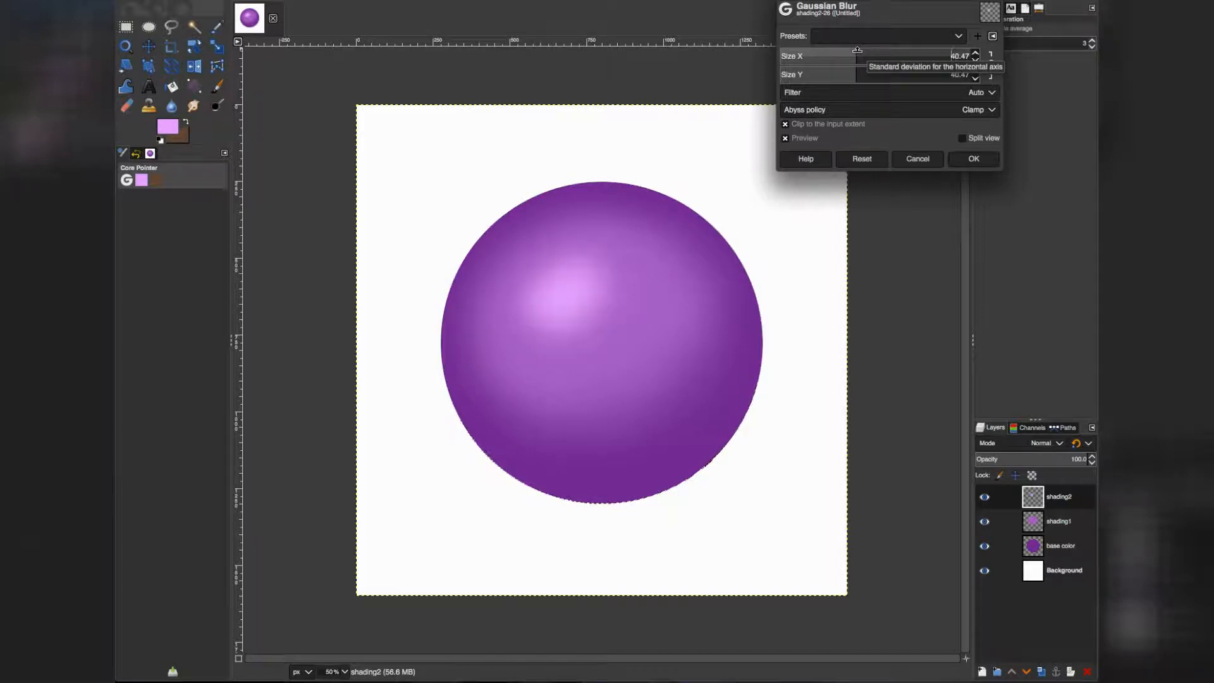
pyautogui.moveTo(876, 50); pyautogui.dragTo(884, 50)
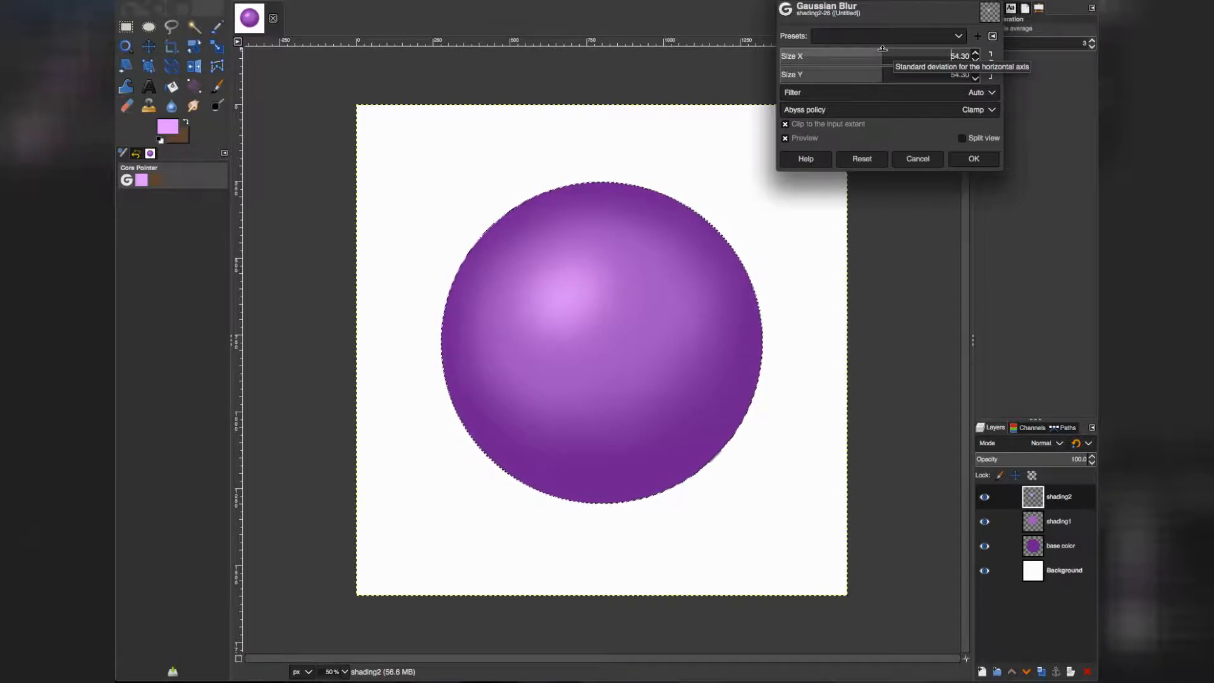
pyautogui.click(974, 159)
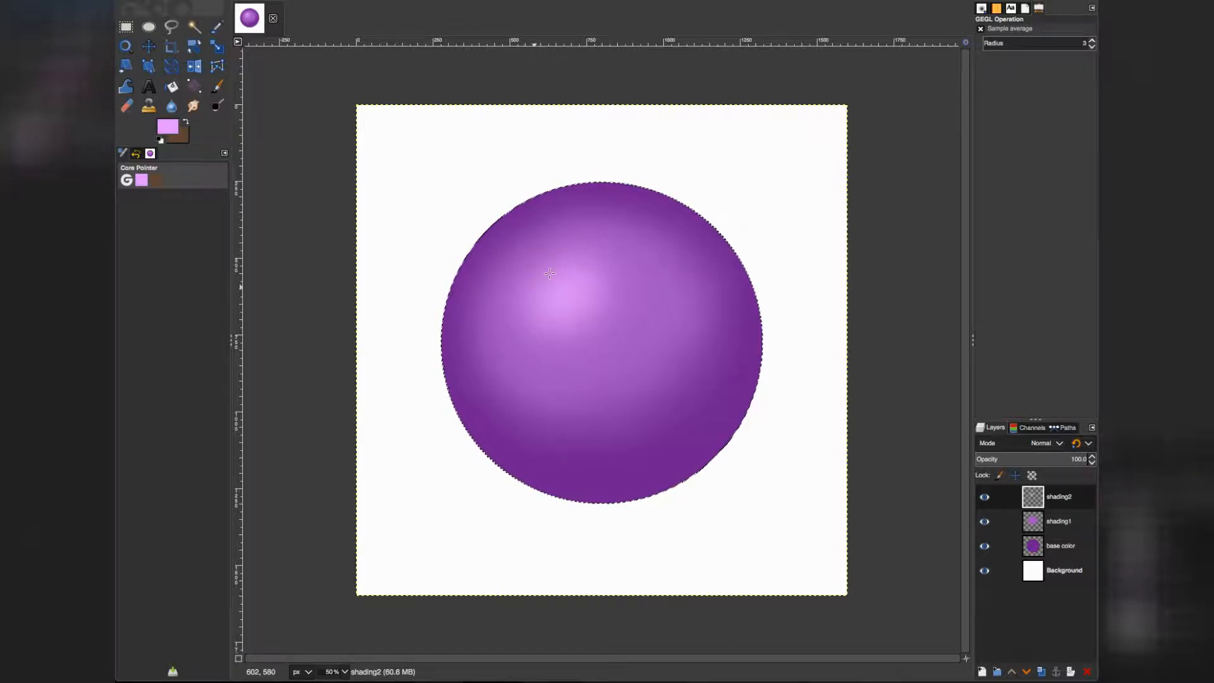
# Duplicate the shading2 layer and offset the copy slightly right and down with the Move tool
pyautogui.doubleClick(1067, 499)
pyautogui.press('Return')
pyautogui.click(1040, 672)
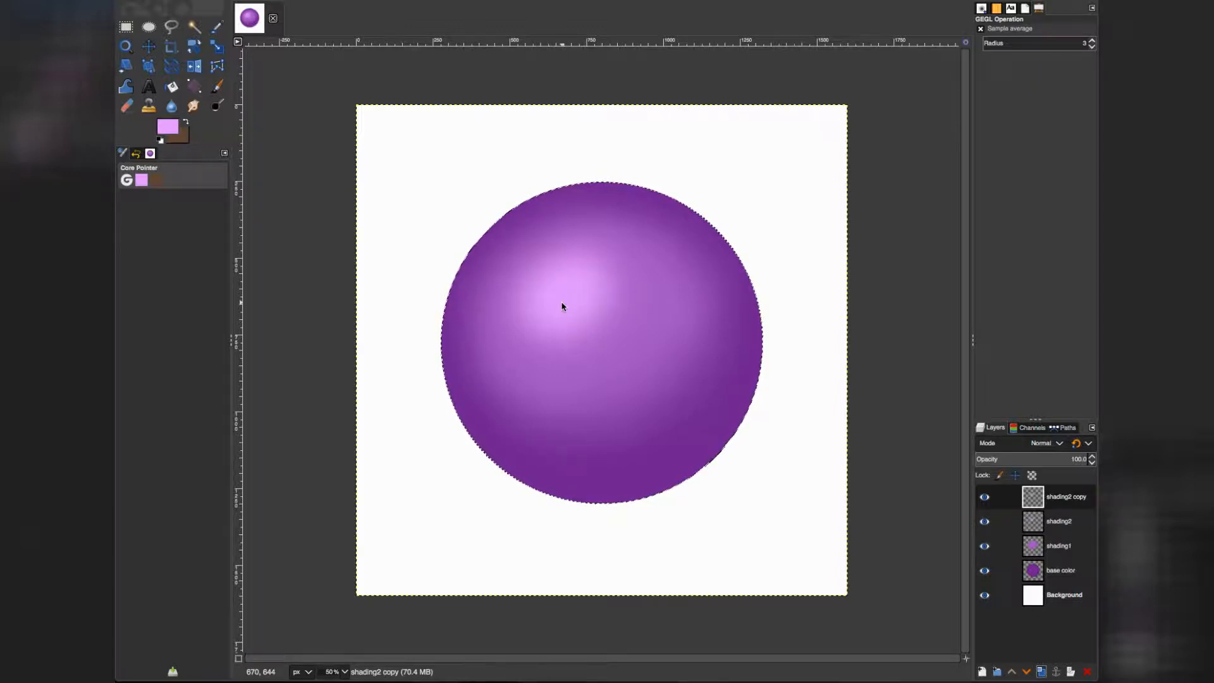
pyautogui.click(149, 50)
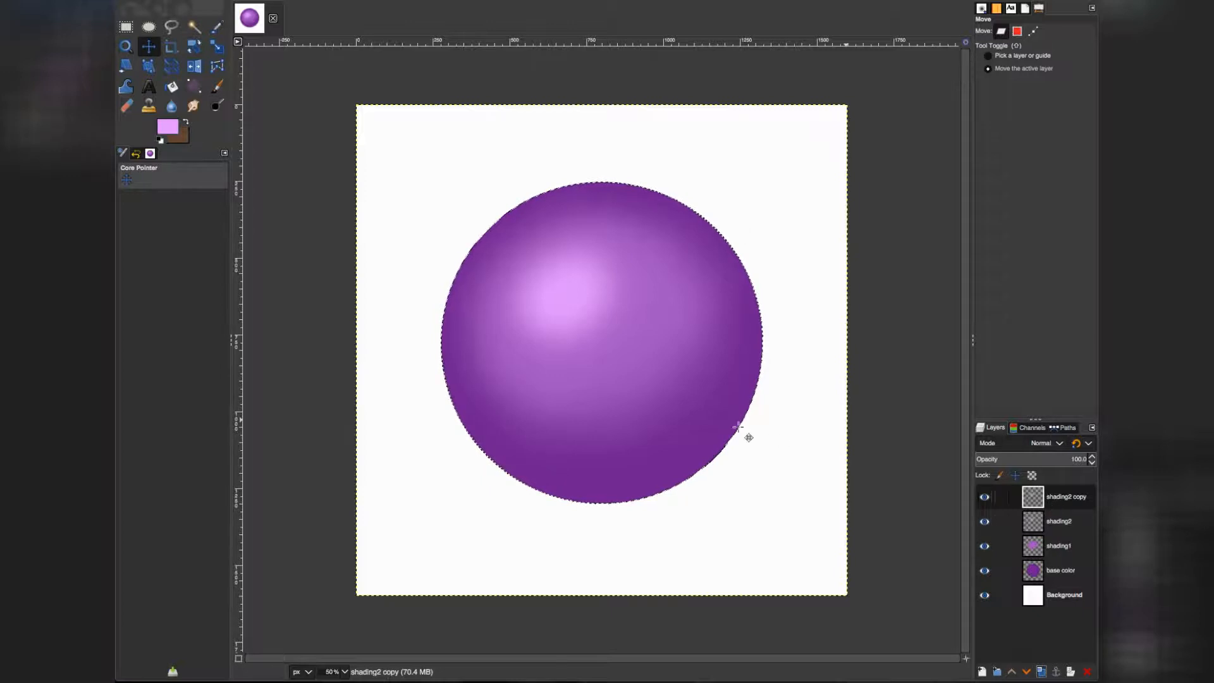
pyautogui.moveTo(566, 300); pyautogui.dragTo(569, 320)
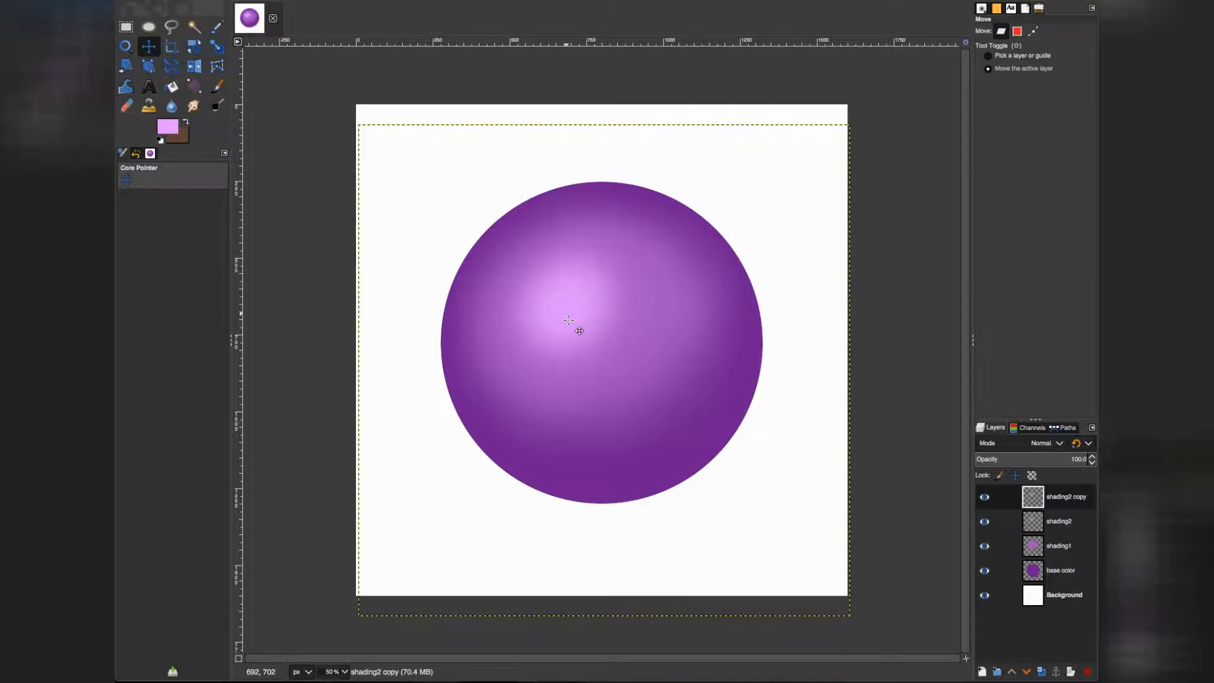
pyautogui.moveTo(568, 316); pyautogui.dragTo(574, 292)
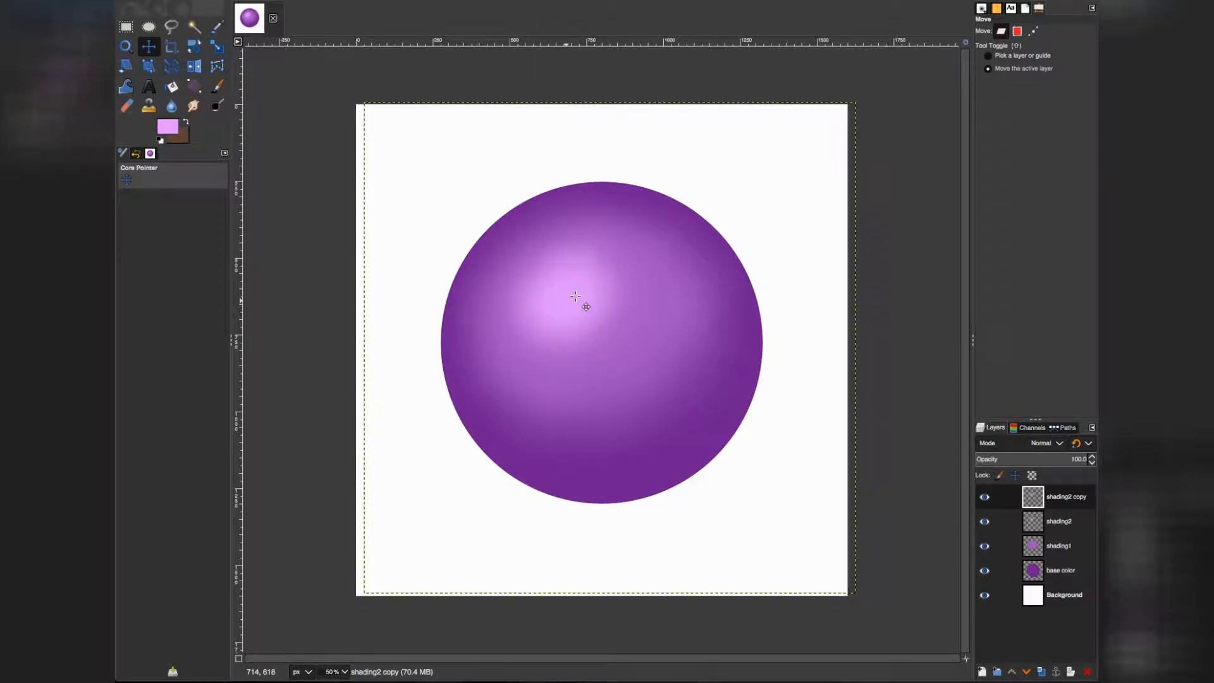
pyautogui.moveTo(575, 297); pyautogui.dragTo(581, 304)
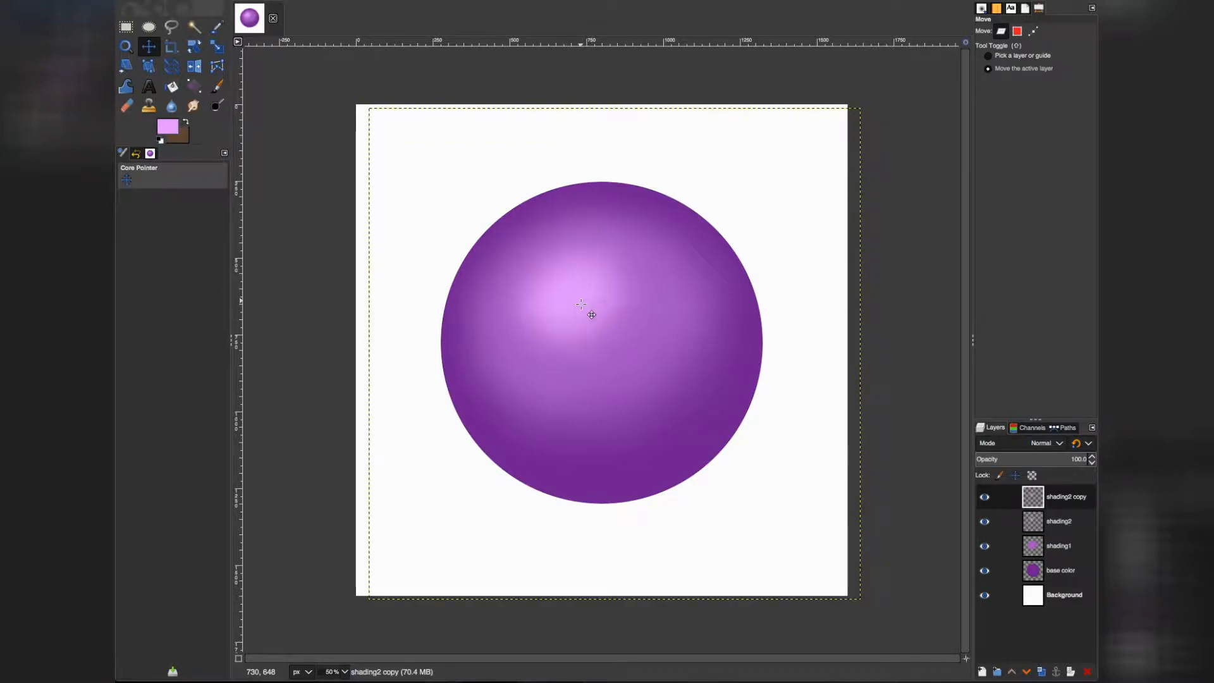
# Apply a Gaussian Blur with Size X and Y of about 33 to the shading2 copy layer
pyautogui.click(499, 0)
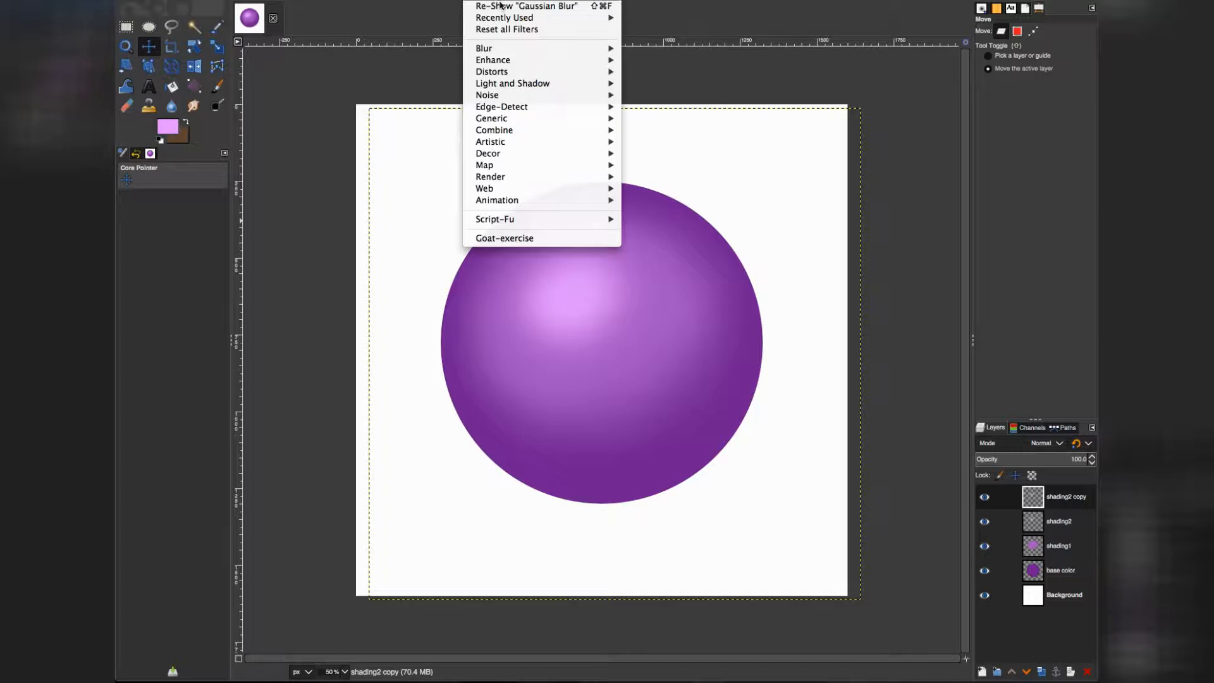
pyautogui.moveTo(505, 48)
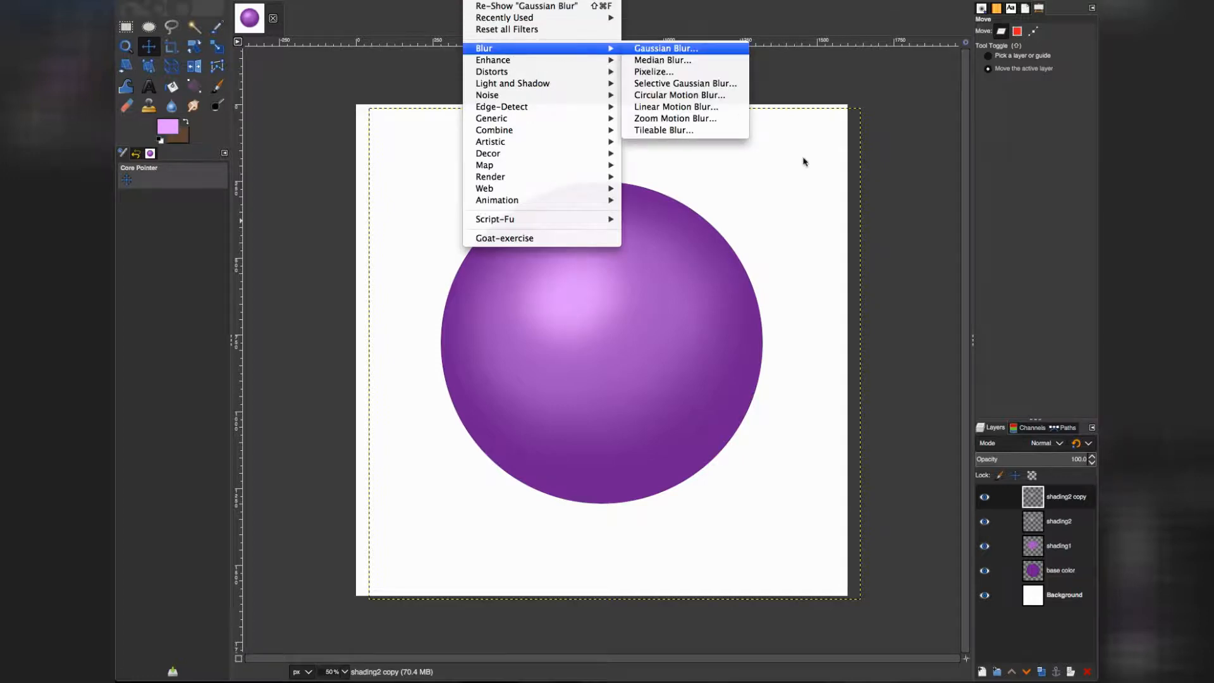
pyautogui.press('Return')
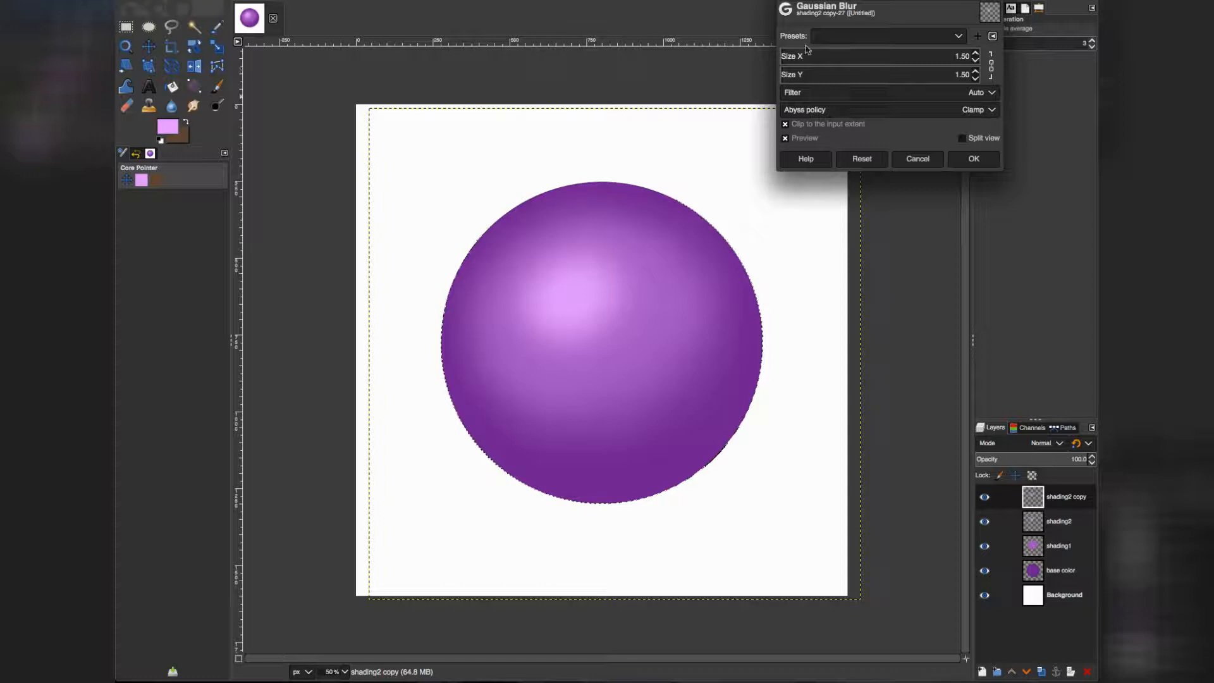
pyautogui.click(815, 54)
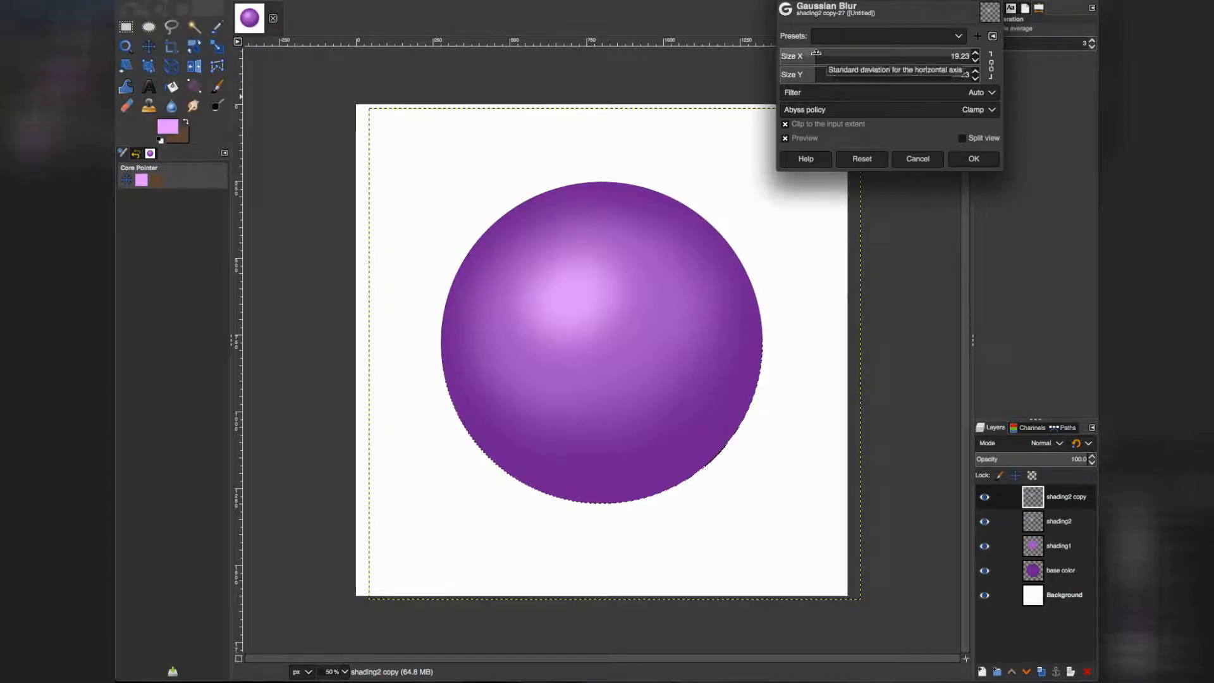
pyautogui.click(843, 51)
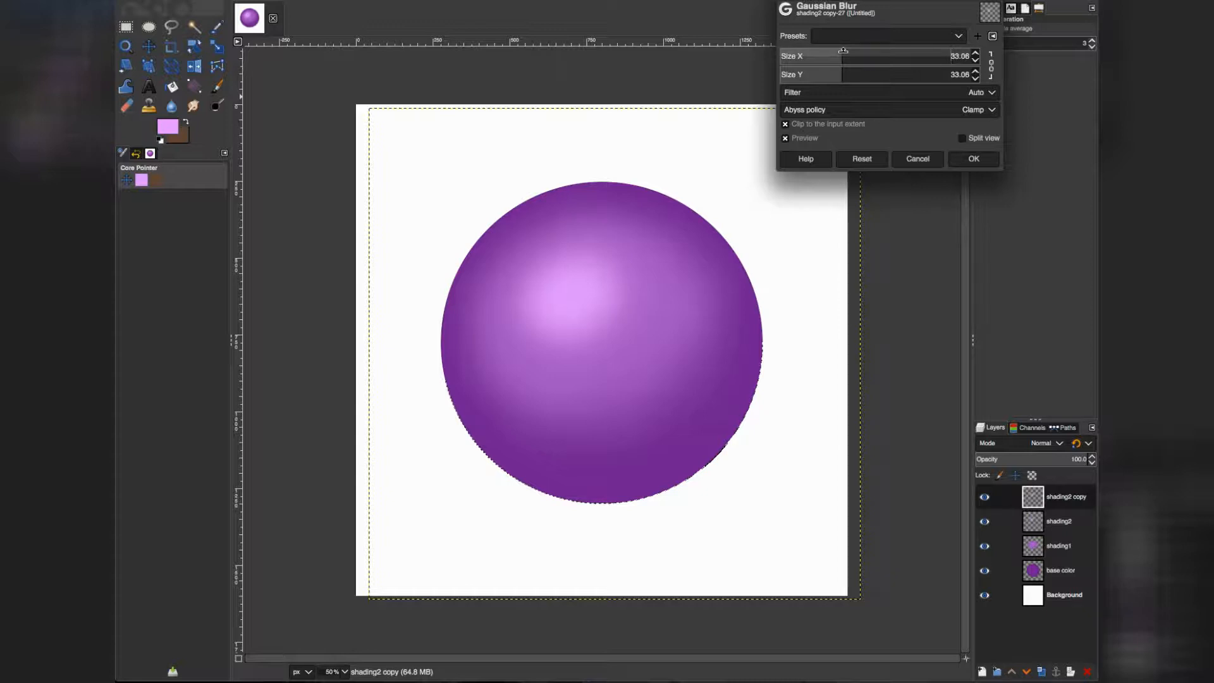
pyautogui.click(972, 160)
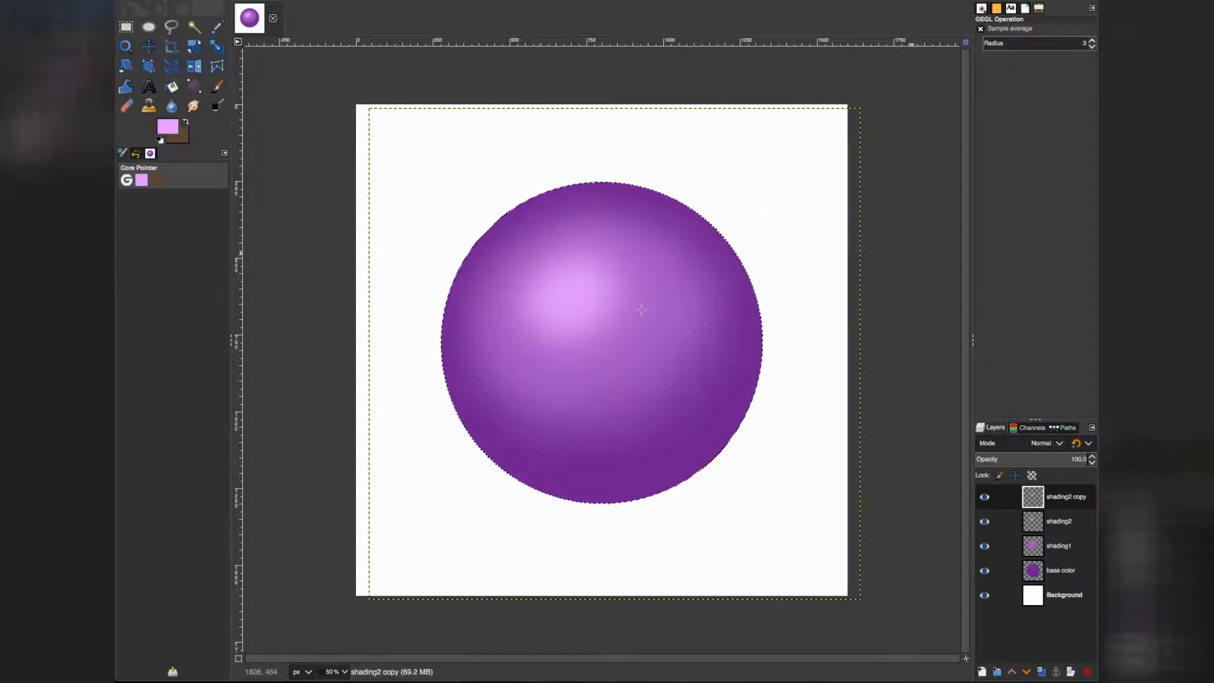
# Shift shading2 copy slightly down and left, and link it with shading2 to nudge both highlight layers together
pyautogui.click(150, 46)
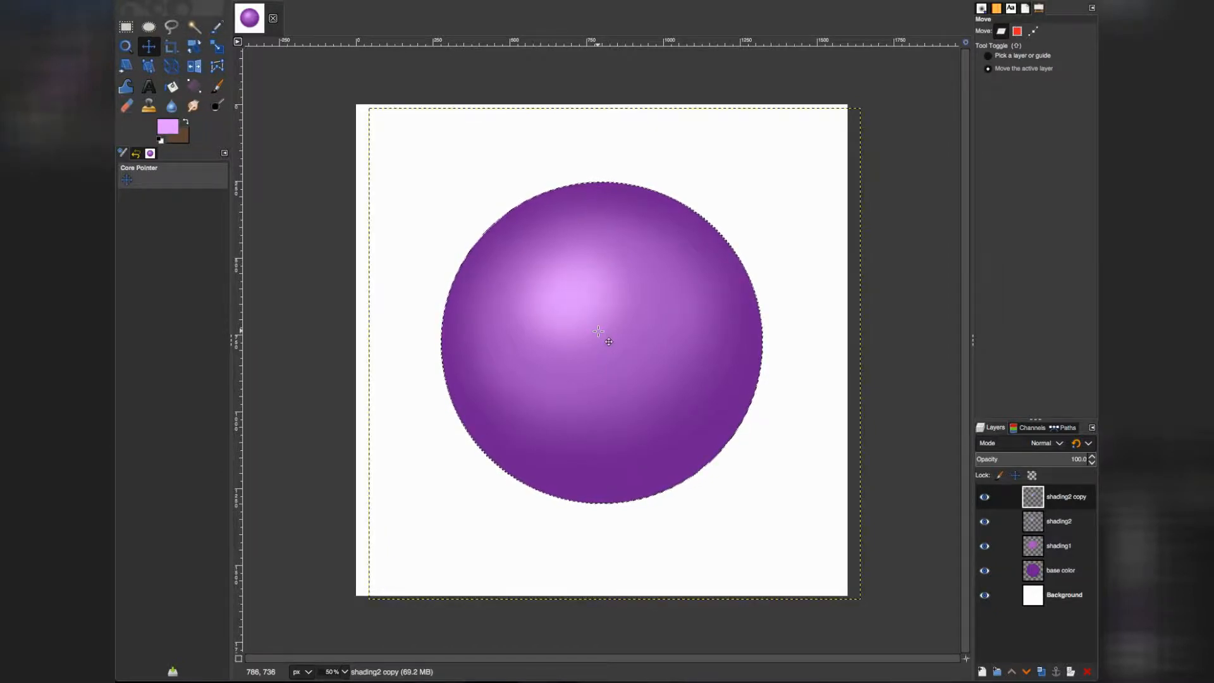
pyautogui.moveTo(596, 345); pyautogui.dragTo(589, 353)
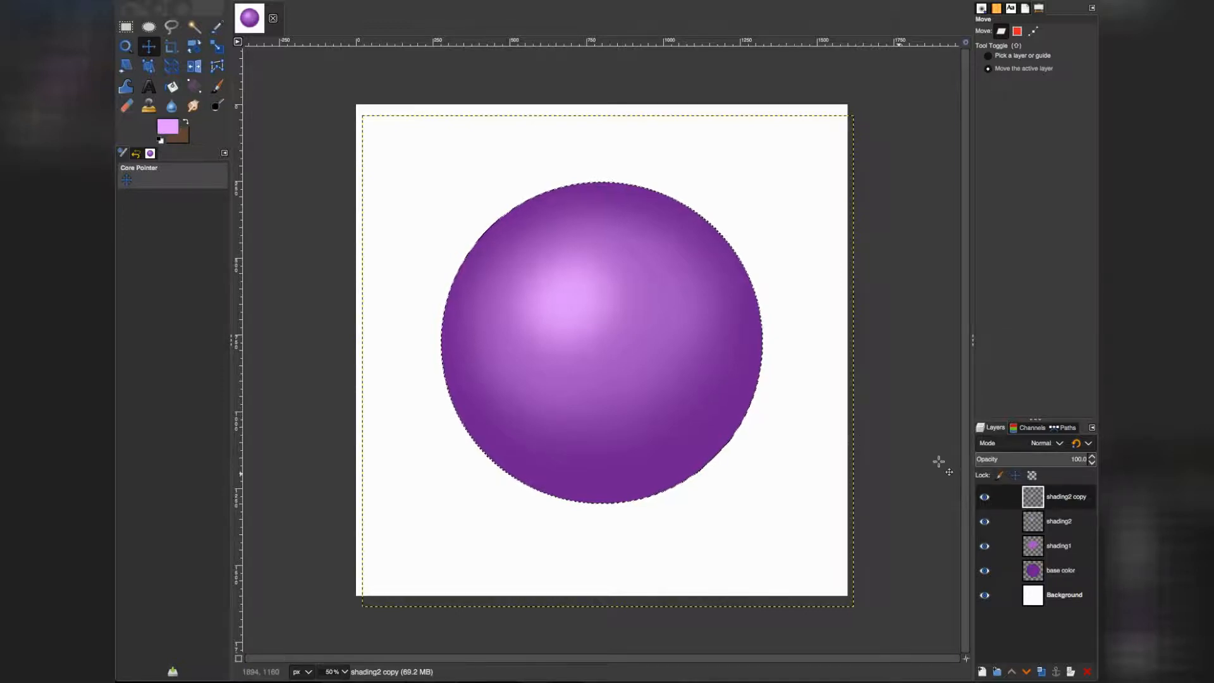
pyautogui.click(1003, 499)
pyautogui.click(1003, 522)
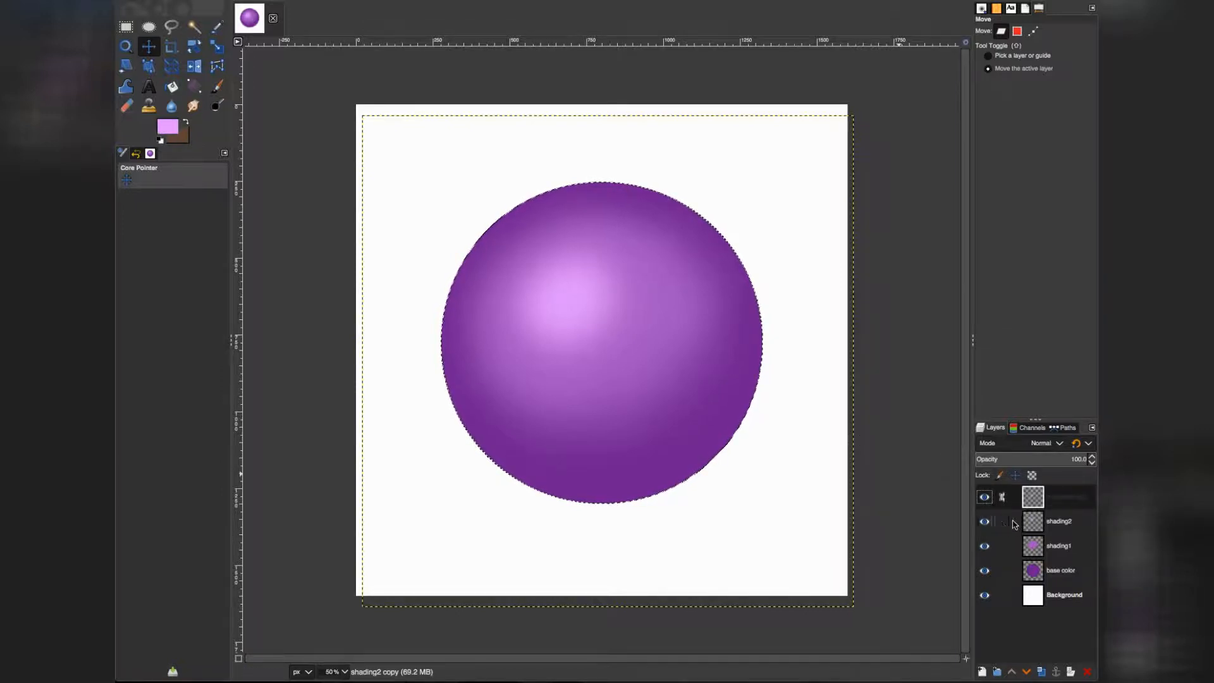
pyautogui.moveTo(596, 315); pyautogui.dragTo(595, 311)
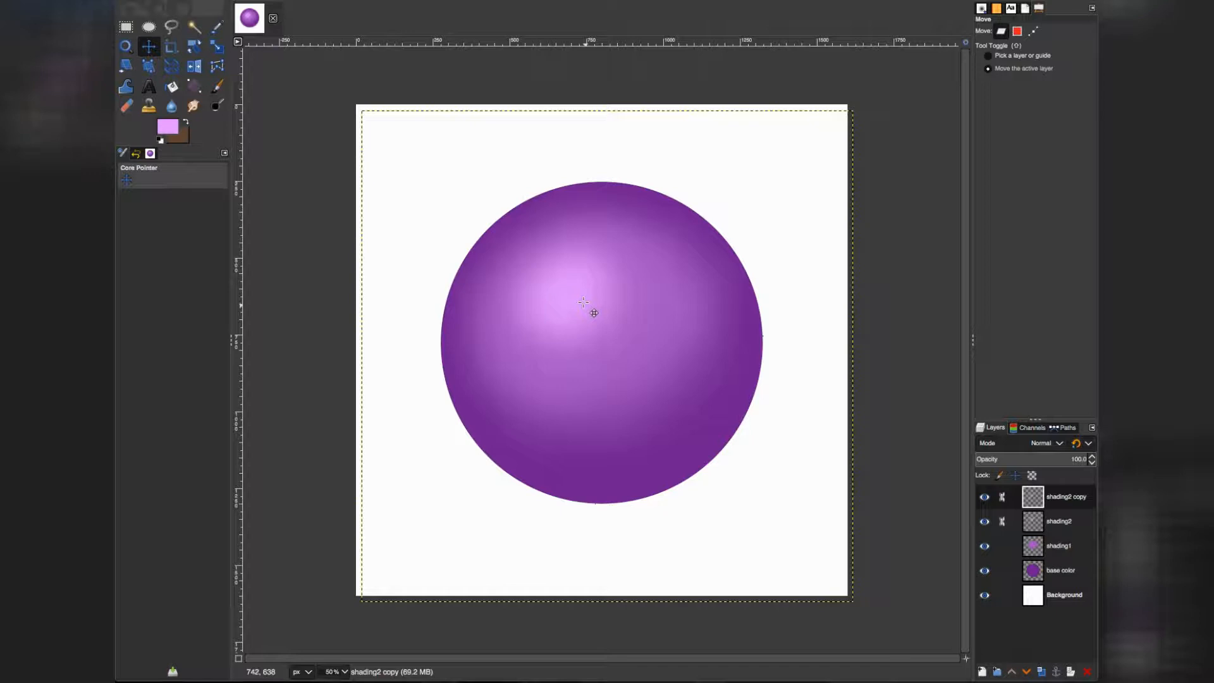
pyautogui.moveTo(594, 312); pyautogui.dragTo(597, 318)
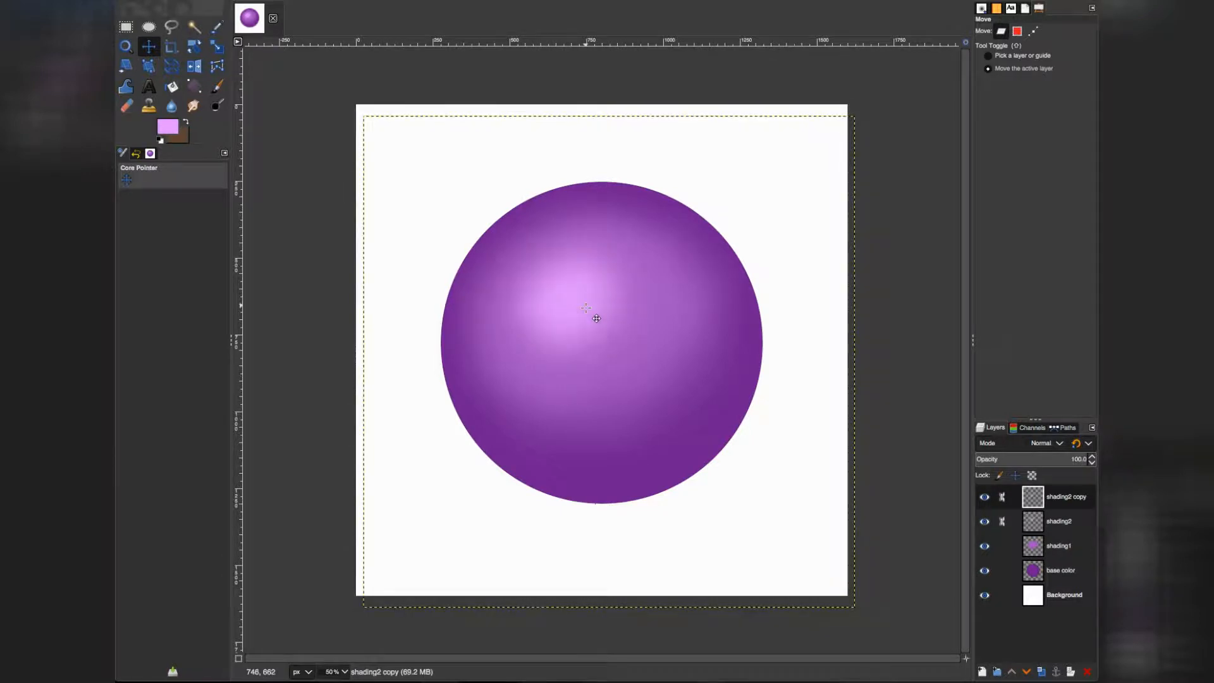
# Unlink the two highlight layers and lower the opacity of shading2 to about 91
pyautogui.keyDown('alt'); pyautogui.click(1035, 495); pyautogui.keyUp('alt')
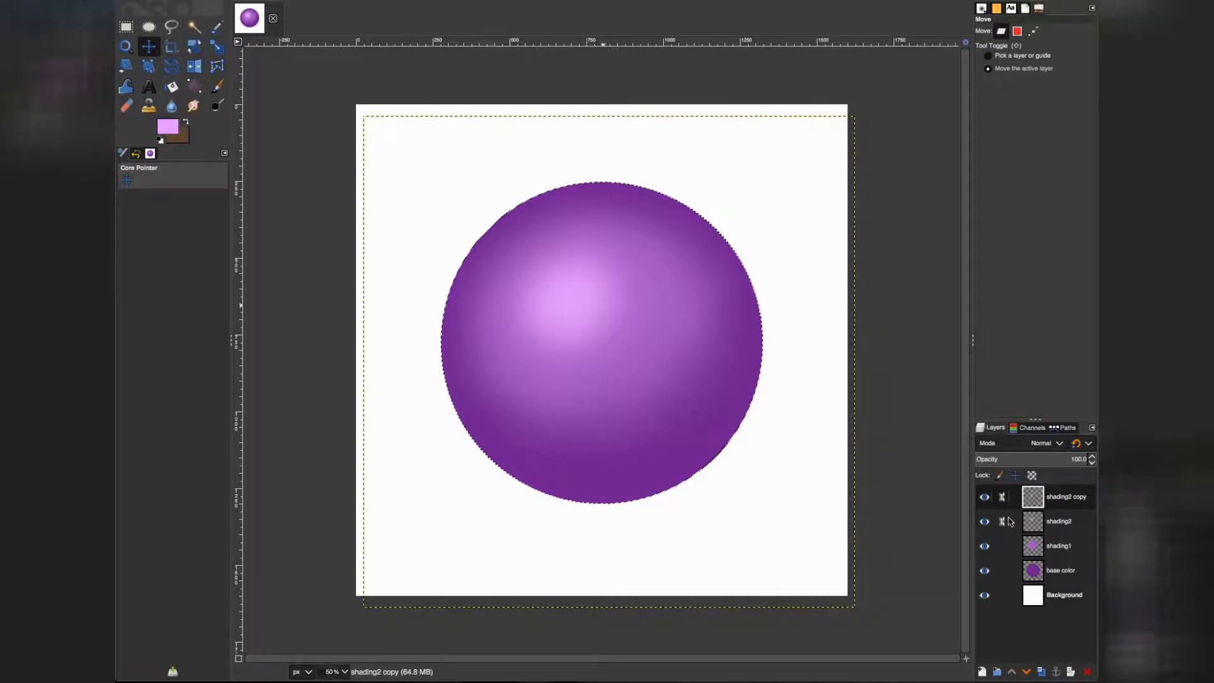
pyautogui.click(1056, 521)
pyautogui.moveTo(1076, 456); pyautogui.dragTo(1078, 456)
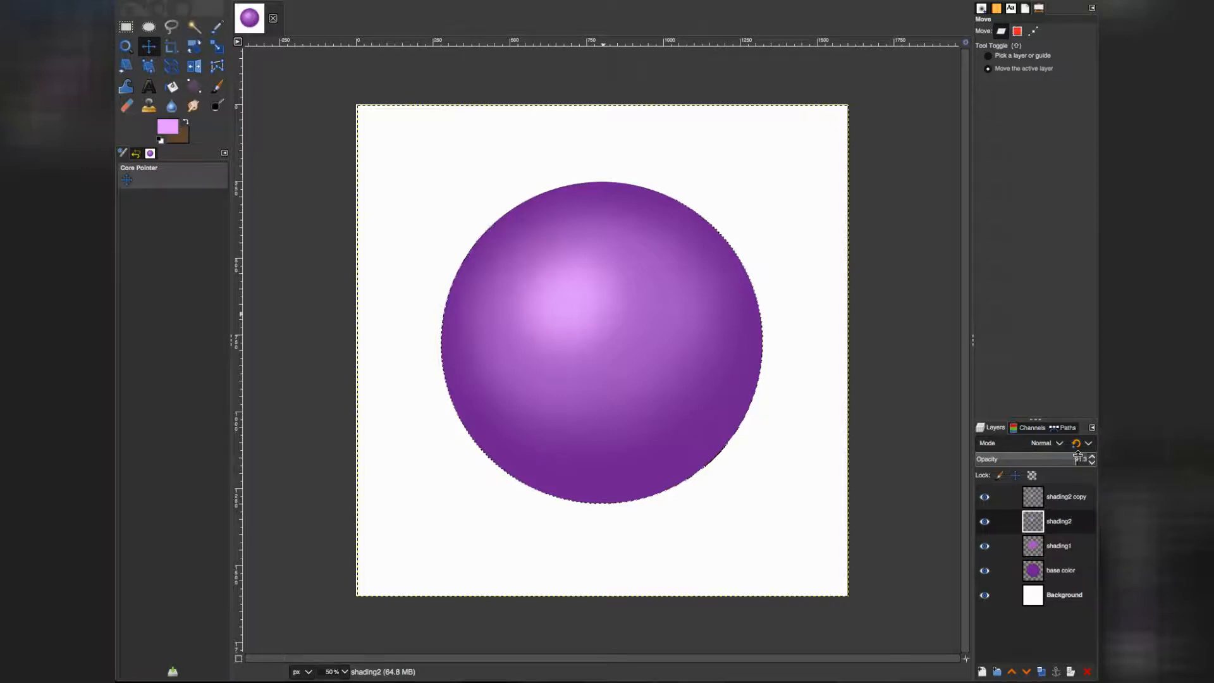
pyautogui.hotkey('shift', 'ctrl', 'a')
# Merge the shading2 copy layer down into shading2
pyautogui.click(1053, 497)
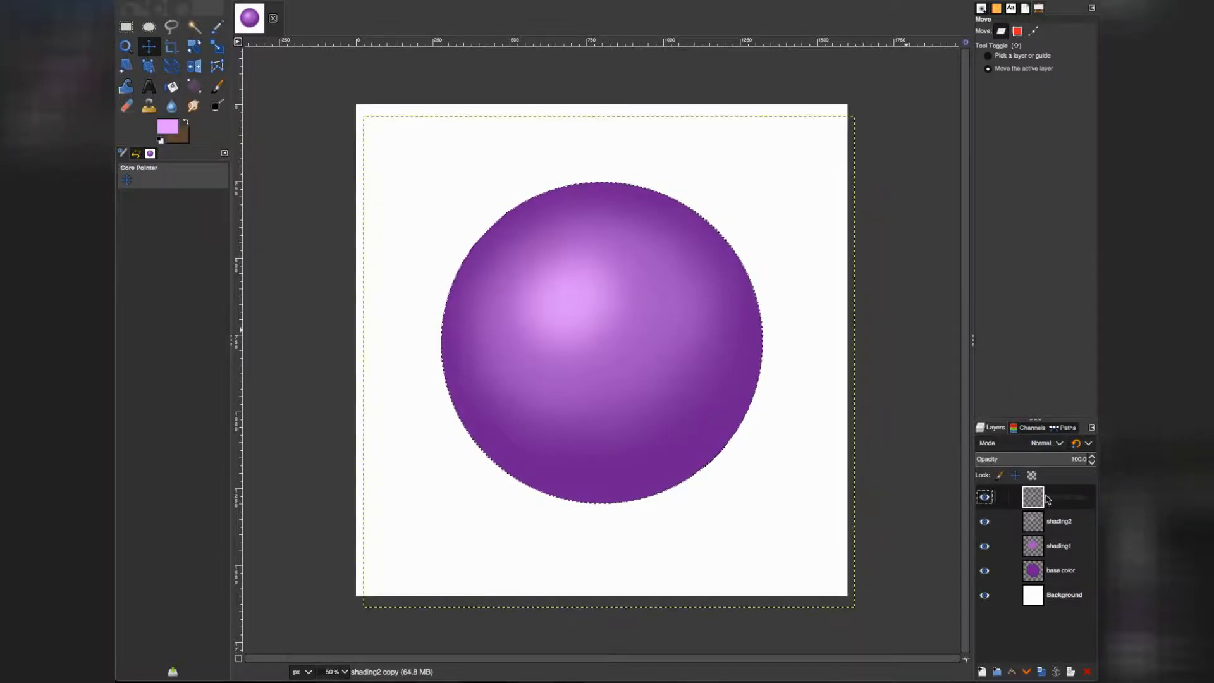
pyautogui.rightClick(1047, 500)
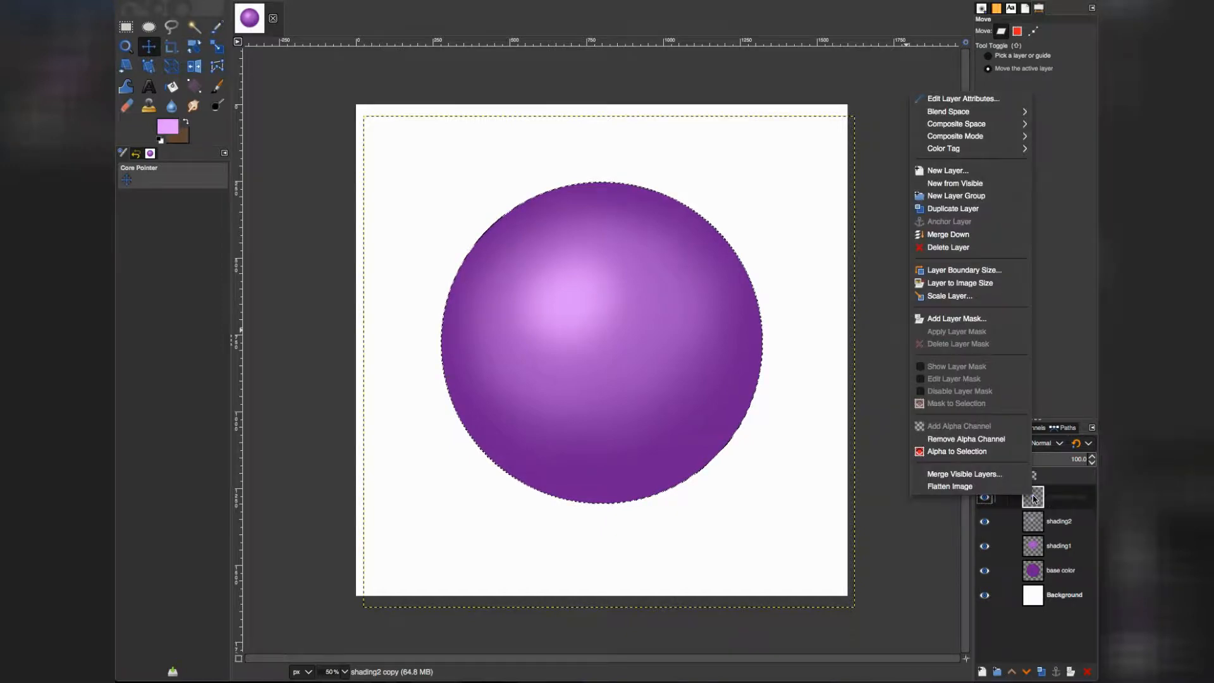
pyautogui.click(947, 235)
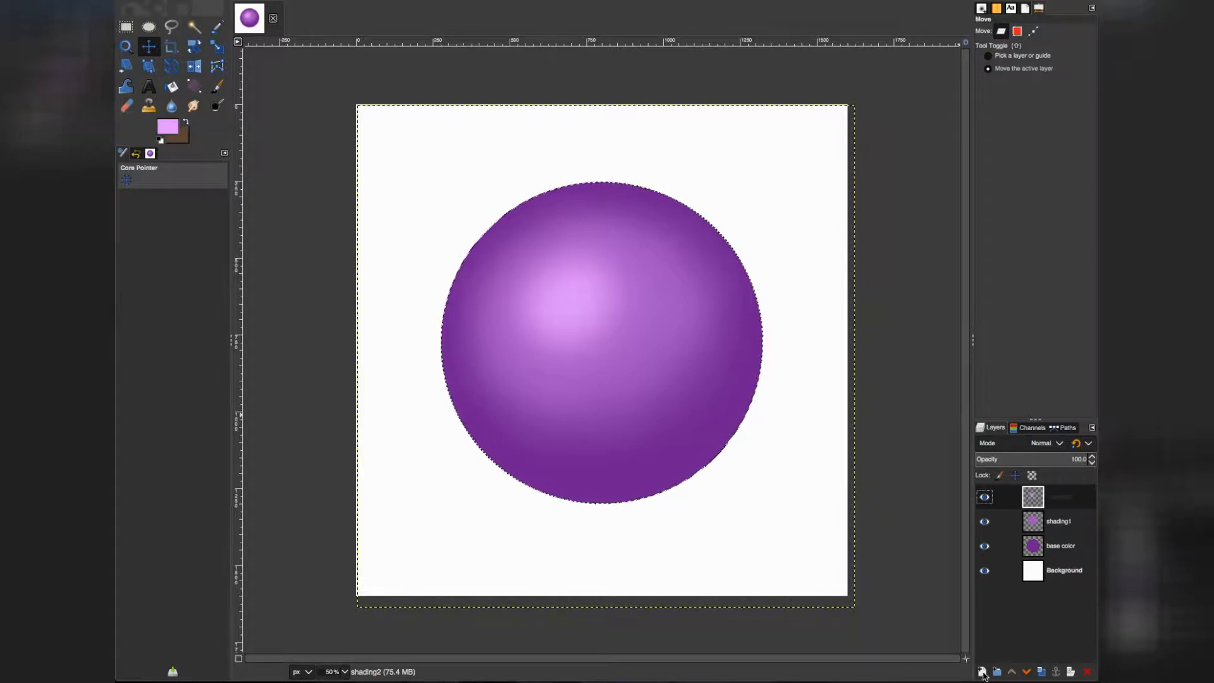
# Create a new layer filled with transparency above shading2 and open its name for editing
pyautogui.click(982, 672)
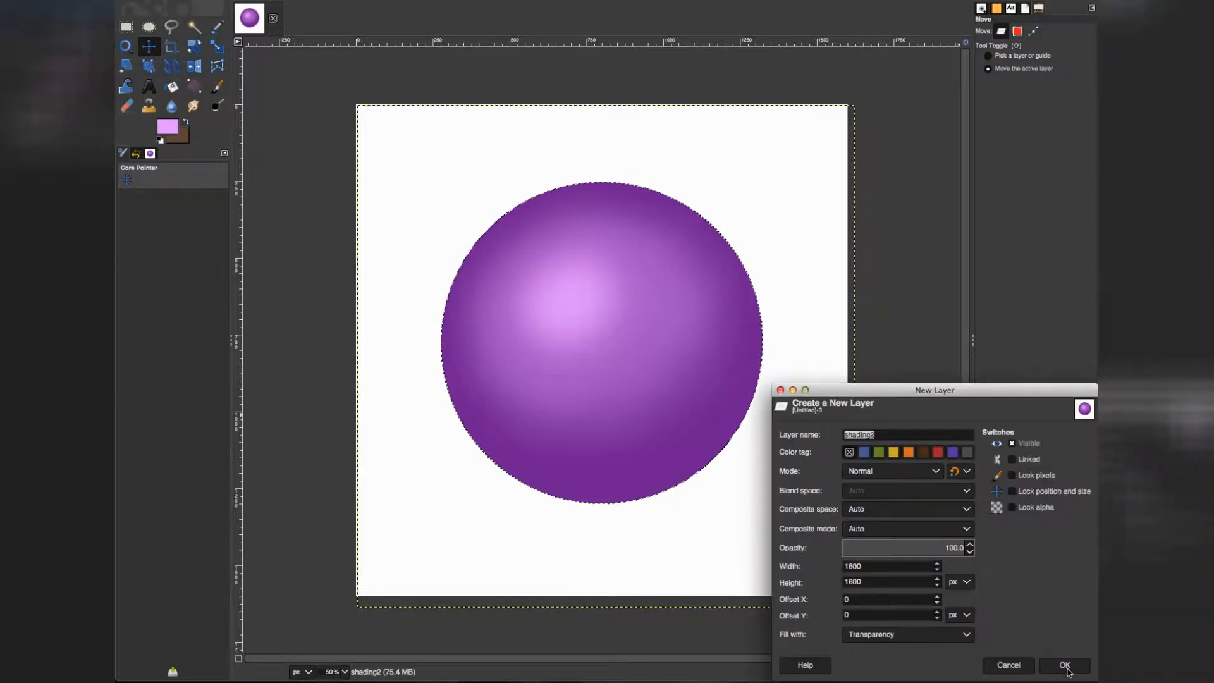
pyautogui.click(1065, 664)
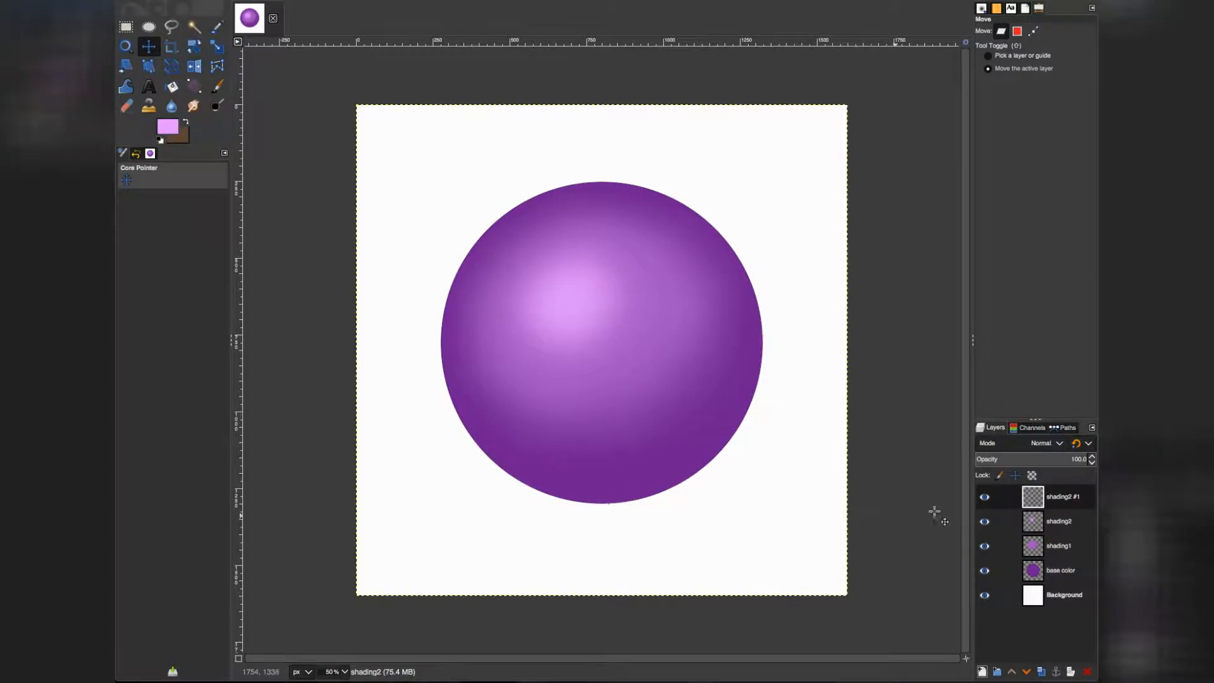
pyautogui.doubleClick(1065, 498)
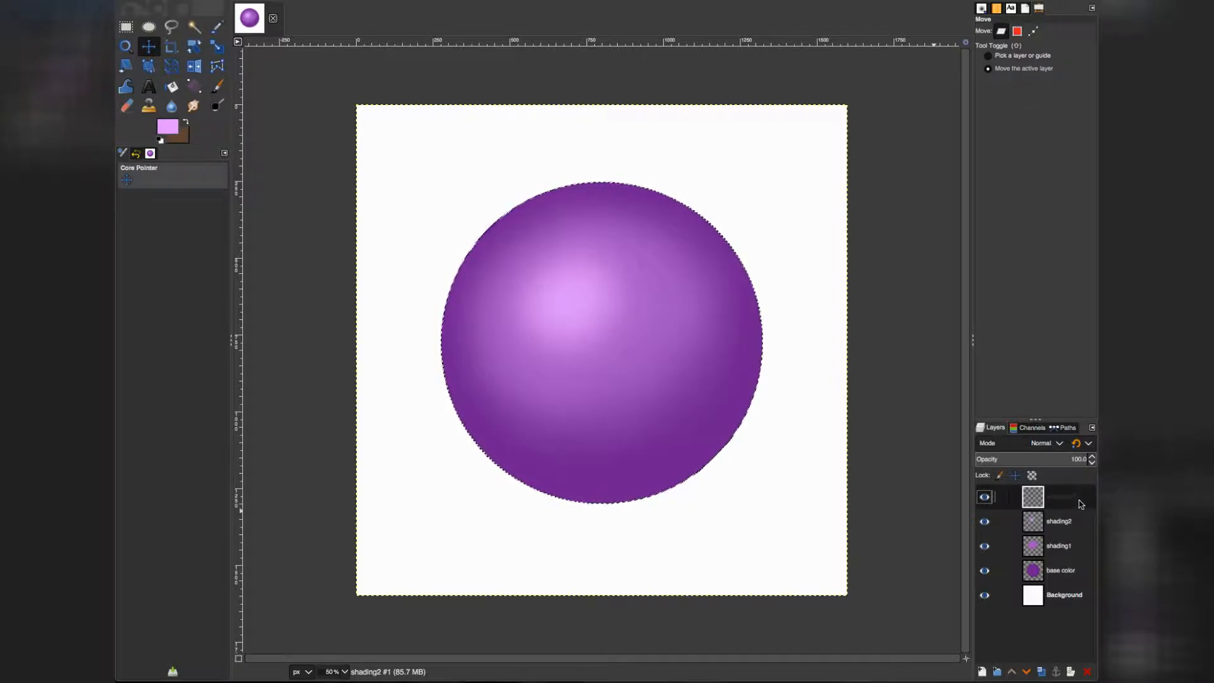
# Set the foreground colour to the pale lilac f5daff
pyautogui.click(169, 127)
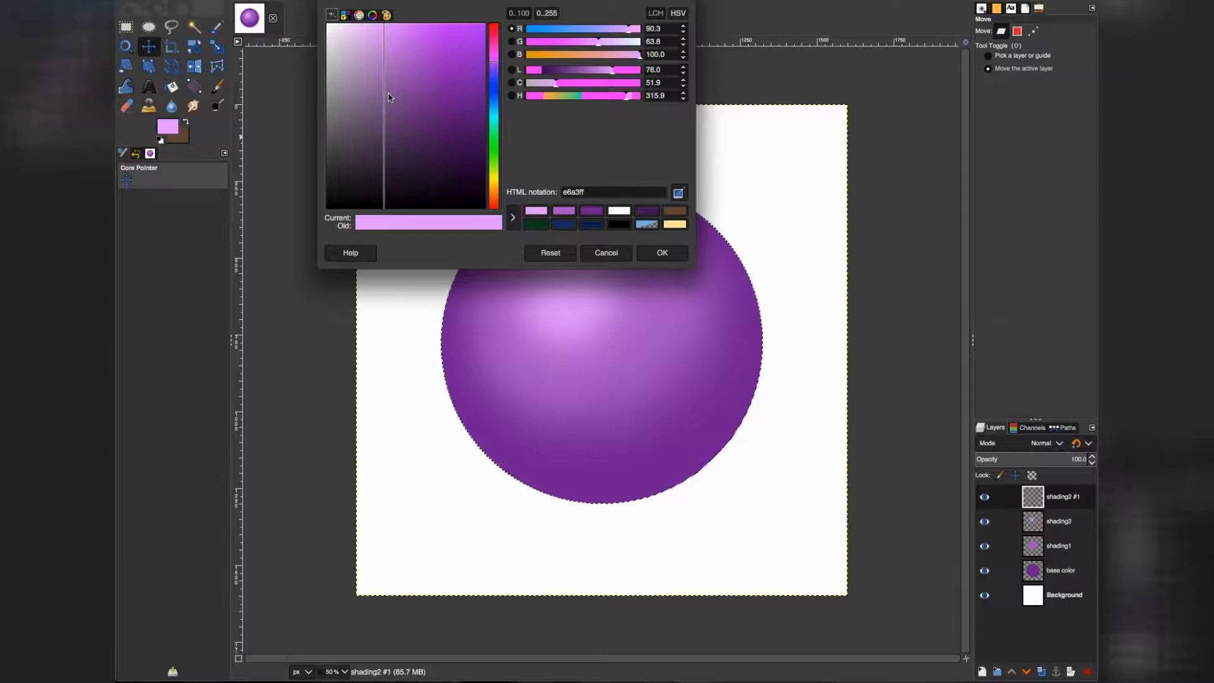
pyautogui.click(365, 26)
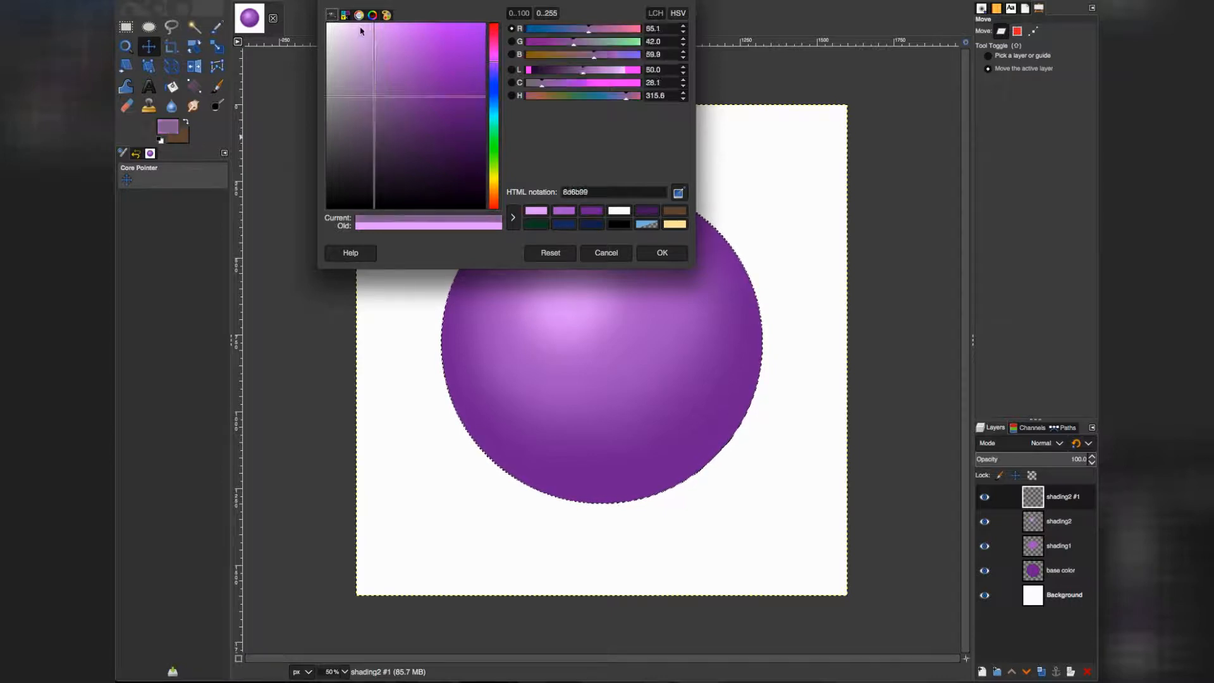
pyautogui.moveTo(366, 26); pyautogui.dragTo(347, 20)
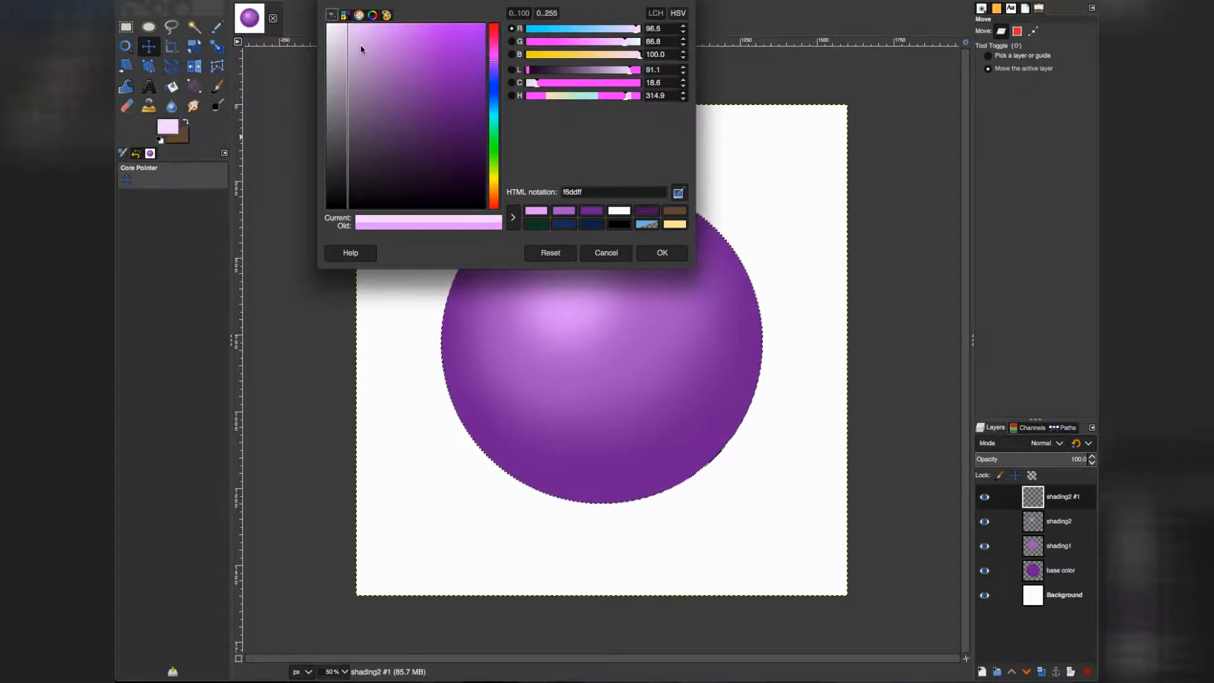
pyautogui.moveTo(352, 33); pyautogui.dragTo(351, 15)
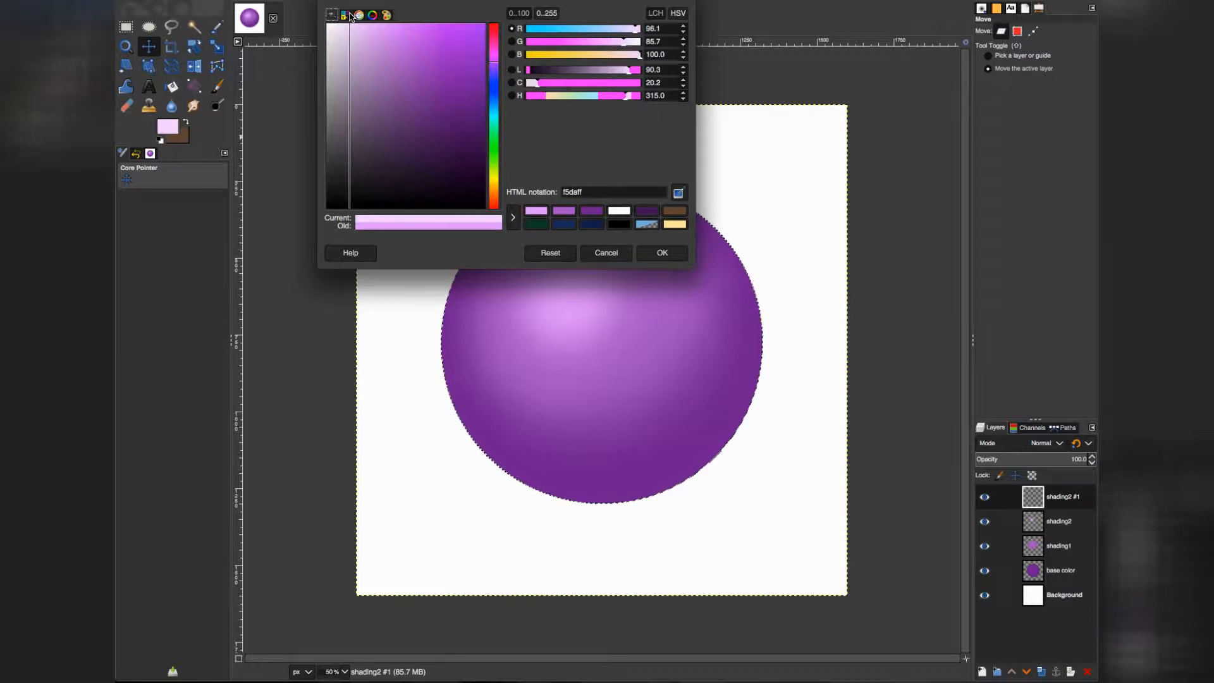
pyautogui.click(662, 253)
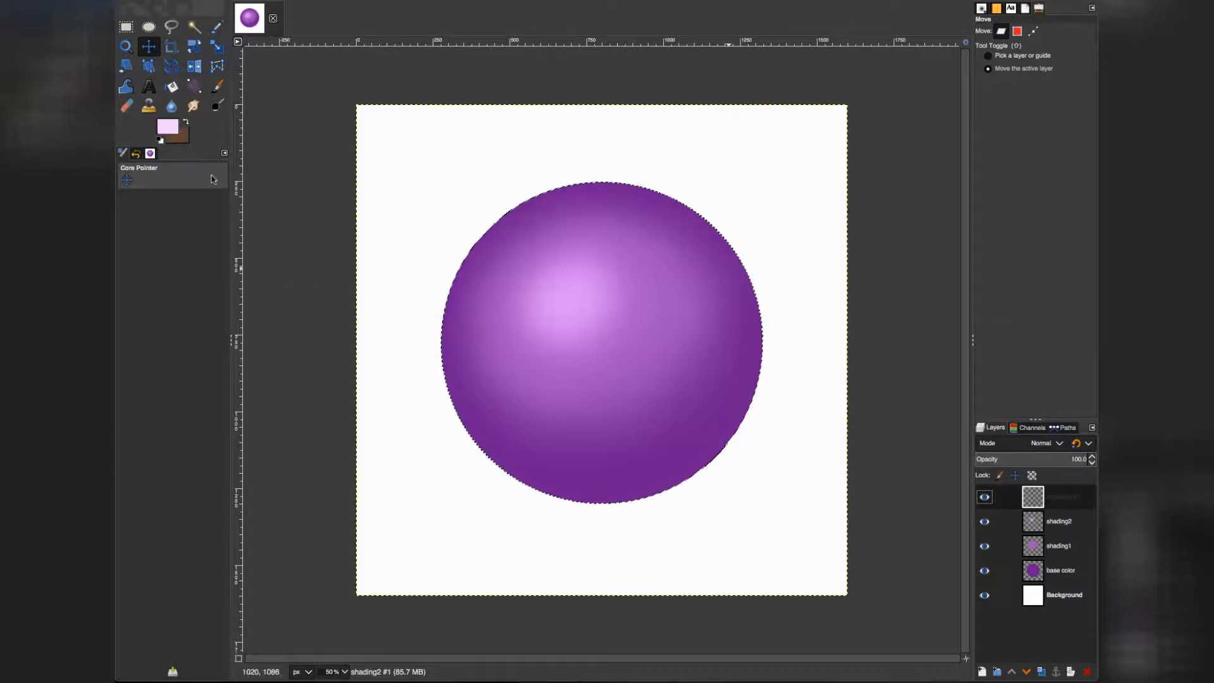
# Paint a small dot with a paintbrush of about 35 px in the brightest part of the highlight
pyautogui.click(218, 87)
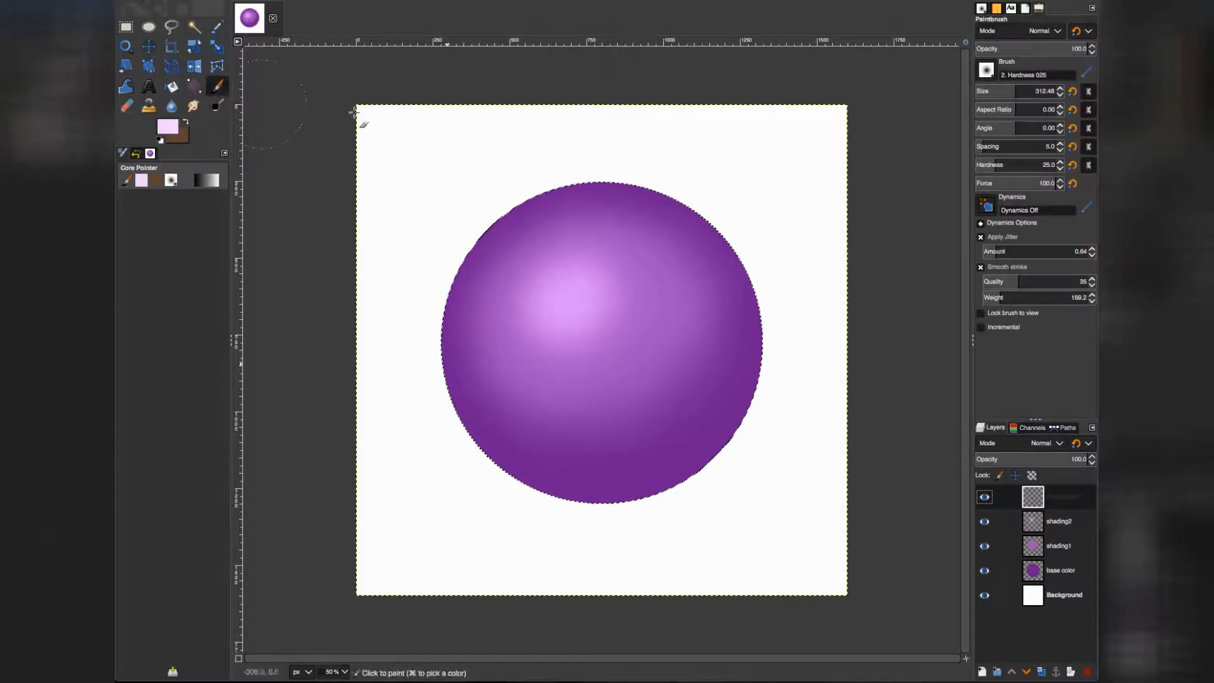
pyautogui.click(988, 86)
pyautogui.moveTo(988, 87); pyautogui.dragTo(985, 87)
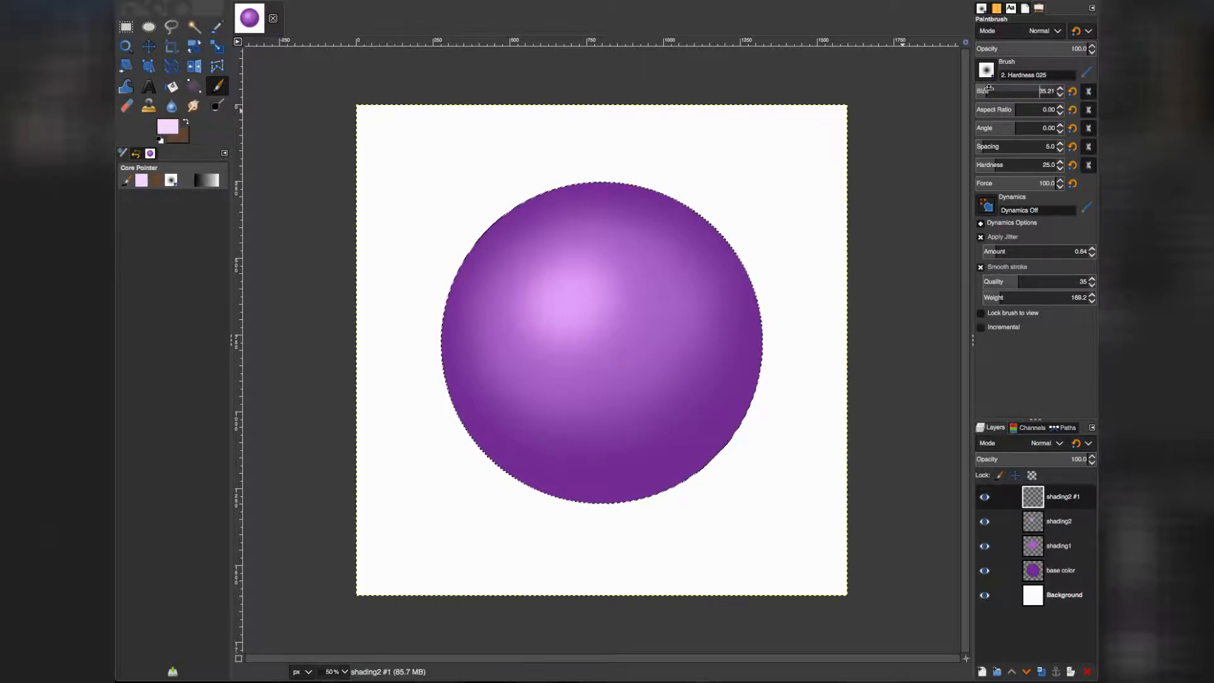
pyautogui.click(560, 296)
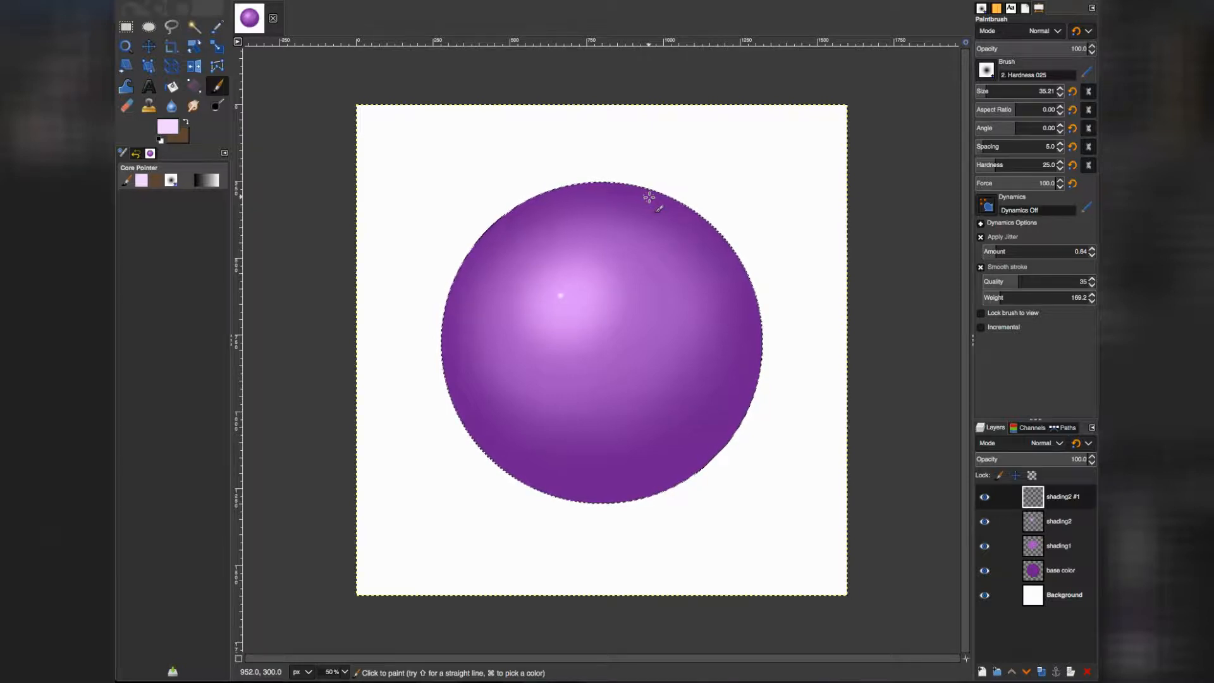
# Change the foreground colour to white and paint over the highlight dot, increasing the brush size to about 49
pyautogui.click(167, 127)
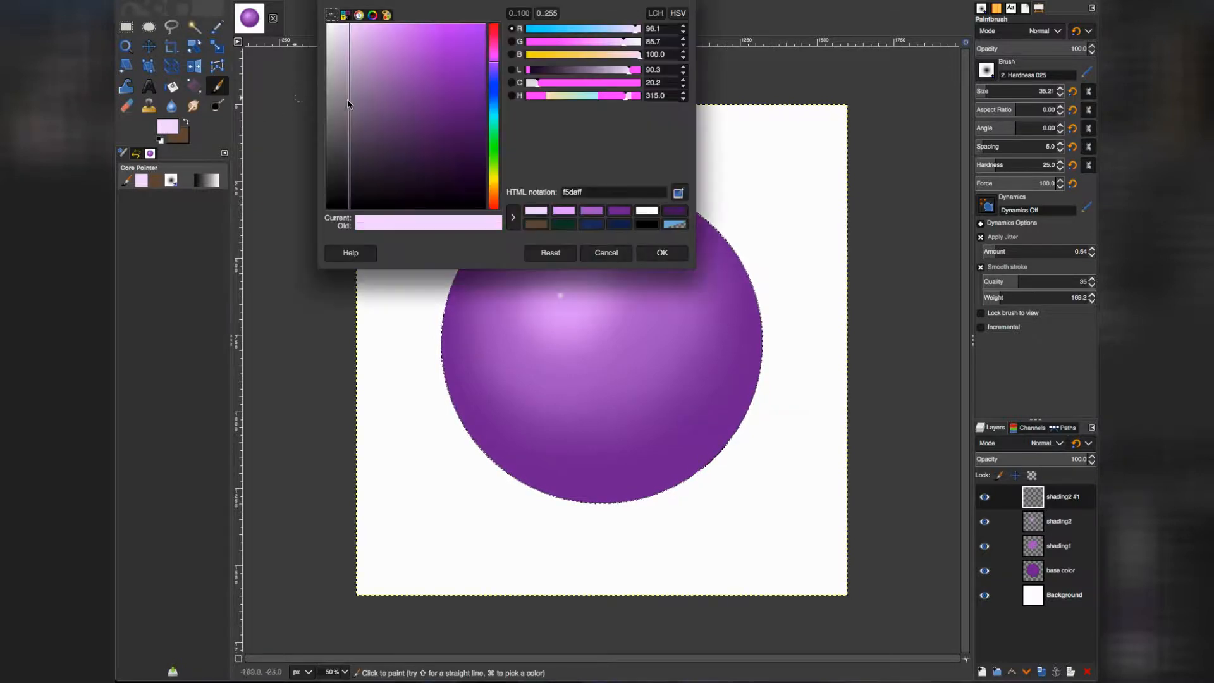
pyautogui.moveTo(337, 31); pyautogui.dragTo(325, 23)
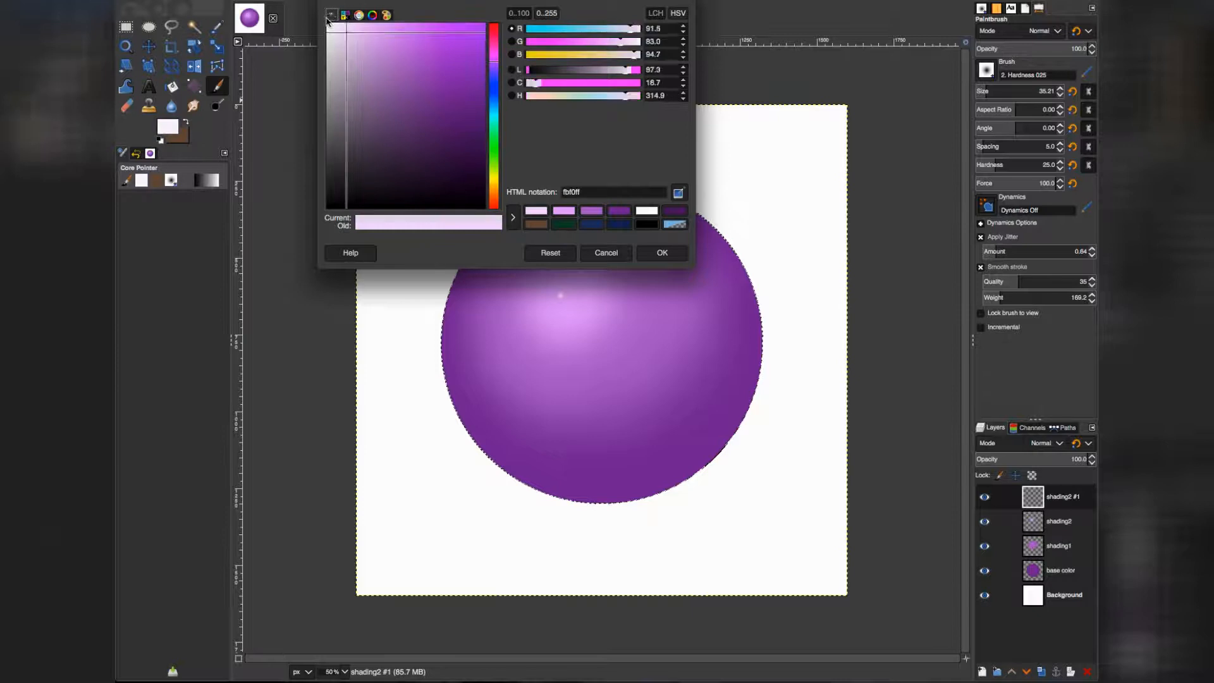
pyautogui.click(645, 253)
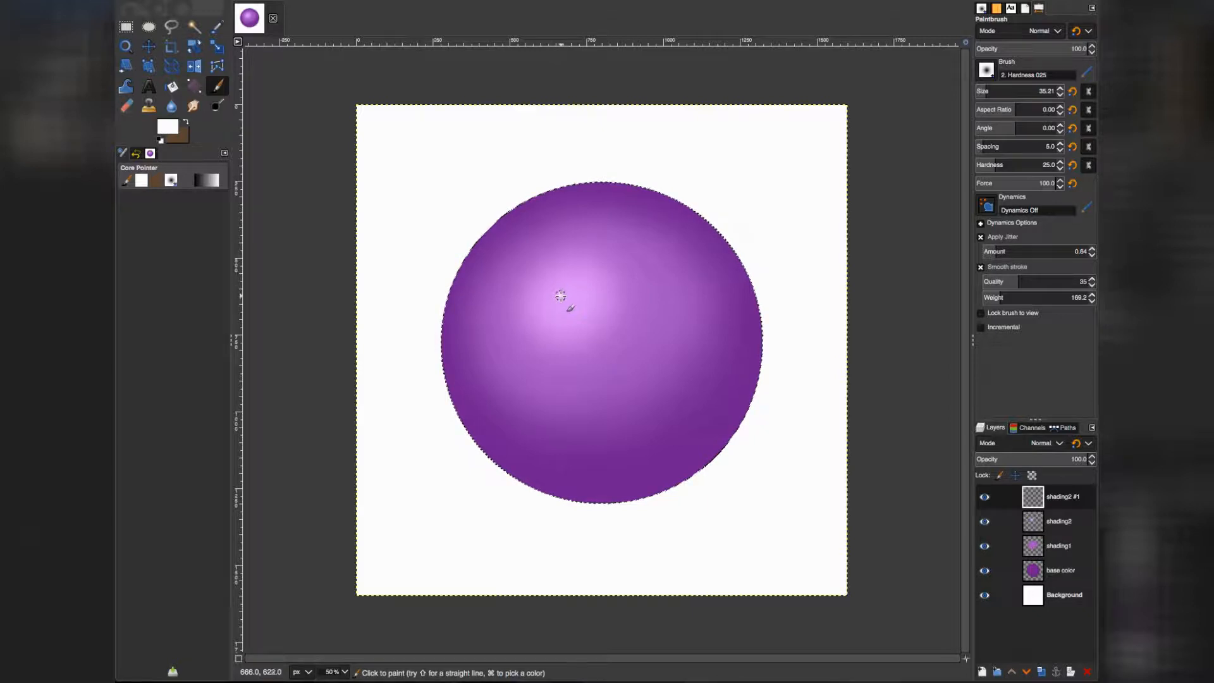
pyautogui.click(560, 295)
pyautogui.moveTo(988, 88); pyautogui.dragTo(1038, 89)
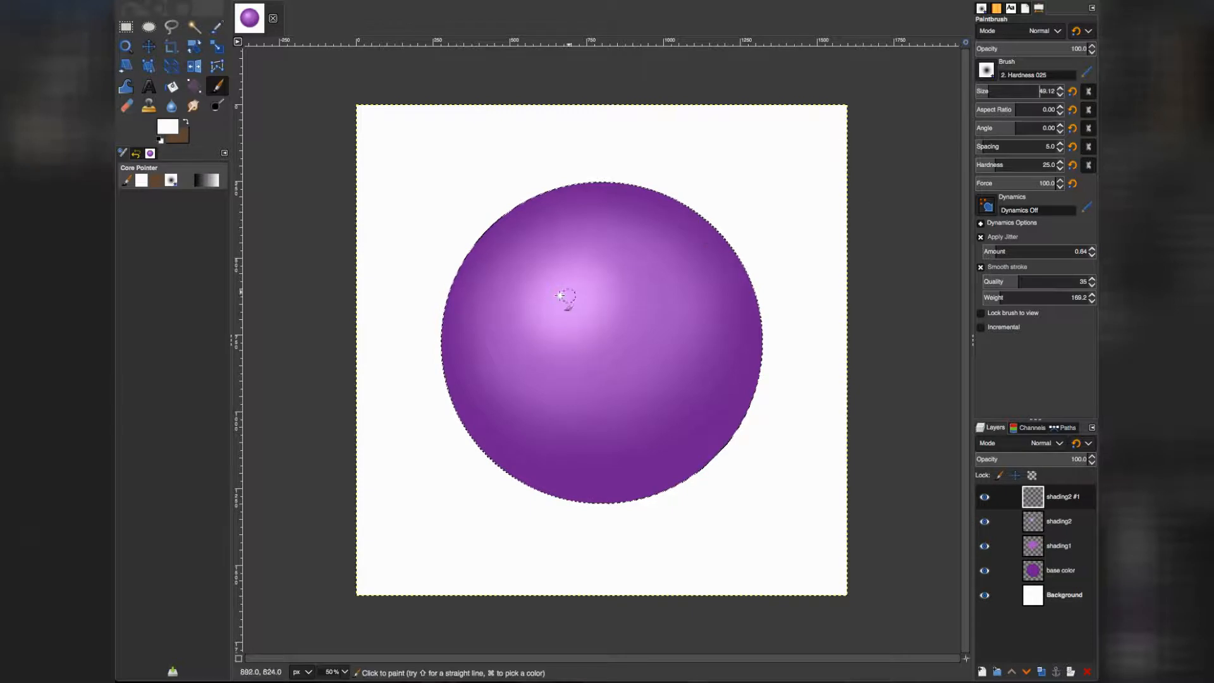
pyautogui.click(557, 295)
# Add two tiny white dots above and beside the main highlight dot with a brush size of about 18
pyautogui.click(981, 89)
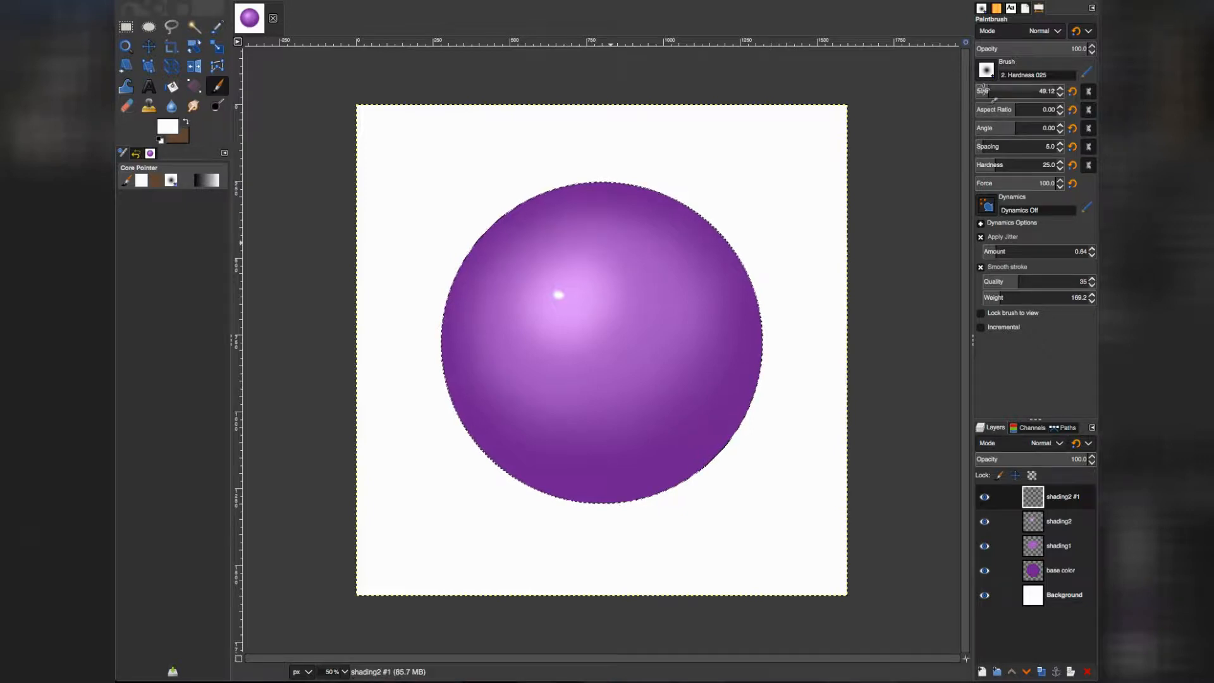
pyautogui.click(564, 279)
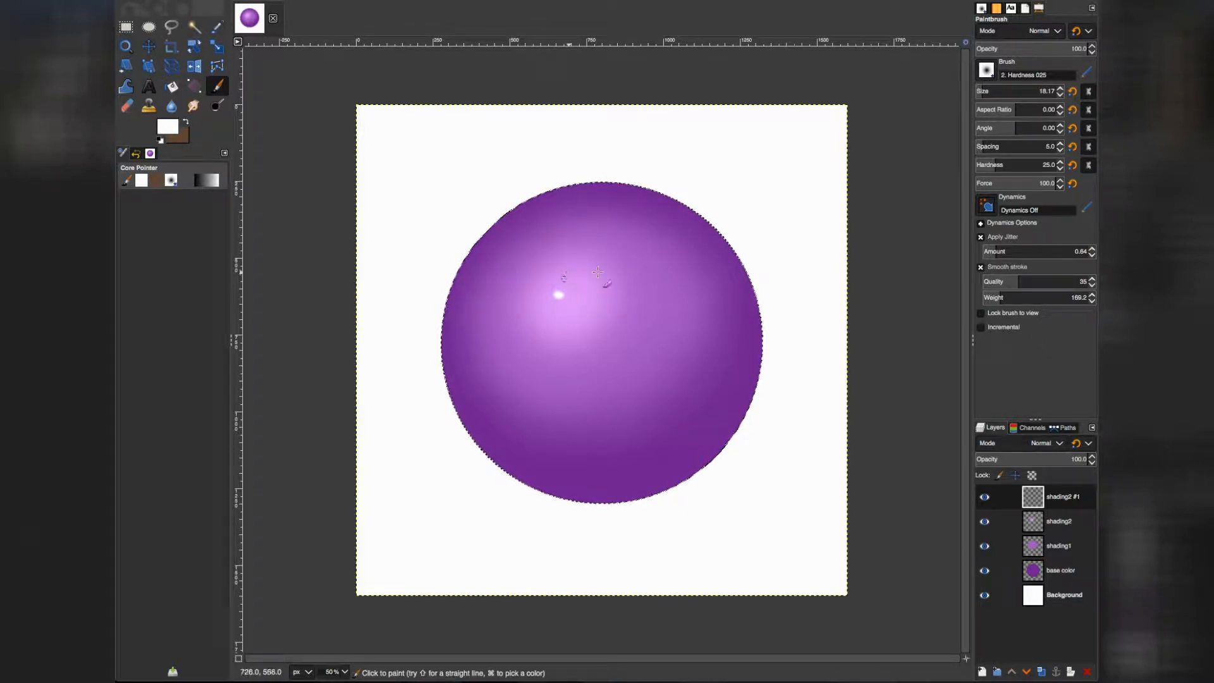
pyautogui.click(590, 285)
# Enlarge the main white dot with larger brush sizes, and the small dot just above it with a brush size of 29
pyautogui.moveTo(982, 91); pyautogui.dragTo(986, 91)
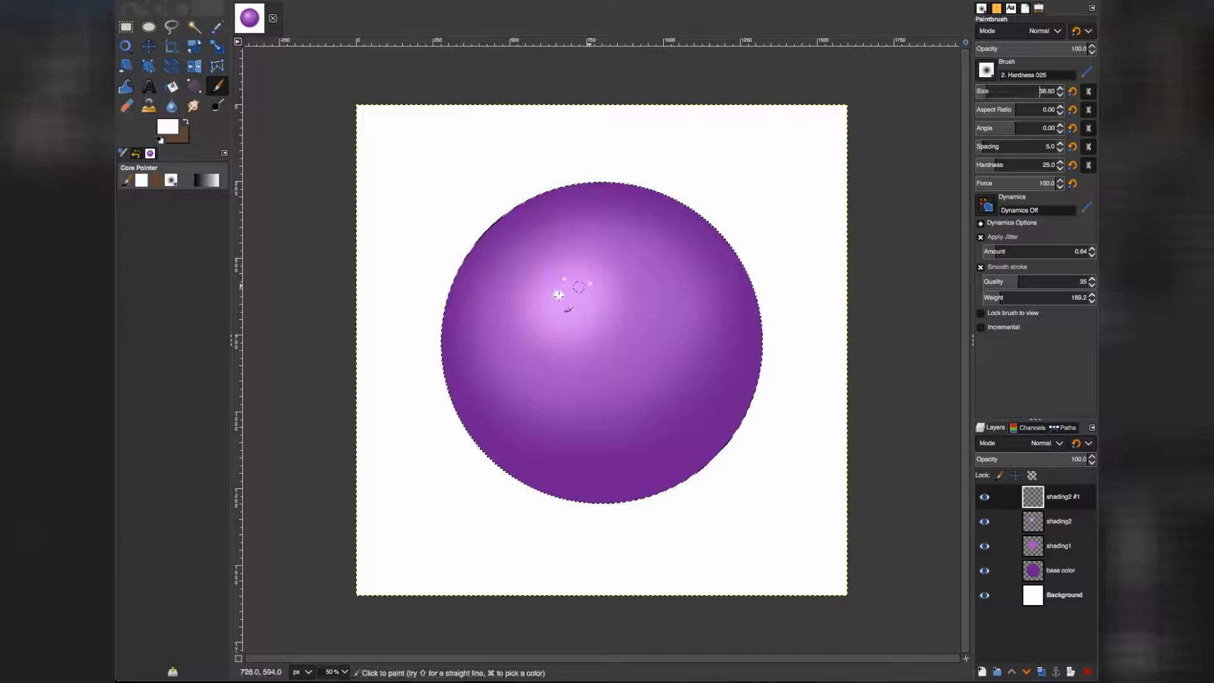
pyautogui.click(558, 295)
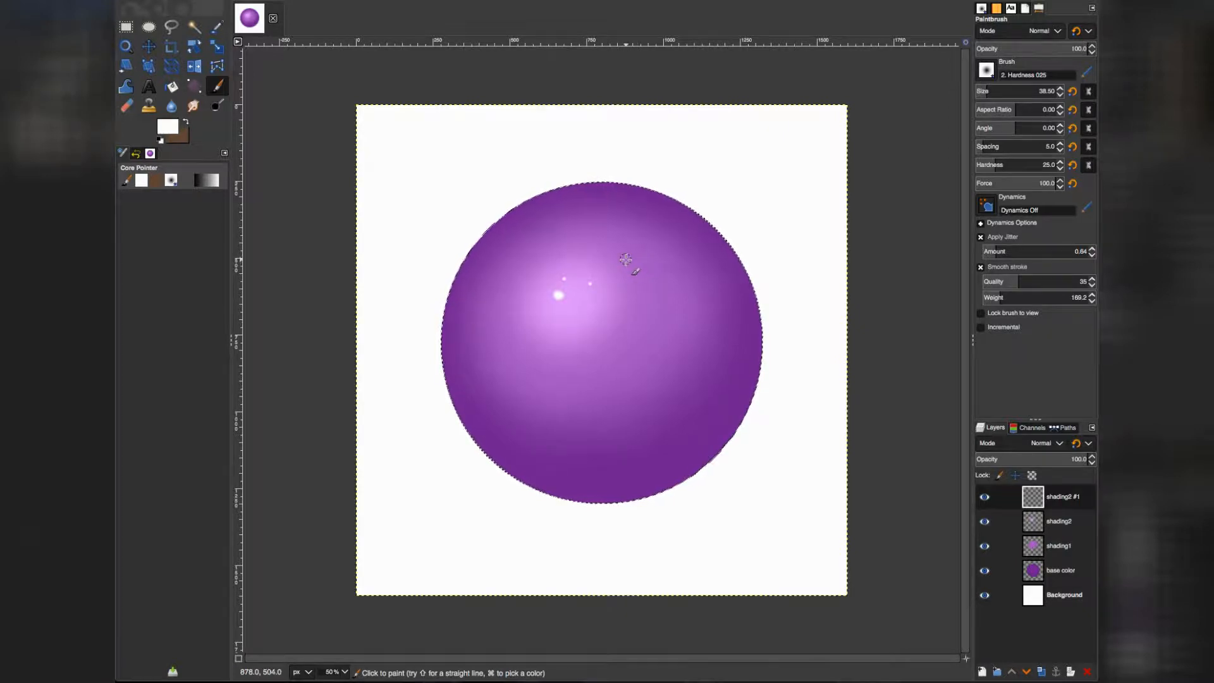
pyautogui.click(990, 89)
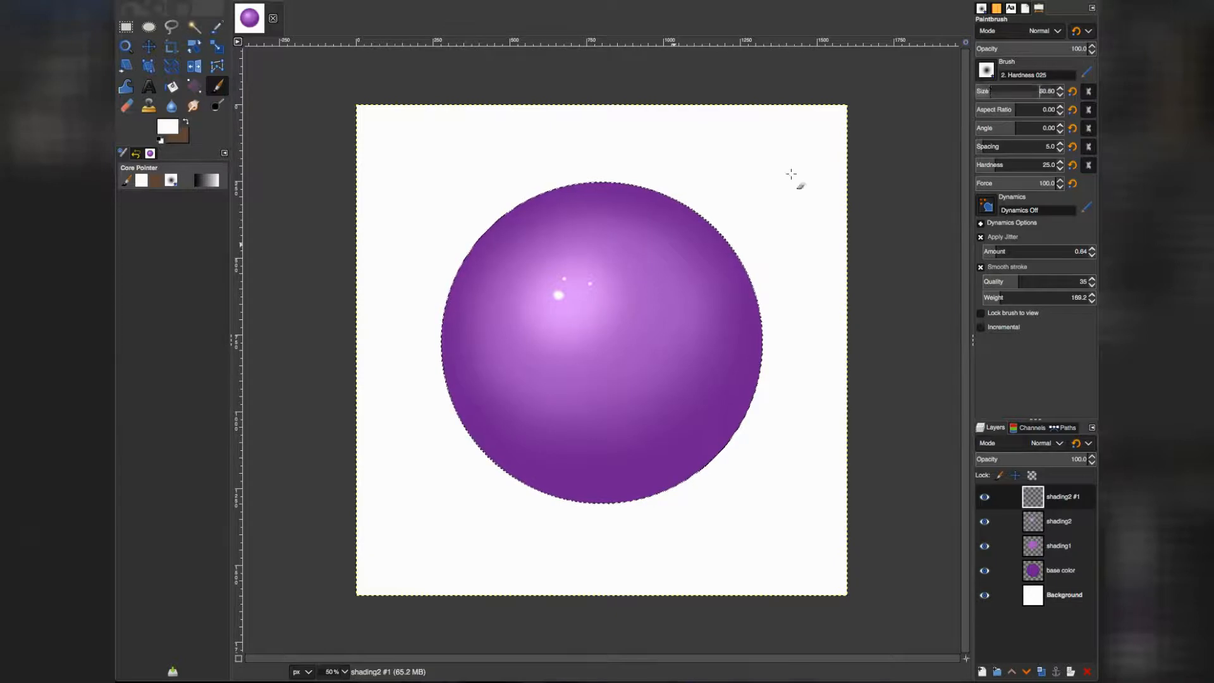
pyautogui.click(558, 295)
pyautogui.moveTo(985, 93); pyautogui.dragTo(982, 94)
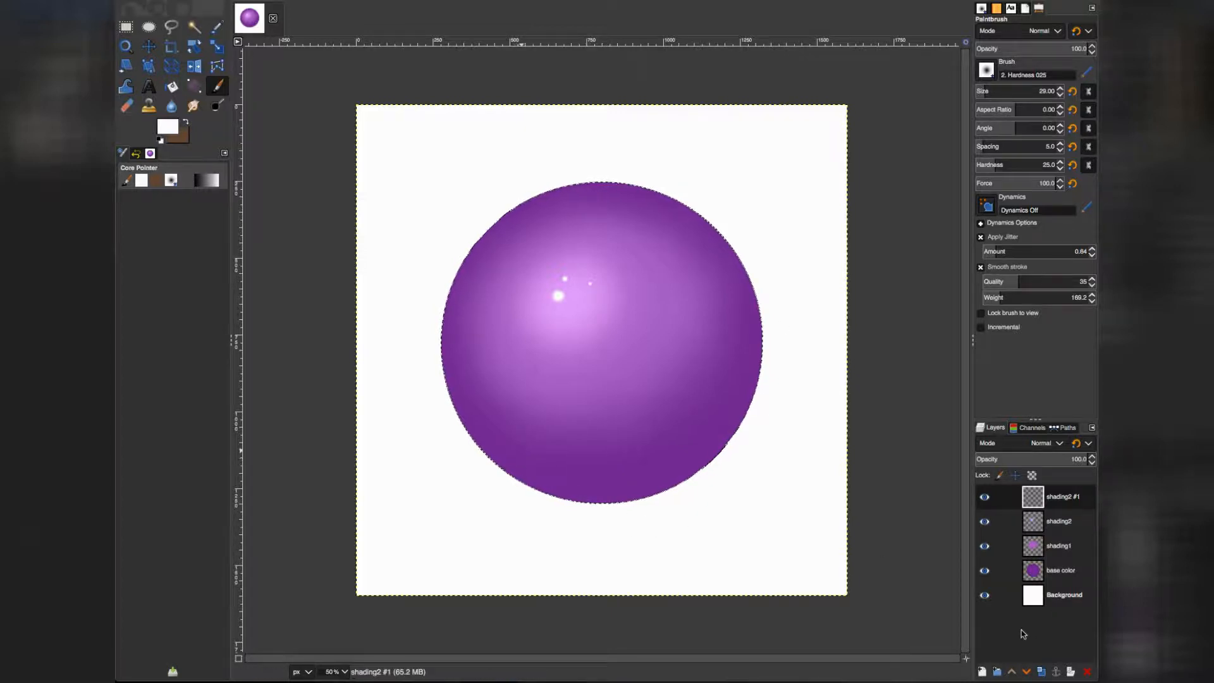
# Create a new layer named darkest part, filled with transparency, above the highlight dots layer
pyautogui.click(983, 670)
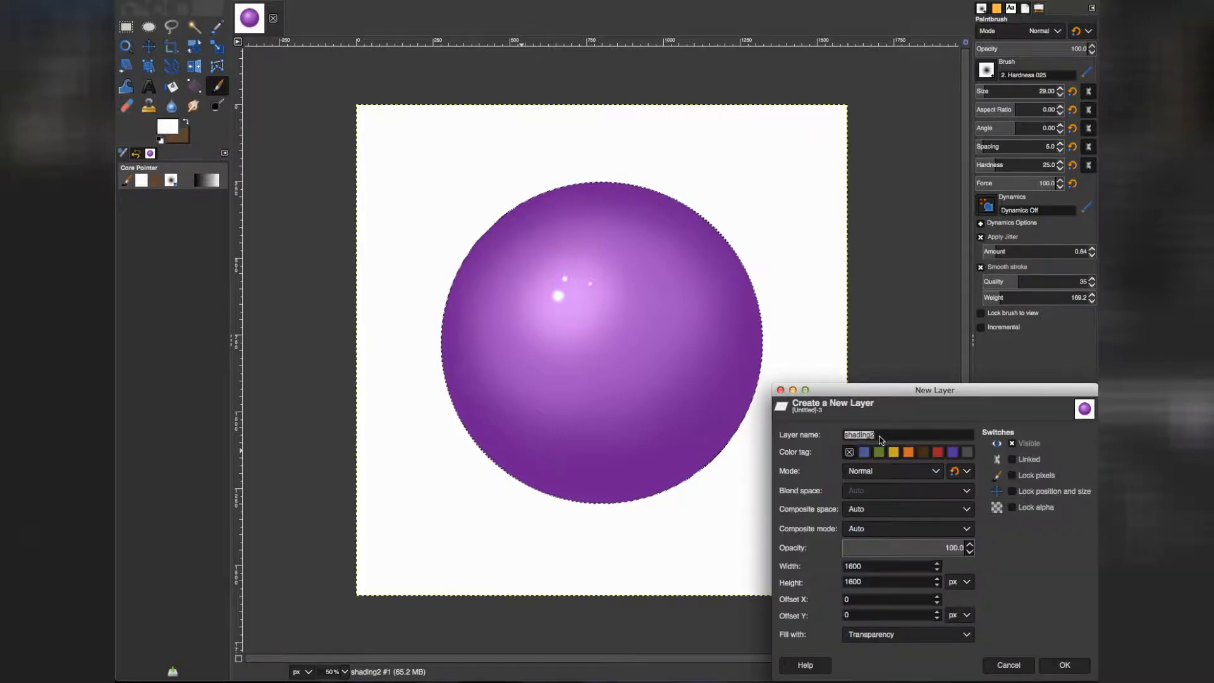
pyautogui.write('darkest part')
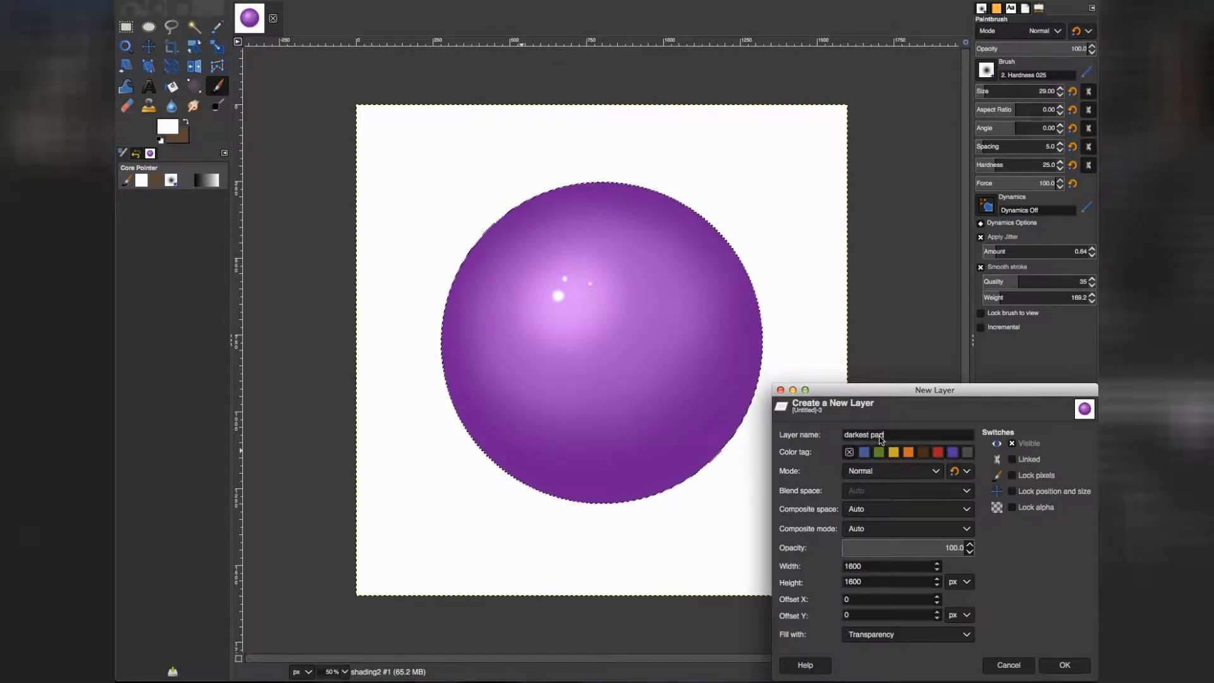
pyautogui.press('Escape')
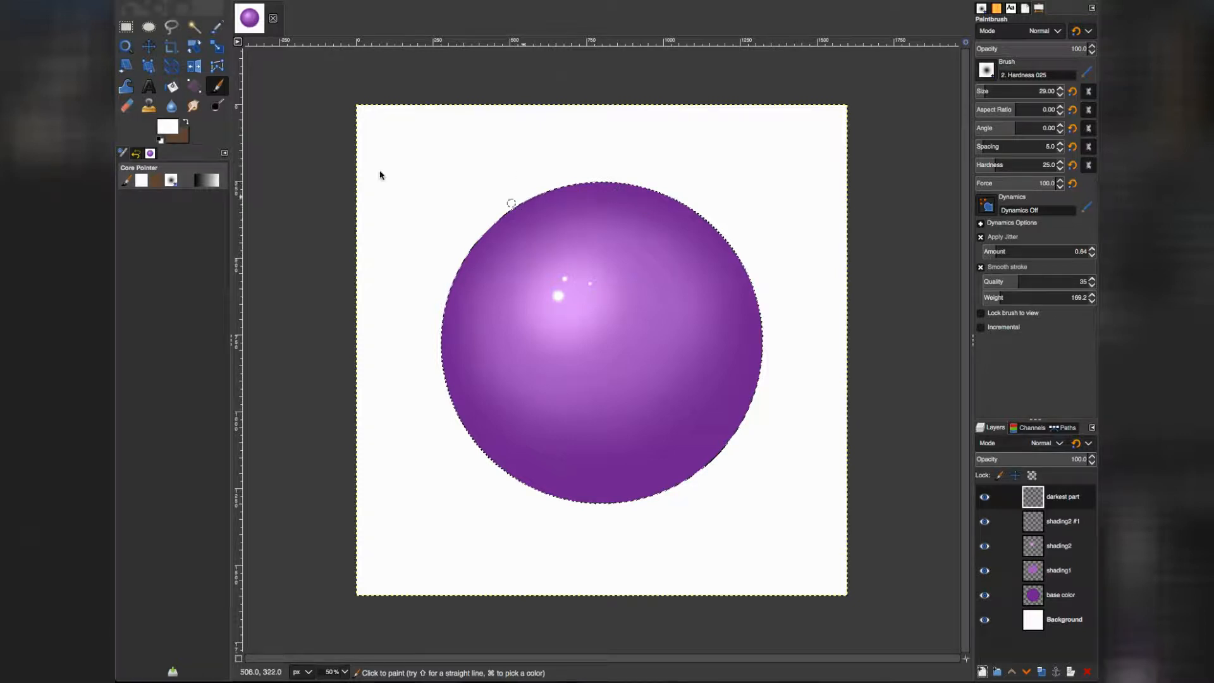
# Shrink the circular selection by 10 px
pyautogui.click(272, 1)
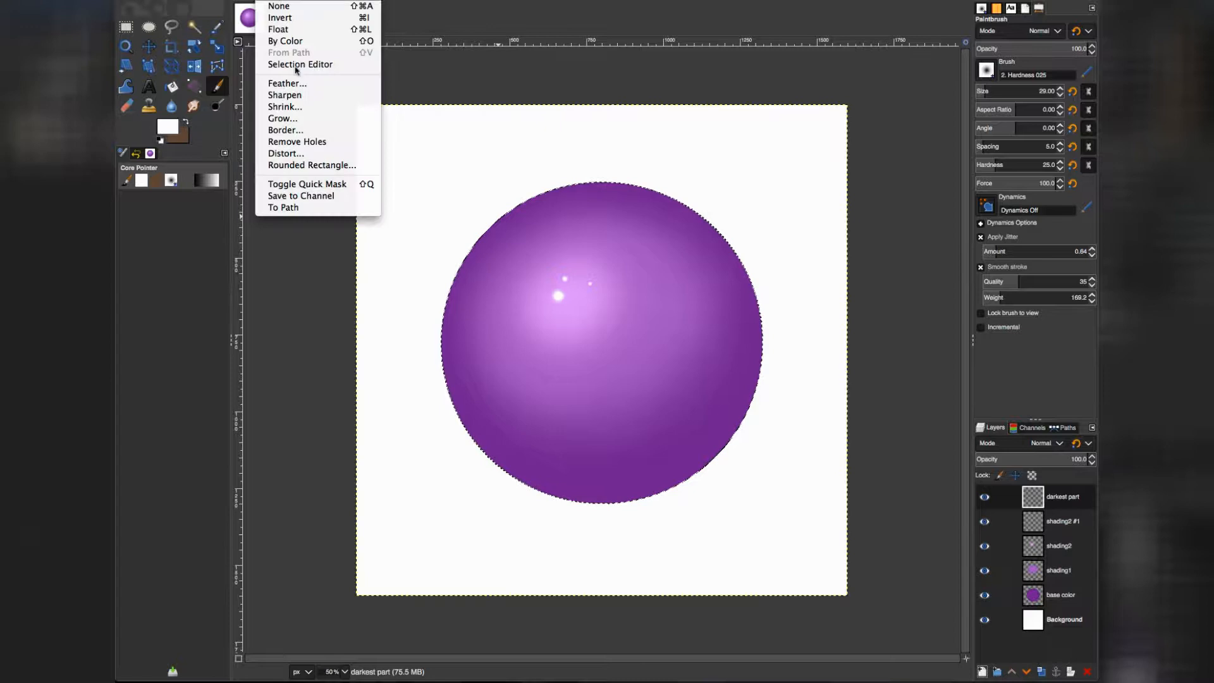
pyautogui.click(291, 108)
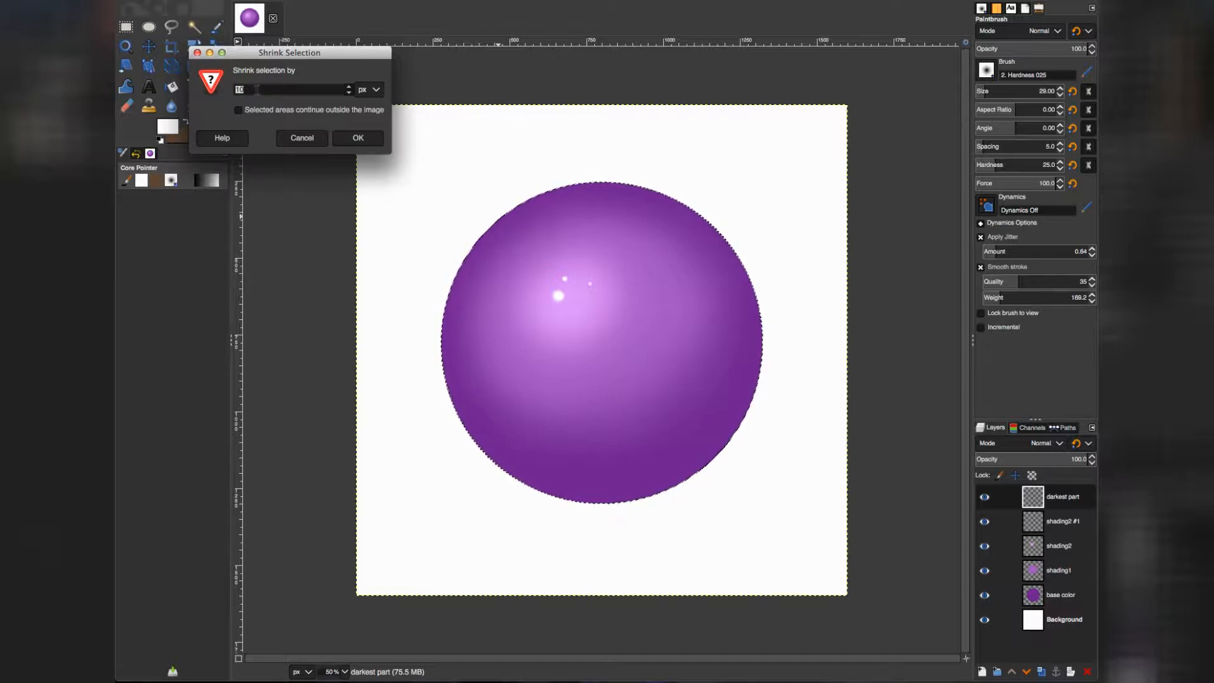
pyautogui.click(358, 139)
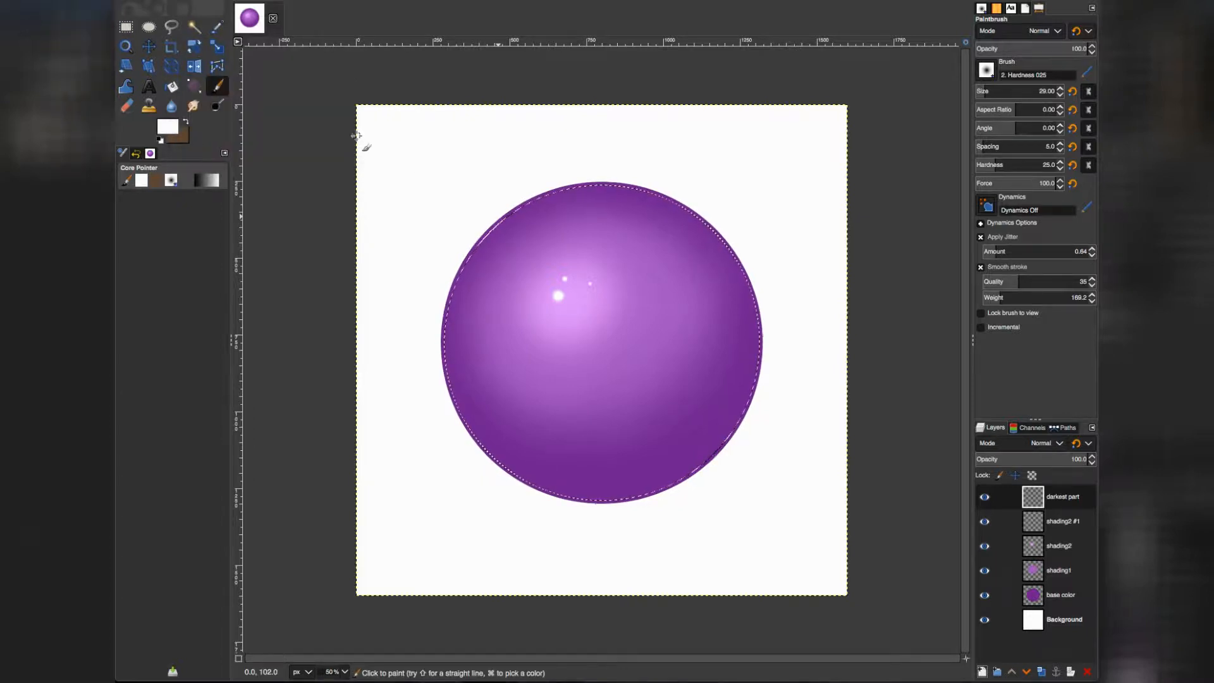
# Test the shrunken selection with trial white brush strokes of about 128 px on the darkest part layer, and undo them
pyautogui.click(168, 129)
pyautogui.click(605, 252)
pyautogui.click(995, 89)
pyautogui.click(558, 213)
pyautogui.moveTo(612, 167)
pyautogui.mouseDown()
pyautogui.moveTo(632, 282)
pyautogui.moveTo(789, 208)
pyautogui.moveTo(664, 357)
pyautogui.moveTo(753, 371)
pyautogui.mouseUp()
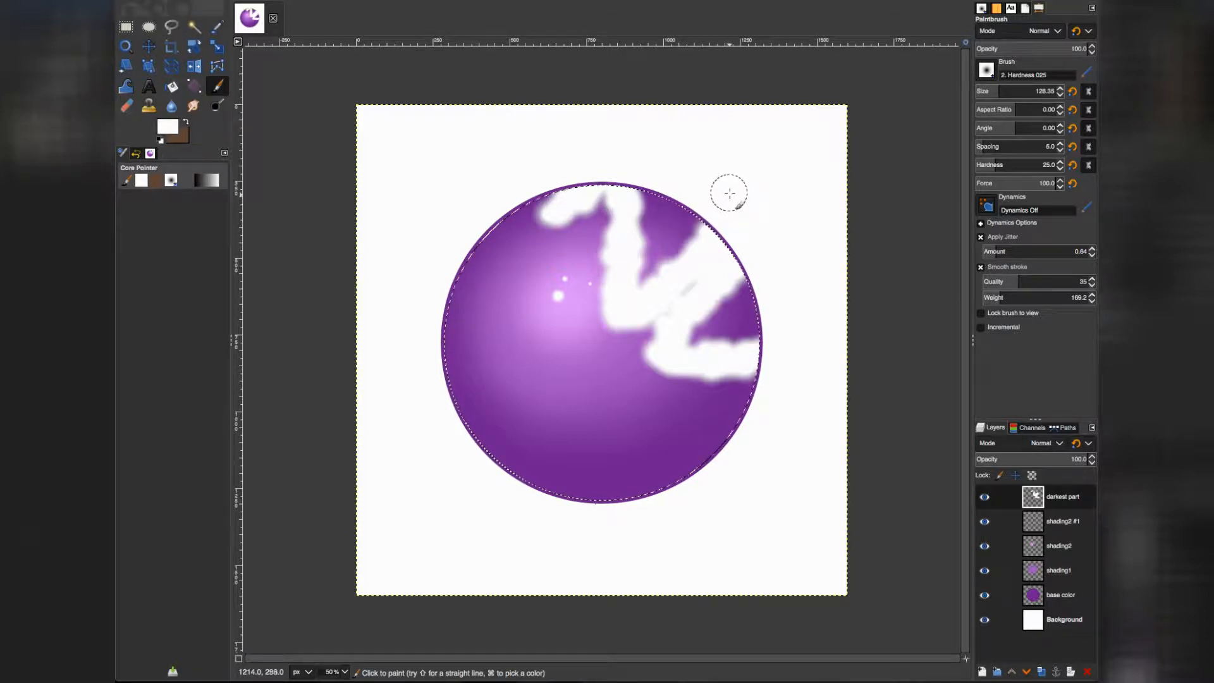
pyautogui.press('super+z')
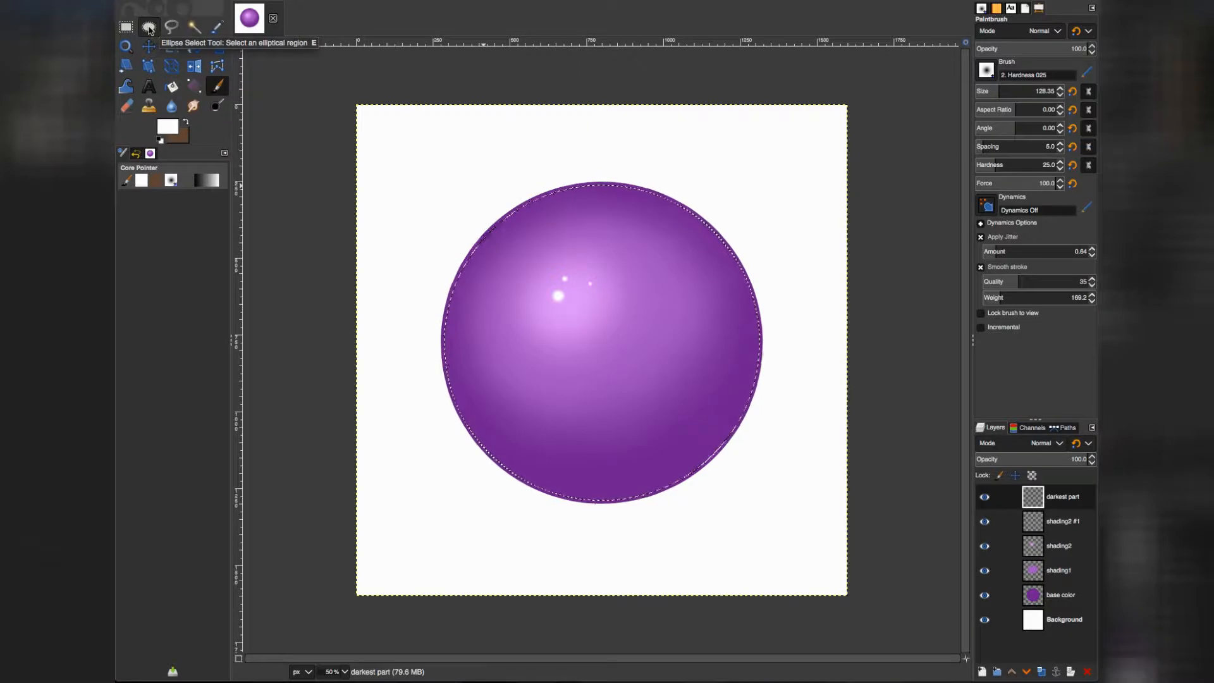
# Subtract a 916 × 916 px circle positioned at 330, 294 from the selection, leaving a thin ring along the sphere's edge
pyautogui.click(149, 28)
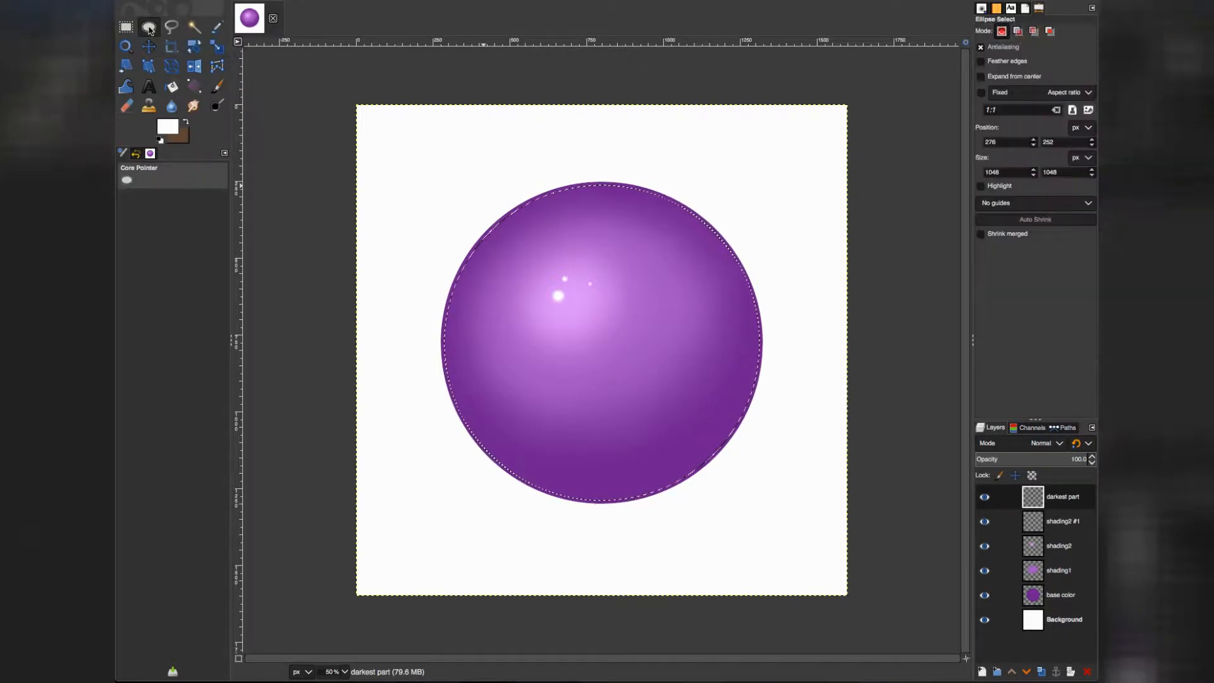
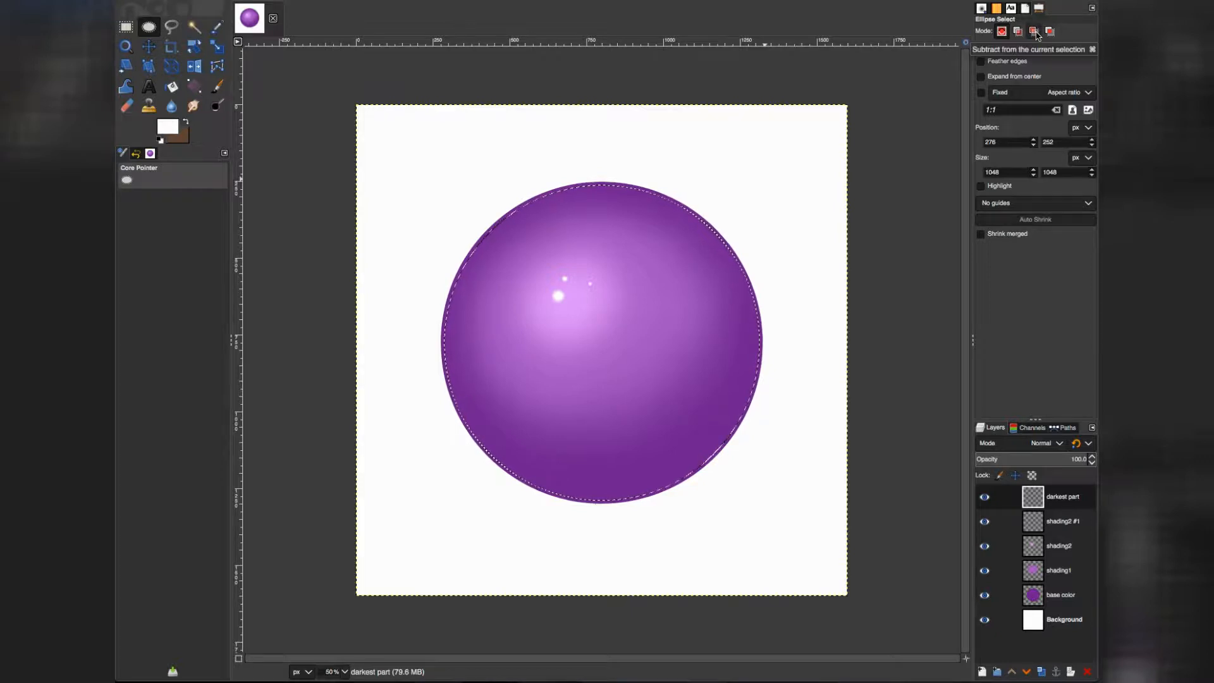
pyautogui.click(1036, 33)
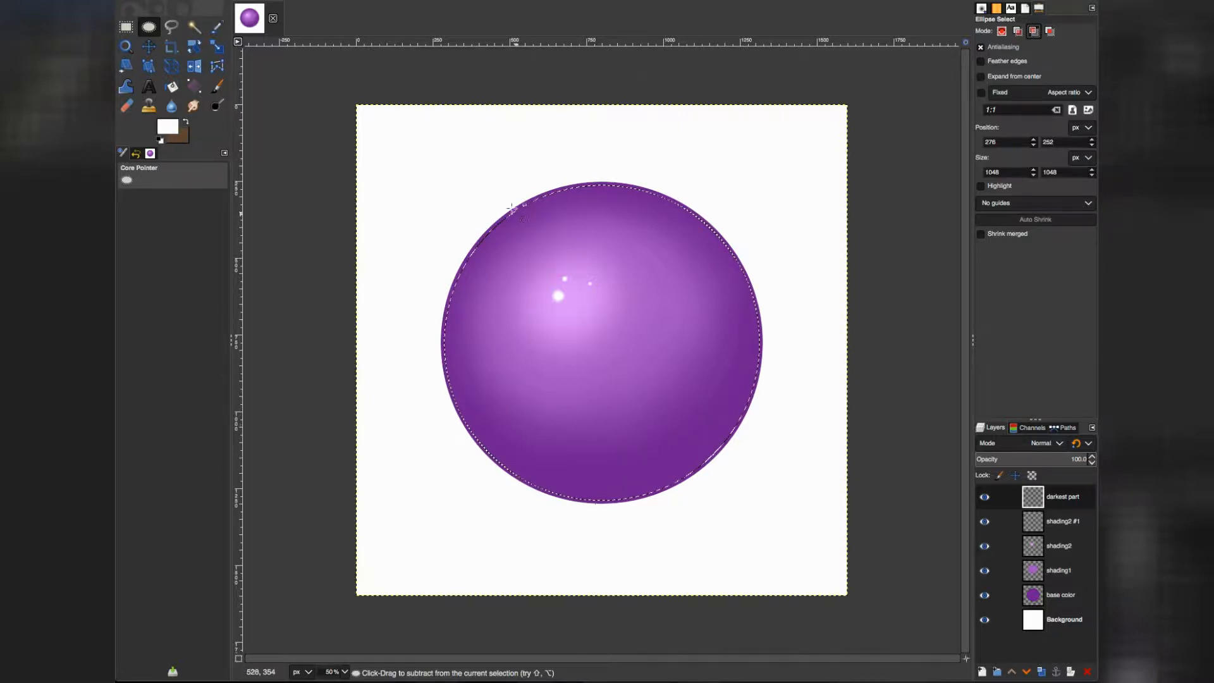
pyautogui.moveTo(504, 198); pyautogui.dragTo(769, 479)
pyautogui.press('shift')
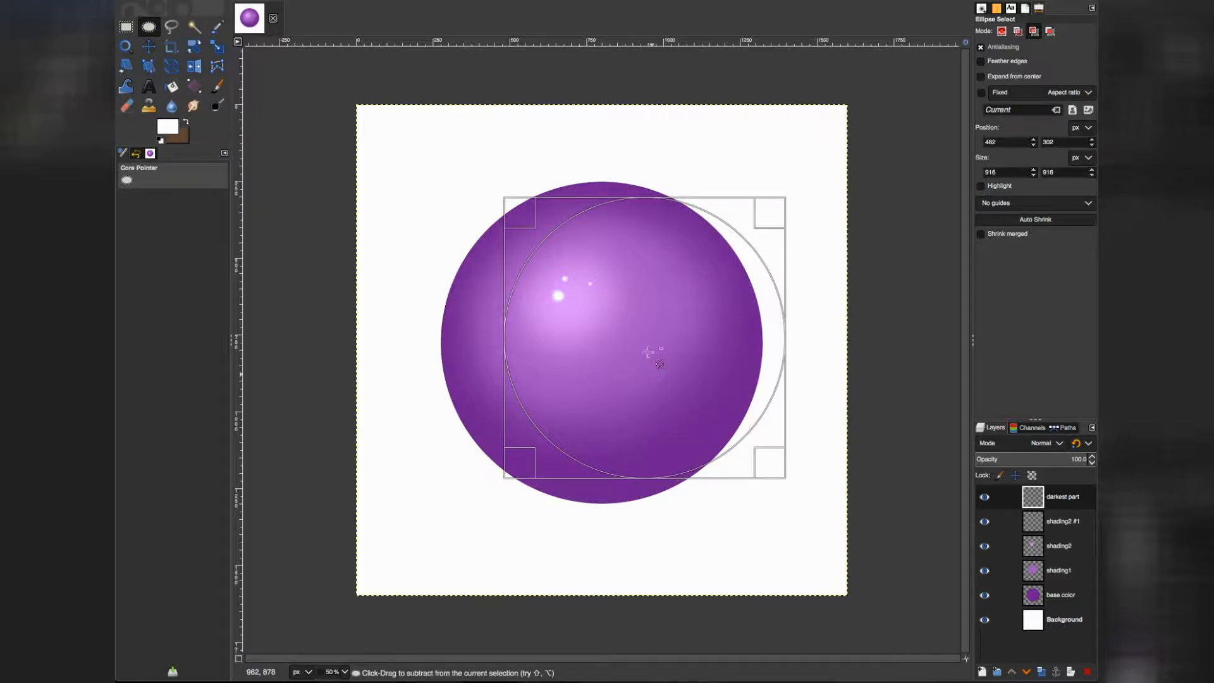
pyautogui.moveTo(634, 339); pyautogui.dragTo(601, 338)
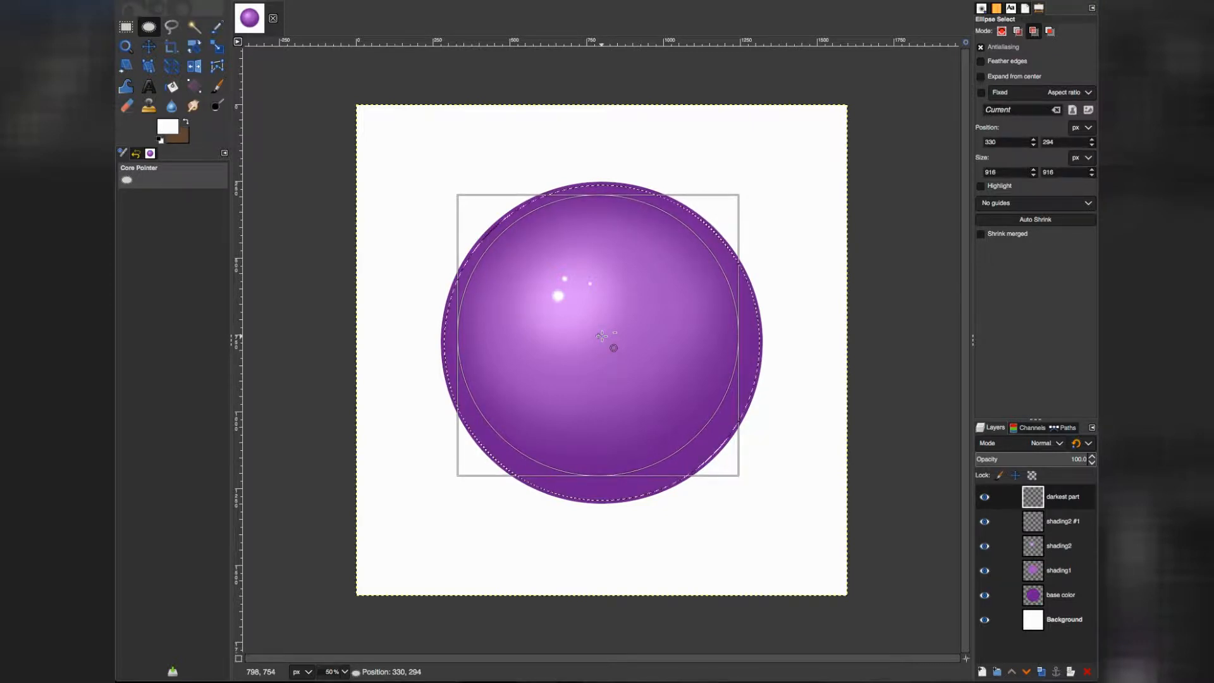
pyautogui.moveTo(601, 336); pyautogui.dragTo(602, 337)
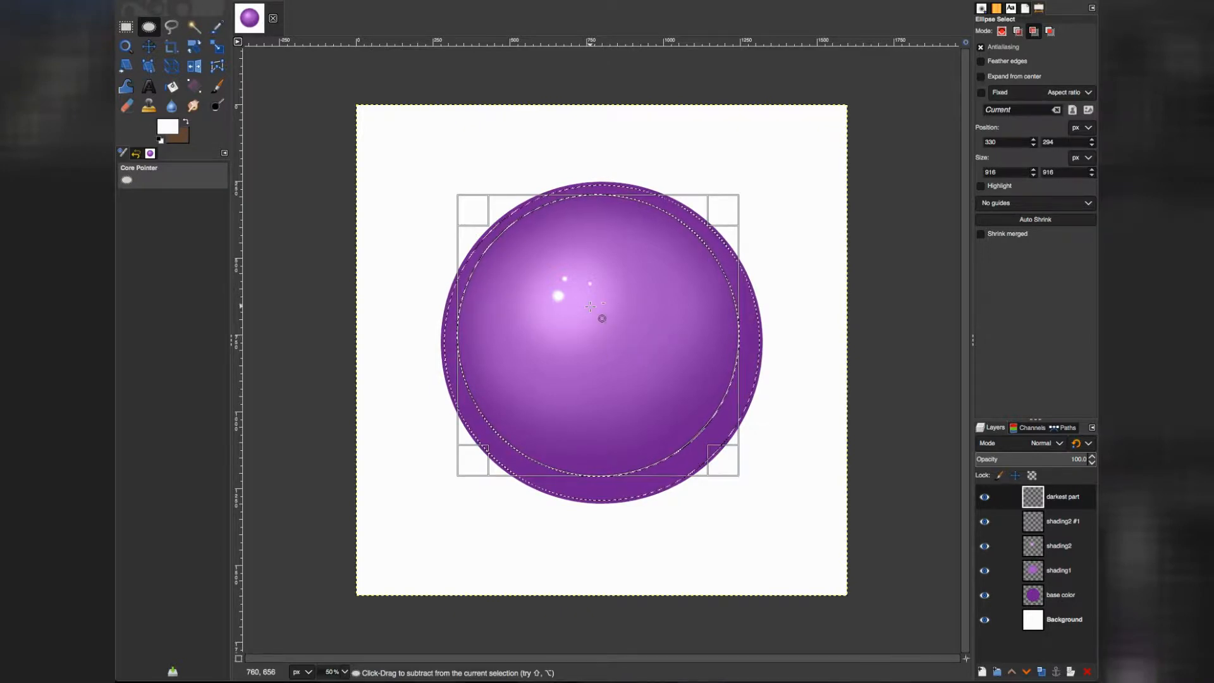
pyautogui.press('shift+super+a')
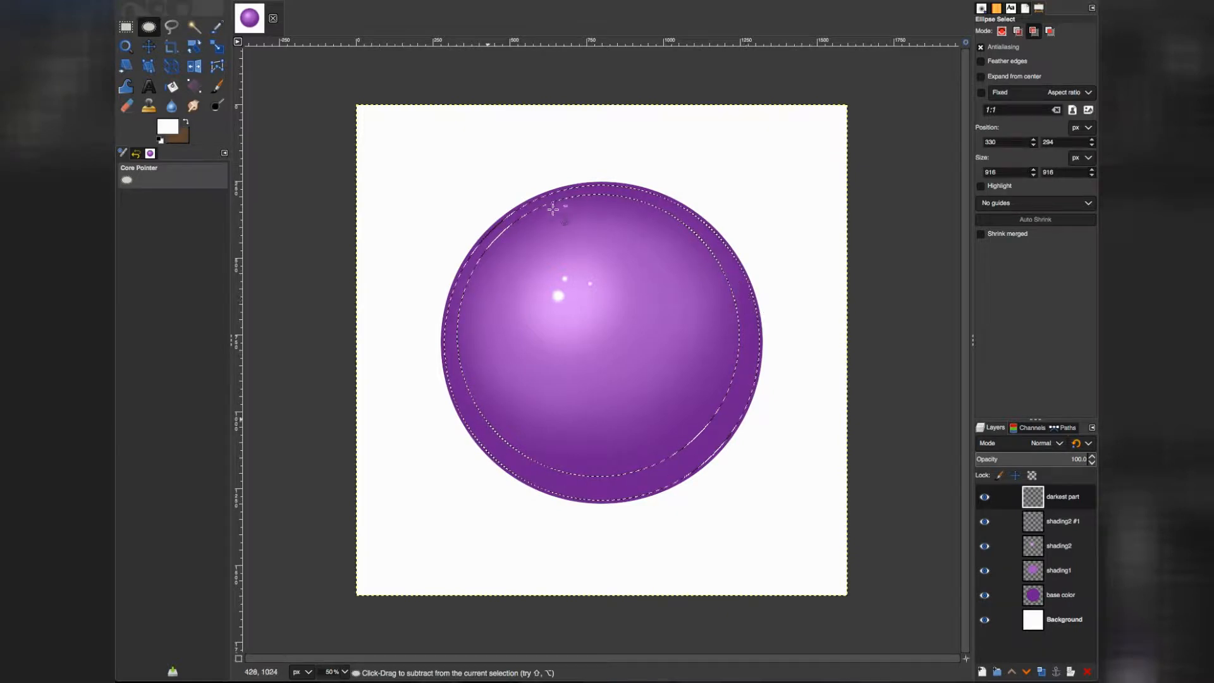
# Set the foreground colour to a very dark purple with HTML notation 4a135e, based on the saved dark purple swatch
pyautogui.click(170, 127)
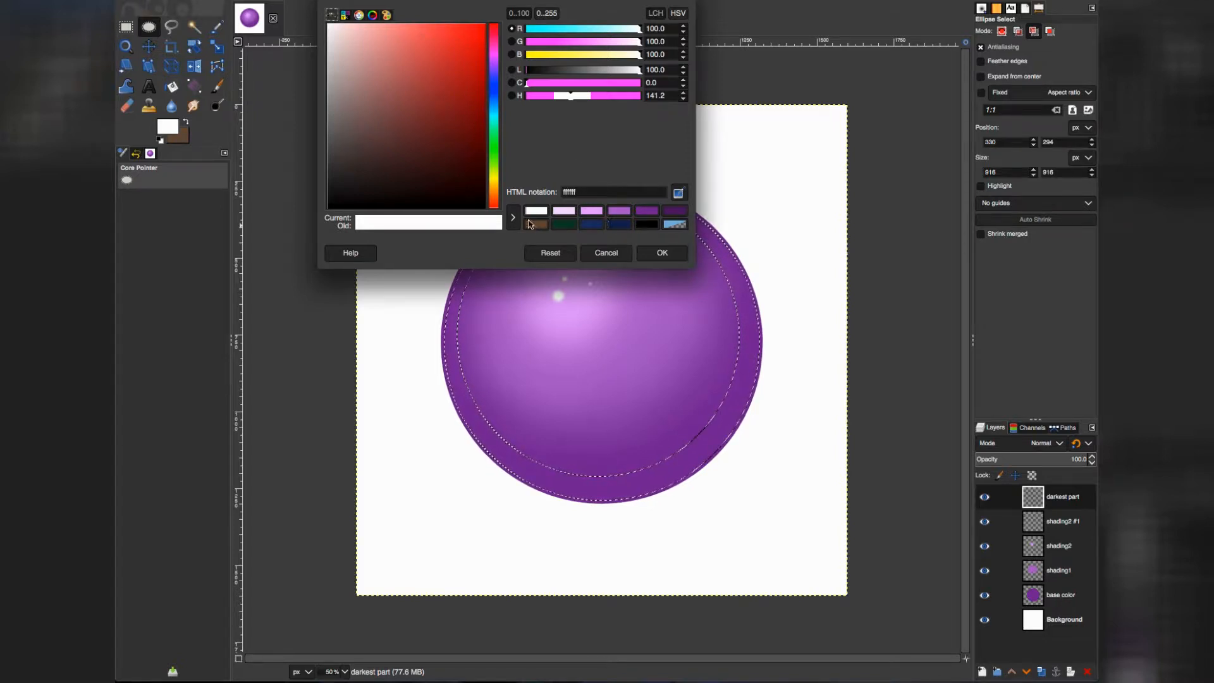
pyautogui.click(678, 216)
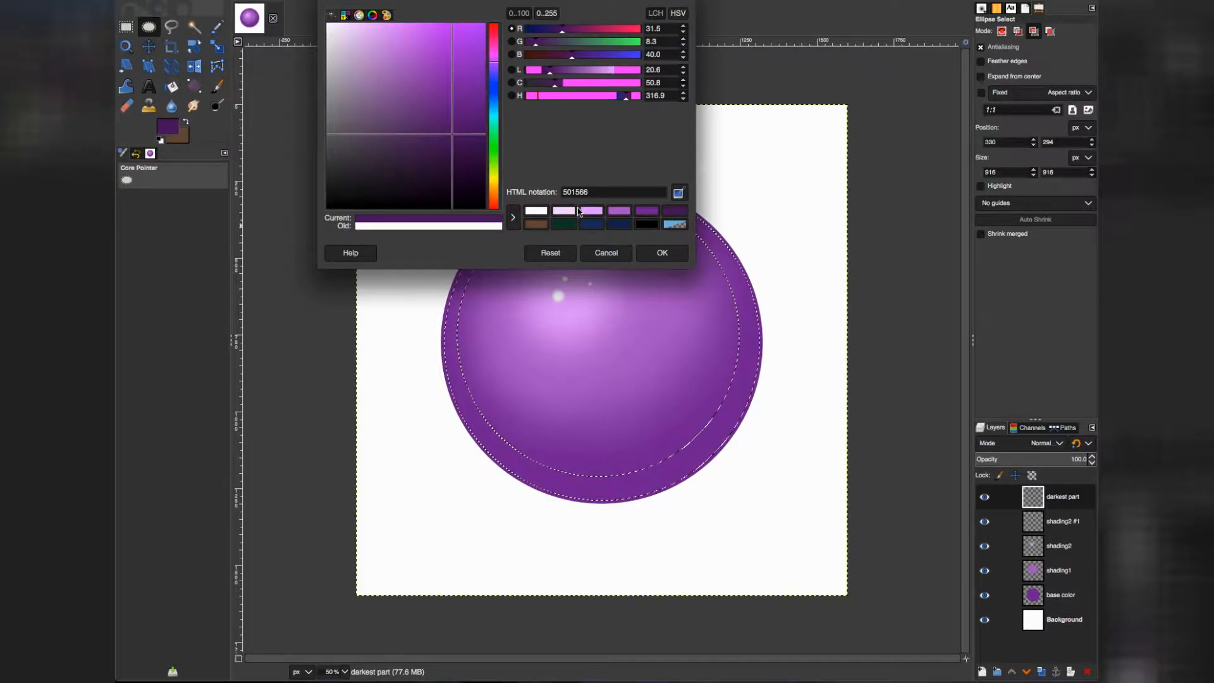
pyautogui.click(453, 140)
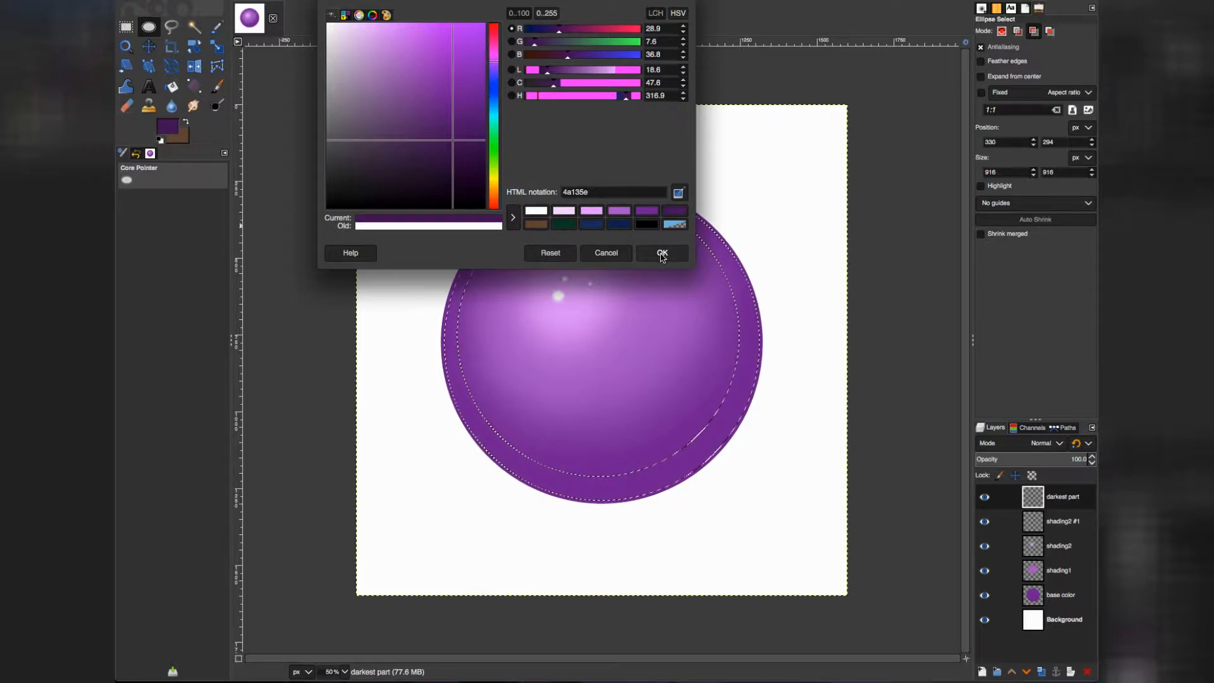
pyautogui.click(661, 253)
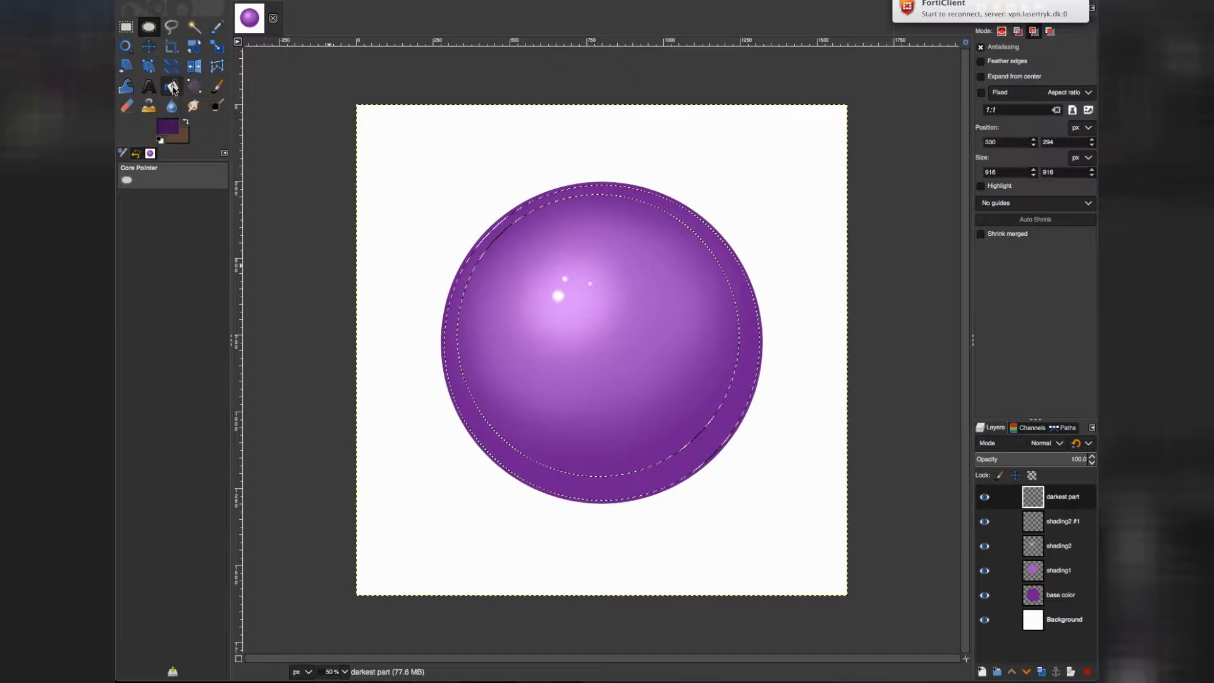
# Fill the ring selection on the darkest part layer with the dark purple foreground colour and clear the selection
pyautogui.click(172, 87)
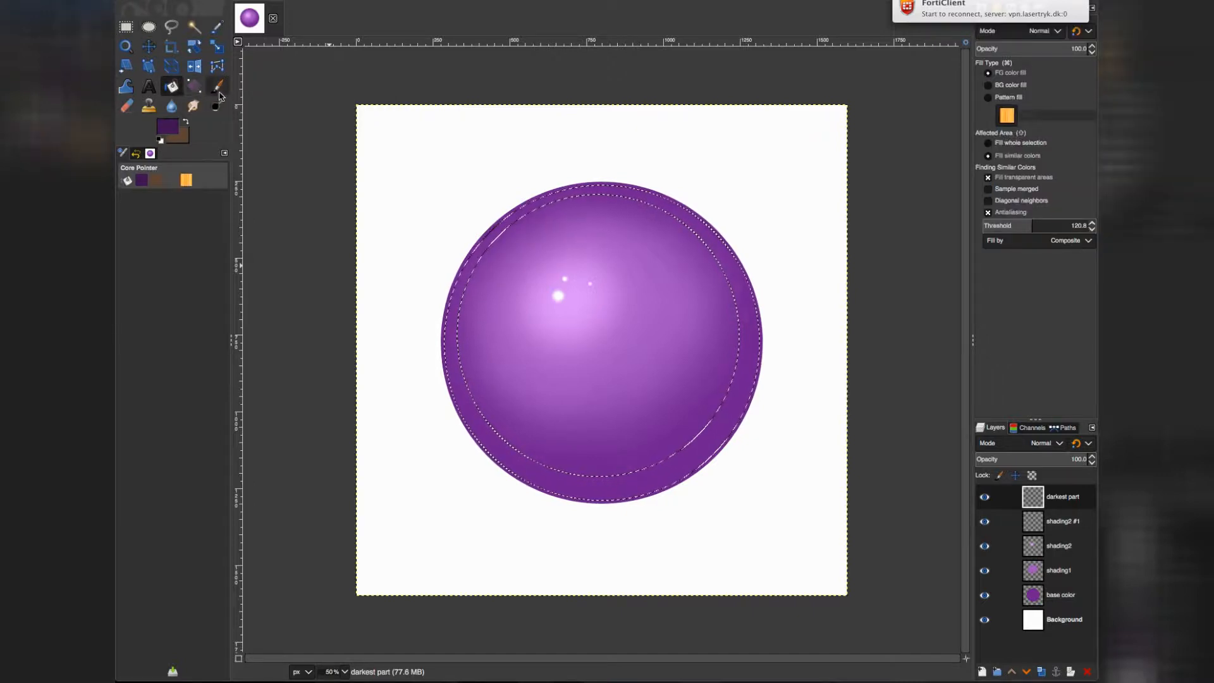
pyautogui.click(603, 490)
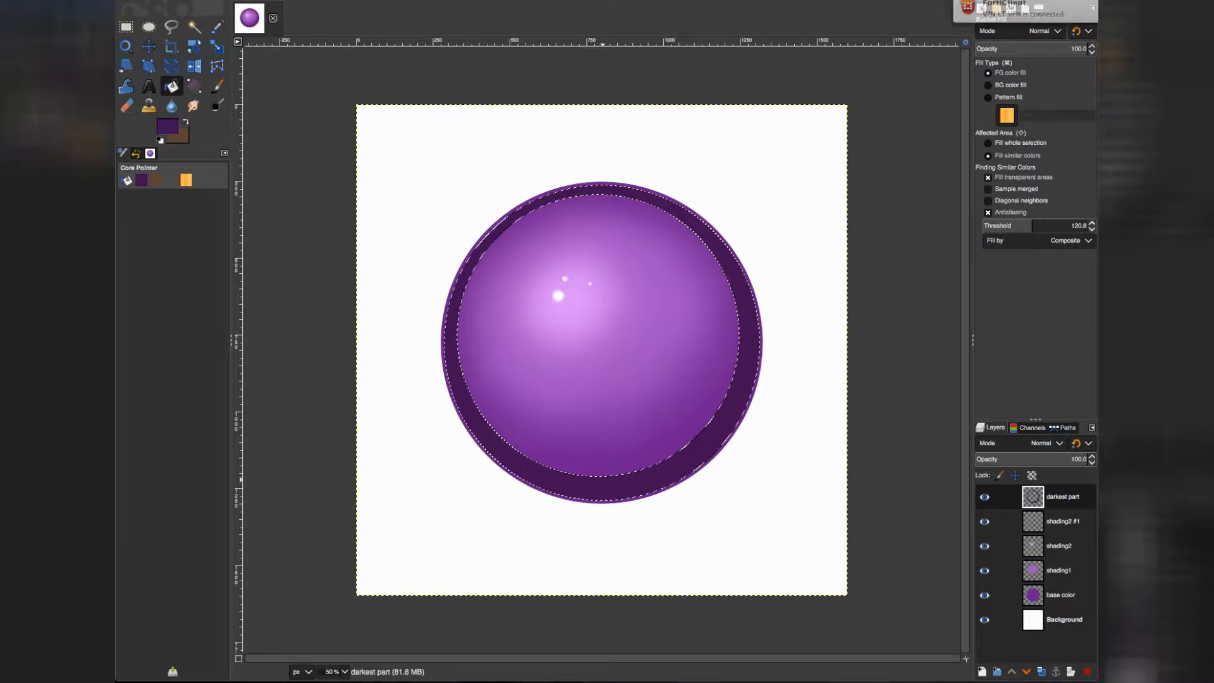
pyautogui.click(283, 1)
pyautogui.click(283, 8)
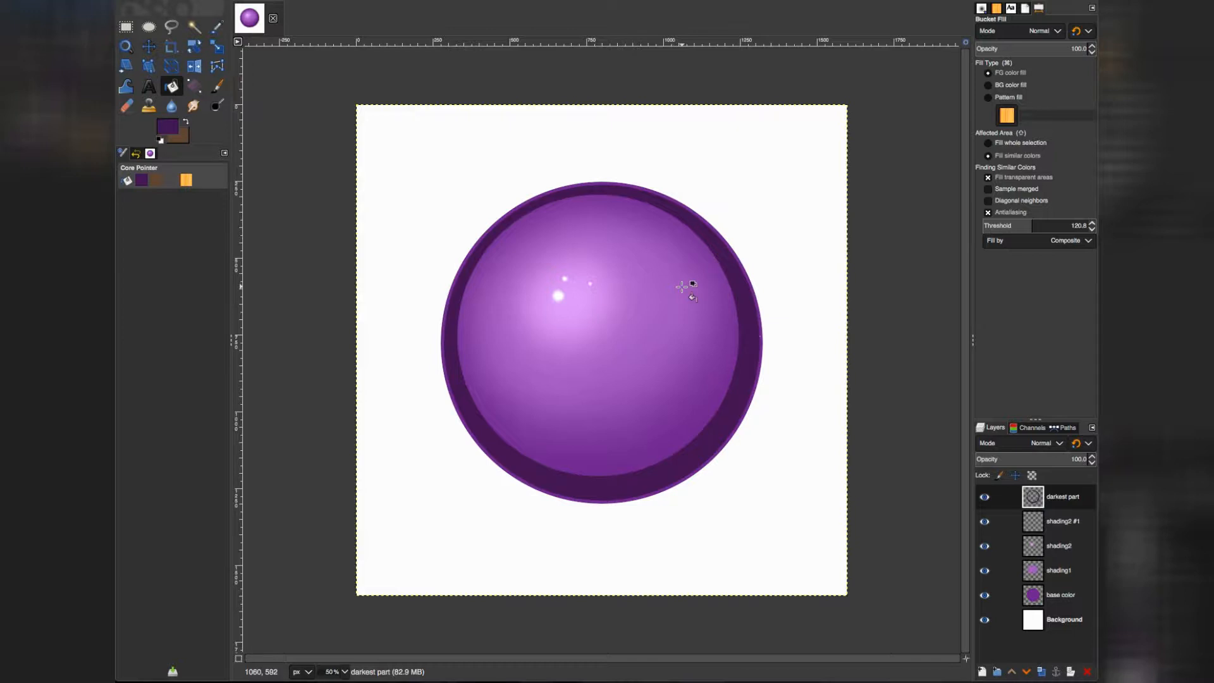
# Make a new elliptical selection of 1012 × 1000 px at position 294, 276, just inside the outer edge of the dark ring
pyautogui.click(150, 29)
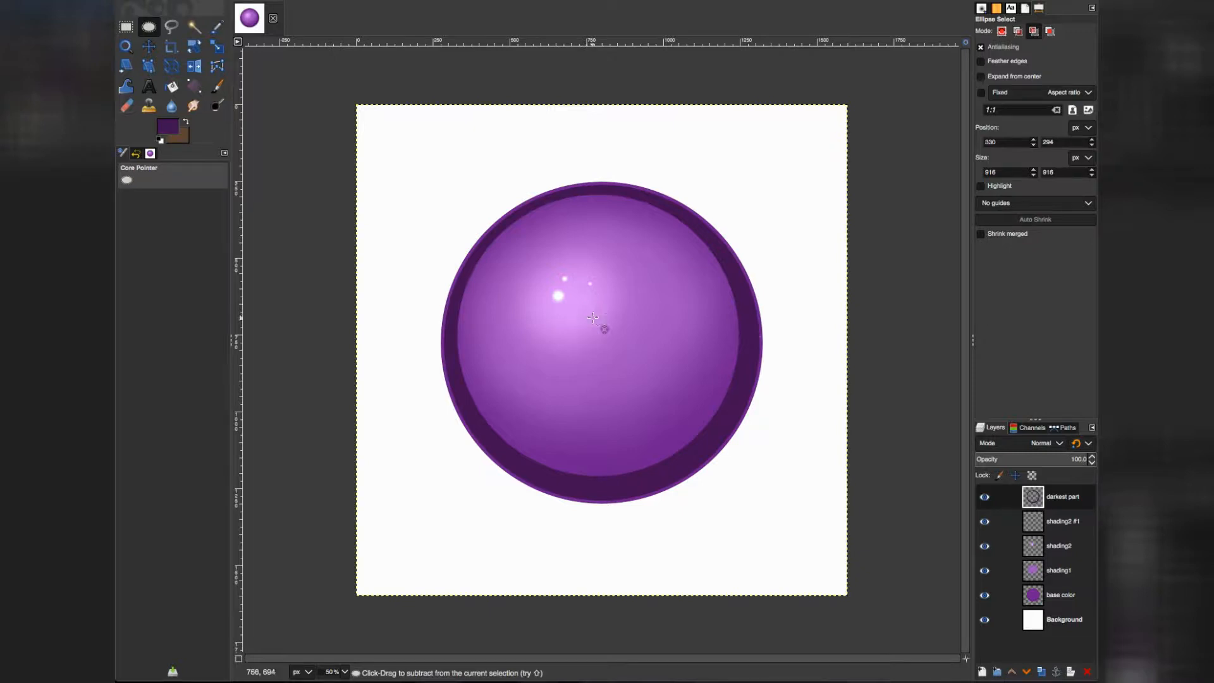
pyautogui.click(1002, 32)
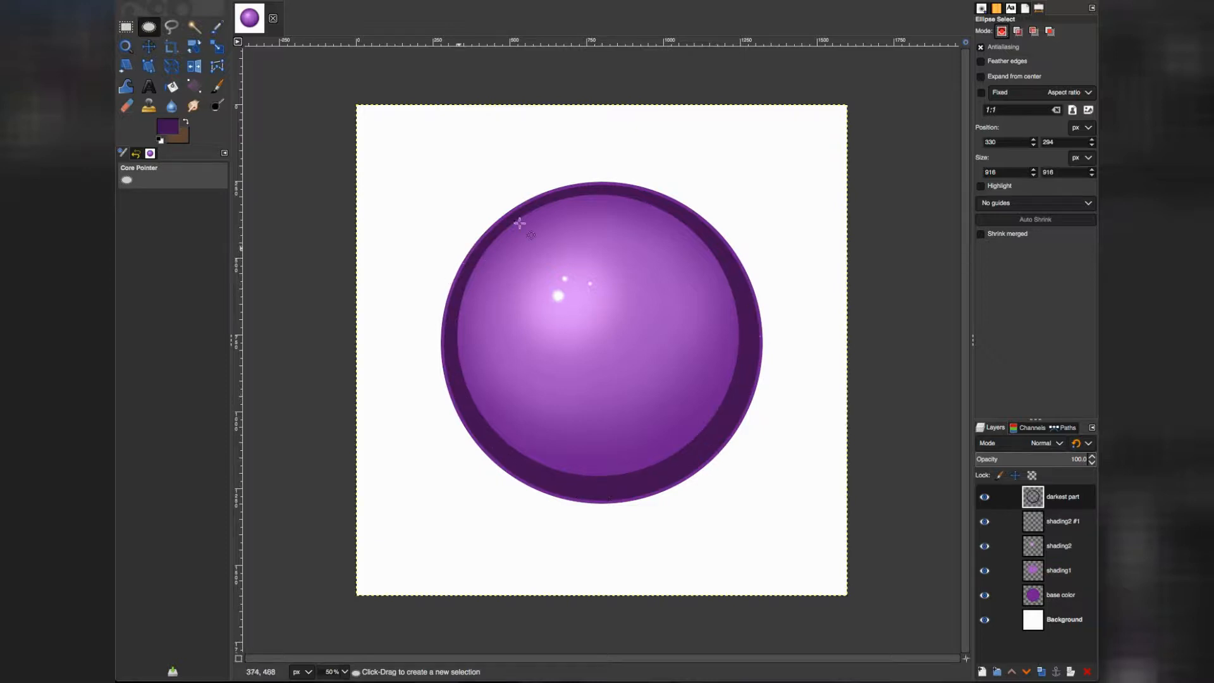
pyautogui.moveTo(497, 180); pyautogui.dragTo(780, 496)
pyautogui.press('shift')
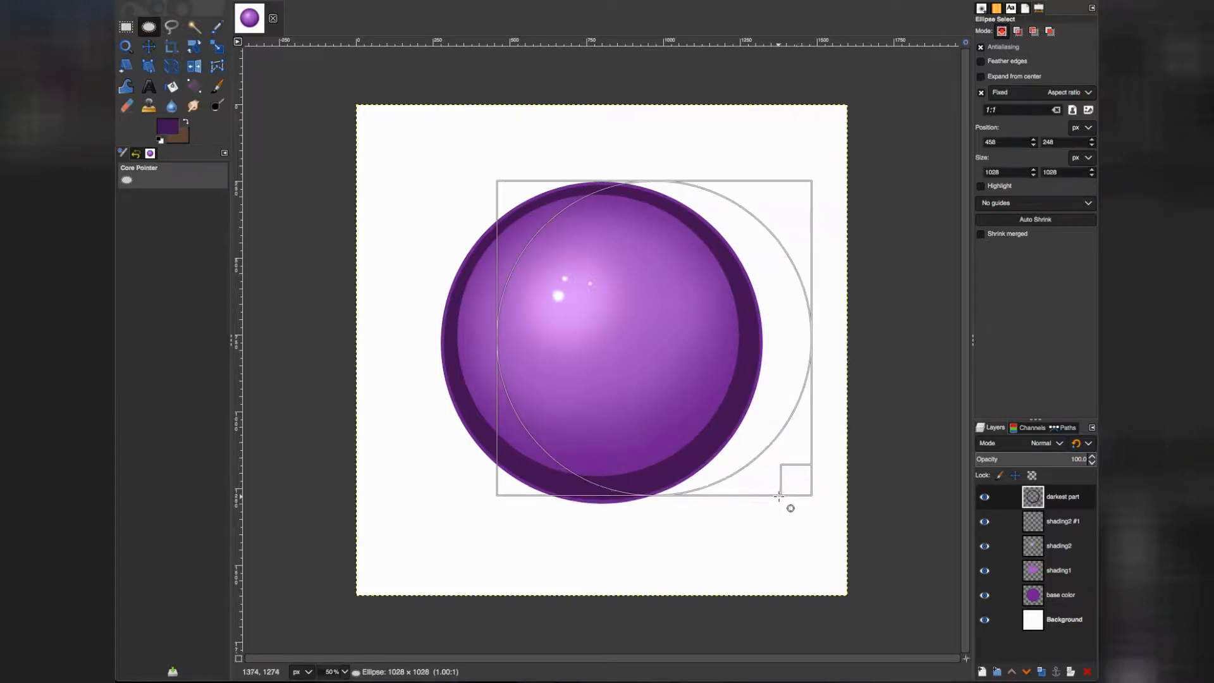
pyautogui.moveTo(778, 497); pyautogui.dragTo(784, 501)
pyautogui.moveTo(646, 335); pyautogui.dragTo(639, 327)
pyautogui.moveTo(753, 487); pyautogui.dragTo(748, 481)
pyautogui.moveTo(595, 333); pyautogui.dragTo(597, 335)
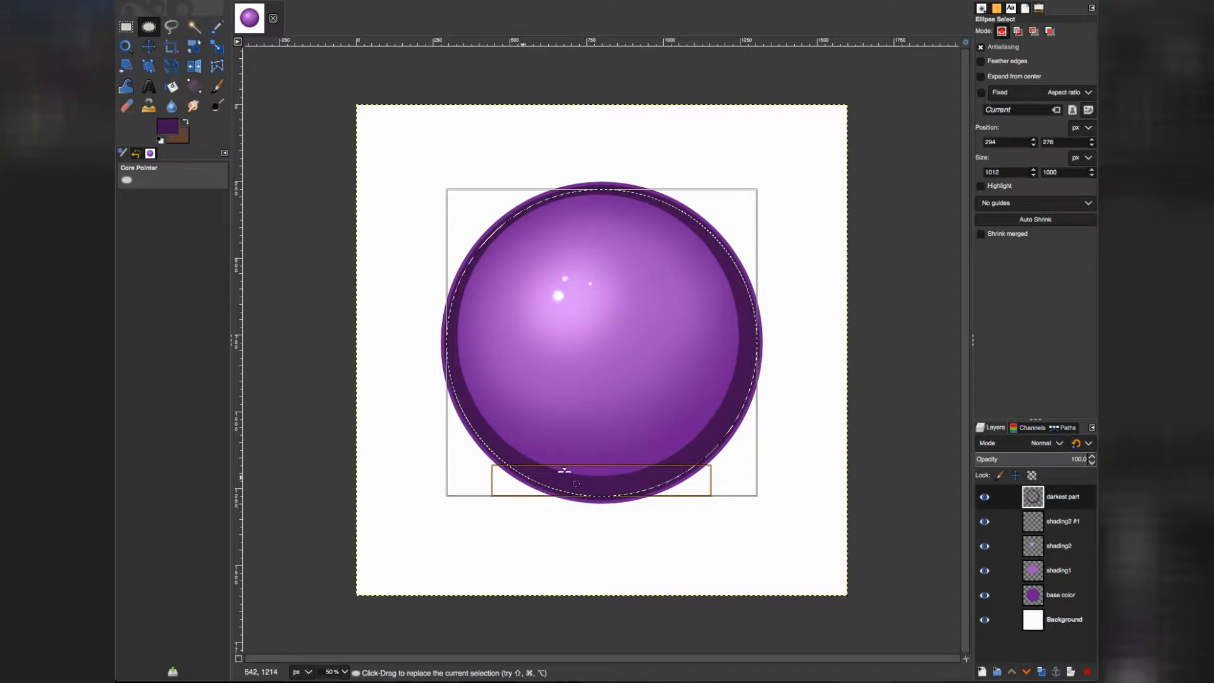
pyautogui.click(592, 324)
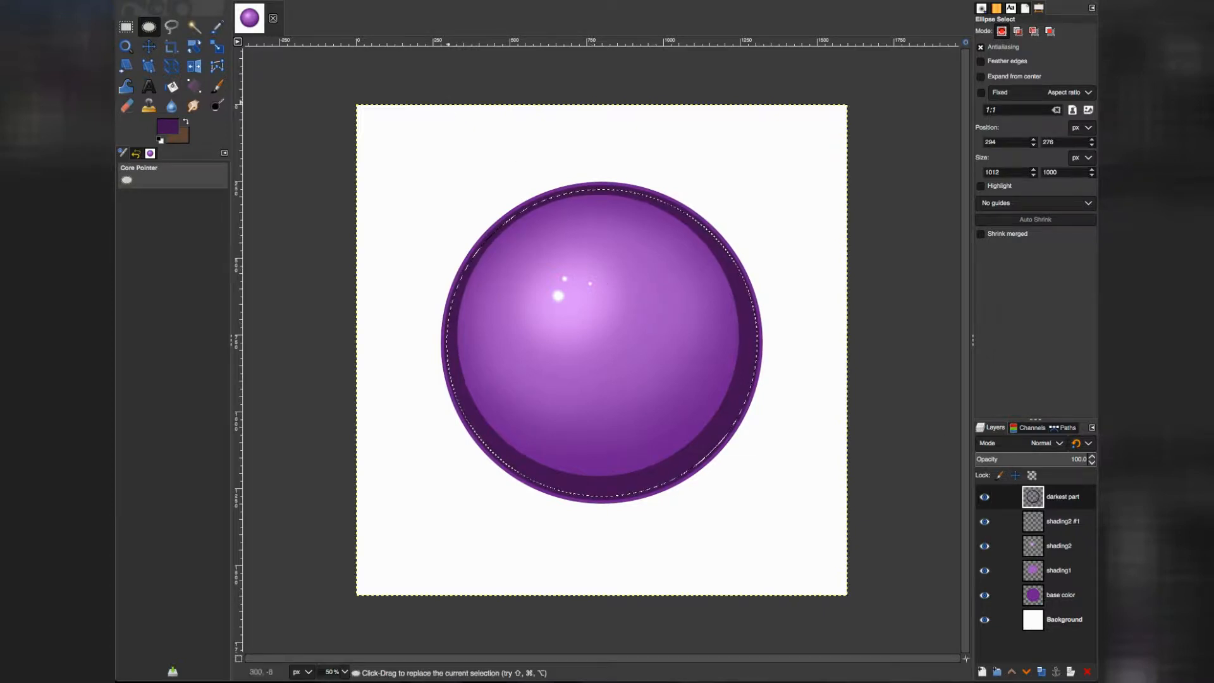
# Apply a Gaussian Blur of size 36.93 in X and Y to the dark ring within the selection
pyautogui.click(473, 0)
pyautogui.click(505, 5)
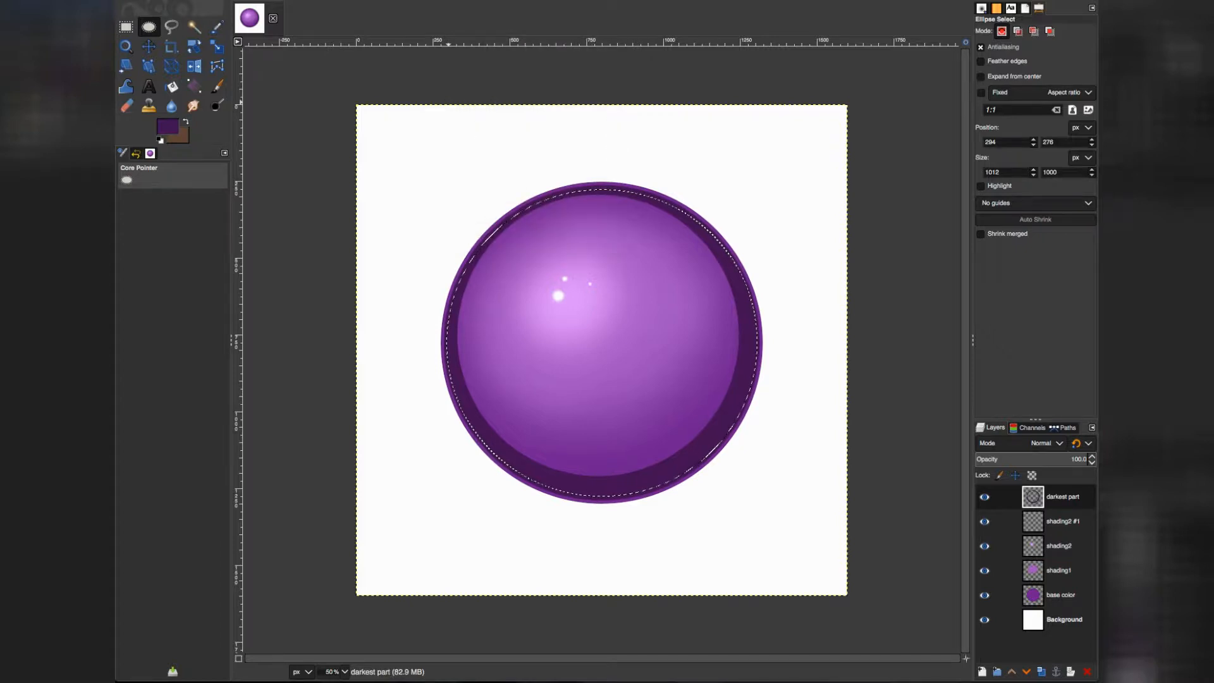
pyautogui.click(474, 0)
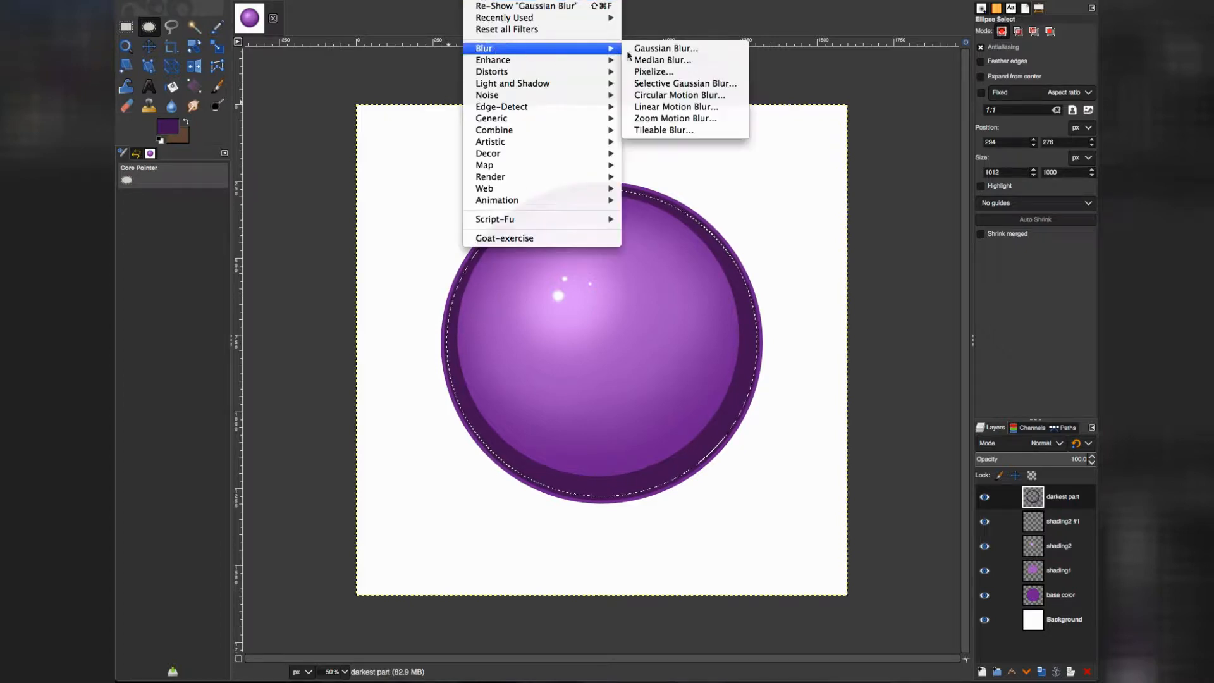
pyautogui.click(659, 53)
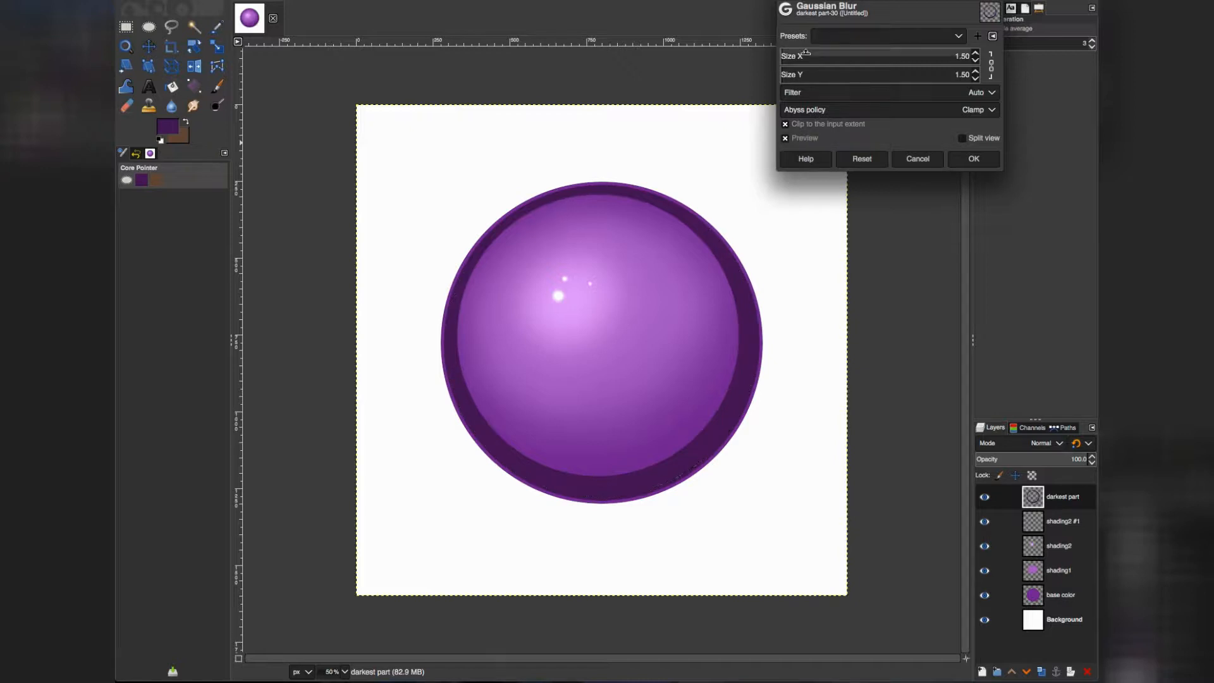
pyautogui.moveTo(813, 54); pyautogui.dragTo(841, 53)
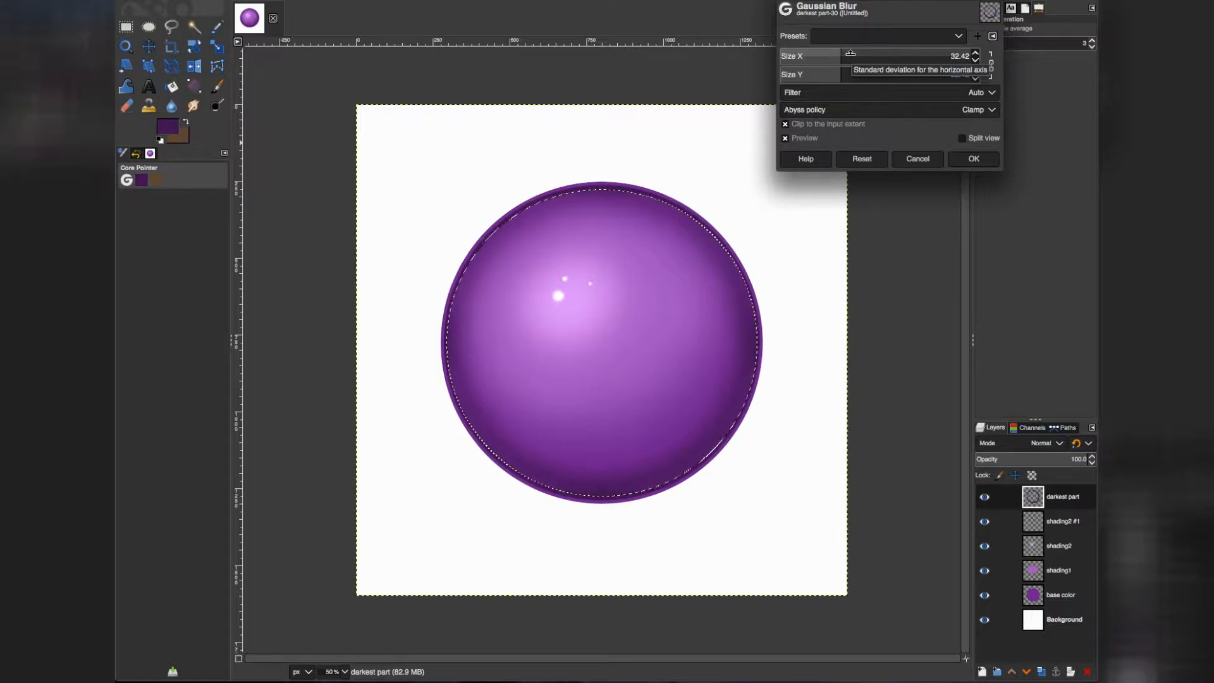
pyautogui.click(850, 53)
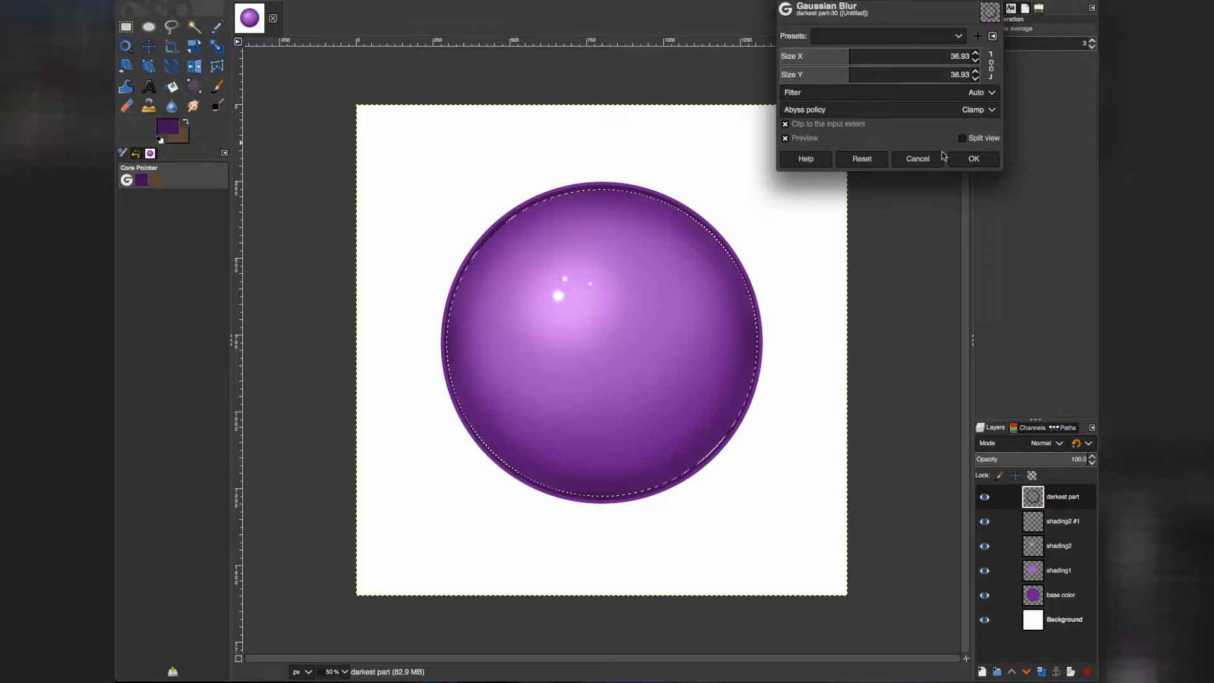
pyautogui.click(973, 158)
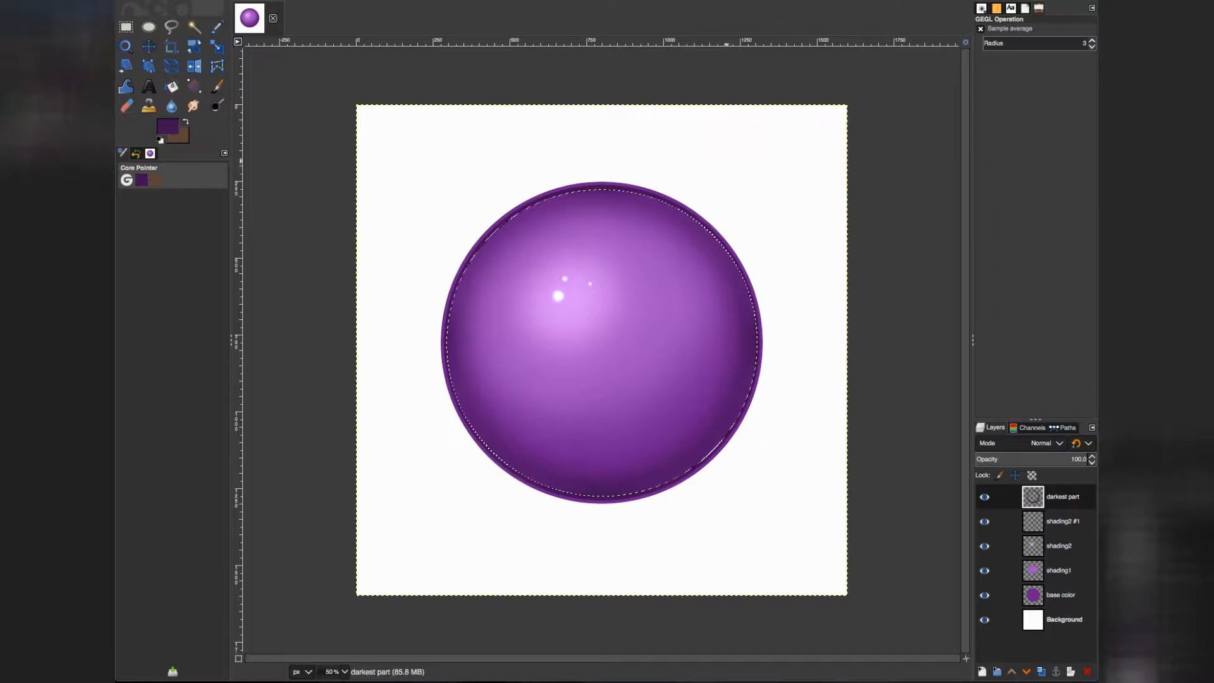
# Clear the selection and apply a second Gaussian Blur of size 7.32 in X and Y to the darkest part layer
pyautogui.click(270, 0)
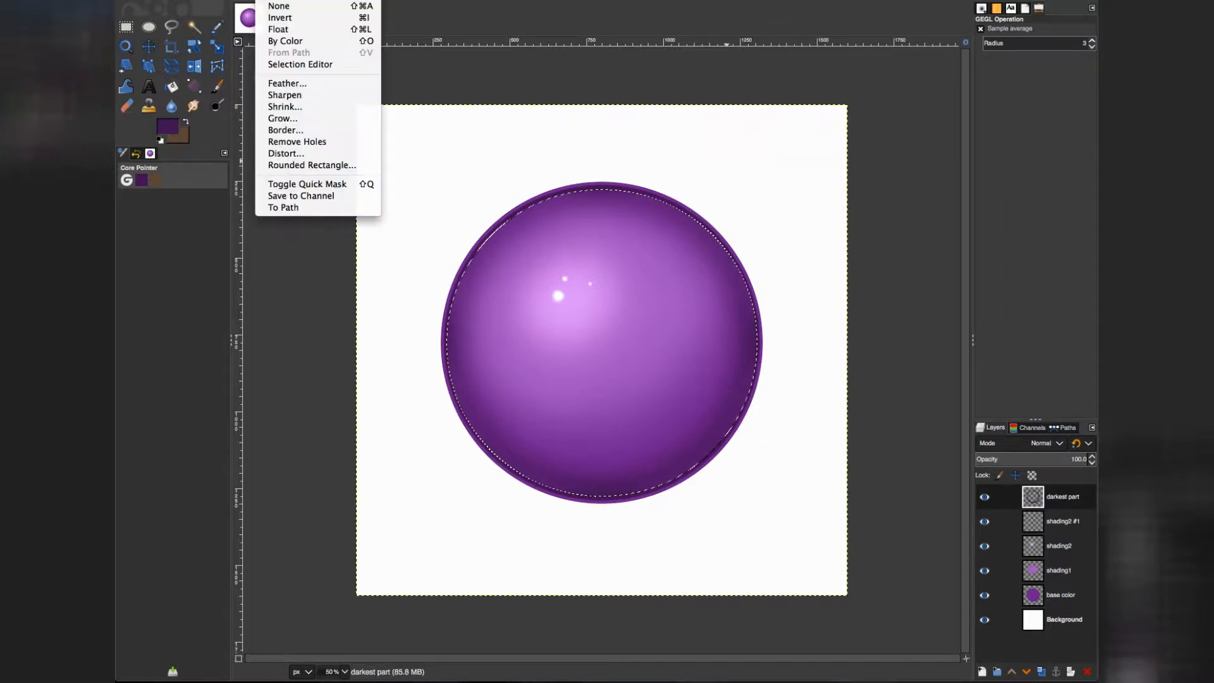
pyautogui.click(279, 6)
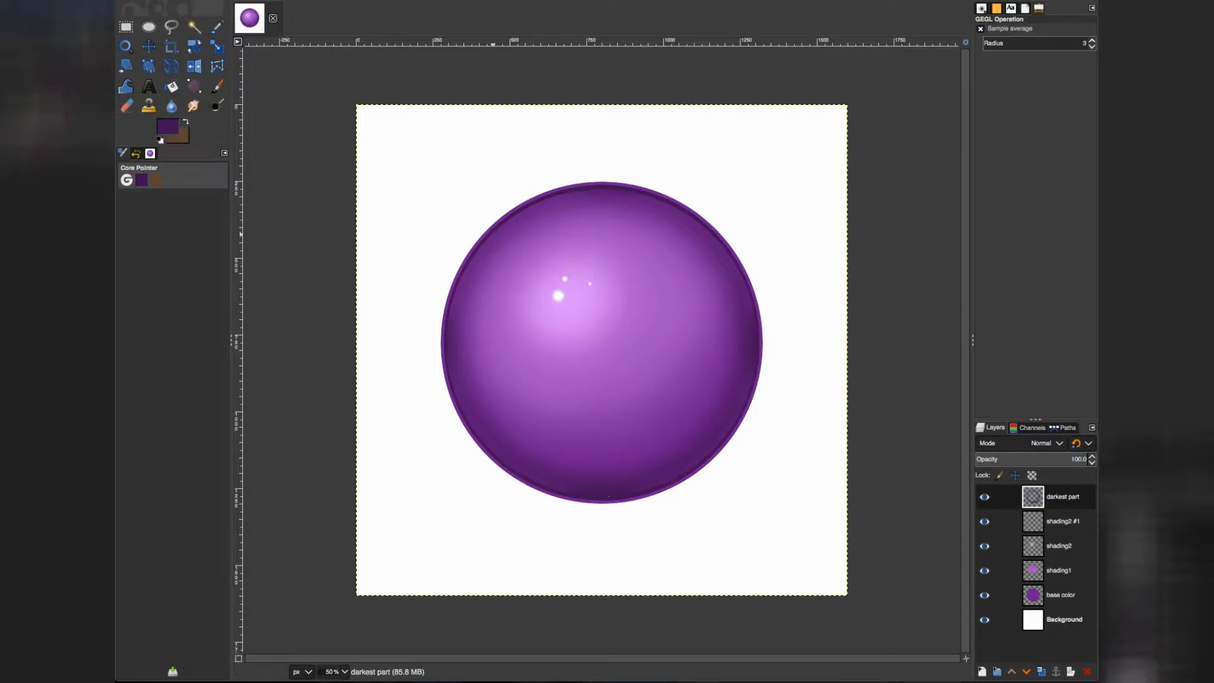
pyautogui.click(480, 1)
pyautogui.moveTo(490, 50)
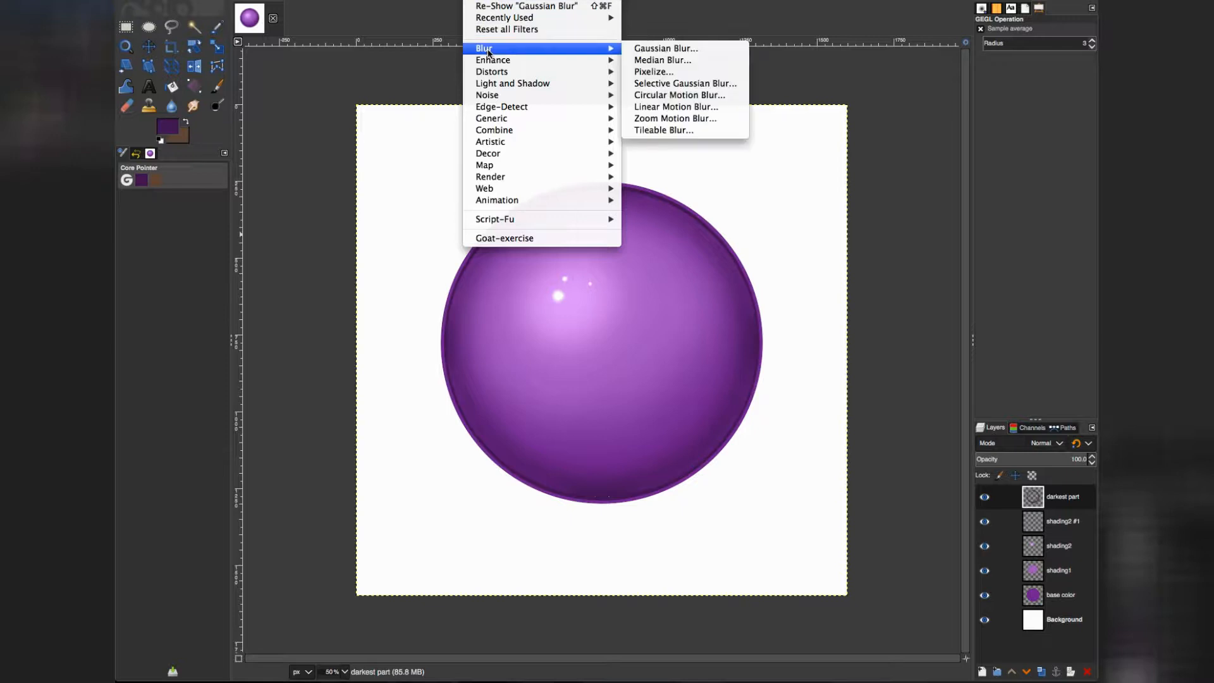
pyautogui.click(639, 49)
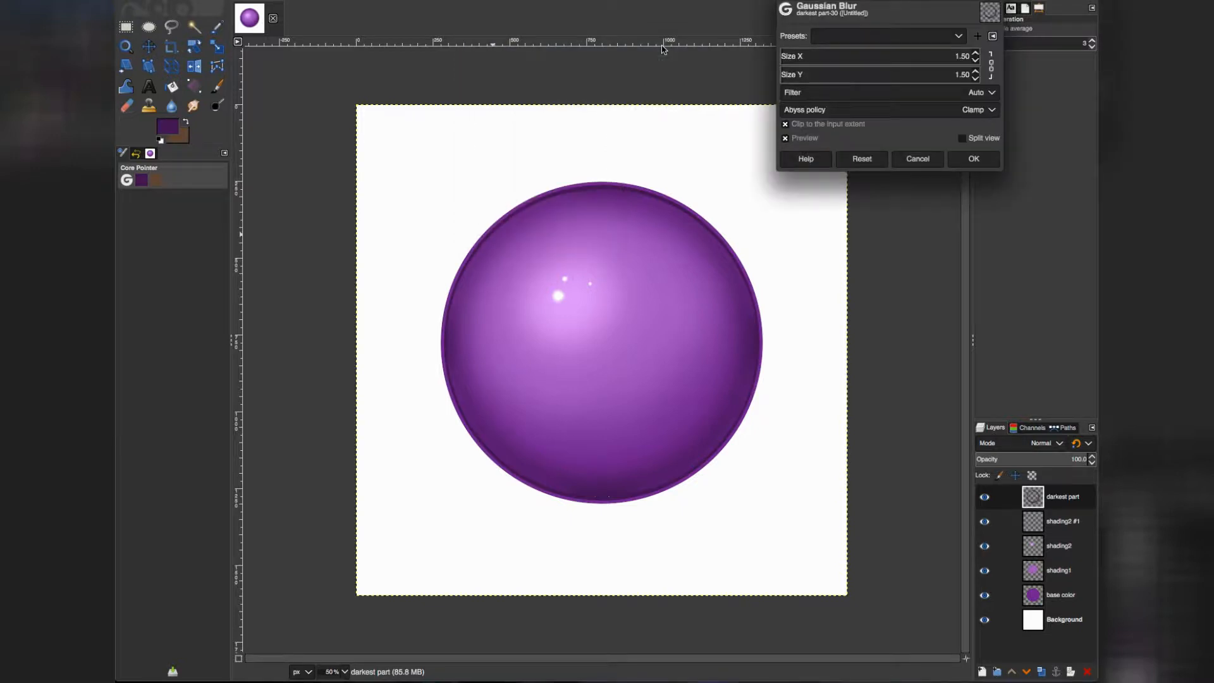
pyautogui.click(789, 55)
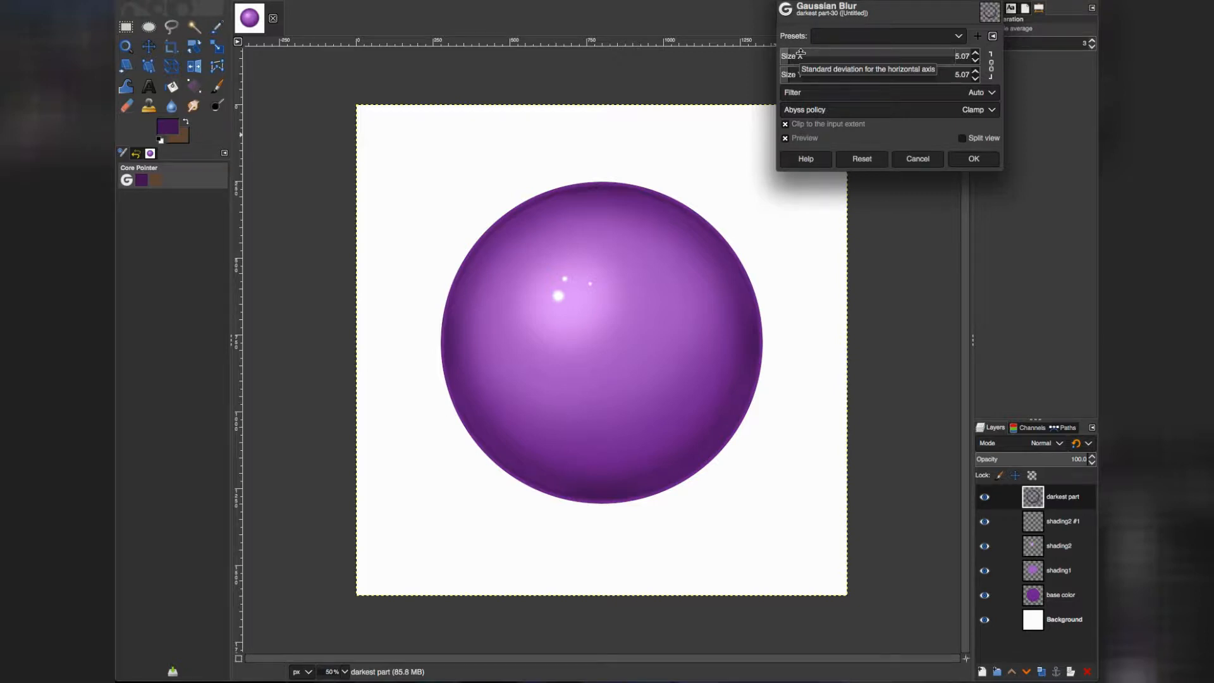
pyautogui.click(801, 53)
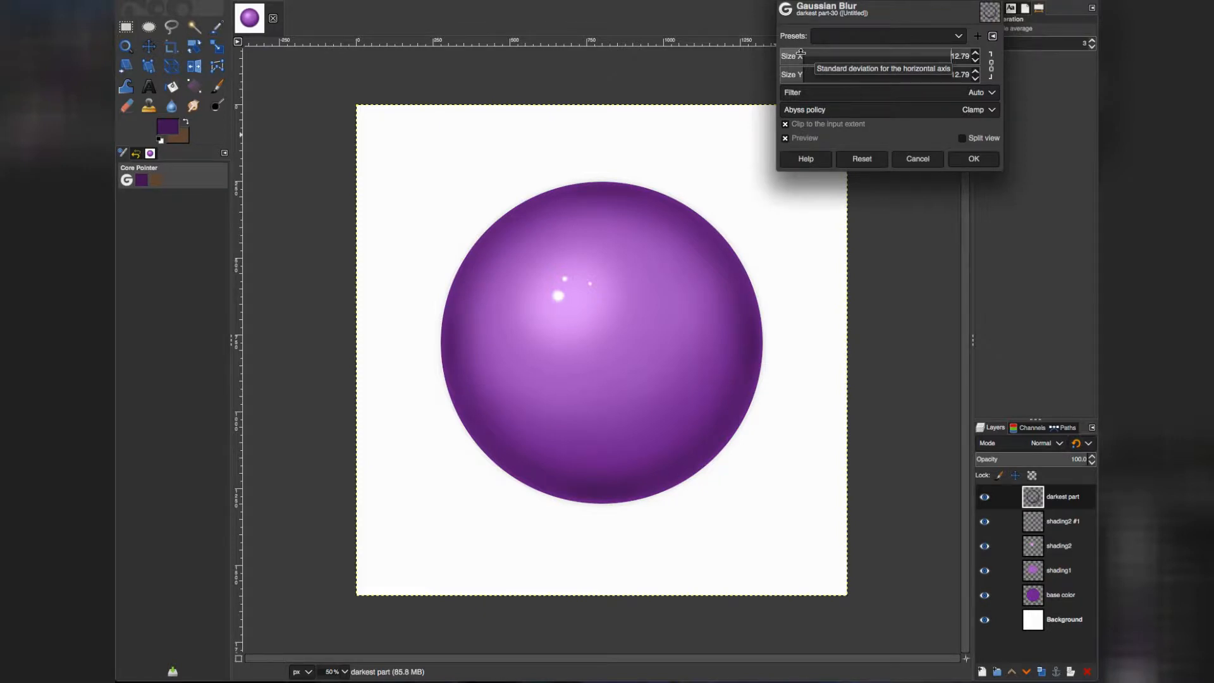
pyautogui.moveTo(800, 53); pyautogui.dragTo(797, 54)
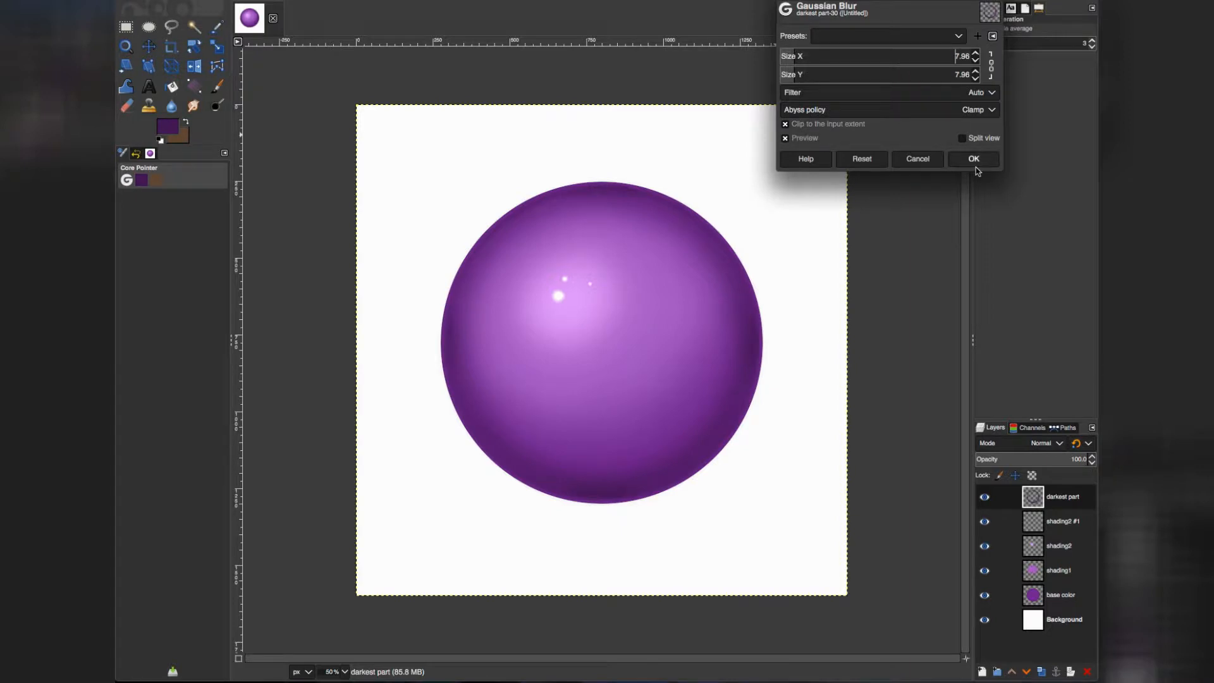
pyautogui.click(790, 54)
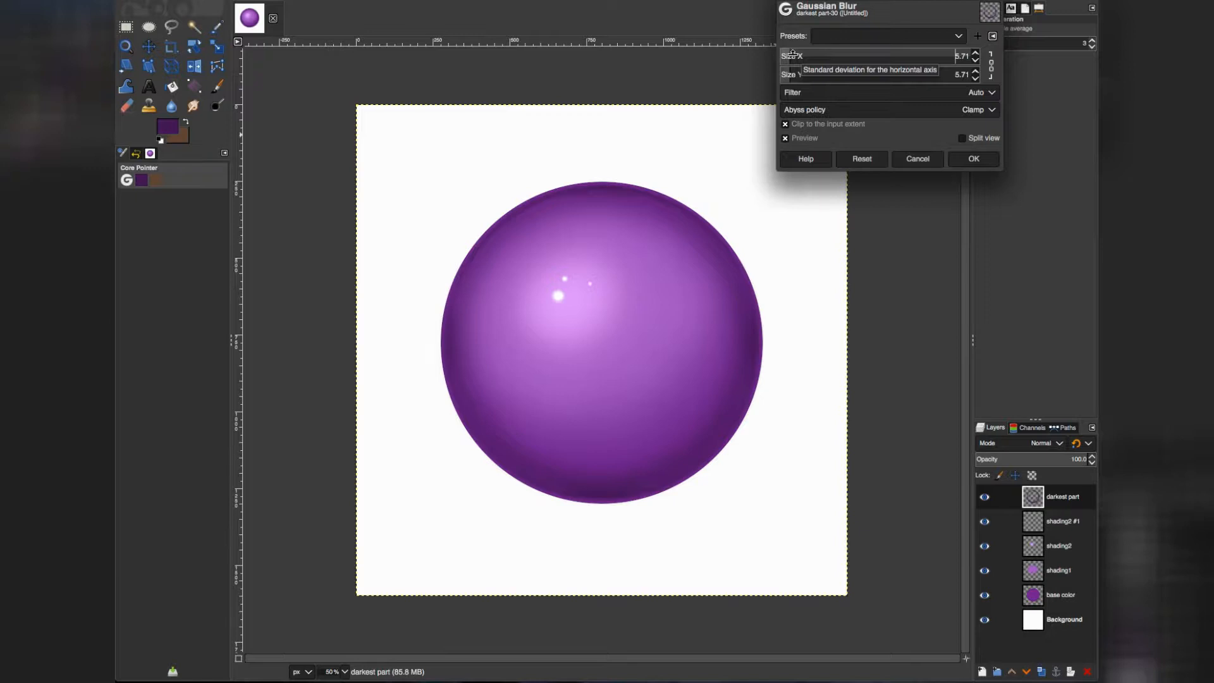
pyautogui.scroll(3, 794, 54)
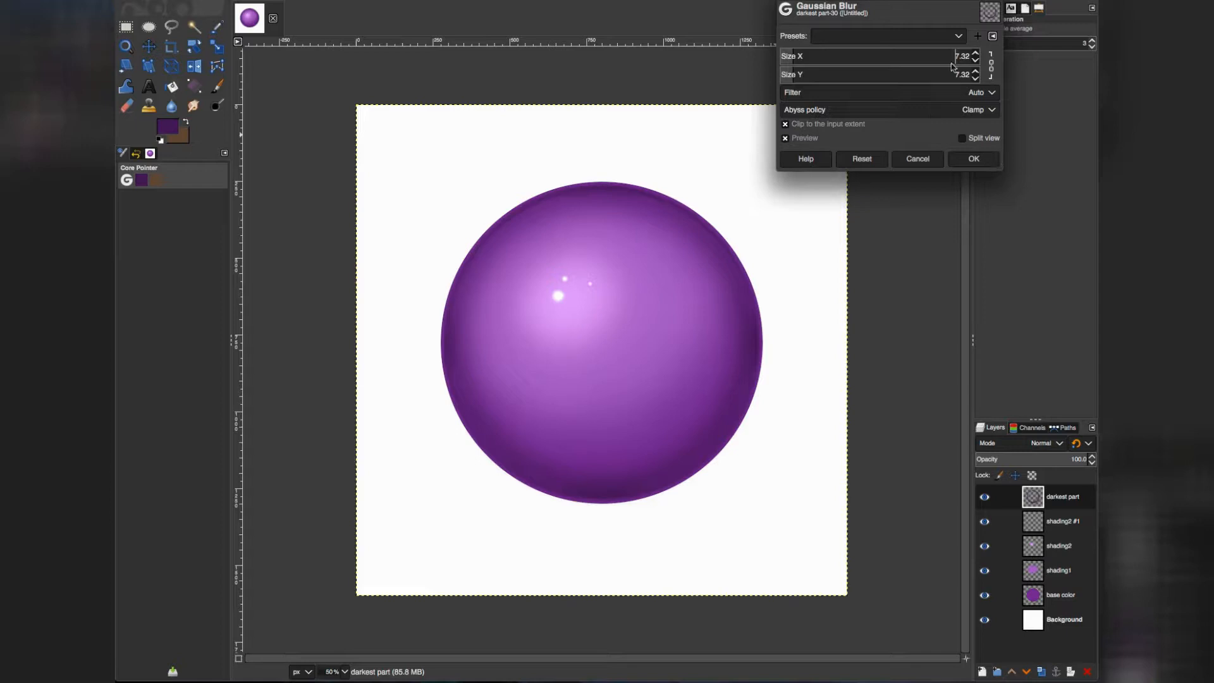
pyautogui.click(973, 160)
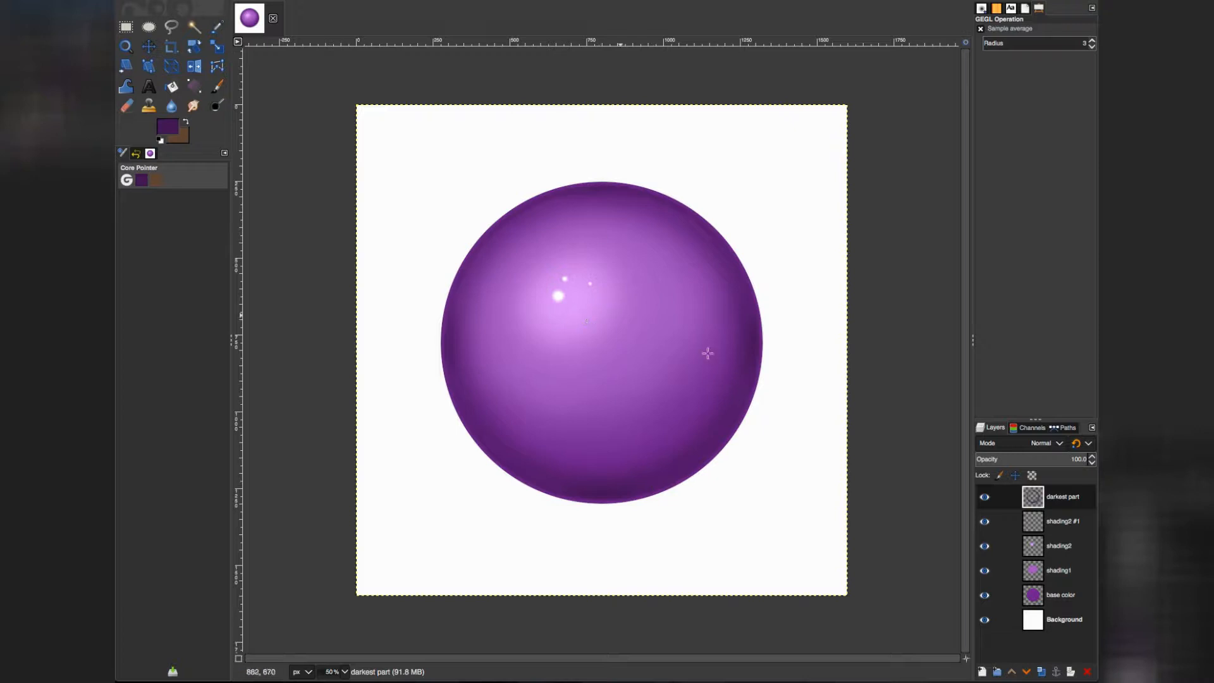
# Create another 1600 × 1600 px layer filled with transparency above the darkest part layer
pyautogui.click(1070, 502)
pyautogui.click(984, 671)
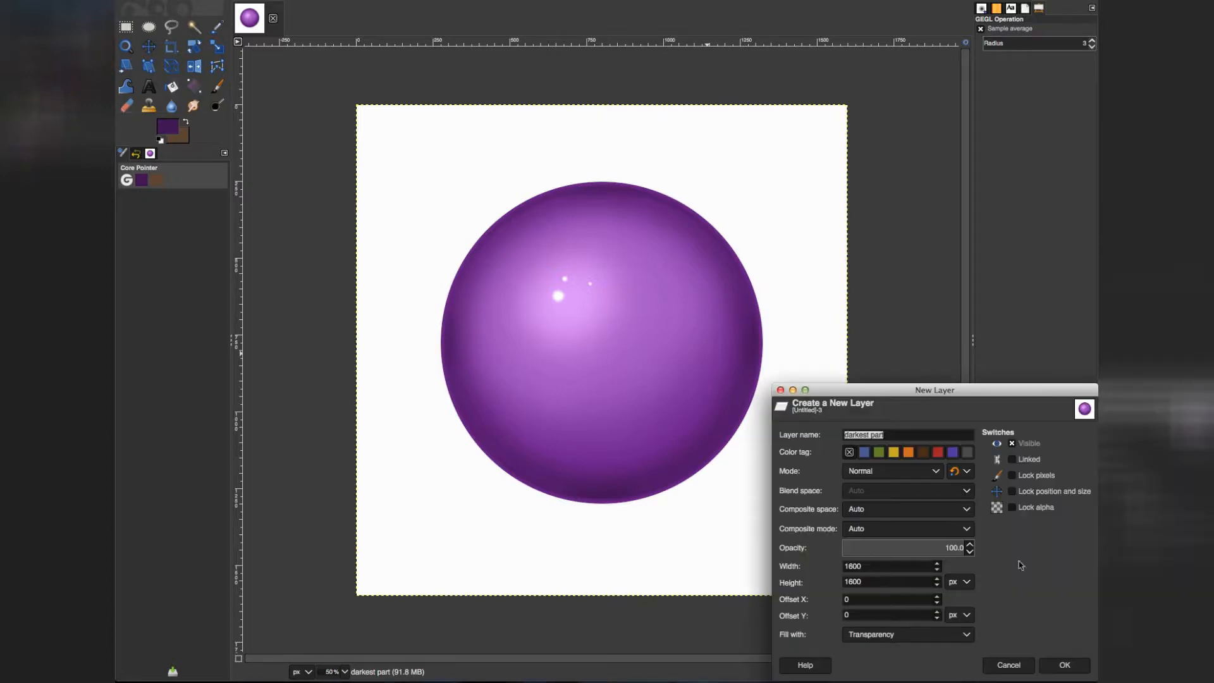
pyautogui.click(889, 434)
pyautogui.click(1065, 665)
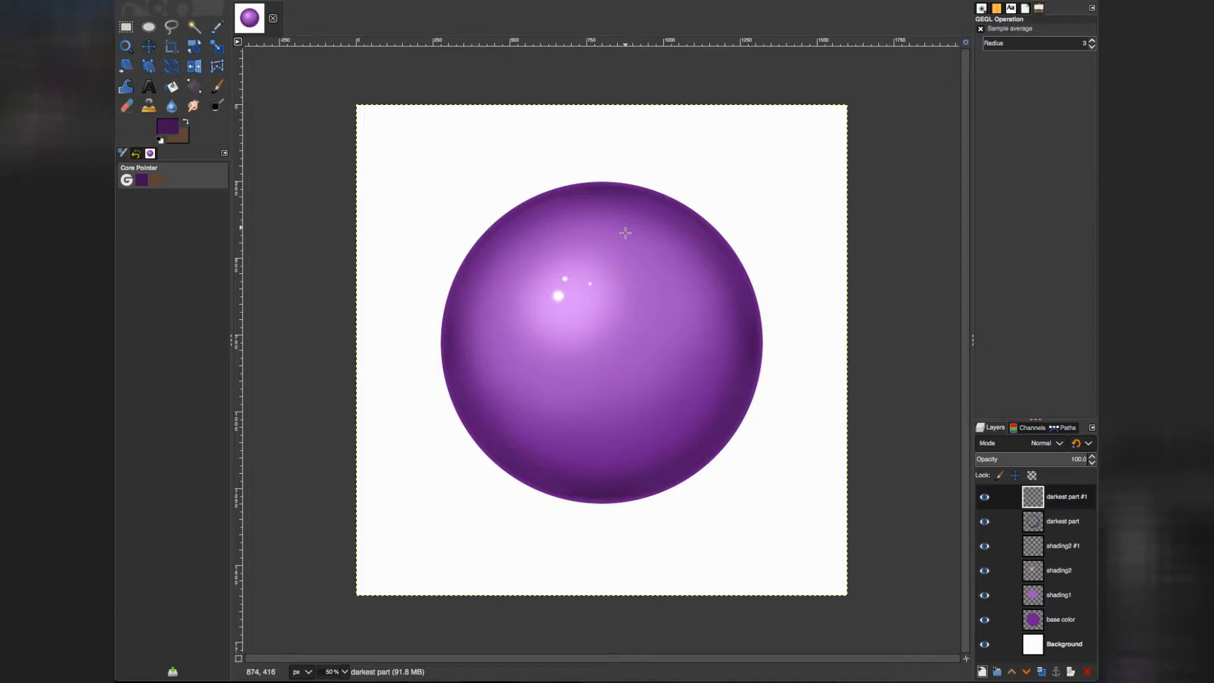
# Make a circular selection of 1034 × 1034 px at position 268, 244, nearly matching the sphere's outline but shifted slightly up and left
pyautogui.click(149, 26)
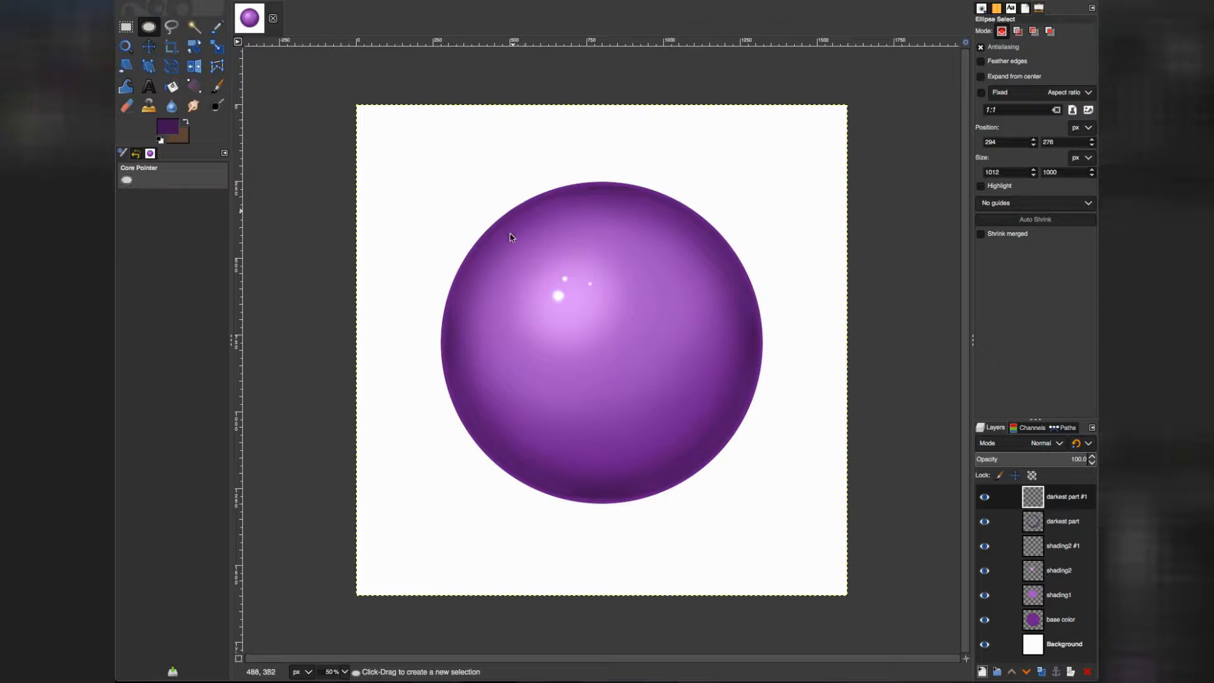
pyautogui.moveTo(466, 176); pyautogui.dragTo(751, 494)
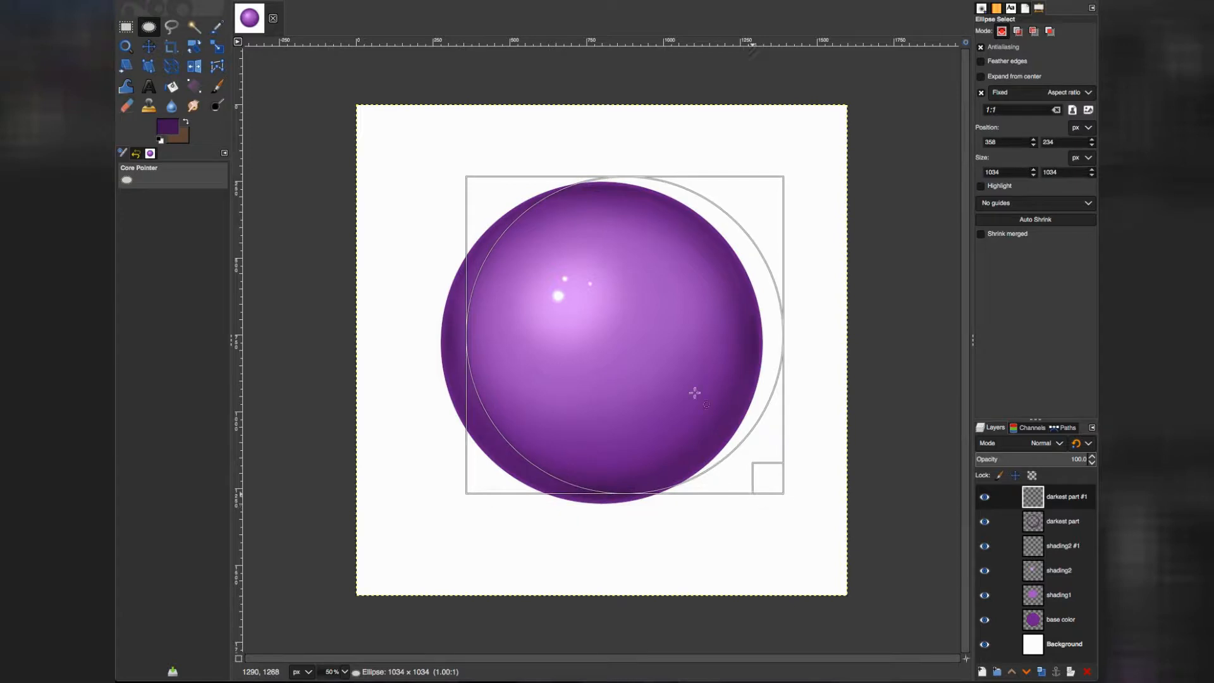
pyautogui.moveTo(676, 359); pyautogui.dragTo(661, 361)
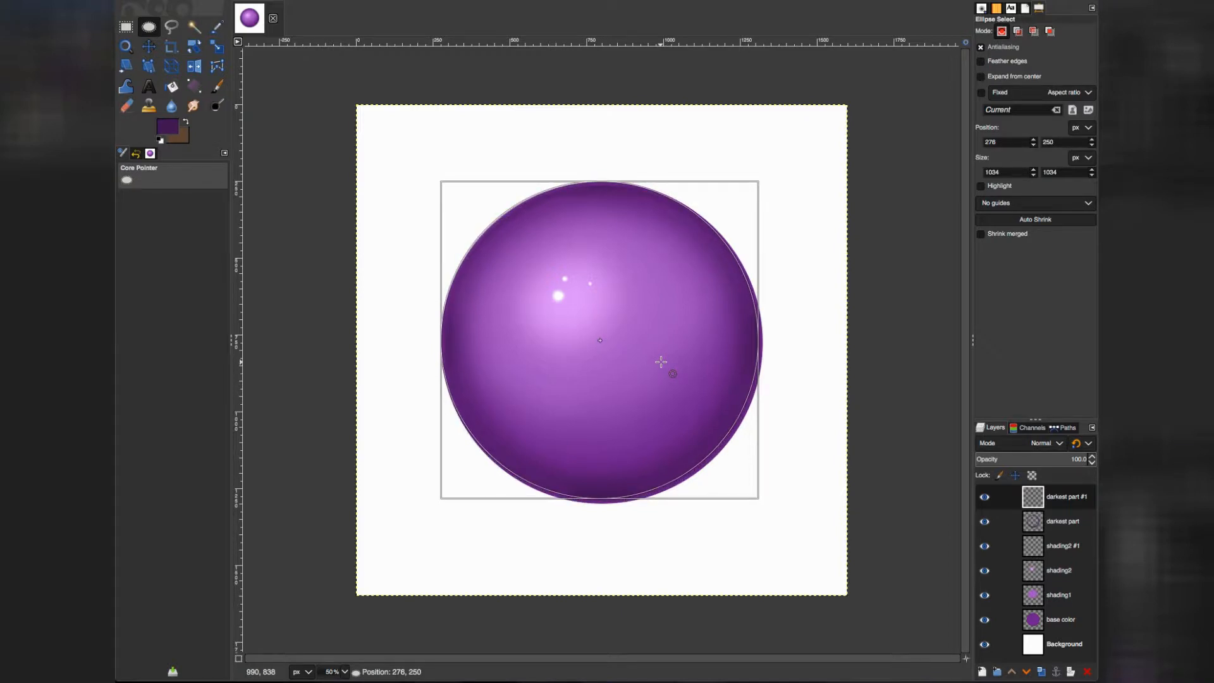
pyautogui.moveTo(661, 362); pyautogui.dragTo(660, 361)
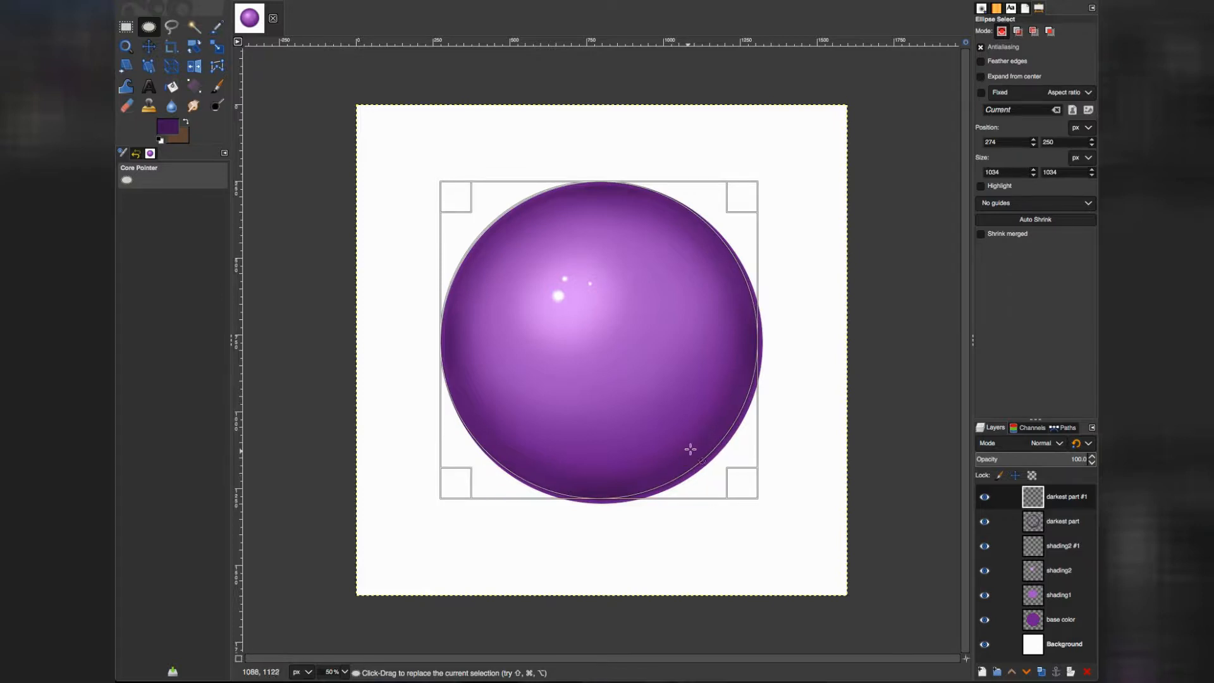
pyautogui.moveTo(690, 449); pyautogui.dragTo(688, 446)
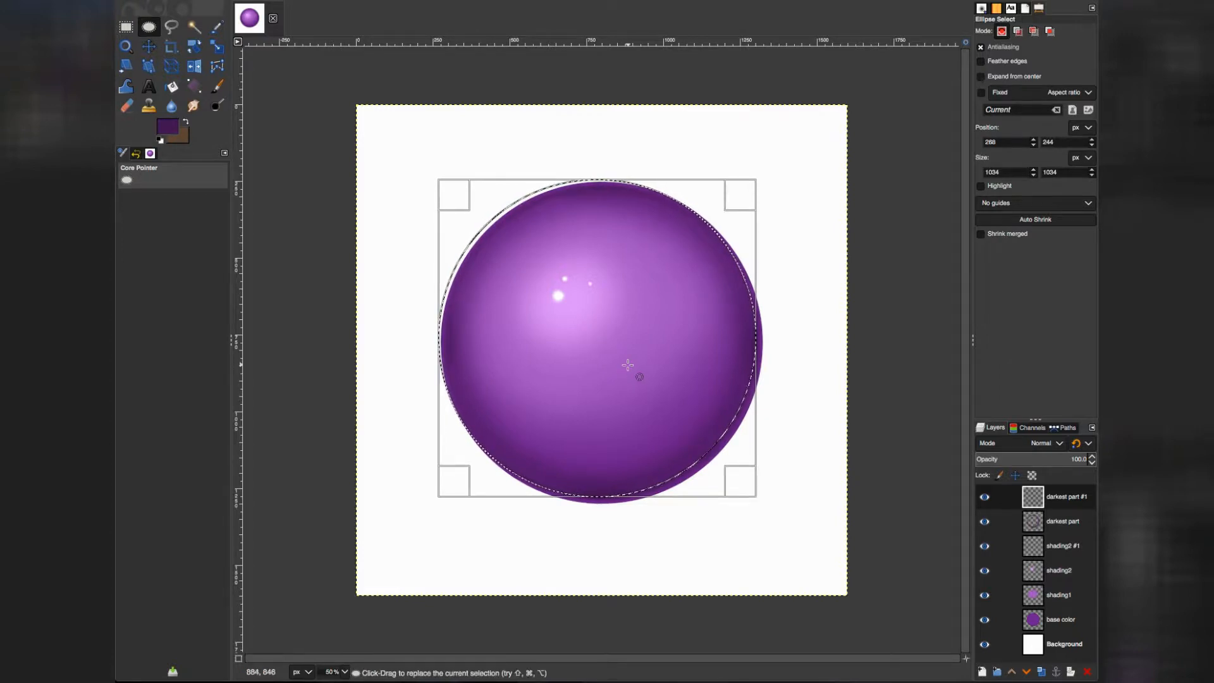
pyautogui.click(612, 350)
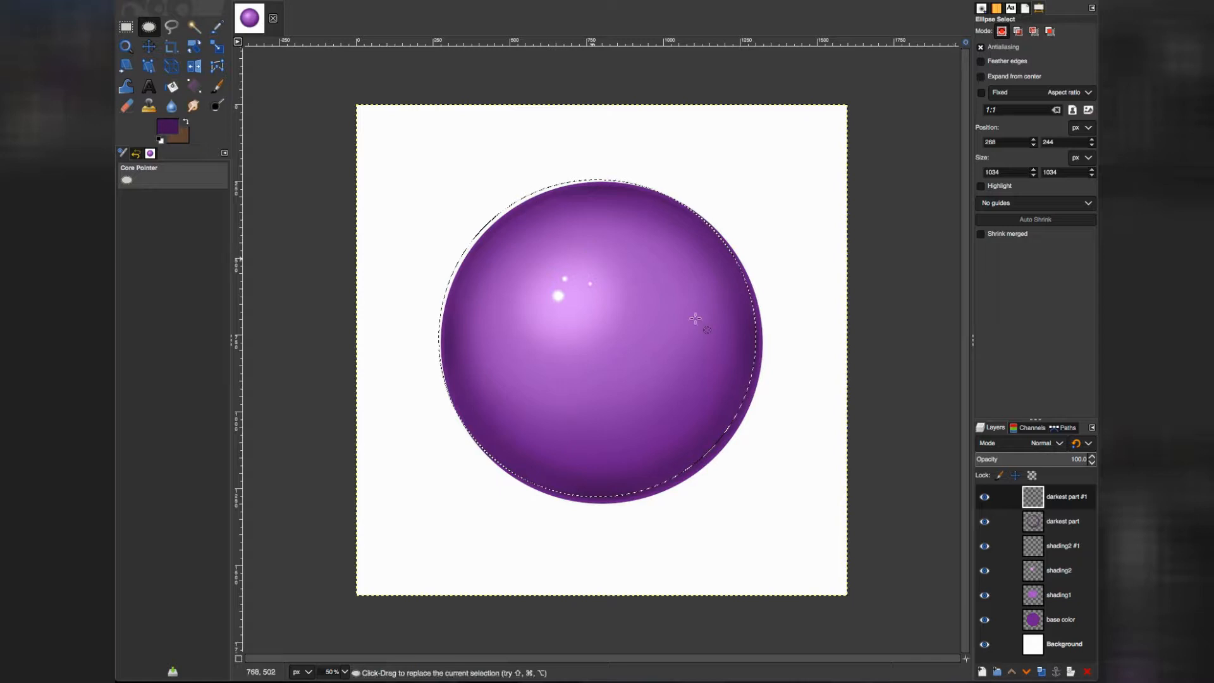
# Subtract a 1082 × 1088 px ellipse at position 204, 166 from the selection, leaving a thin crescent along the sphere's lower-right edge
pyautogui.press('ctrl')
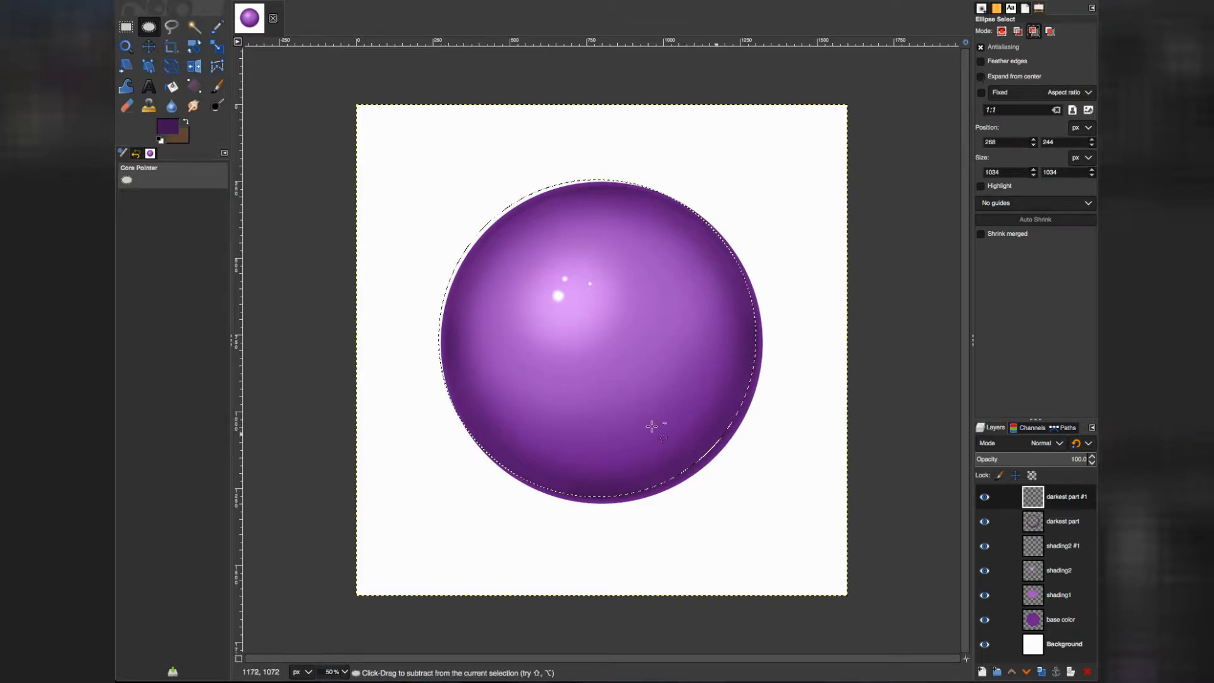
pyautogui.click(422, 161)
pyautogui.moveTo(680, 419); pyautogui.dragTo(751, 480)
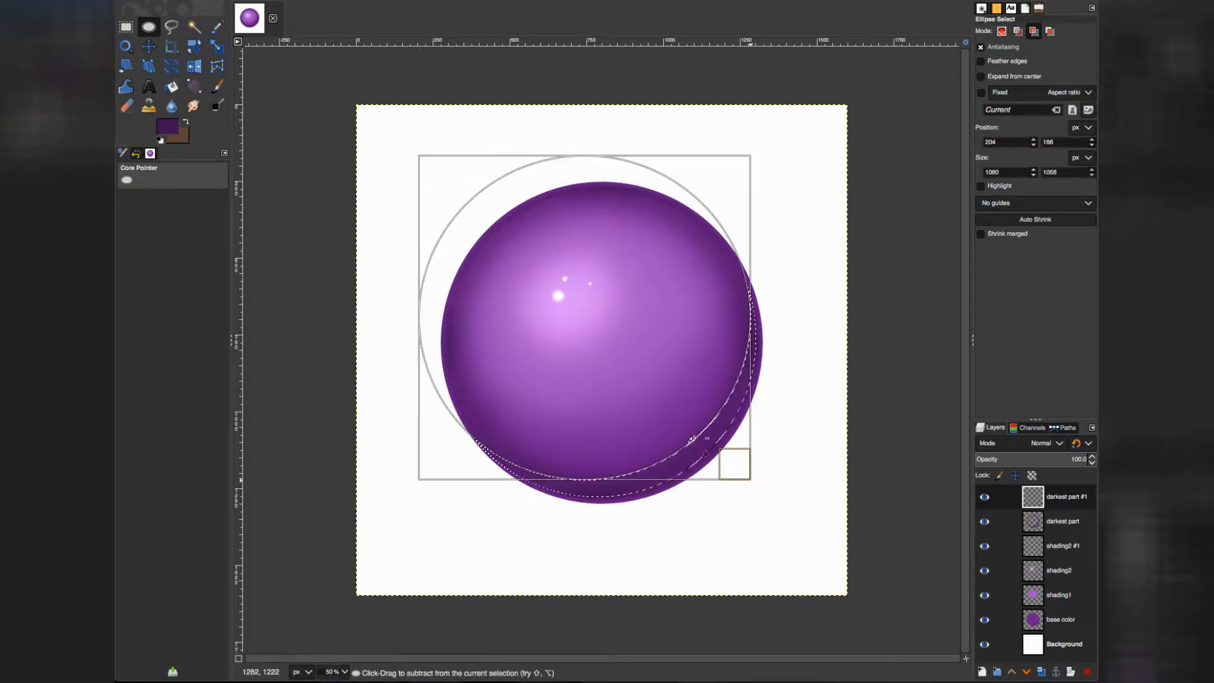
pyautogui.moveTo(744, 480); pyautogui.dragTo(745, 489)
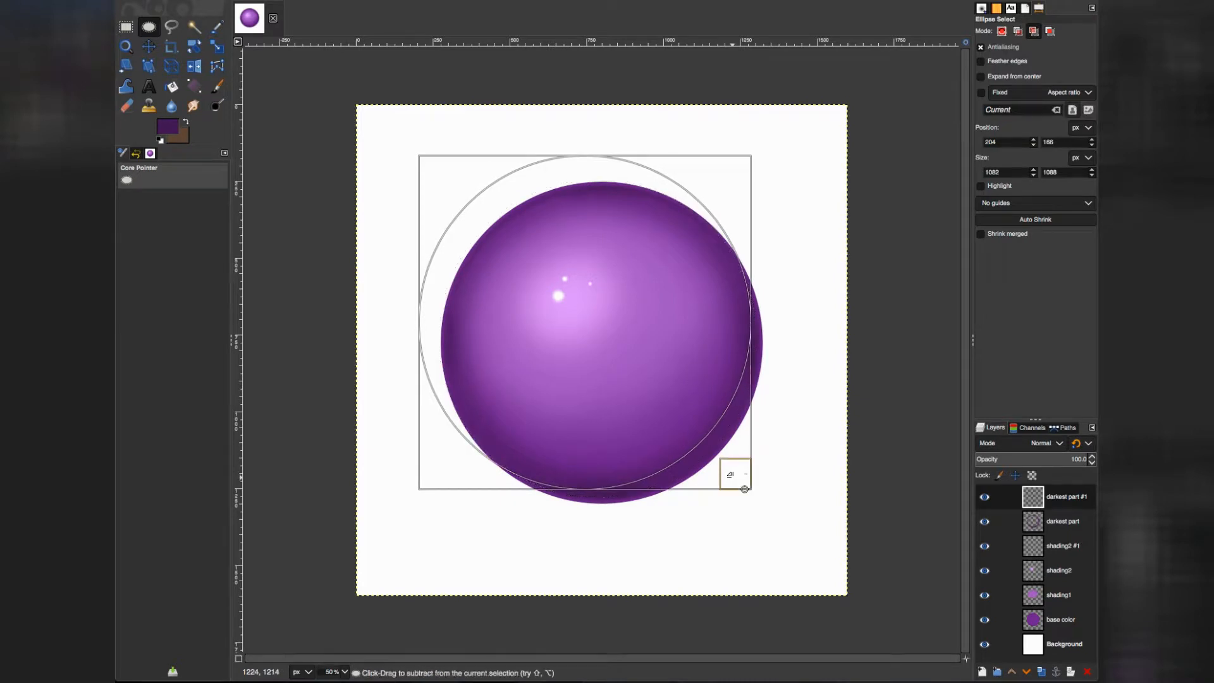
pyautogui.click(636, 382)
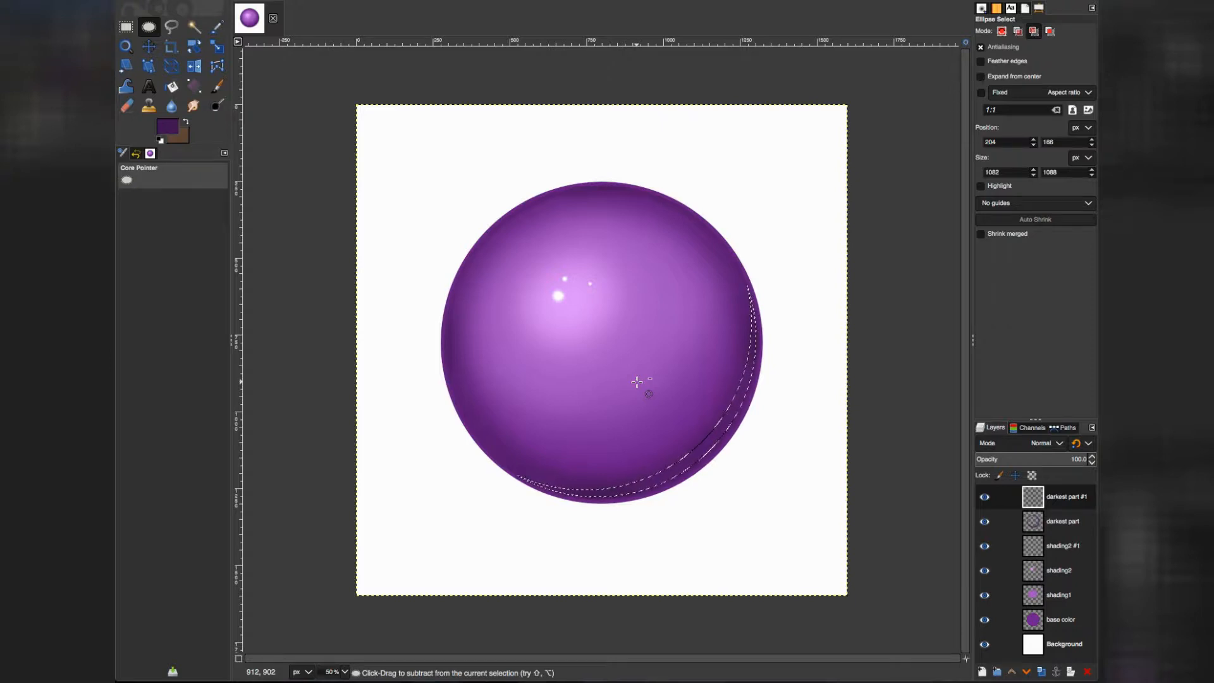
# Fill the crescent selection with very dark purple 22092c on the darkest part #1 layer and clear the selection
pyautogui.click(168, 127)
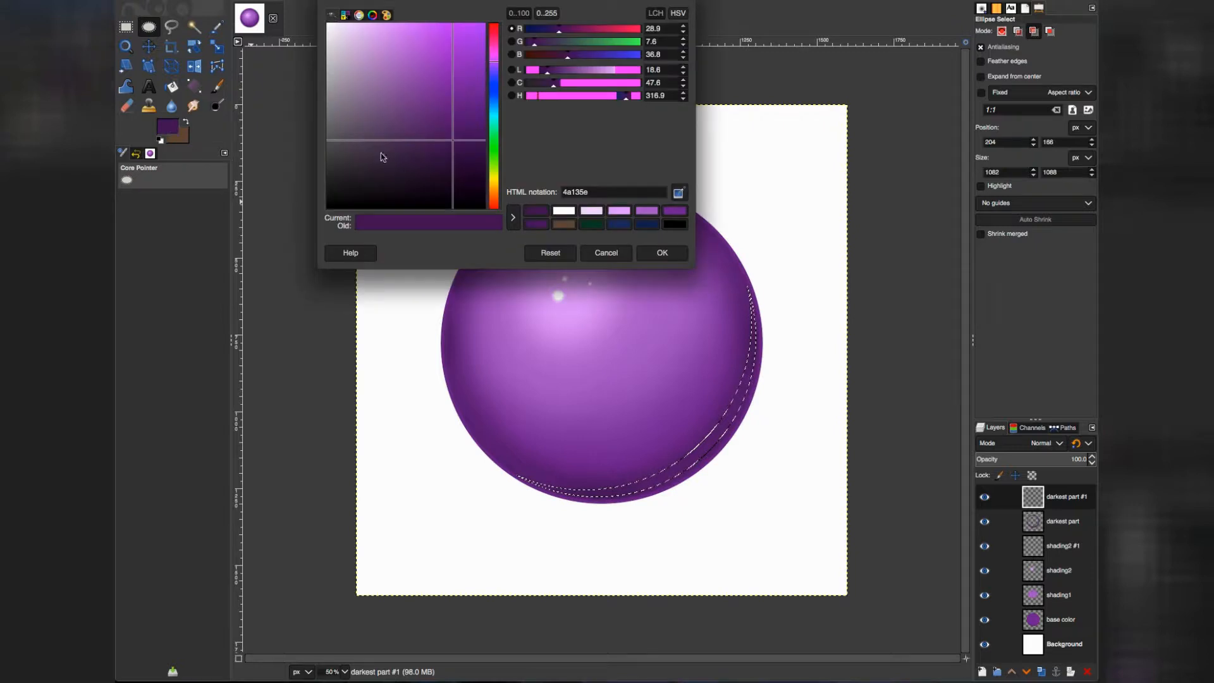
pyautogui.click(454, 178)
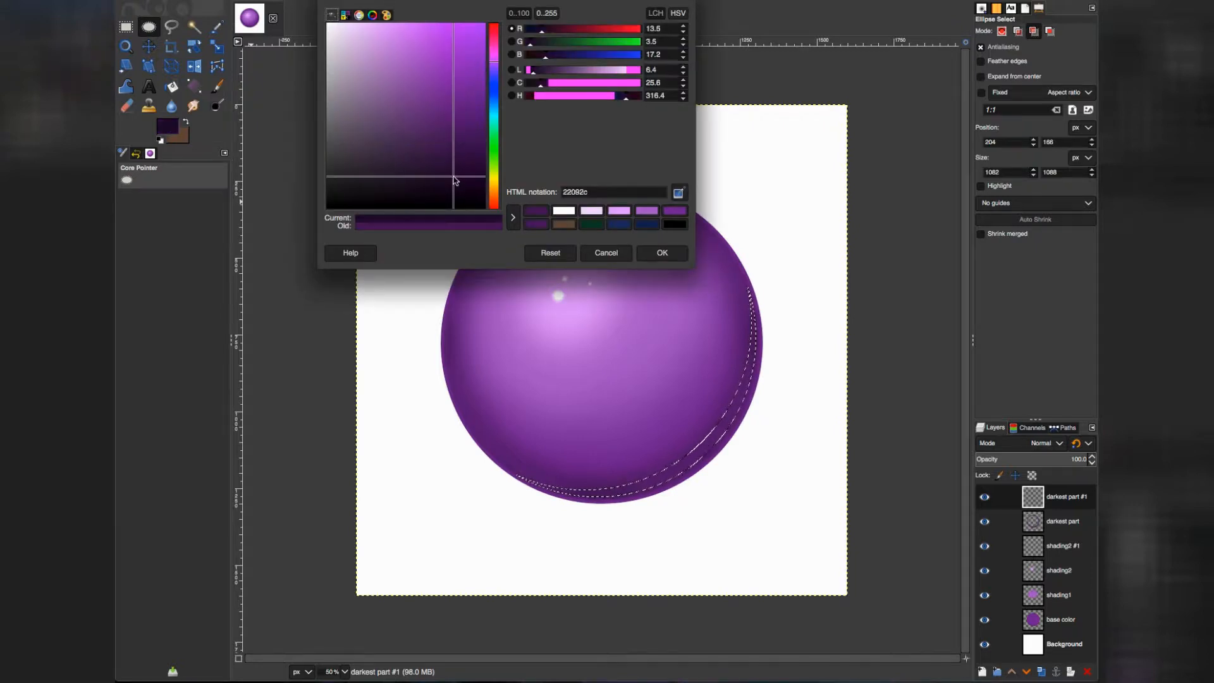
pyautogui.click(661, 254)
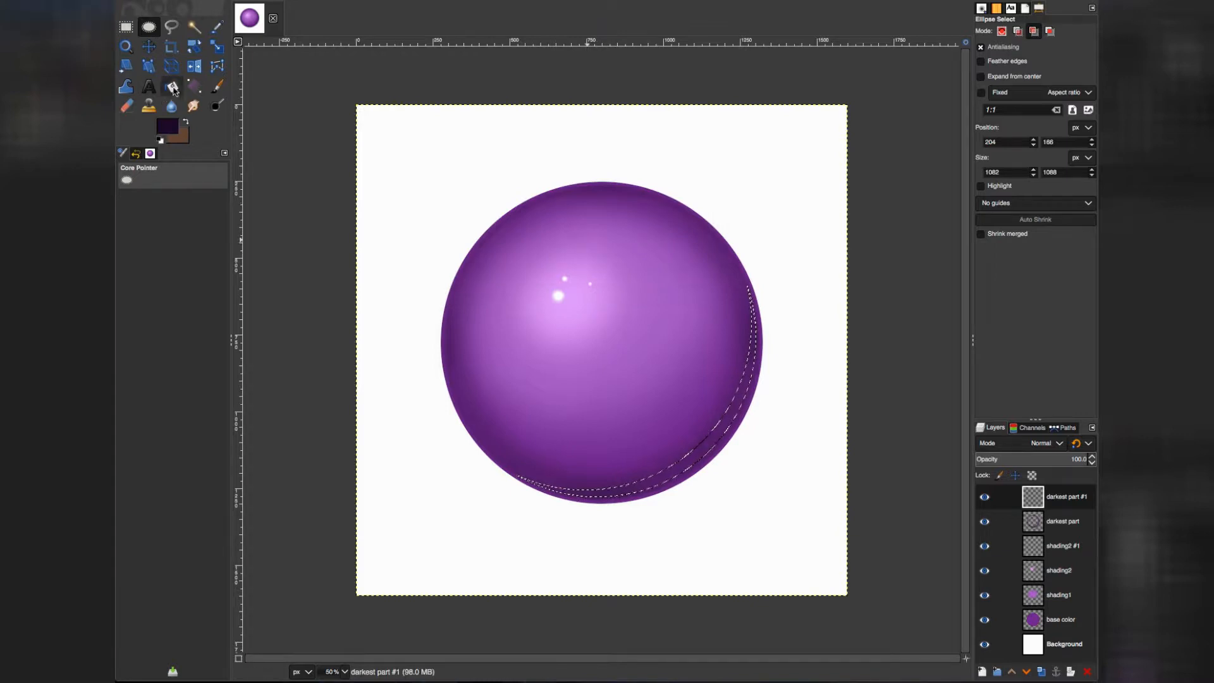
pyautogui.click(172, 88)
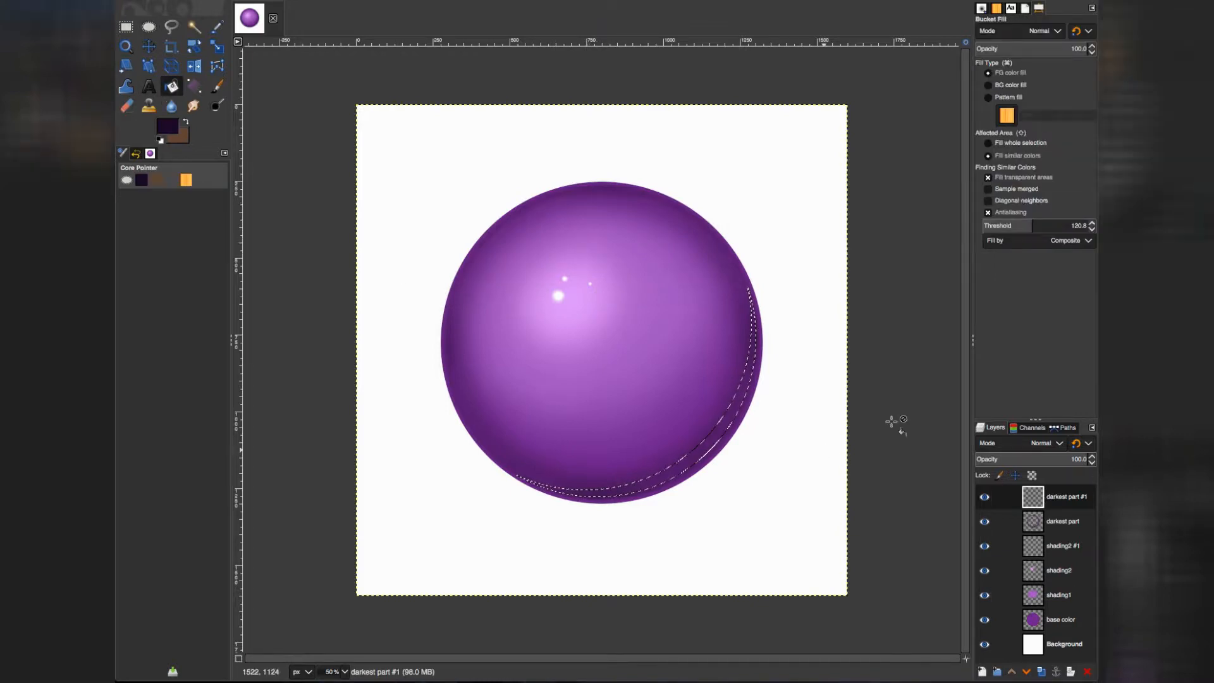
pyautogui.click(701, 451)
pyautogui.click(703, 452)
pyautogui.click(704, 452)
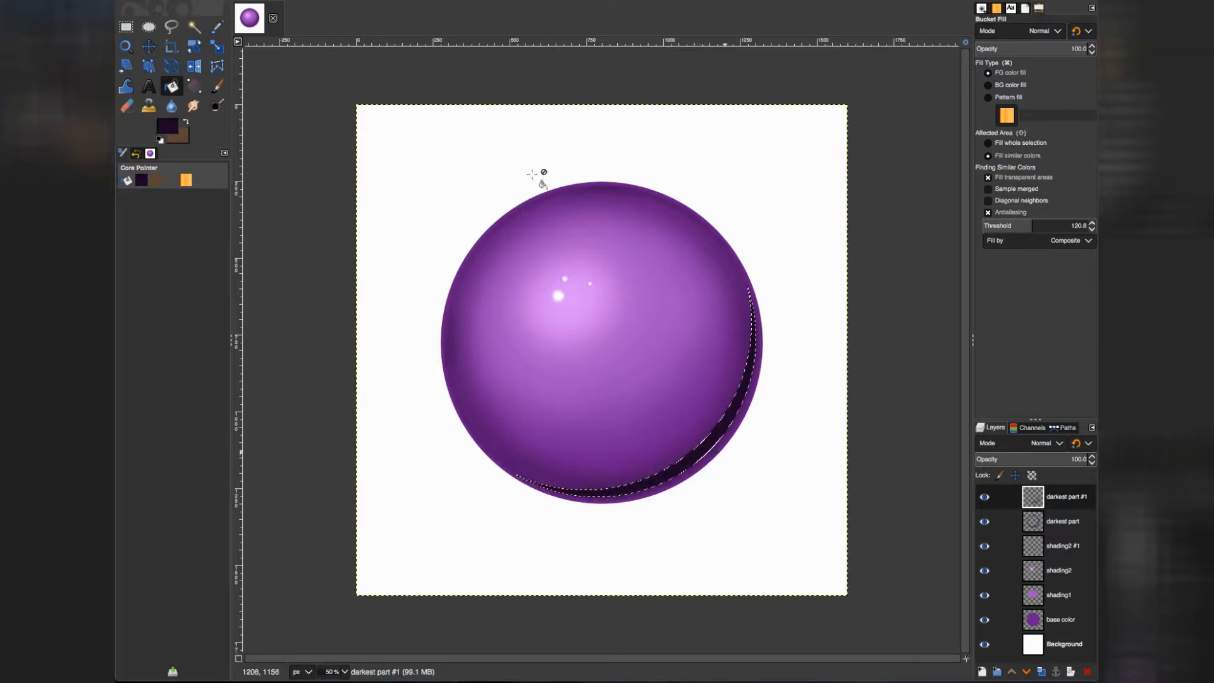
pyautogui.click(268, 0)
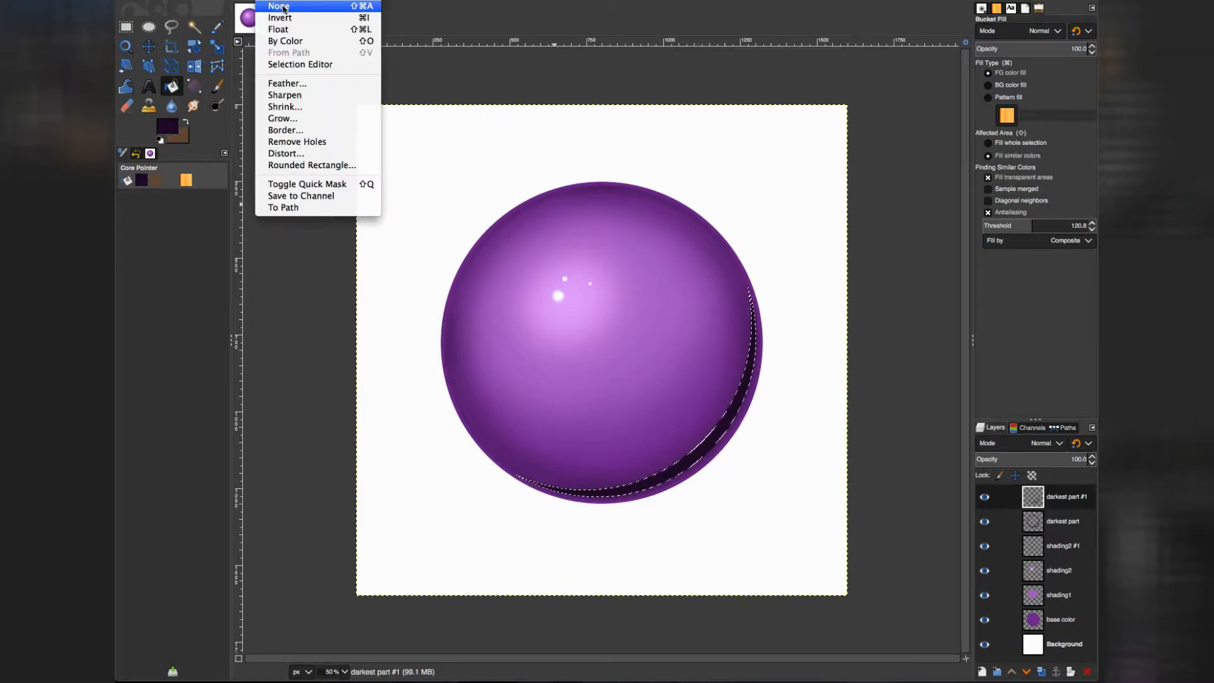
pyautogui.click(285, 5)
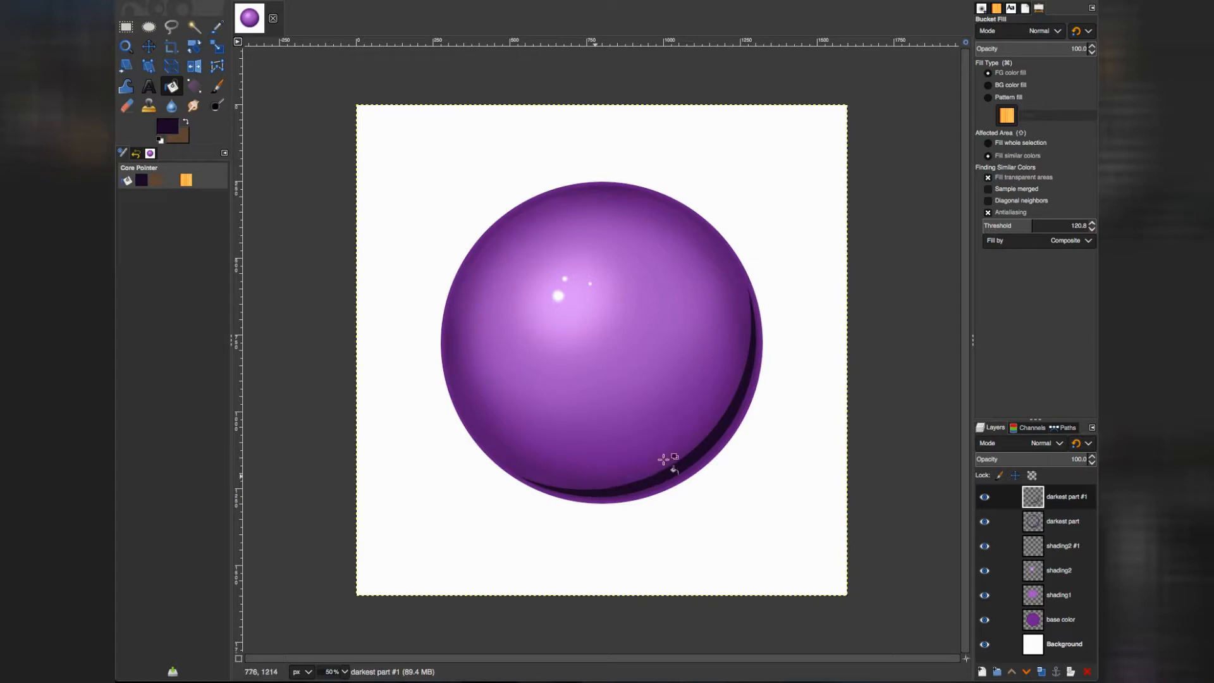
# Scale the darkest part #1 layer down slightly with its aspect ratio kept, pulling the crescent inward from the sphere's edge
pyautogui.click(219, 49)
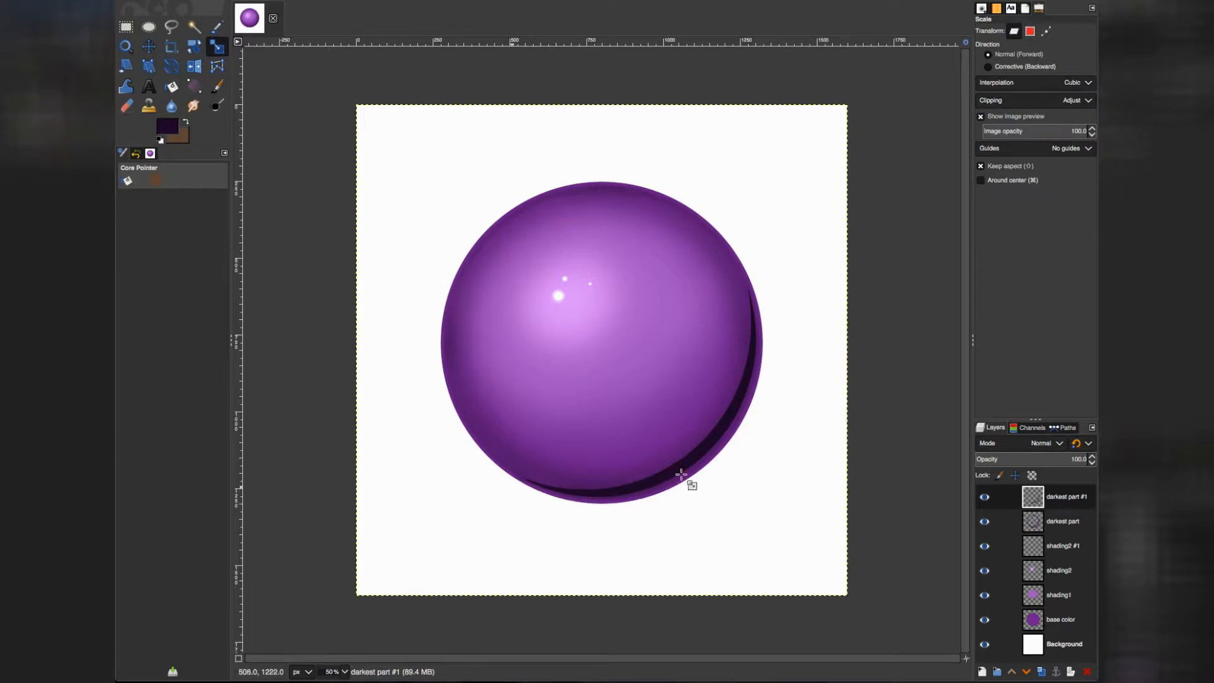
pyautogui.click(620, 478)
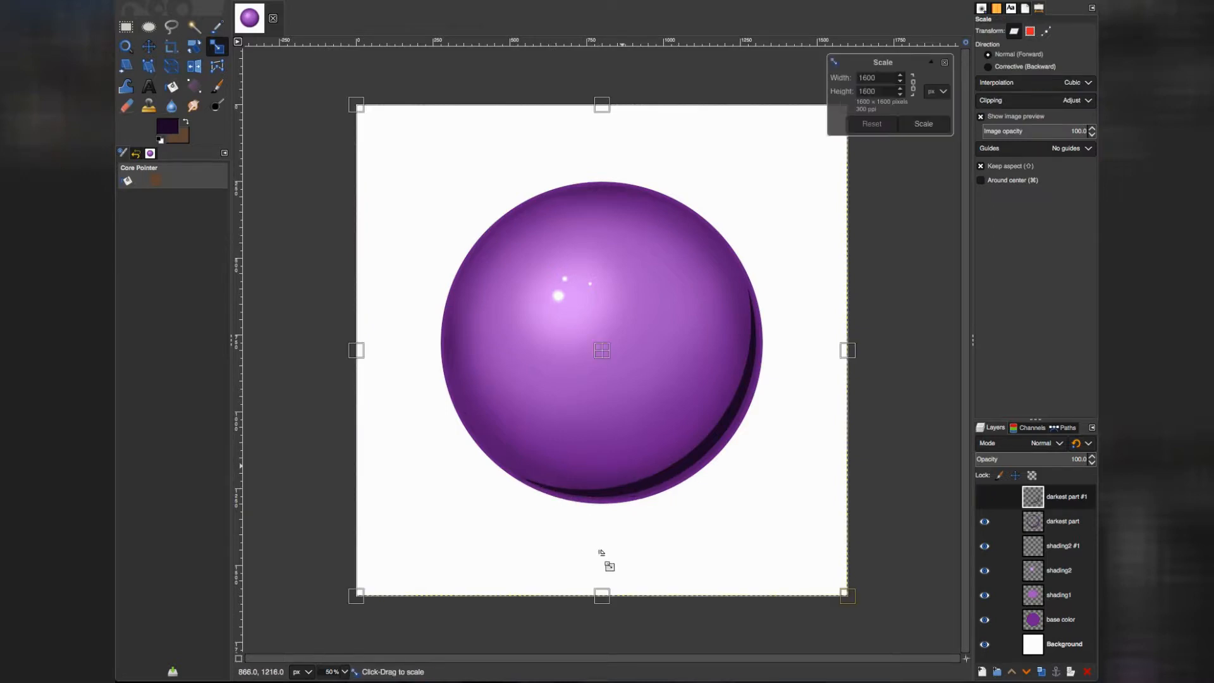
pyautogui.moveTo(600, 598); pyautogui.dragTo(600, 592)
pyautogui.press('Return')
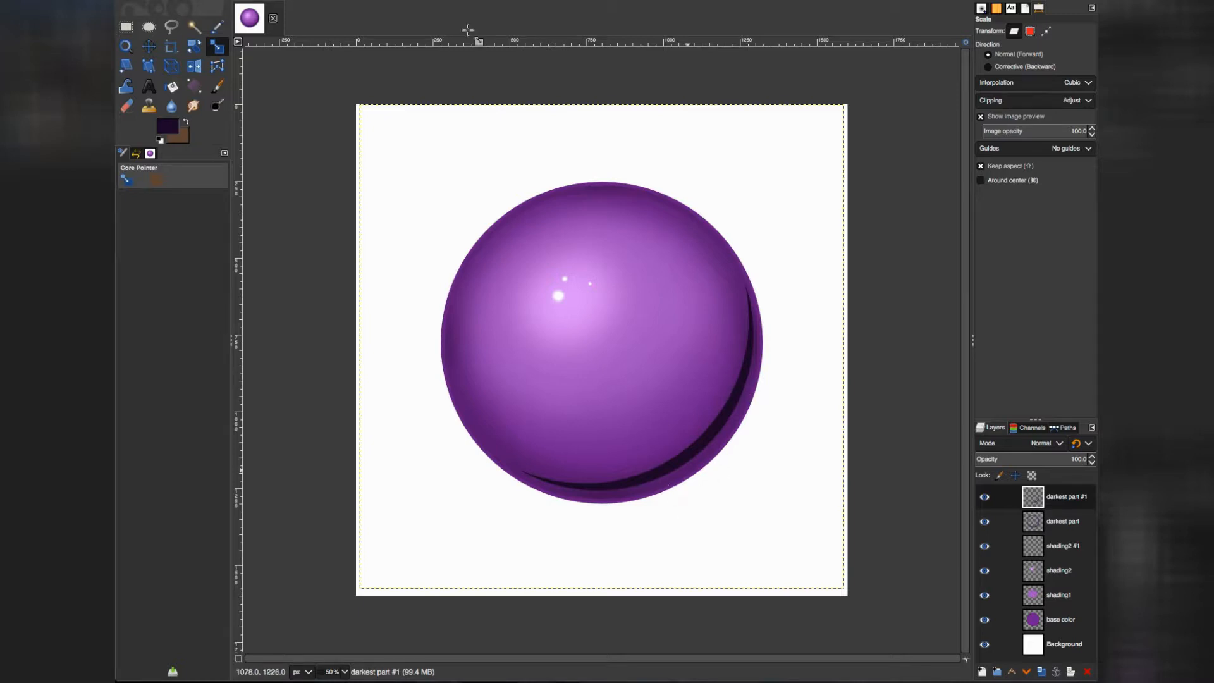
# Apply a Gaussian Blur of size 23.09 in X and Y to the dark crescent and nudge its layer slightly
pyautogui.click(479, 0)
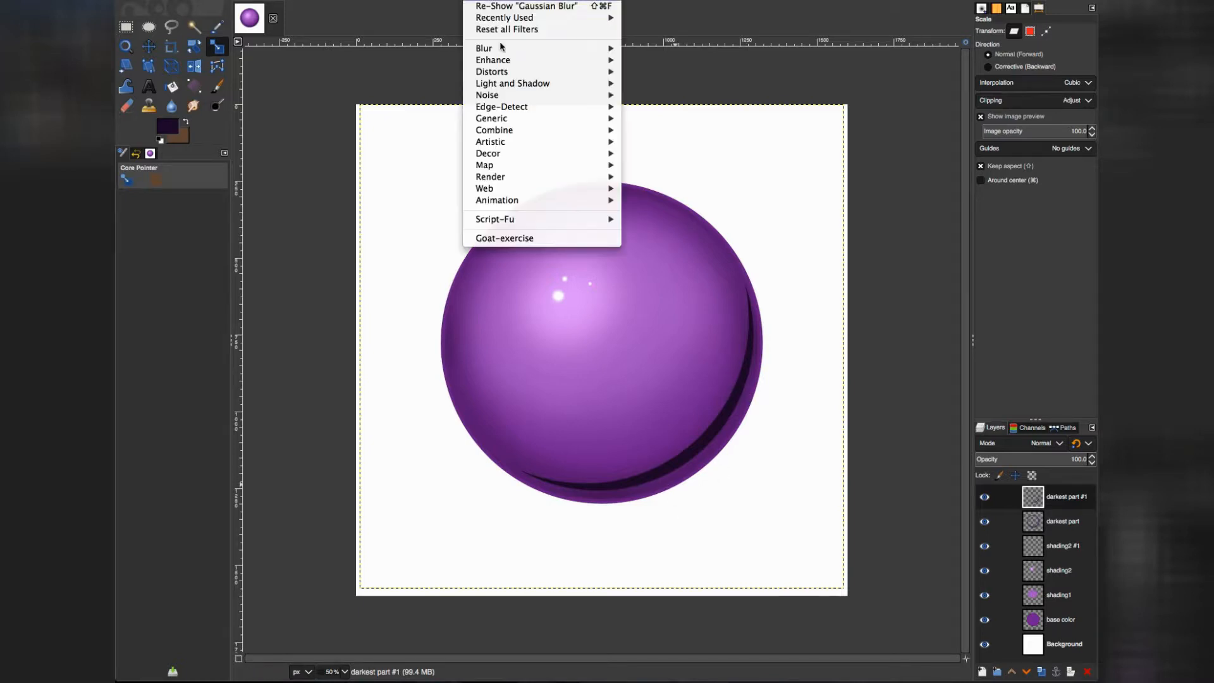
pyautogui.moveTo(499, 49)
pyautogui.click(637, 50)
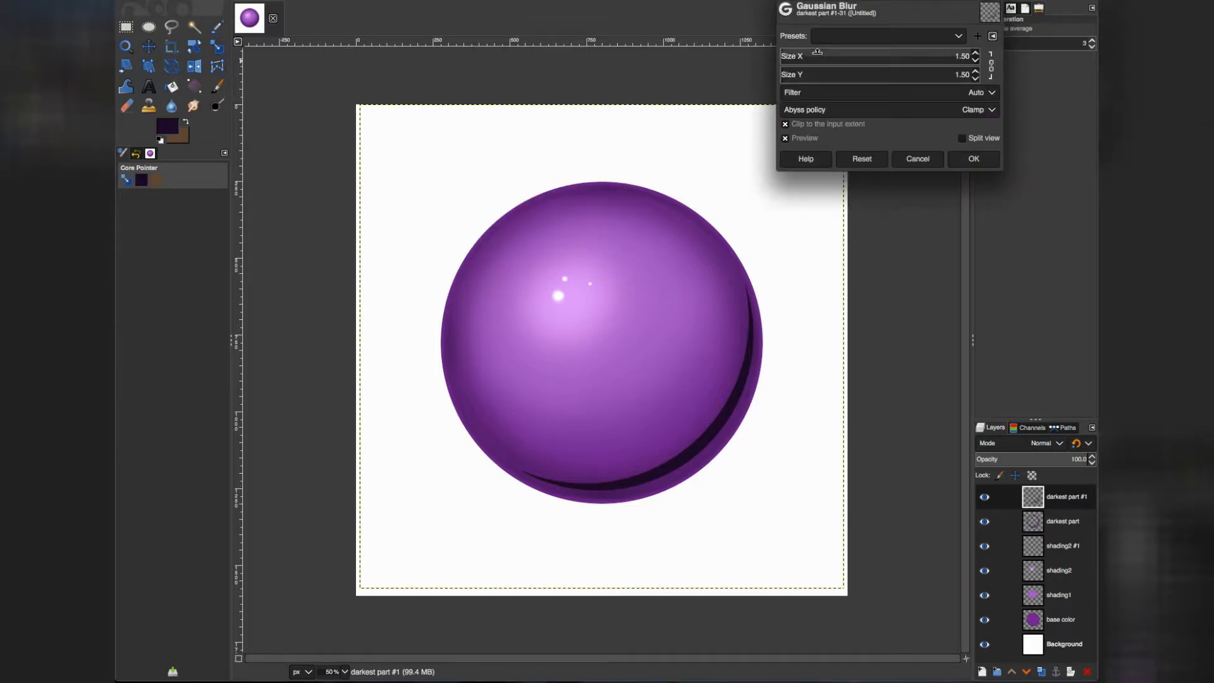
pyautogui.click(816, 52)
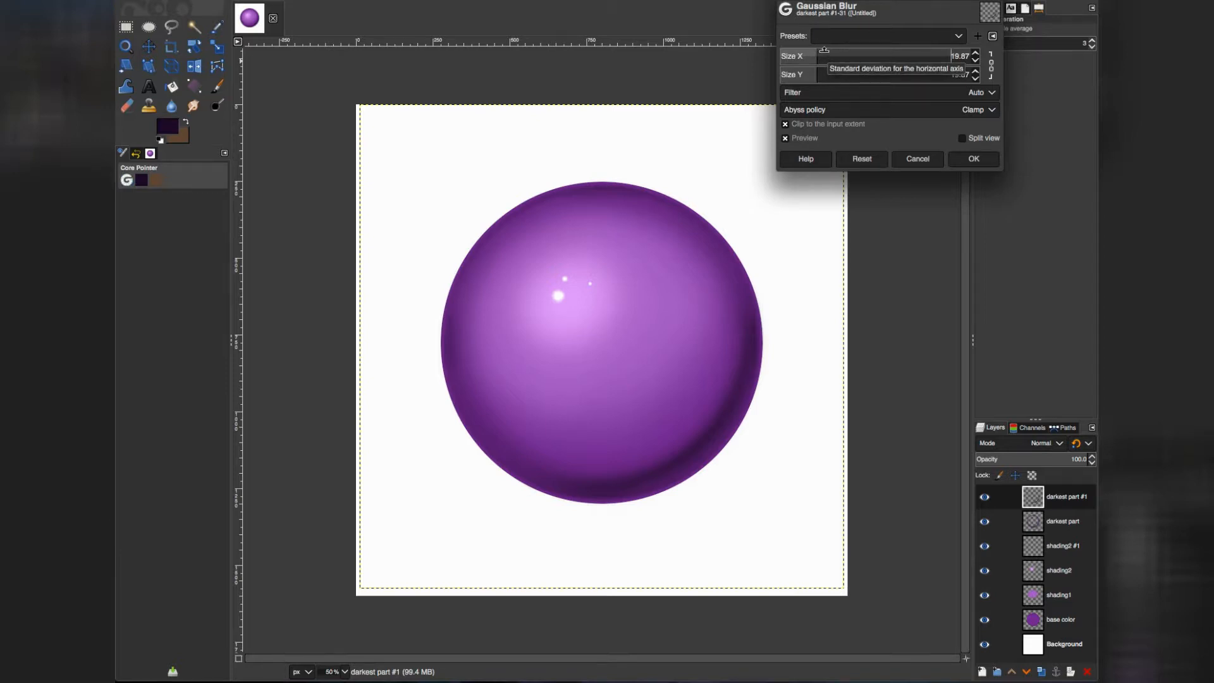
pyautogui.click(824, 49)
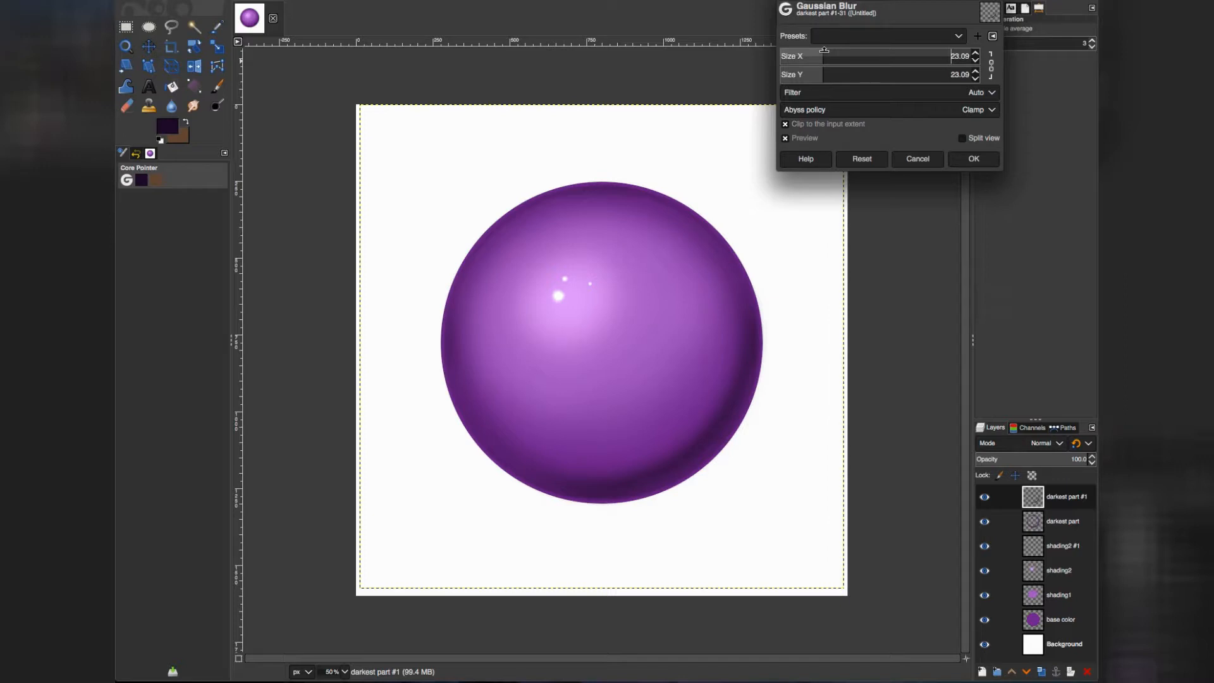
pyautogui.click(972, 162)
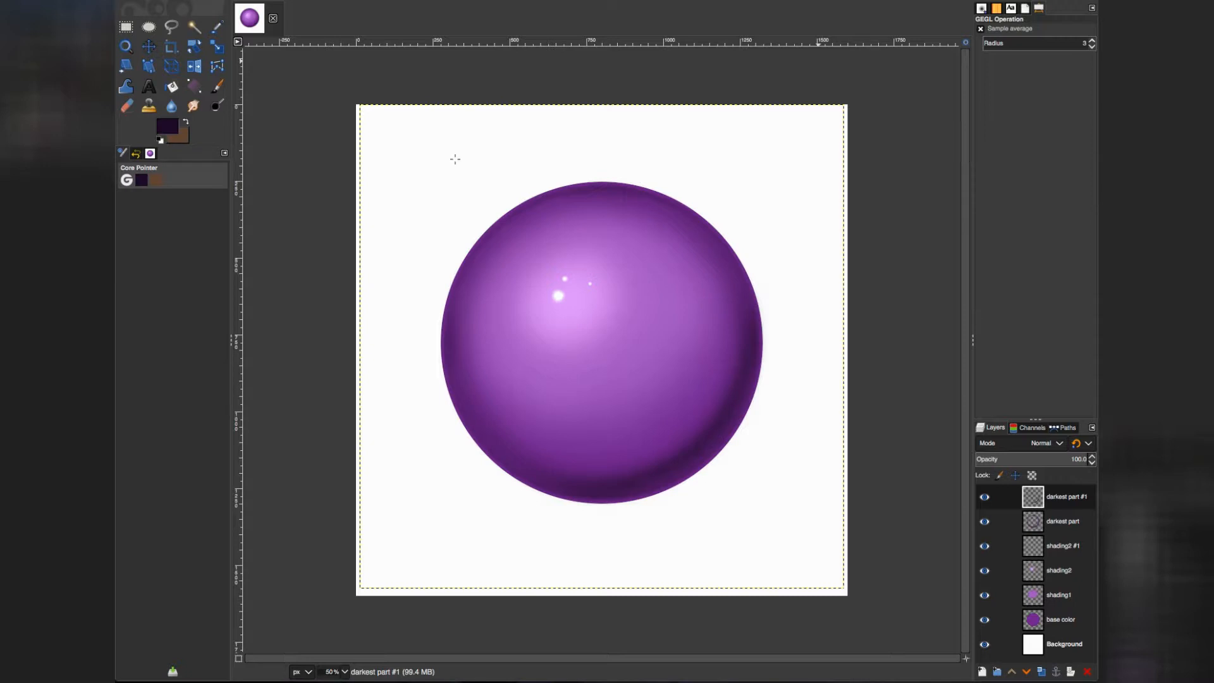
pyautogui.click(150, 47)
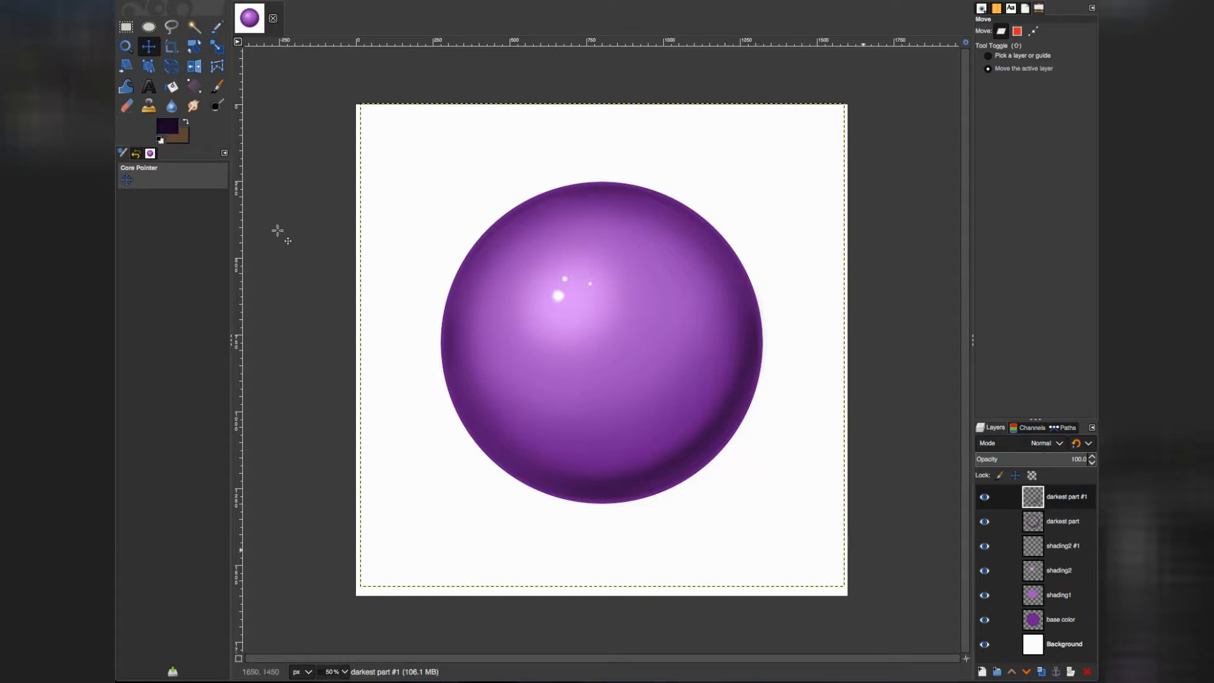
# Fill the Background layer with the current very dark purple 22092c
pyautogui.click(168, 132)
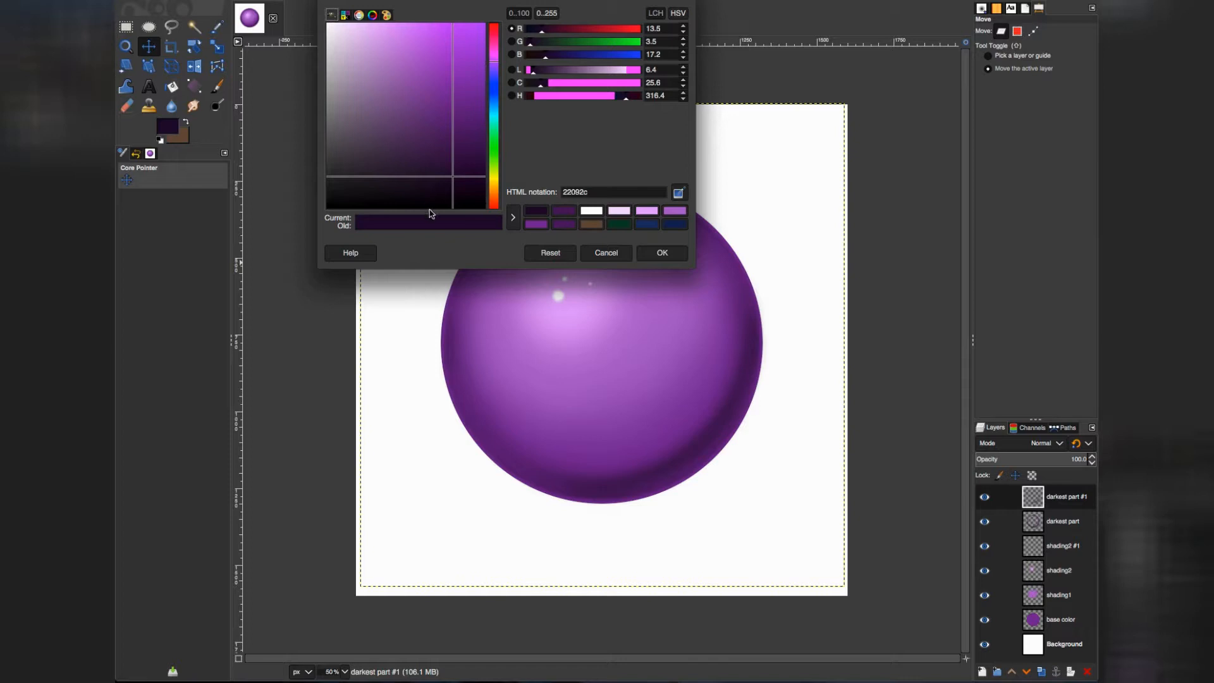
pyautogui.click(606, 253)
pyautogui.click(171, 86)
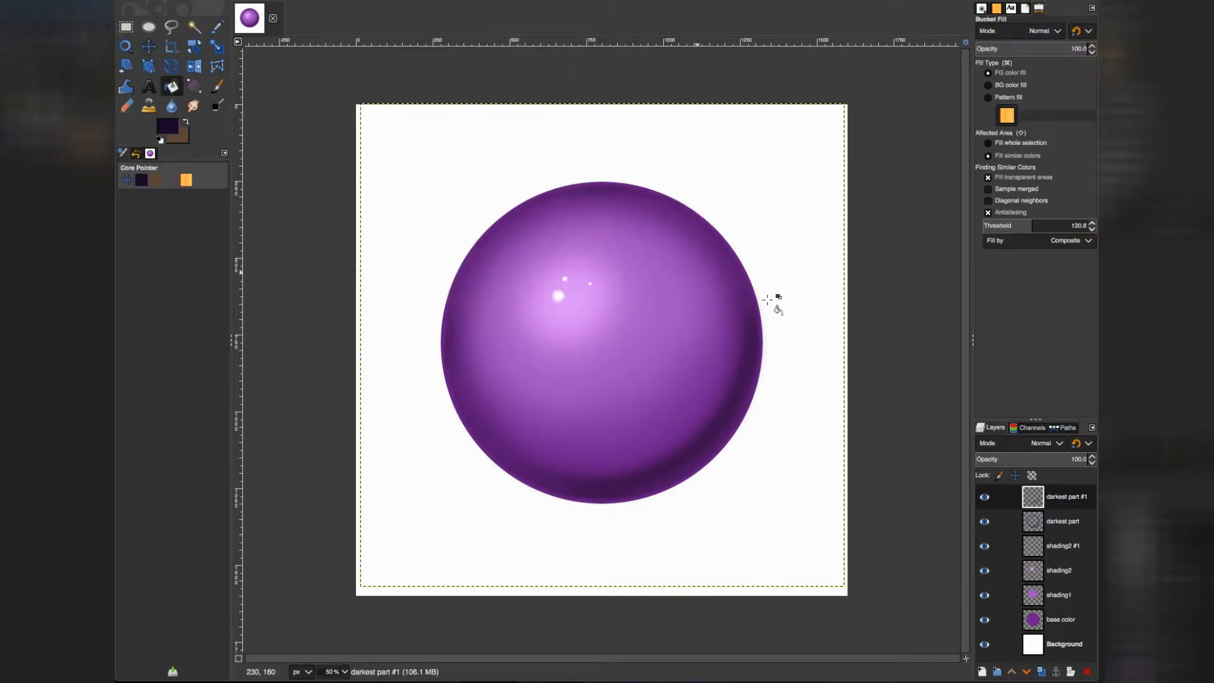
pyautogui.click(1061, 648)
pyautogui.click(830, 513)
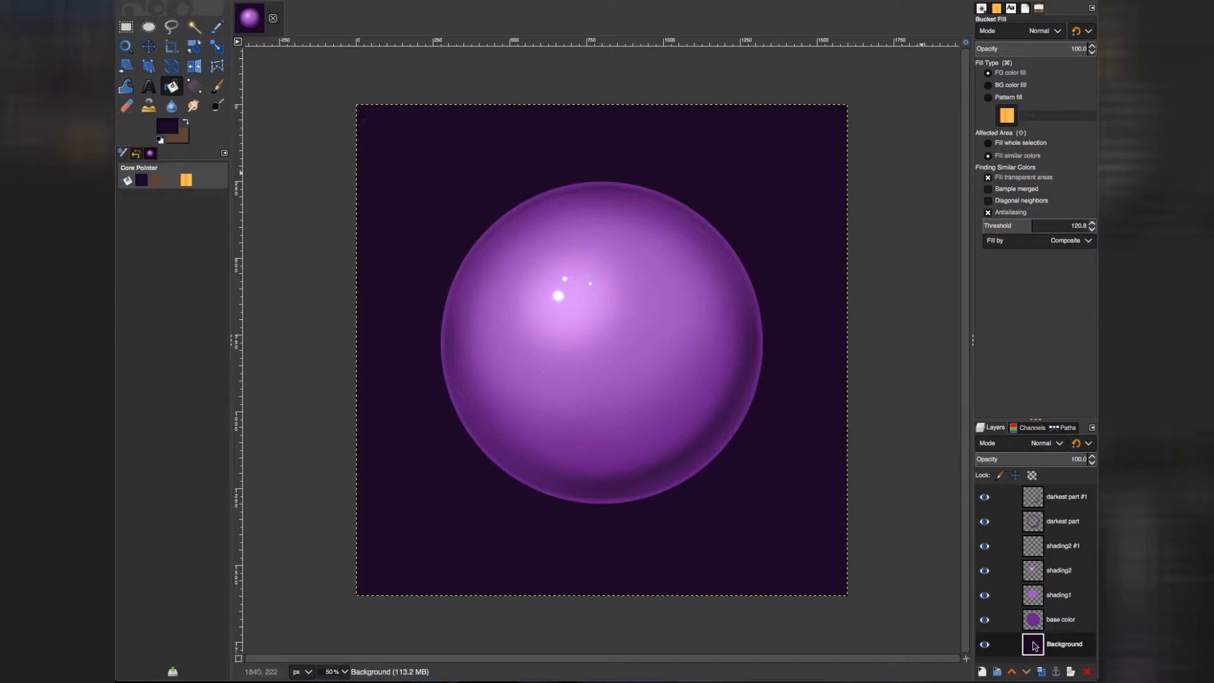
# Create a new transparent layer named "ligh" directly above the Background layer
pyautogui.doubleClick(1066, 644)
pyautogui.click(983, 672)
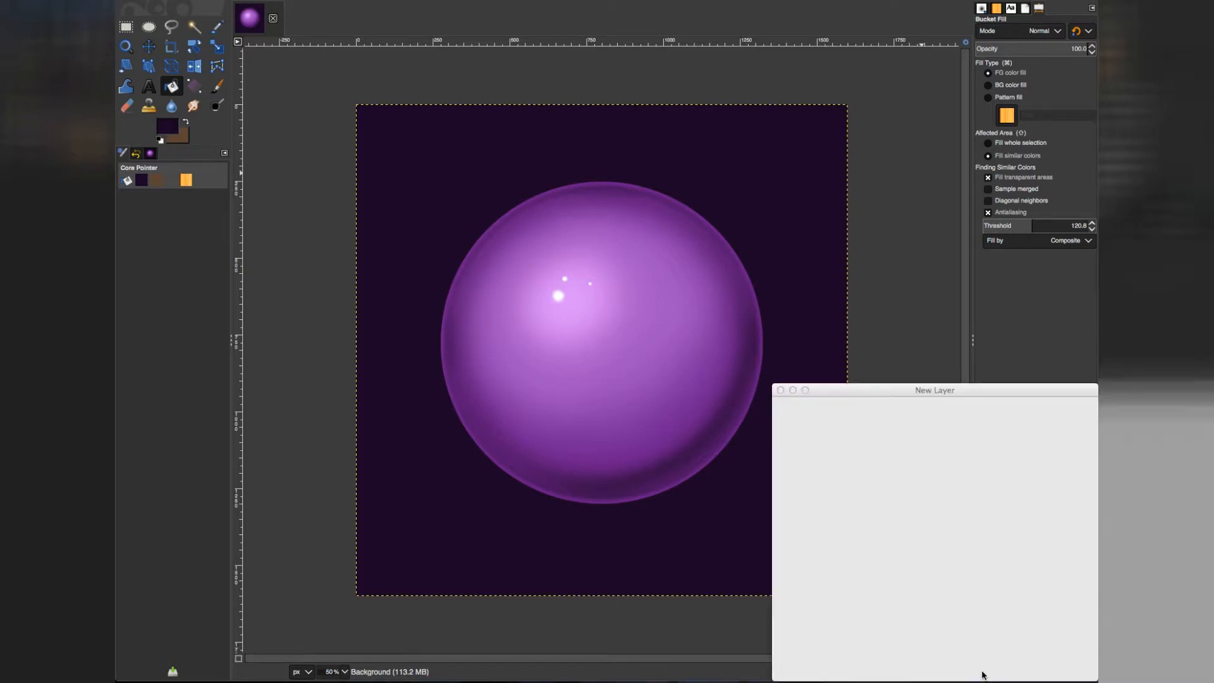
pyautogui.tripleClick(880, 436)
pyautogui.press('BackSpace')
pyautogui.write('ligh')
pyautogui.press('Return')
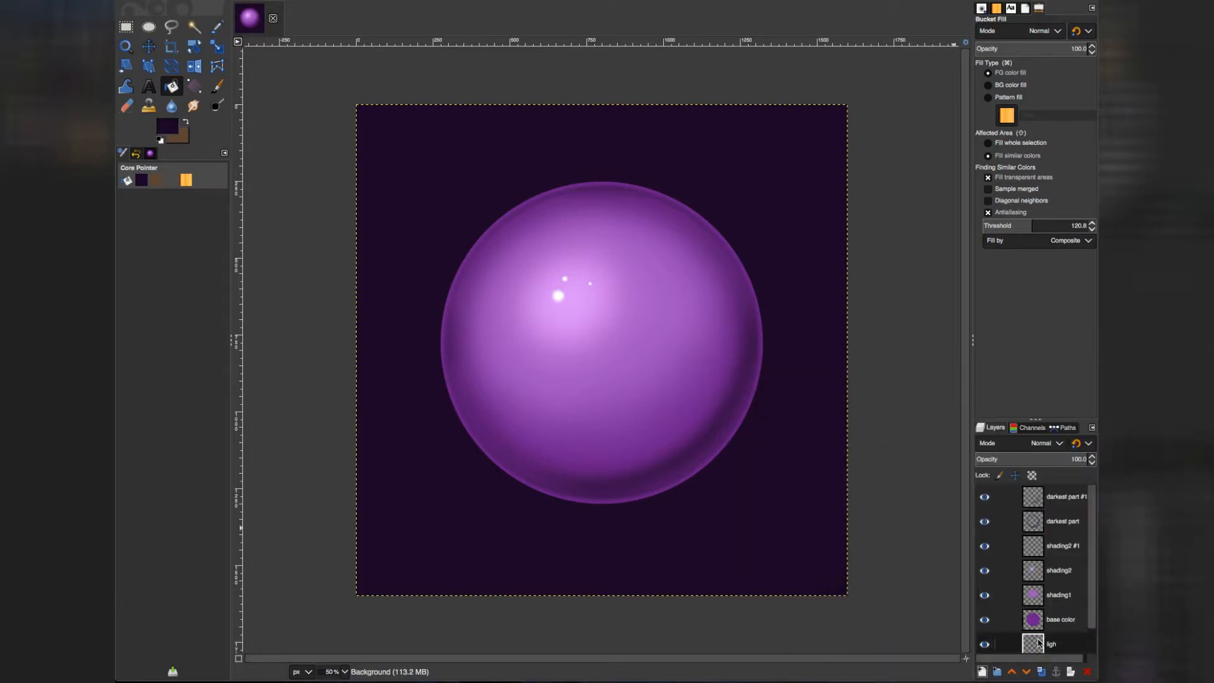
# Select the ligh layer as the painting target and set the foreground color to dark purple 4a135e
pyautogui.scroll(-1, 1039, 641)
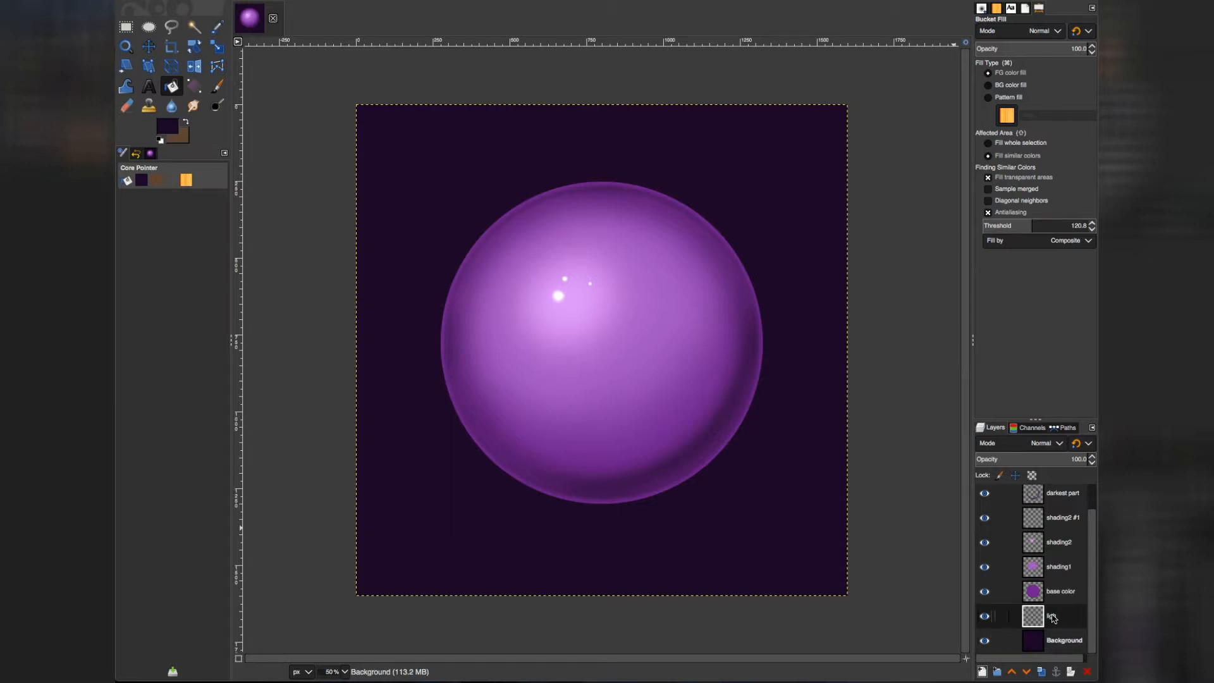
pyautogui.click(1035, 621)
pyautogui.doubleClick(1047, 617)
pyautogui.moveTo(1050, 571); pyautogui.dragTo(1045, 615)
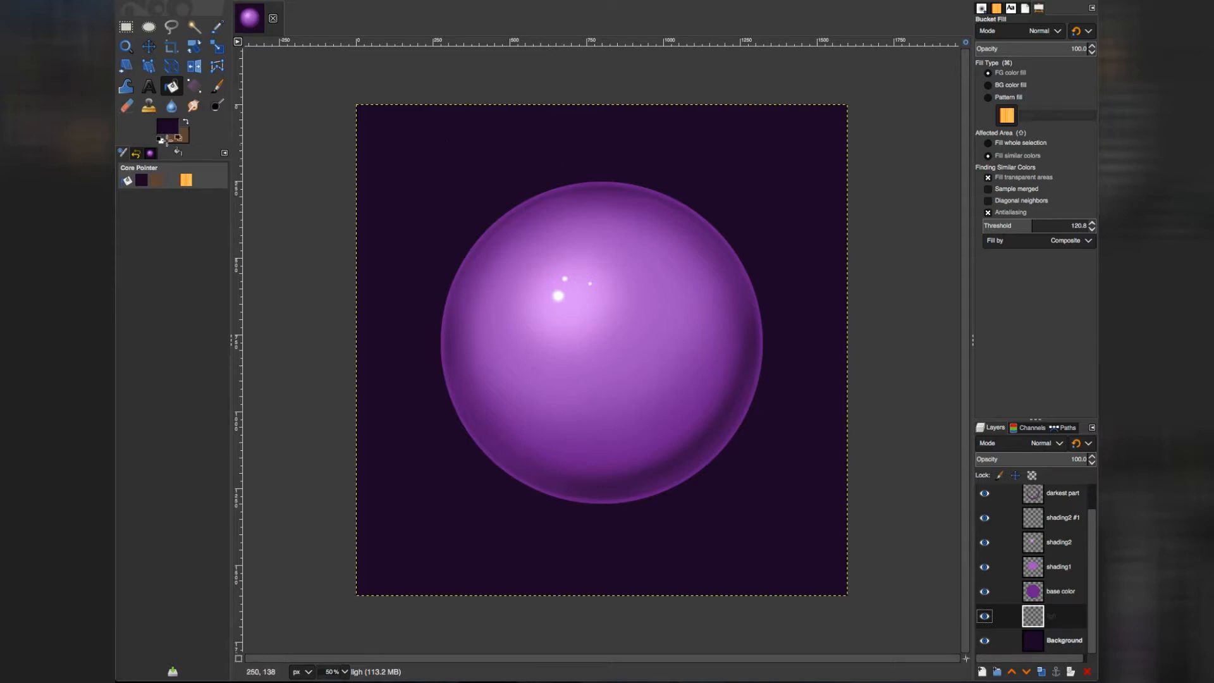
pyautogui.click(167, 129)
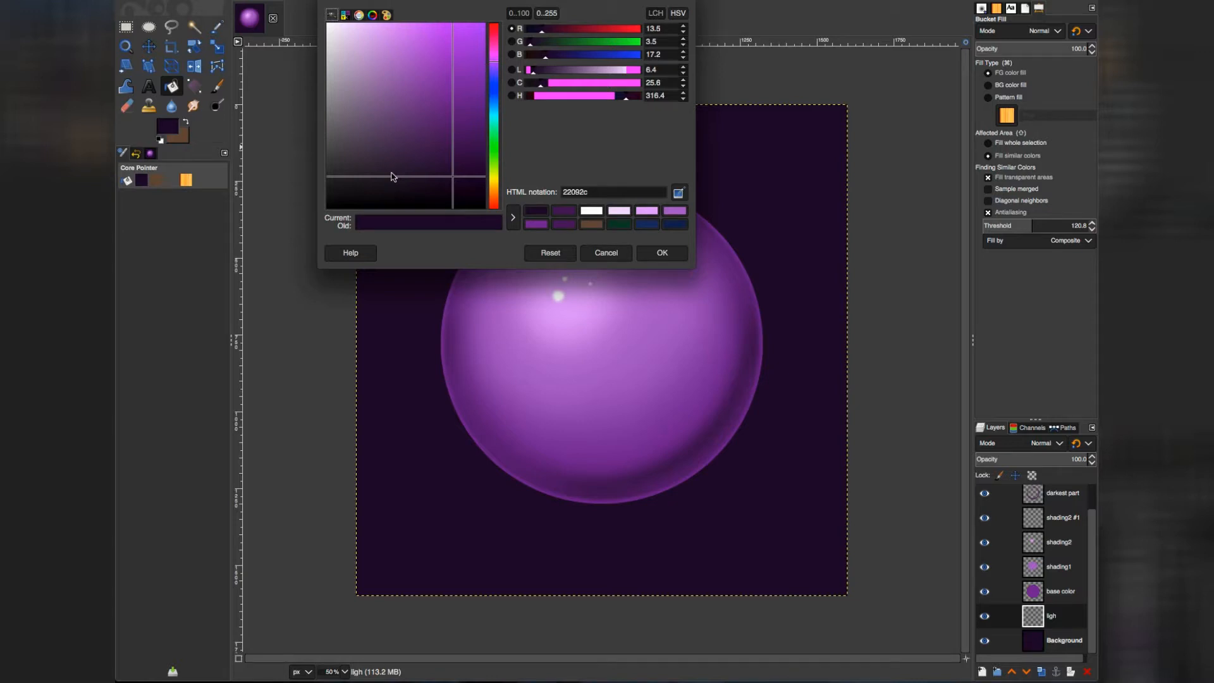
pyautogui.click(565, 215)
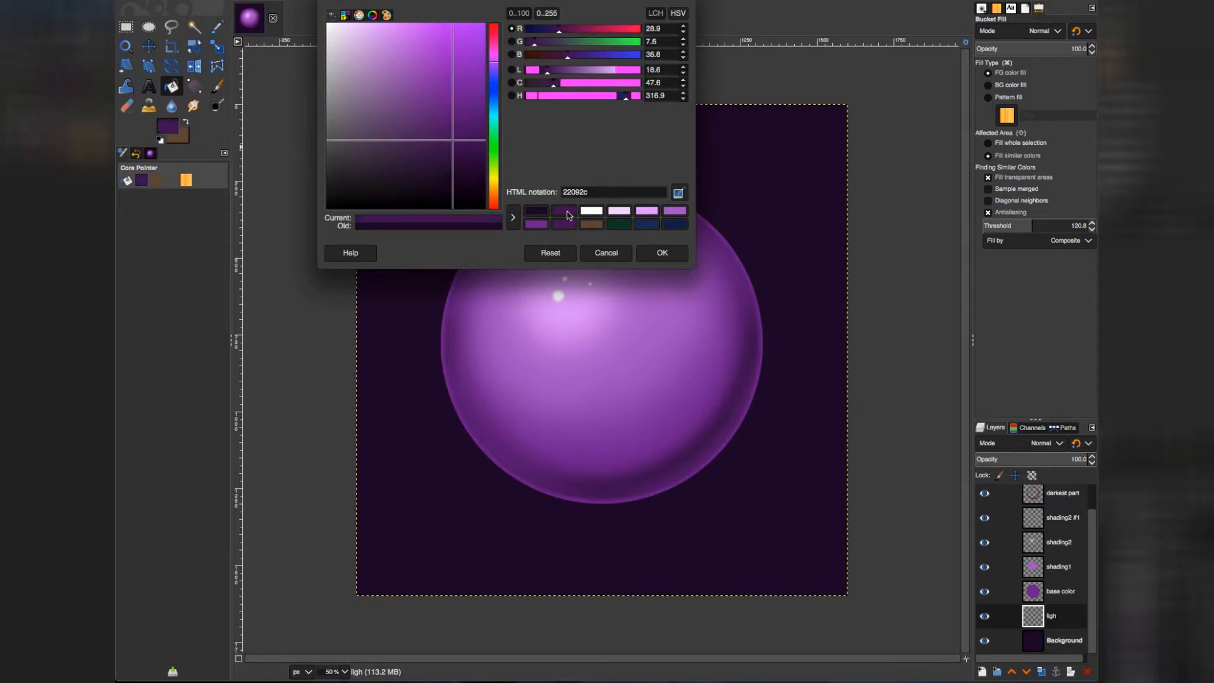
pyautogui.click(662, 252)
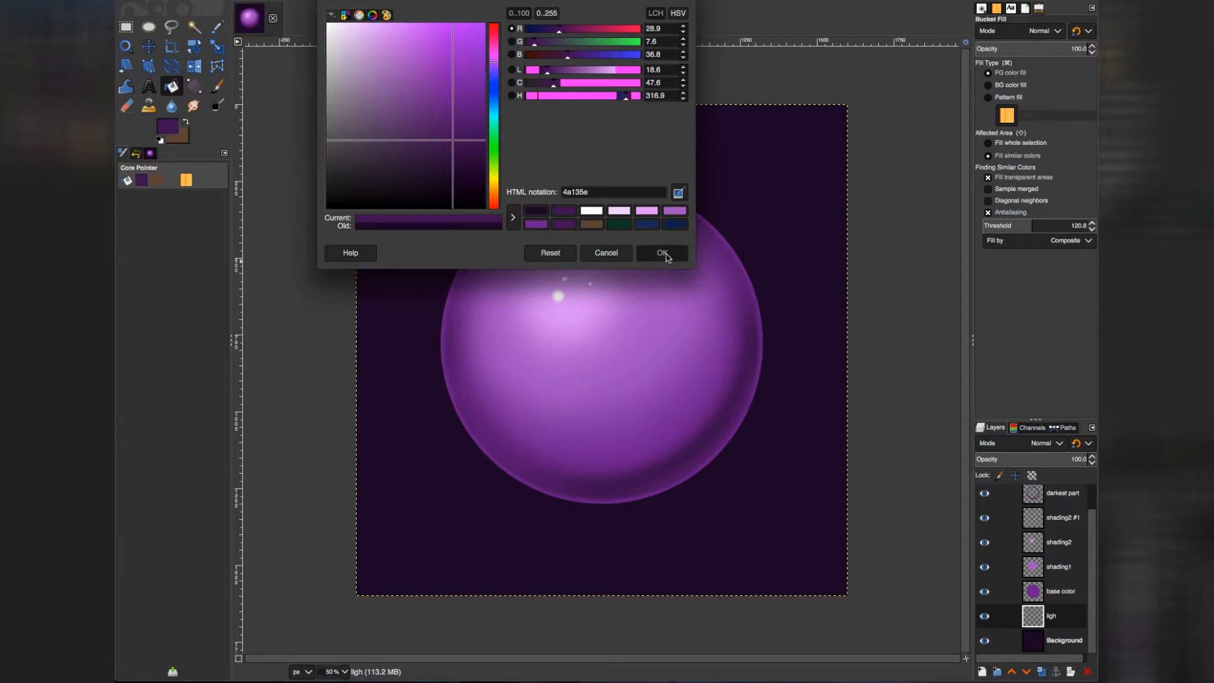
# Paint a large soft purple glow in the upper-left corner of the ligh layer with a greatly enlarged Hardness 025 Paintbrush
pyautogui.click(217, 87)
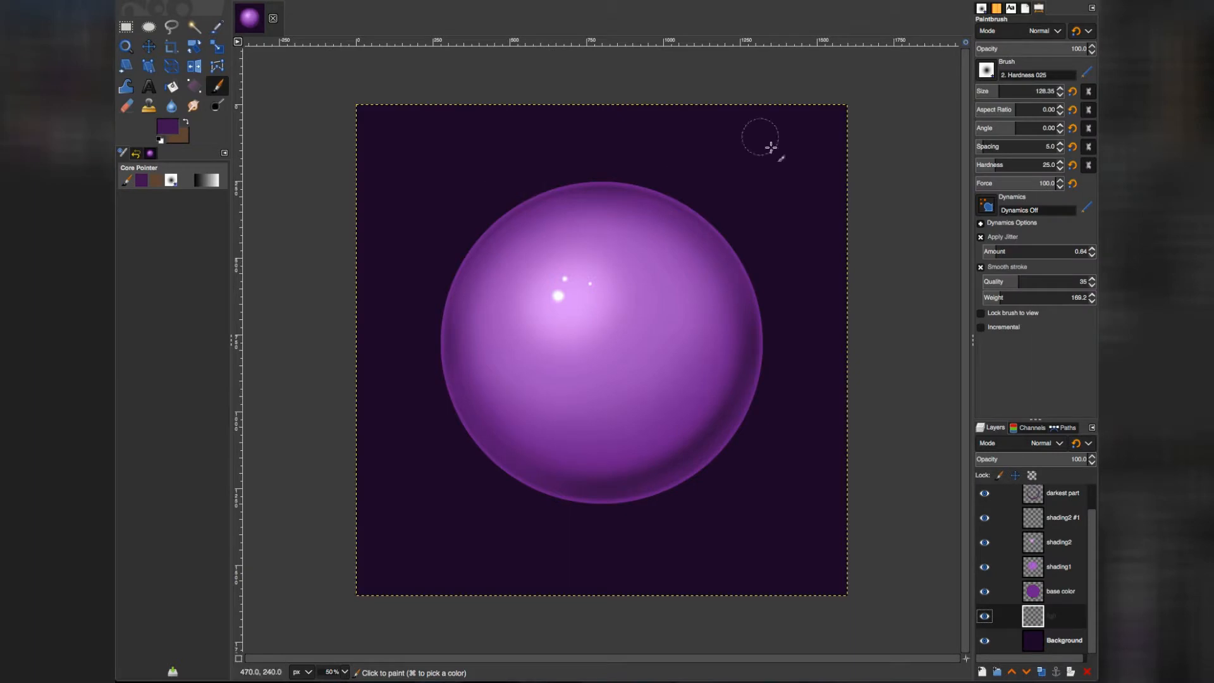
pyautogui.moveTo(1016, 89); pyautogui.dragTo(1039, 90)
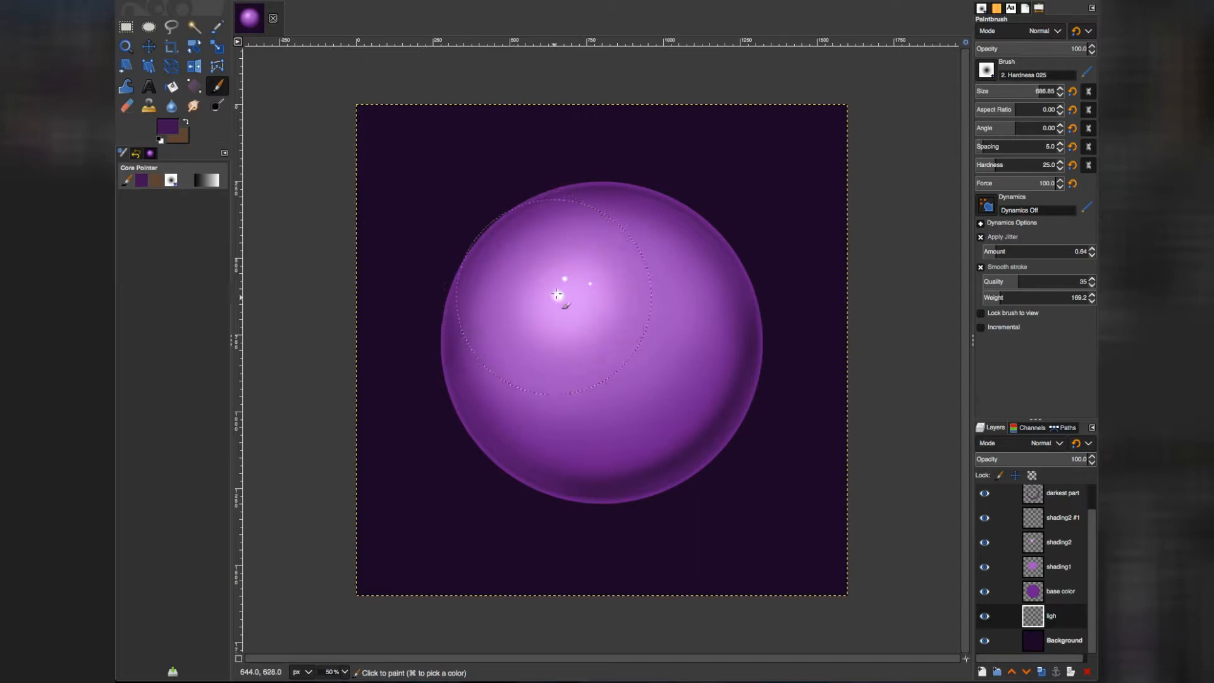
pyautogui.click(421, 139)
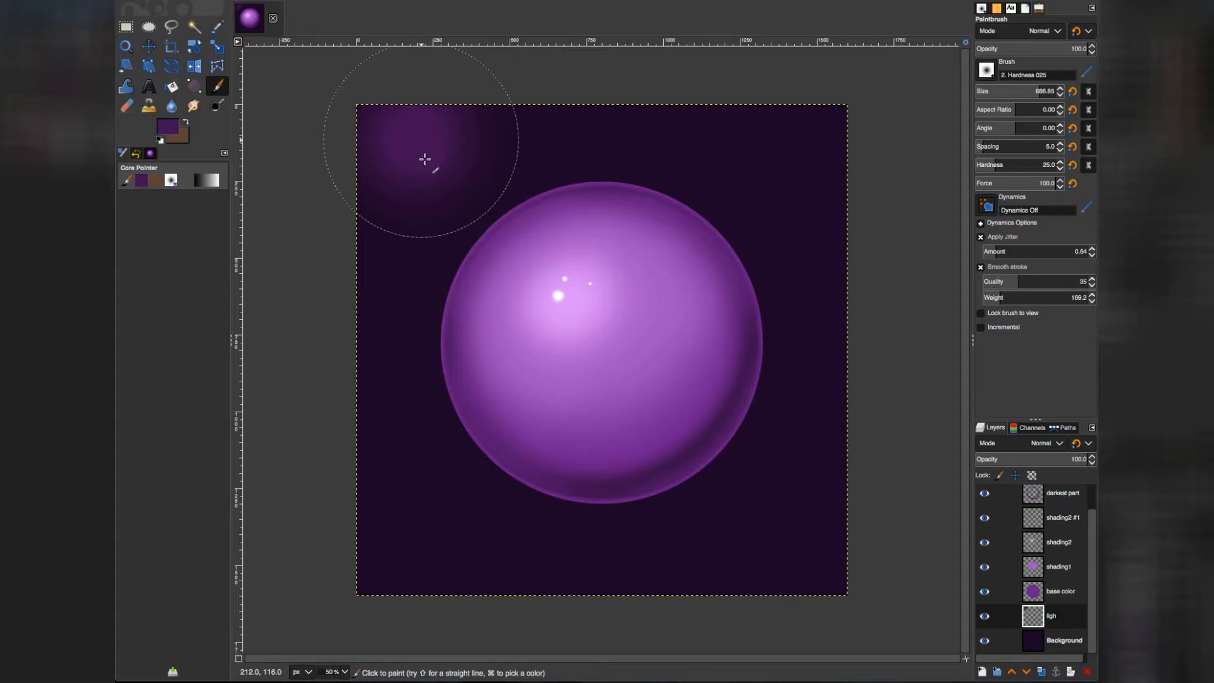
pyautogui.moveTo(439, 187)
pyautogui.mouseDown()
pyautogui.moveTo(439, 219)
pyautogui.moveTo(438, 182)
pyautogui.moveTo(479, 166)
pyautogui.mouseUp()
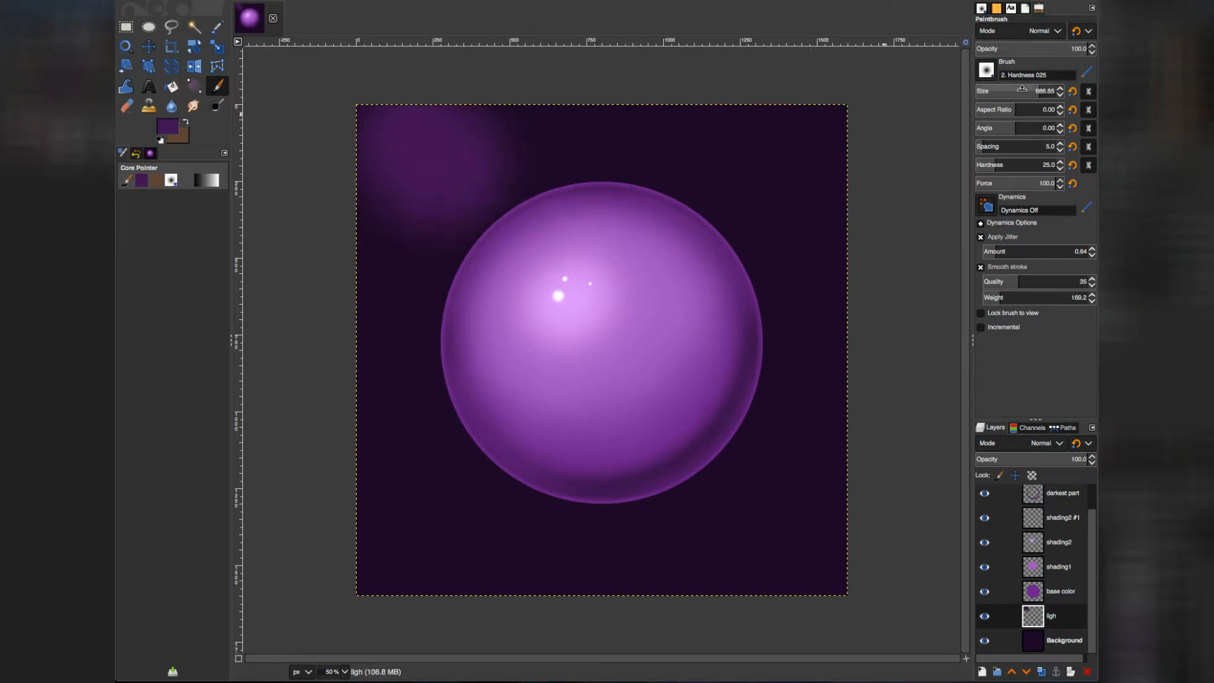
# Reduce the brush size to 82.53 and scatter small soft purple dots across the upper background around the sphere
pyautogui.moveTo(1000, 87); pyautogui.dragTo(1003, 96)
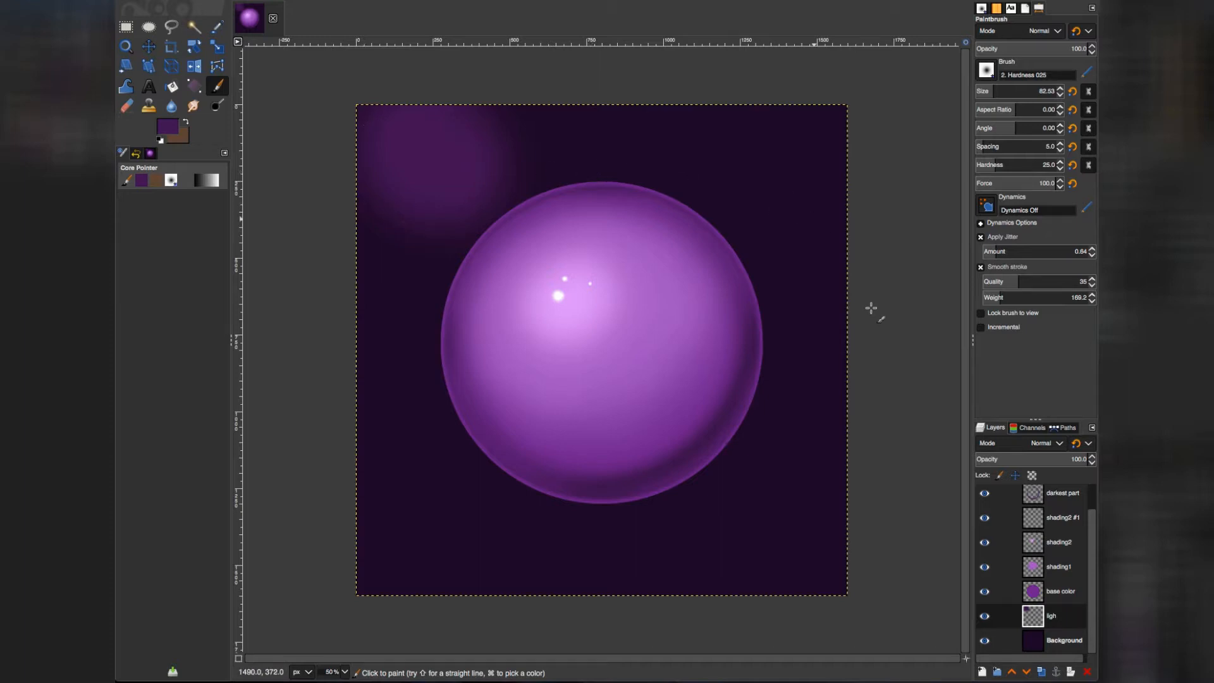
pyautogui.press('super+y')
pyautogui.press('super+y')
pyautogui.press('super+y')
pyautogui.press('super+y')
pyautogui.press('super+y')
pyautogui.press('super+y')
pyautogui.press('super+y')
pyautogui.press('super+y')
pyautogui.press('super+y')
pyautogui.press('super+y')
pyautogui.press('super+y')
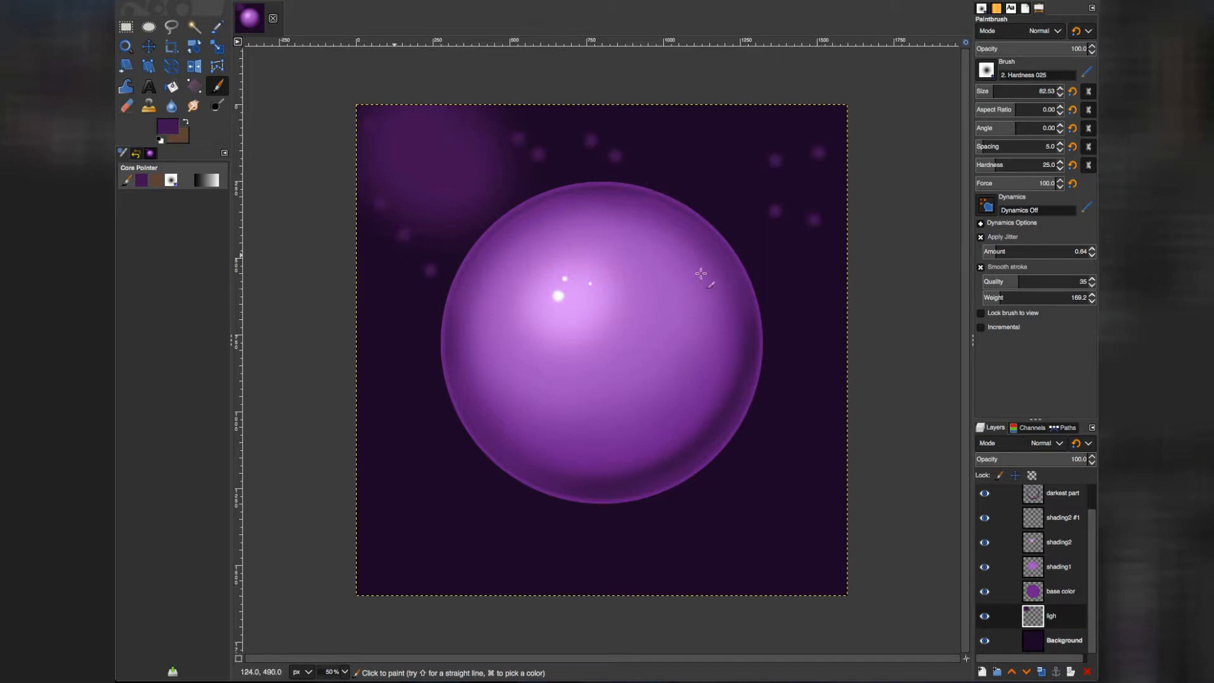
pyautogui.click(777, 296)
pyautogui.click(590, 112)
pyautogui.click(657, 116)
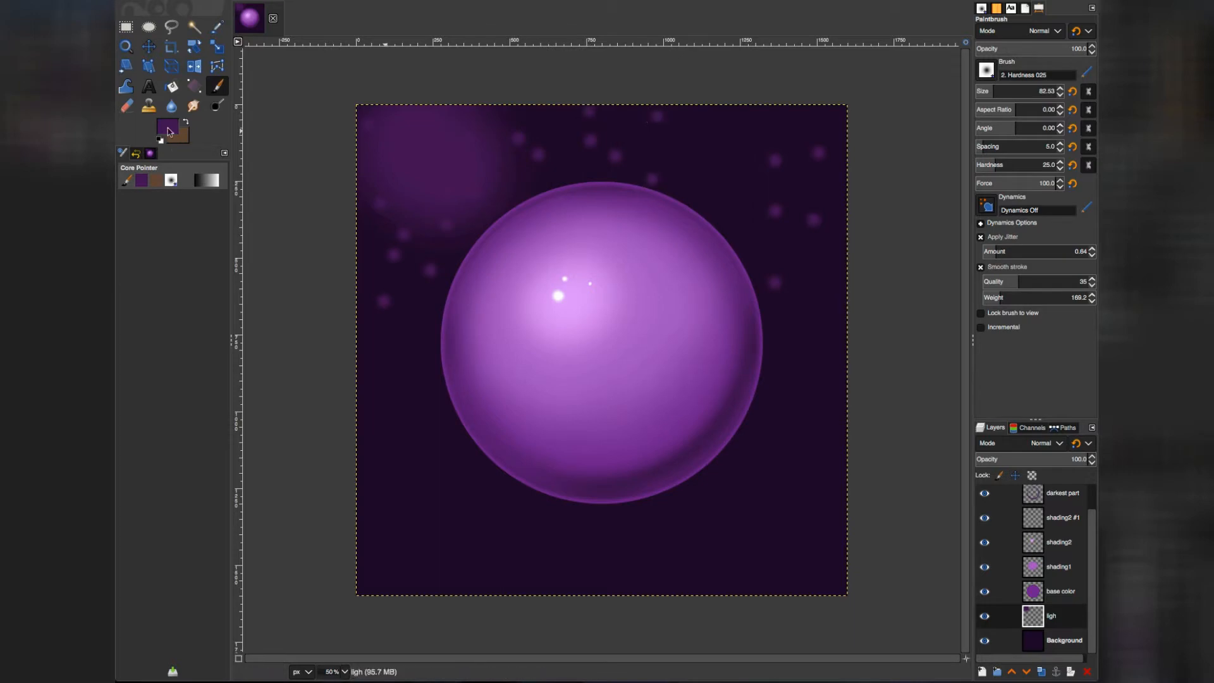
# Set the foreground color to slightly lighter purple 571f6c and paint more dots over the glow and above the sphere
pyautogui.click(170, 128)
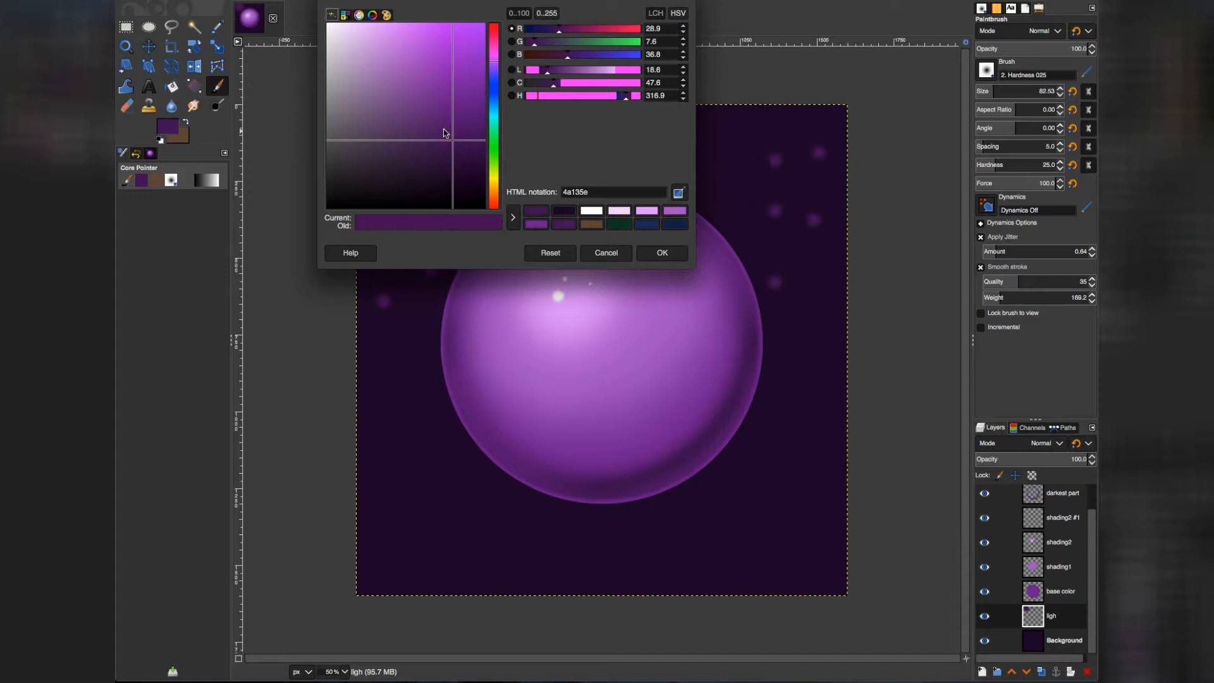
pyautogui.click(441, 133)
pyautogui.click(658, 253)
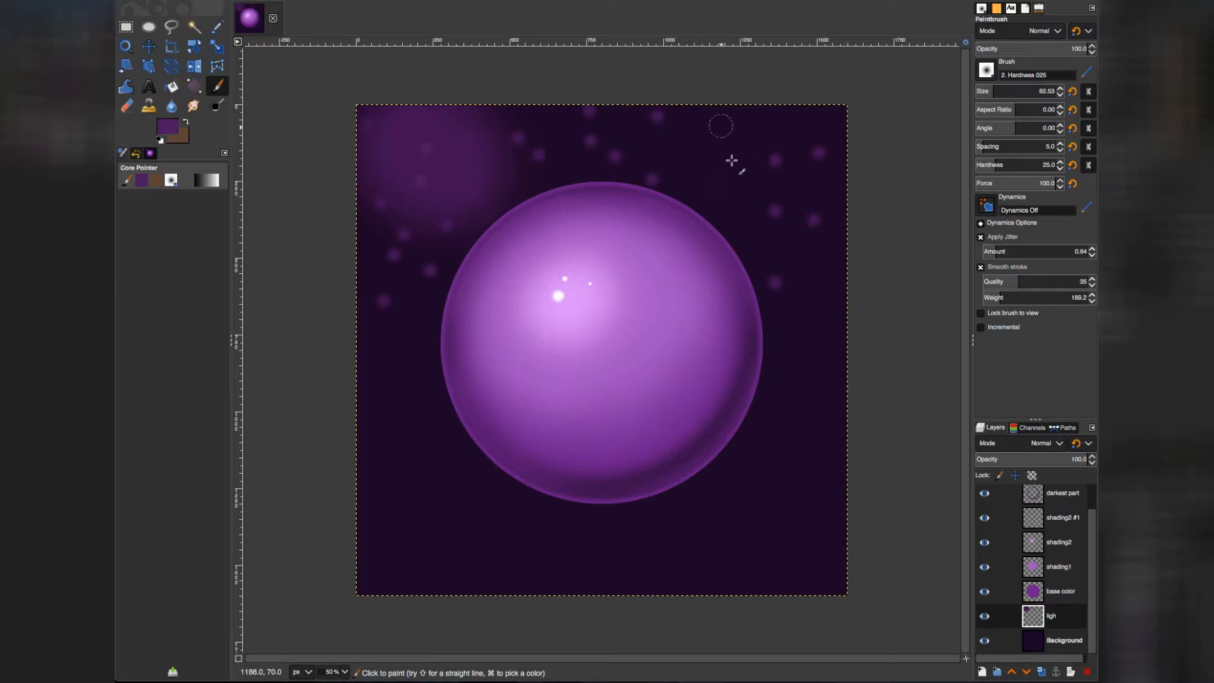
pyautogui.click(690, 160)
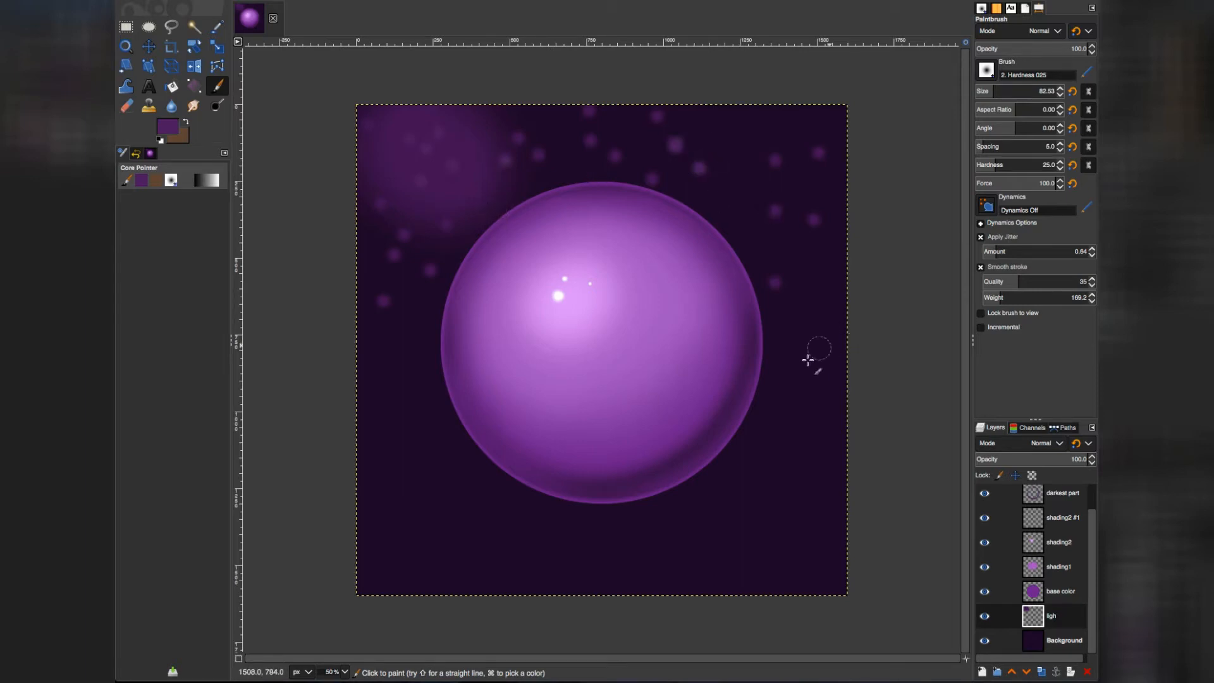
# Apply a Gaussian Blur of size 48.83 in X and Y to the ligh layer
pyautogui.click(476, 0)
pyautogui.click(528, 5)
pyautogui.click(477, 0)
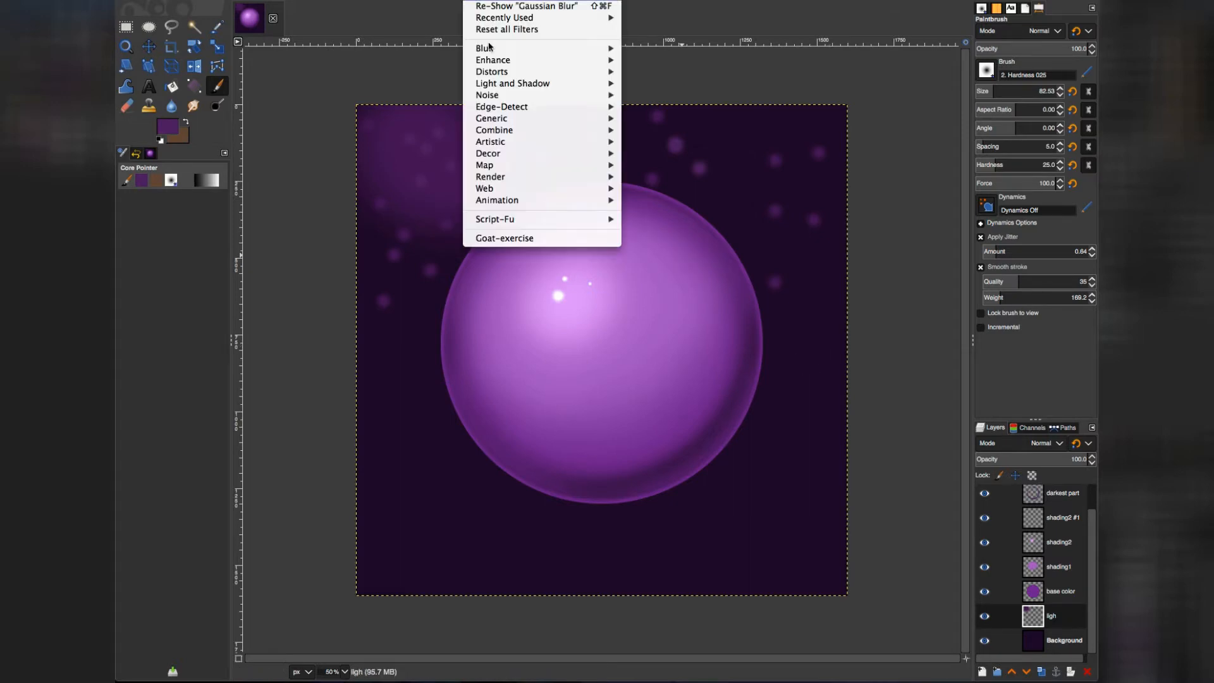
pyautogui.moveTo(607, 48)
pyautogui.click(645, 51)
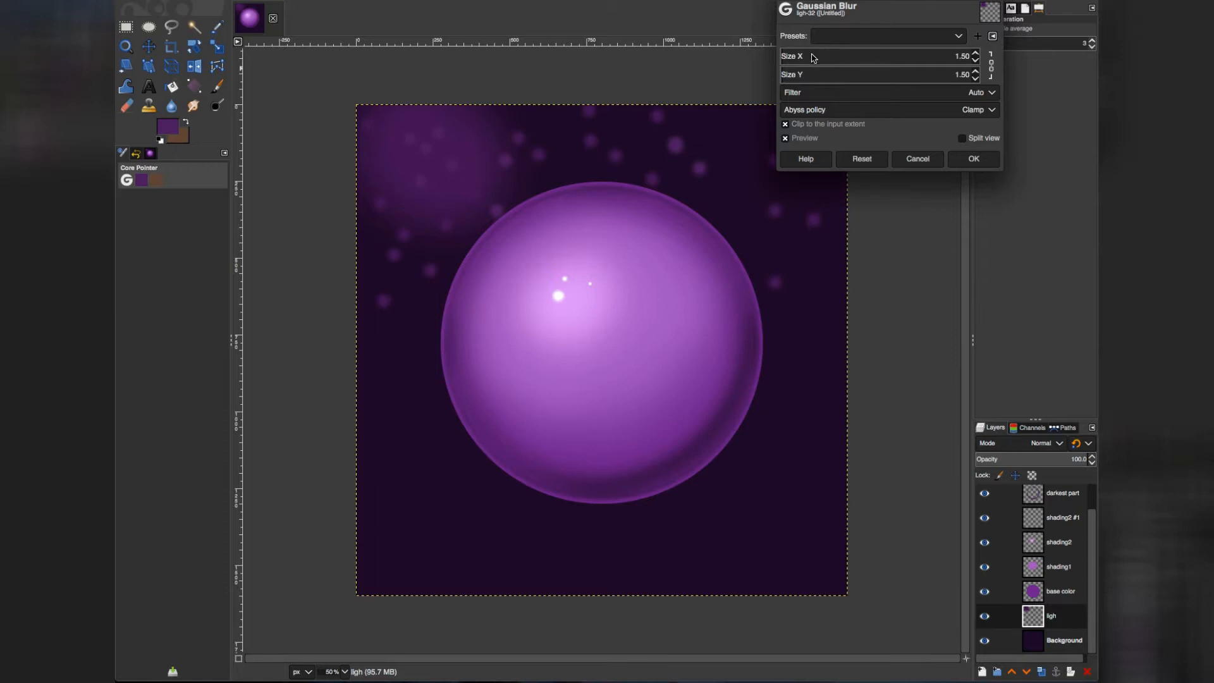
pyautogui.click(817, 57)
pyautogui.click(815, 54)
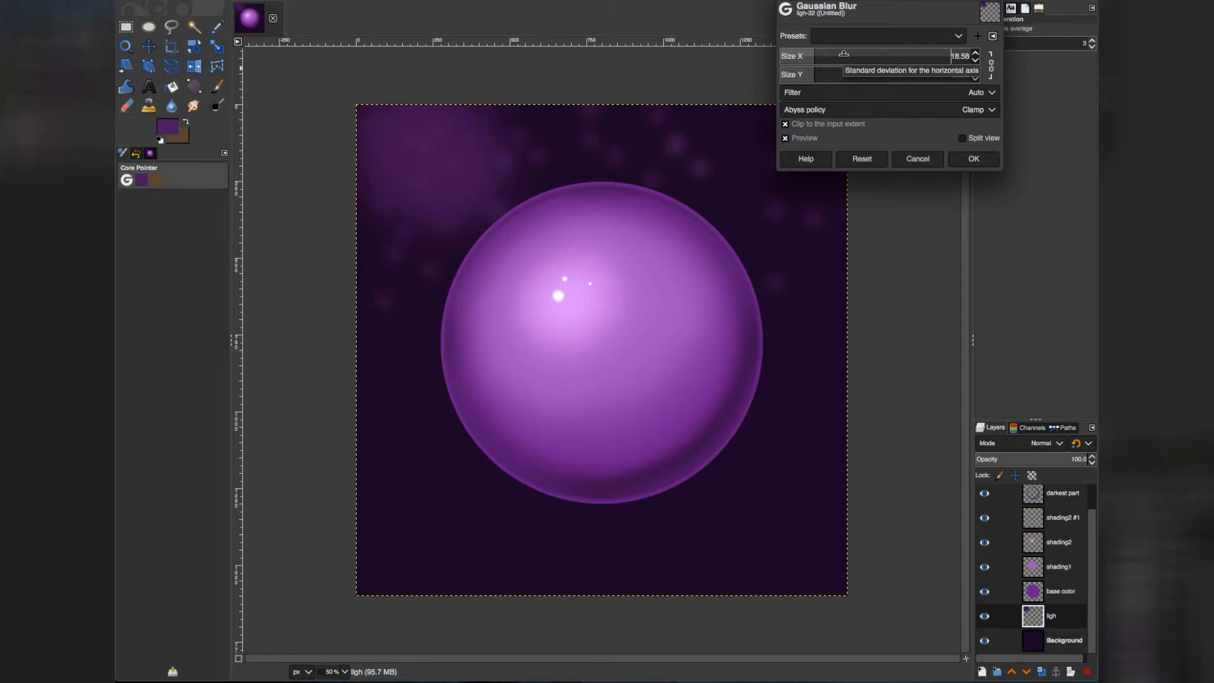
pyautogui.click(843, 55)
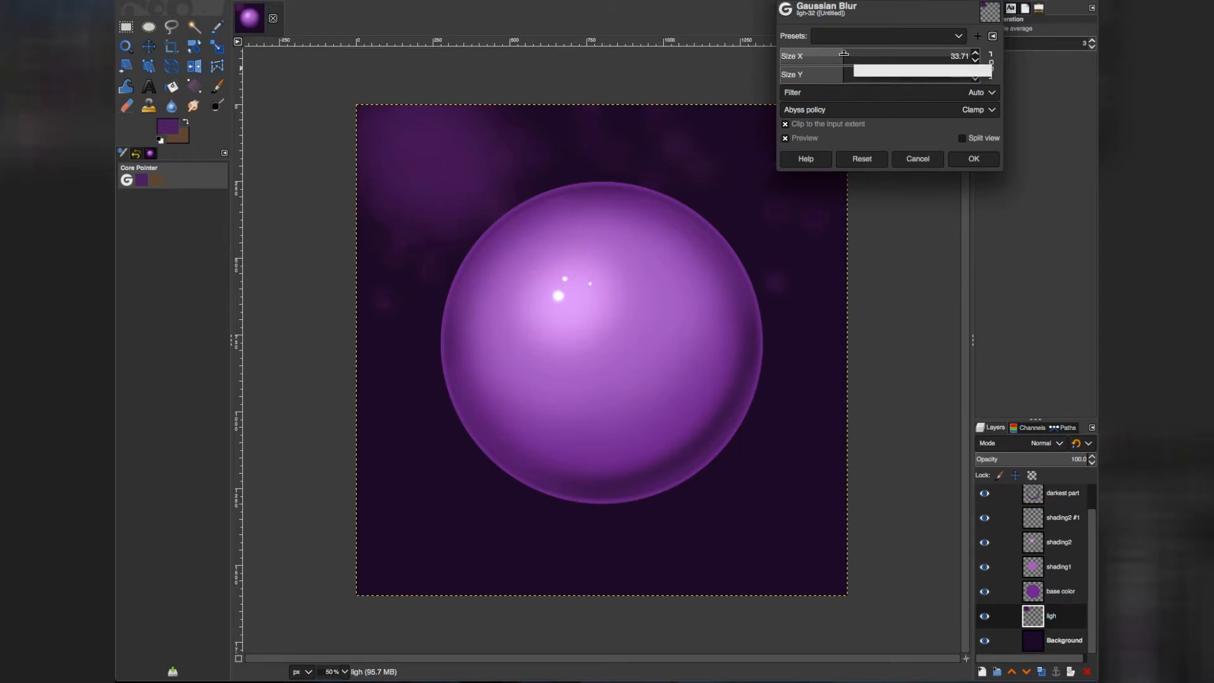
pyautogui.click(872, 55)
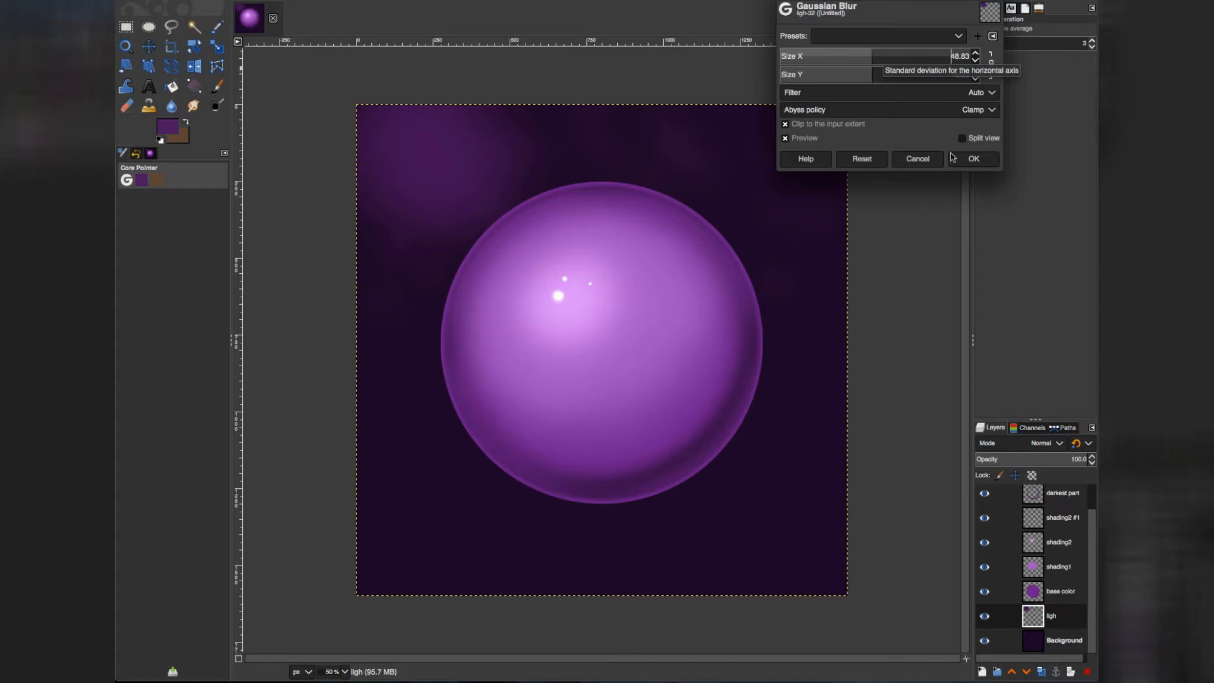
pyautogui.click(973, 158)
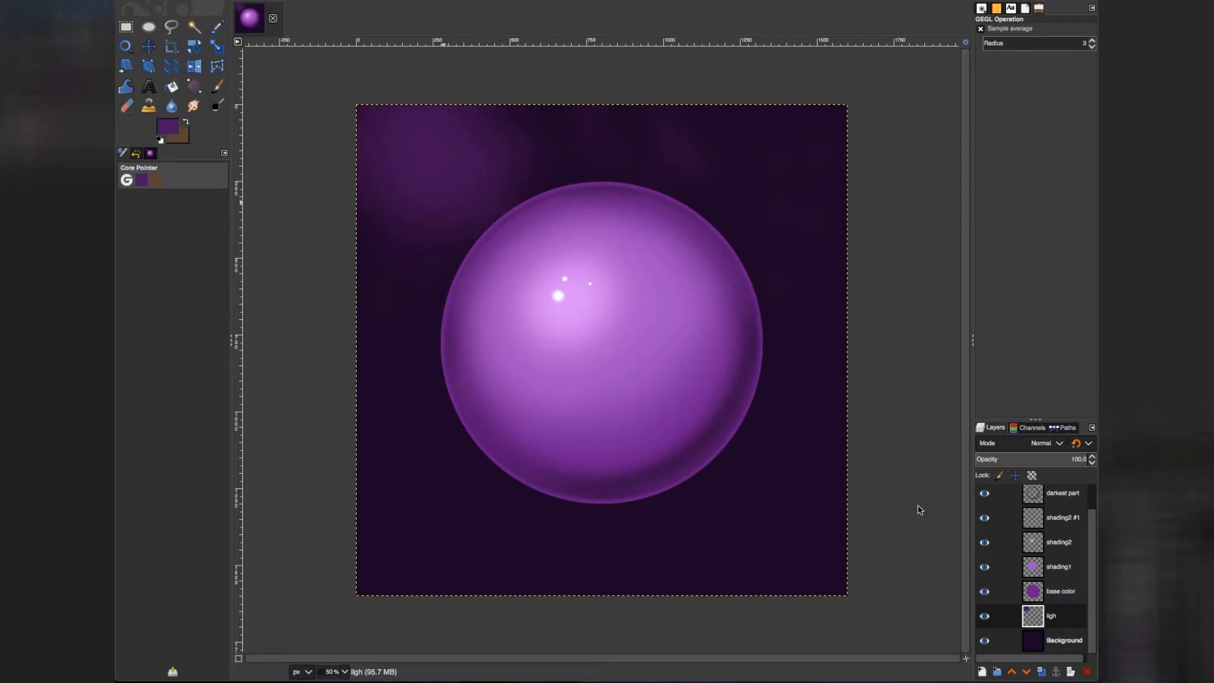
# Set the foreground color to the muted lighter purple 785087
pyautogui.click(165, 131)
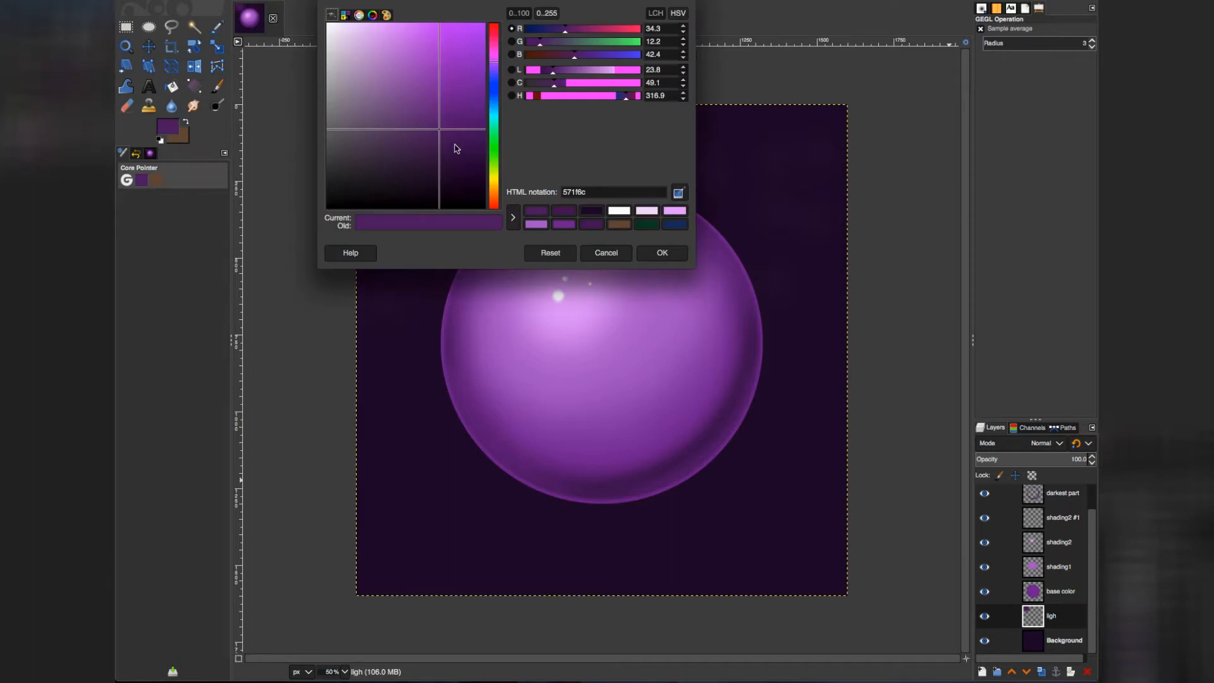
pyautogui.click(402, 124)
pyautogui.click(392, 110)
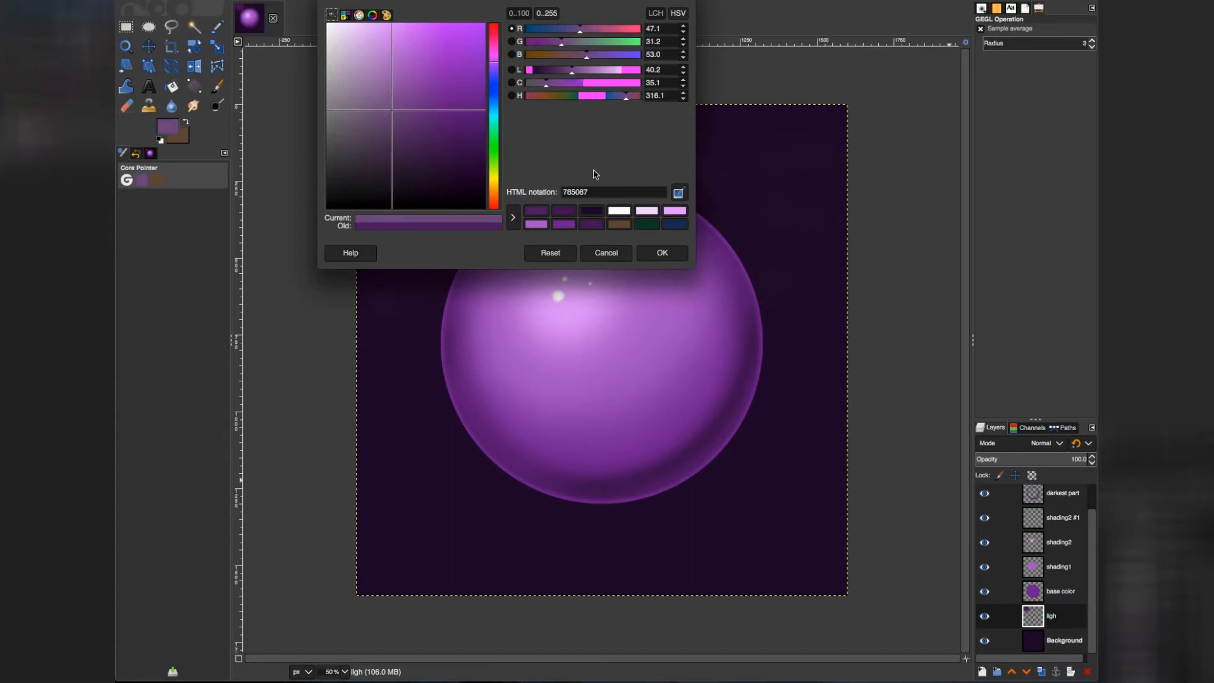
pyautogui.click(662, 253)
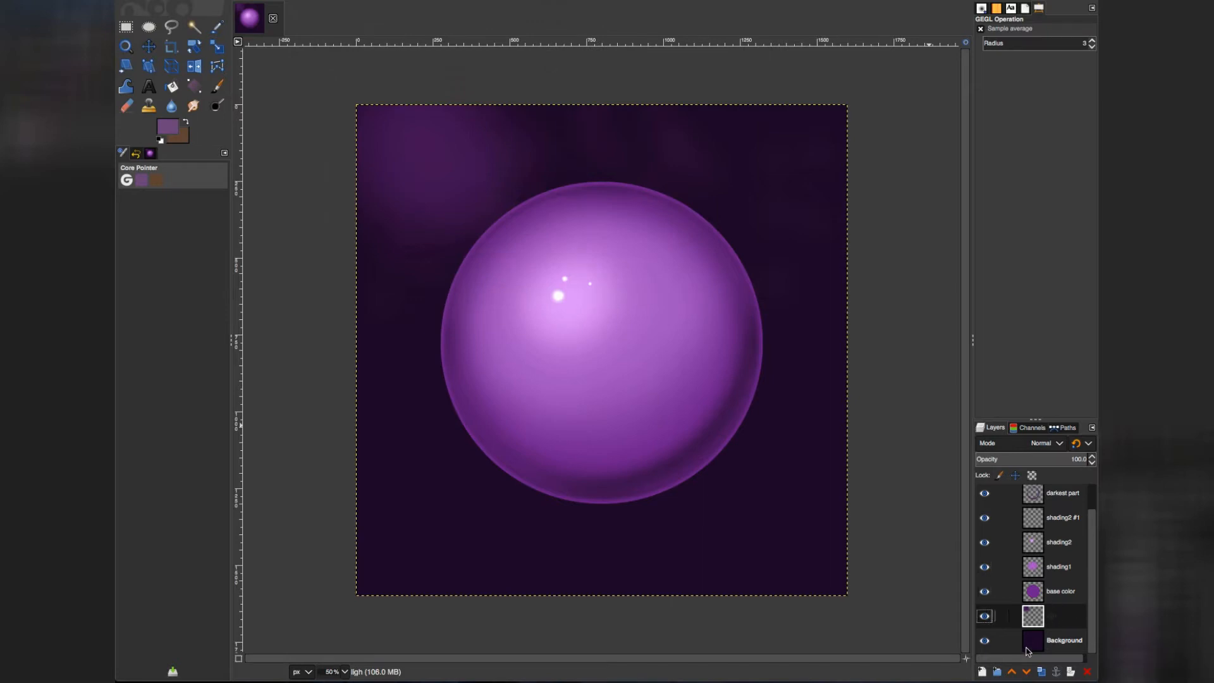
# Create a new transparent layer above ligh and paint scattered soft dots of varying sizes around the upper-left glow
pyautogui.click(982, 671)
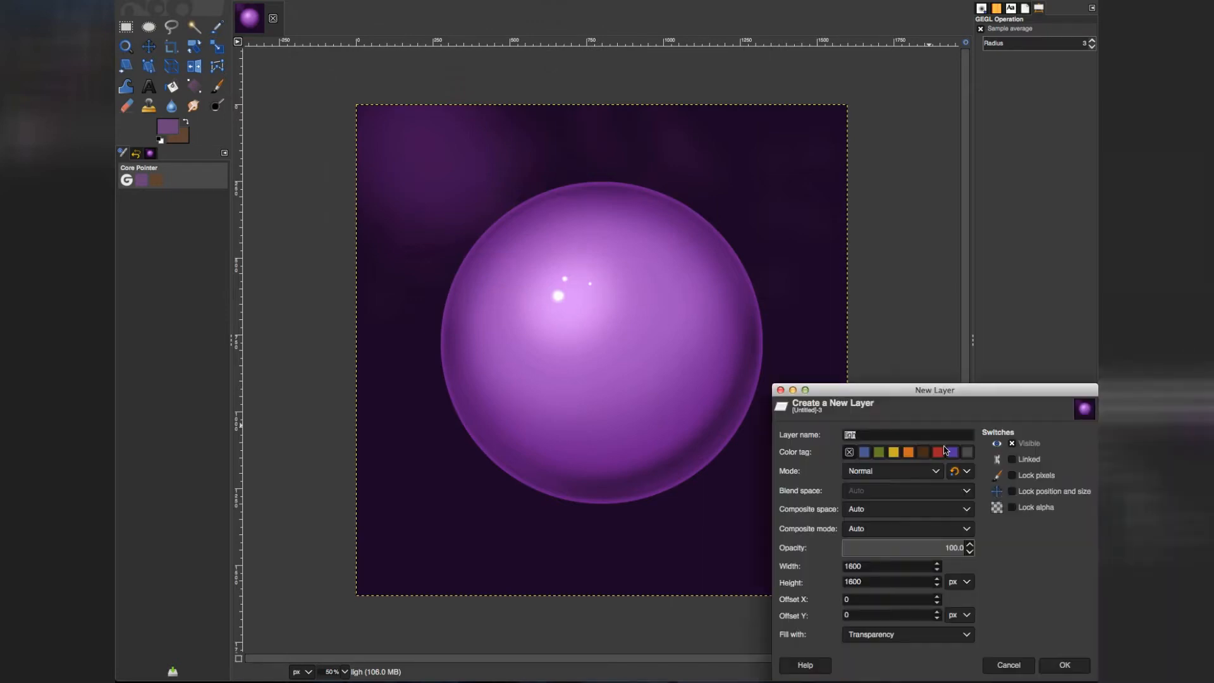
pyautogui.click(1054, 667)
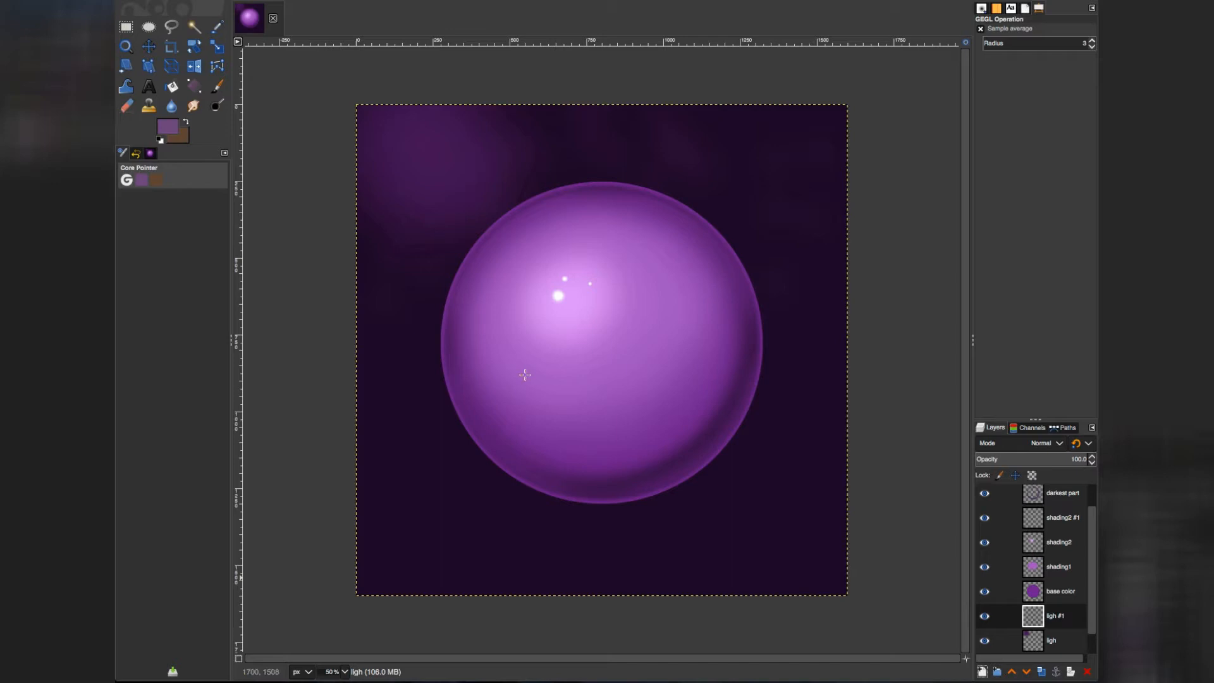
pyautogui.click(218, 87)
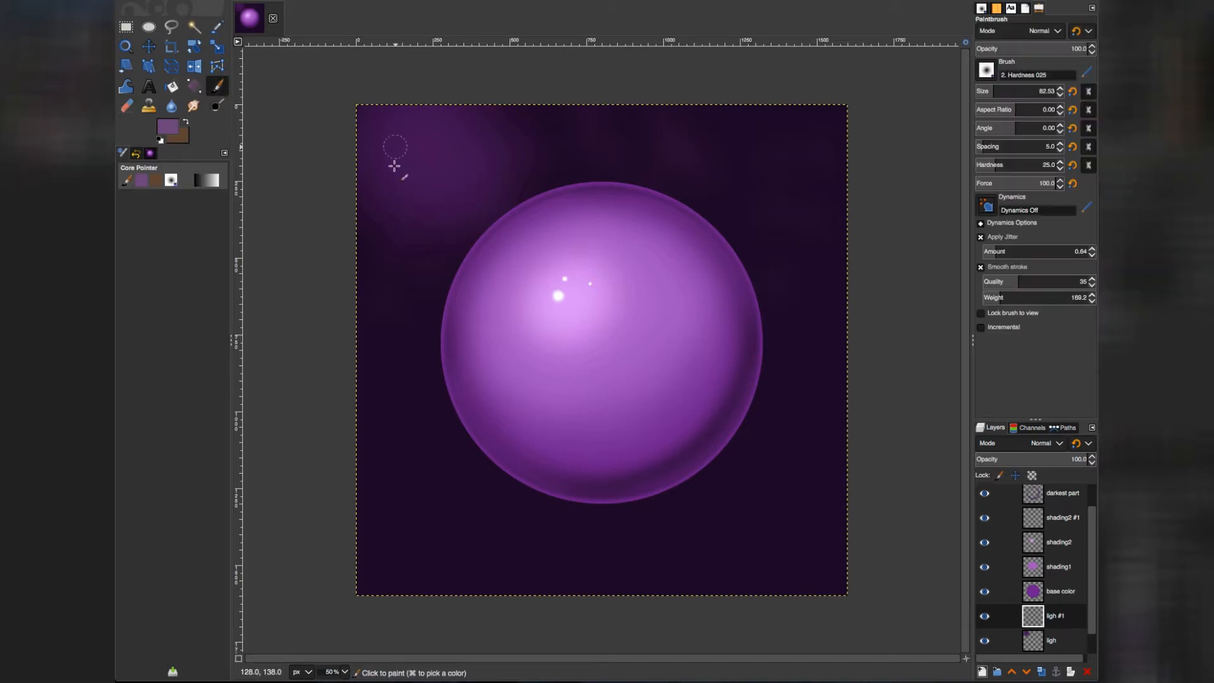
pyautogui.click(379, 252)
pyautogui.click(446, 127)
pyautogui.click(446, 137)
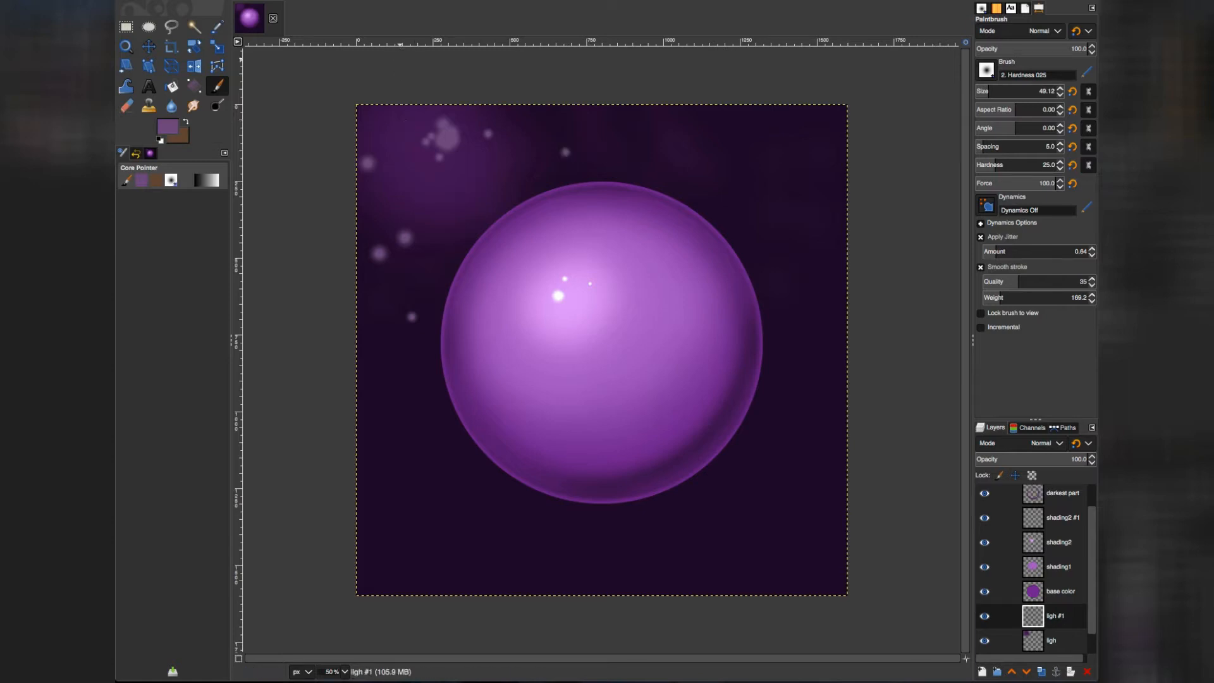
# Apply a Gaussian Blur of size 42.07 in X and Y to the ligh #1 layer
pyautogui.click(482, 1)
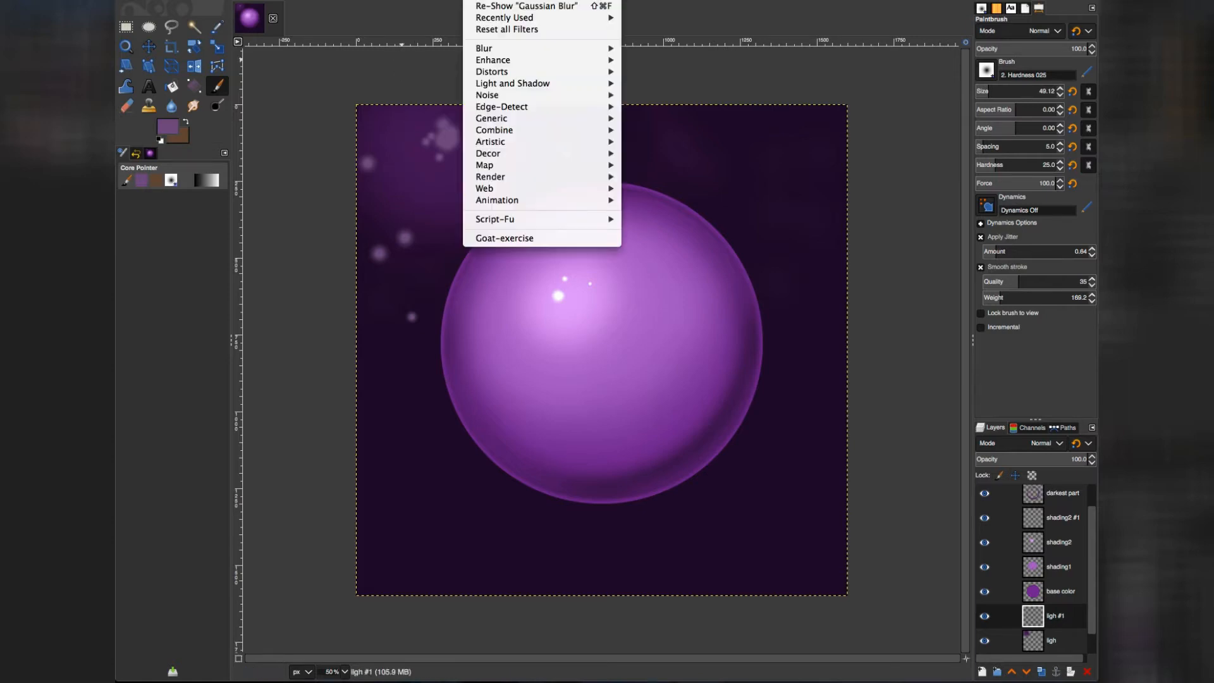
pyautogui.moveTo(495, 49)
pyautogui.click(638, 51)
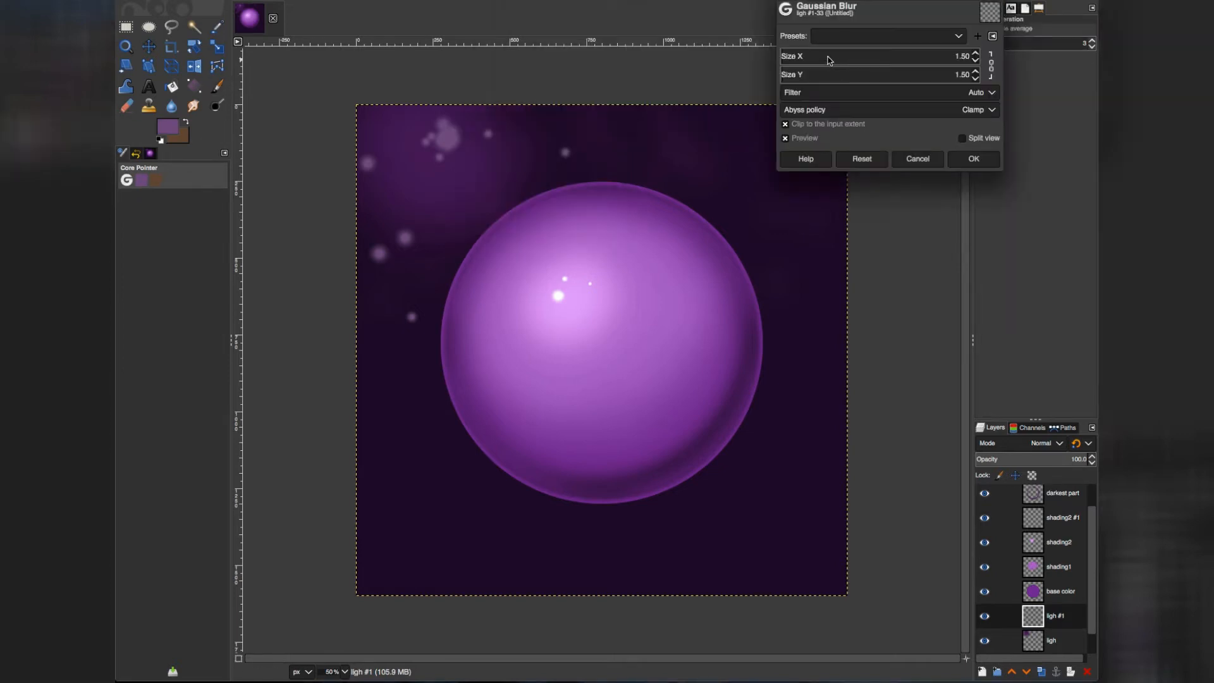
pyautogui.click(810, 54)
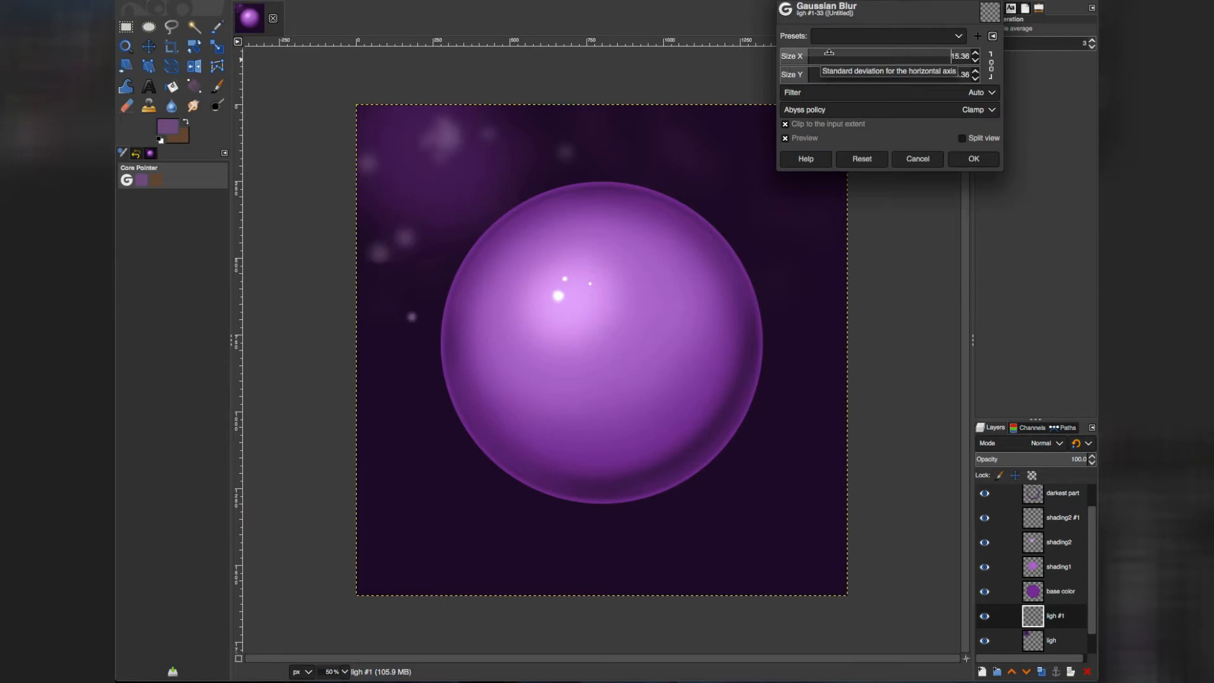
pyautogui.click(829, 53)
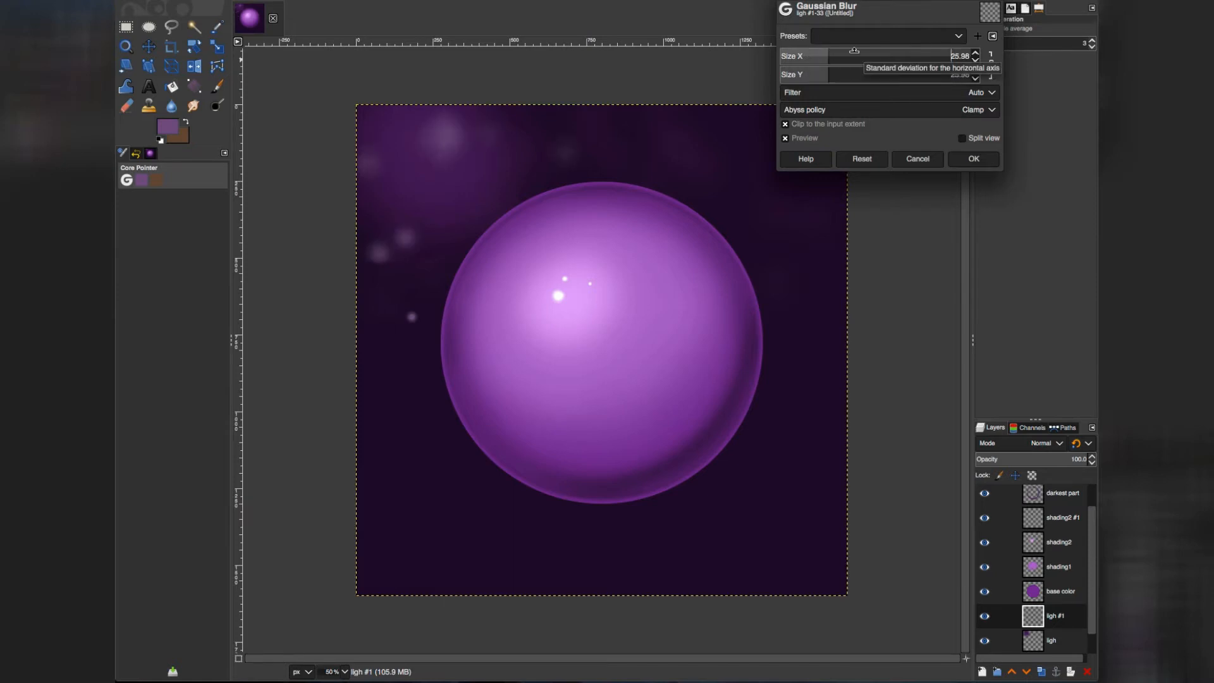
pyautogui.click(858, 52)
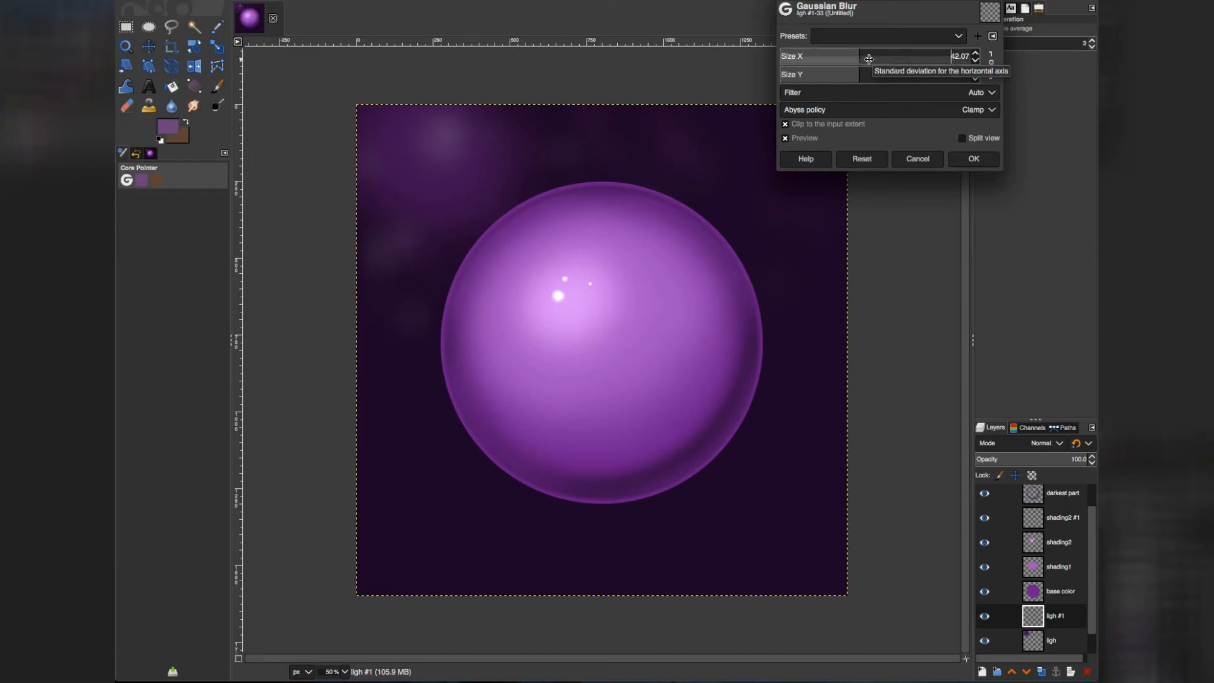
pyautogui.click(974, 159)
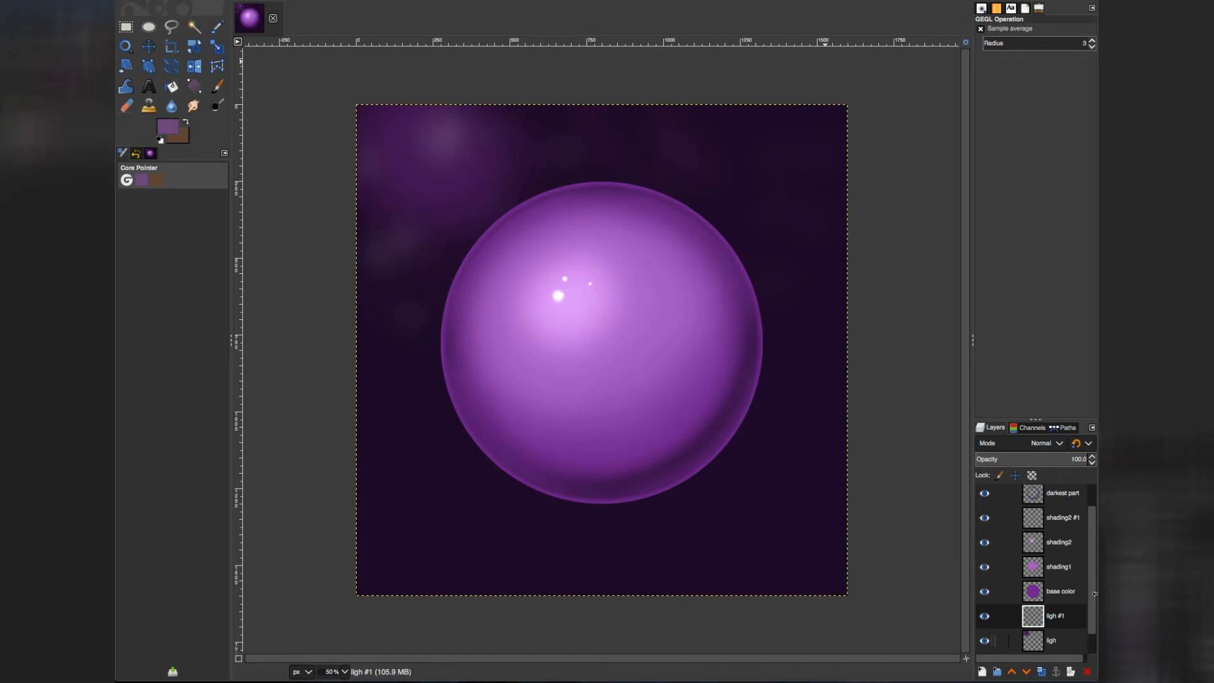
# Create a transparent layer named ground above ligh #1 and set the foreground color to the near-black blue 04021e
pyautogui.click(982, 672)
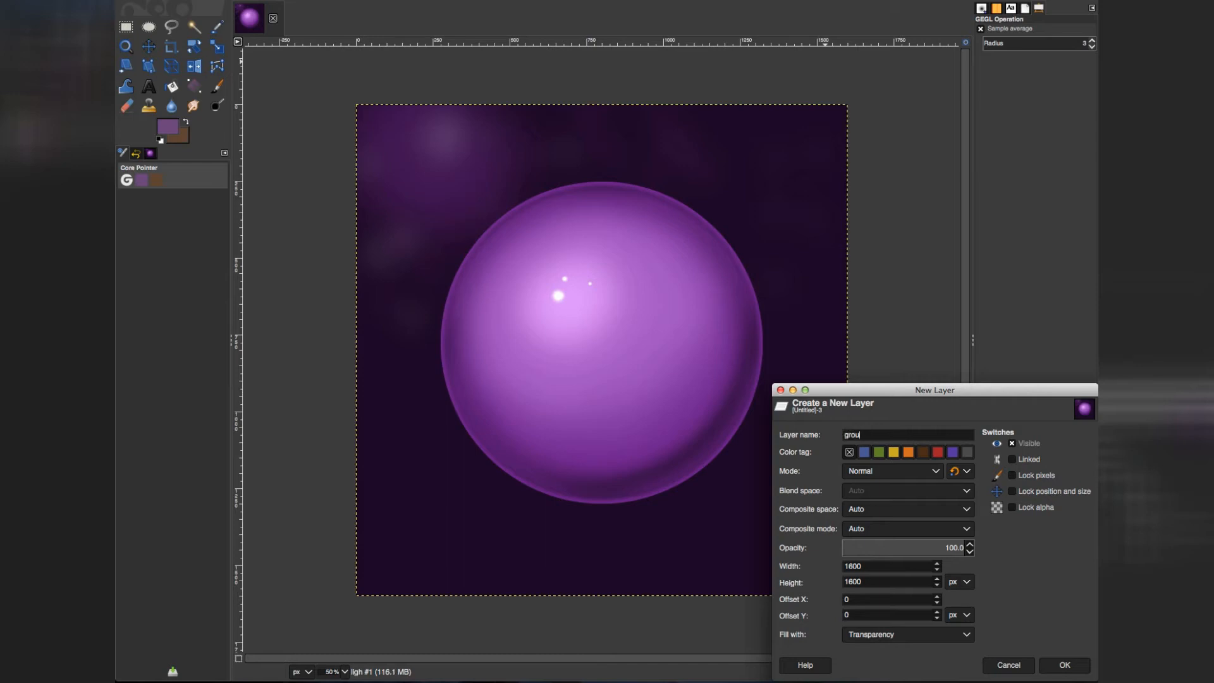
pyautogui.press('Return')
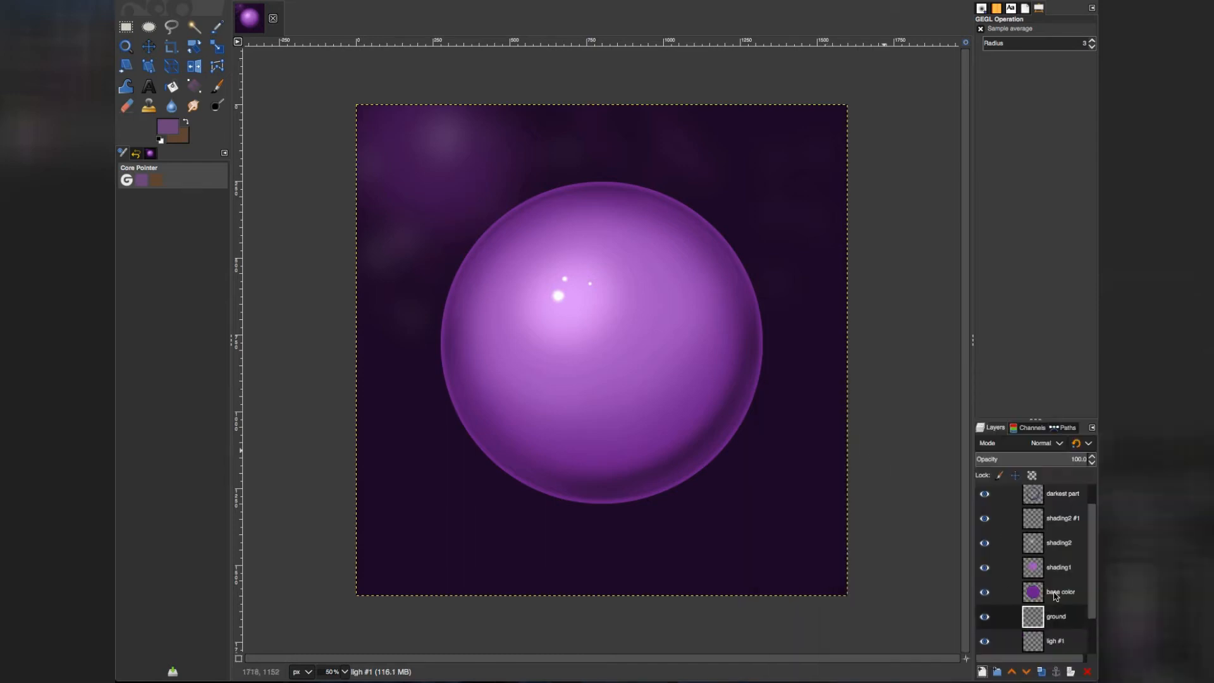
pyautogui.click(167, 126)
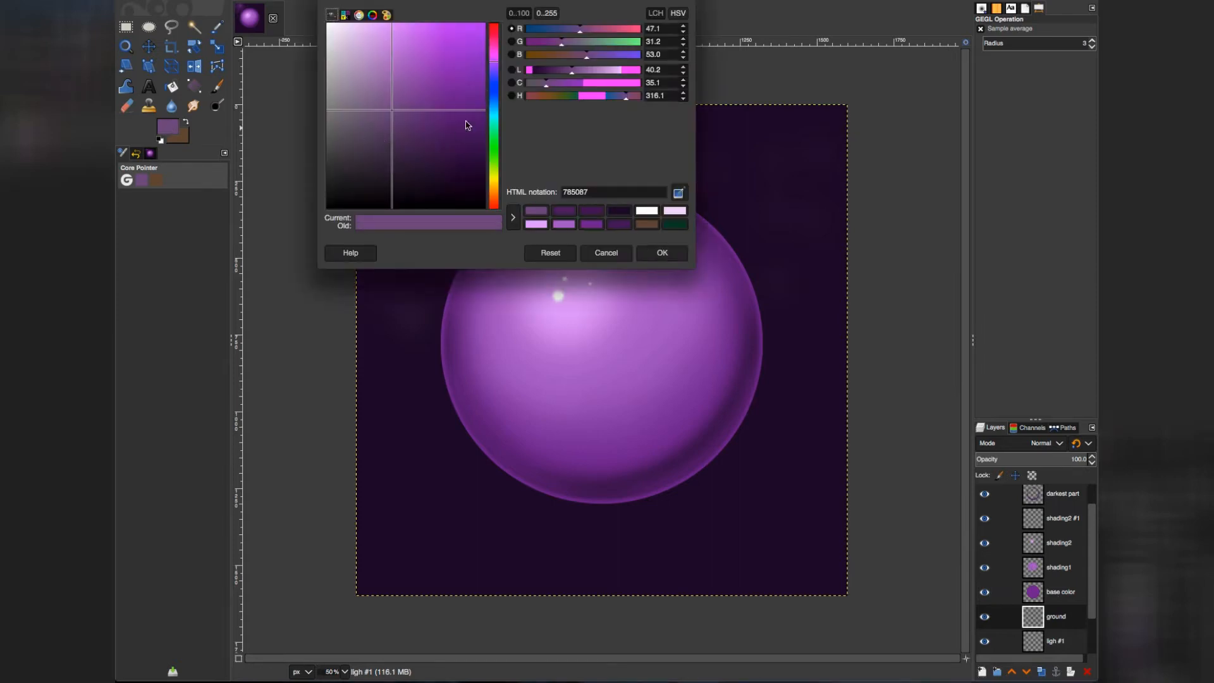
pyautogui.click(494, 83)
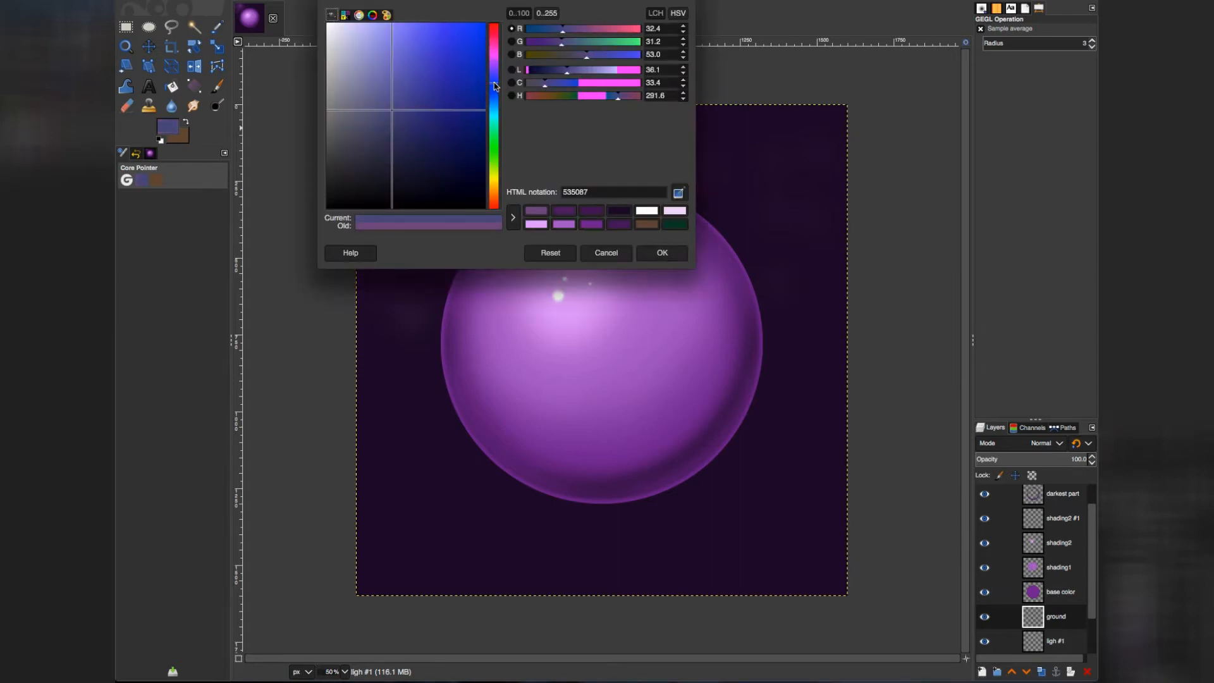
pyautogui.click(461, 162)
pyautogui.moveTo(466, 181); pyautogui.dragTo(475, 189)
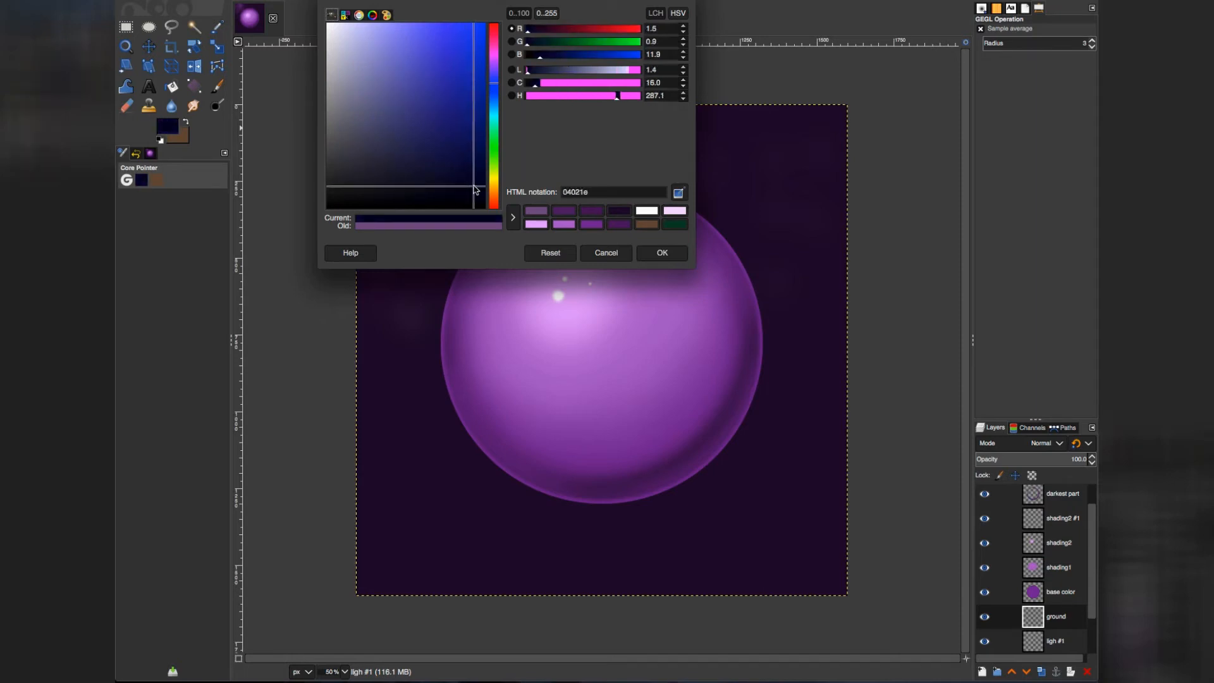
pyautogui.click(662, 252)
# Paint dark blue shading along the bottom edge and lower-right corner of the ground layer with a very large Hardness 025 brush
pyautogui.hotkey('shift', 'ctrl', 'f')
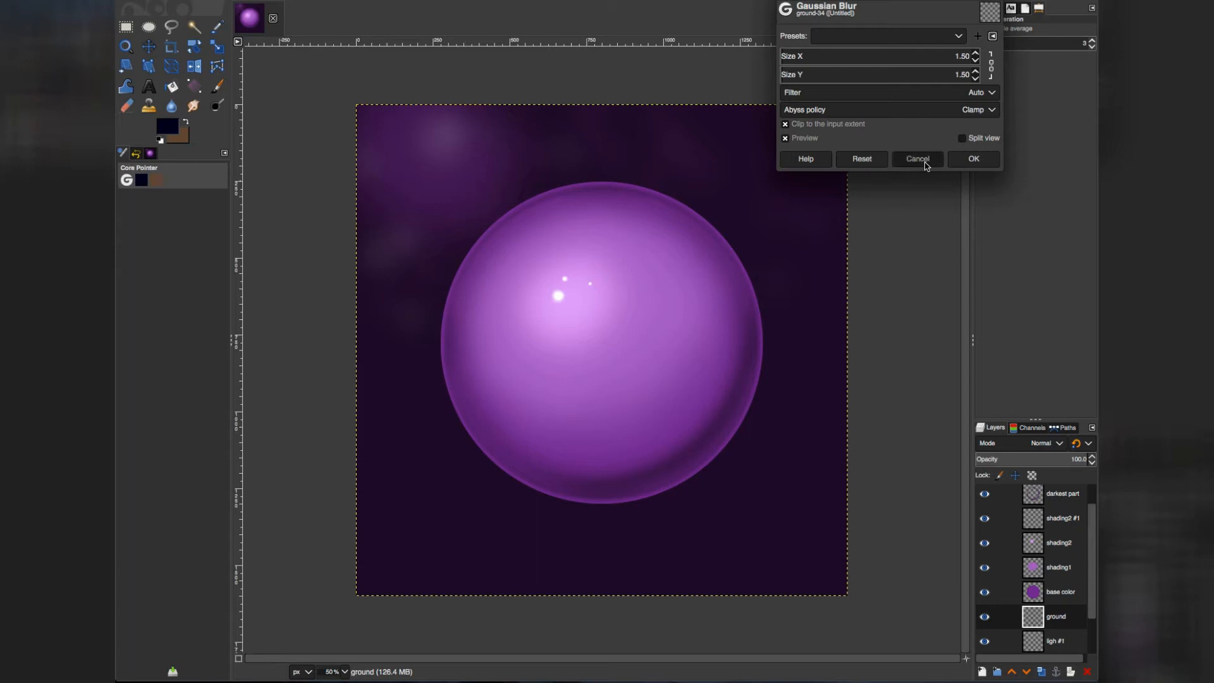
pyautogui.click(915, 159)
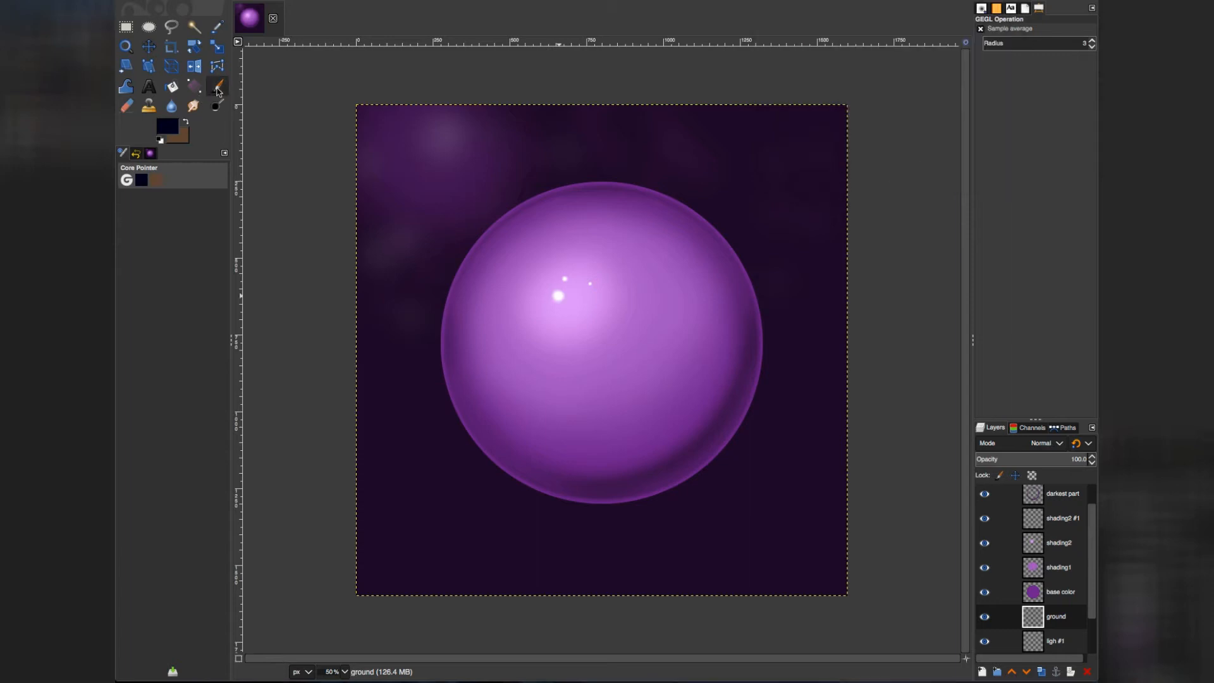
pyautogui.click(218, 86)
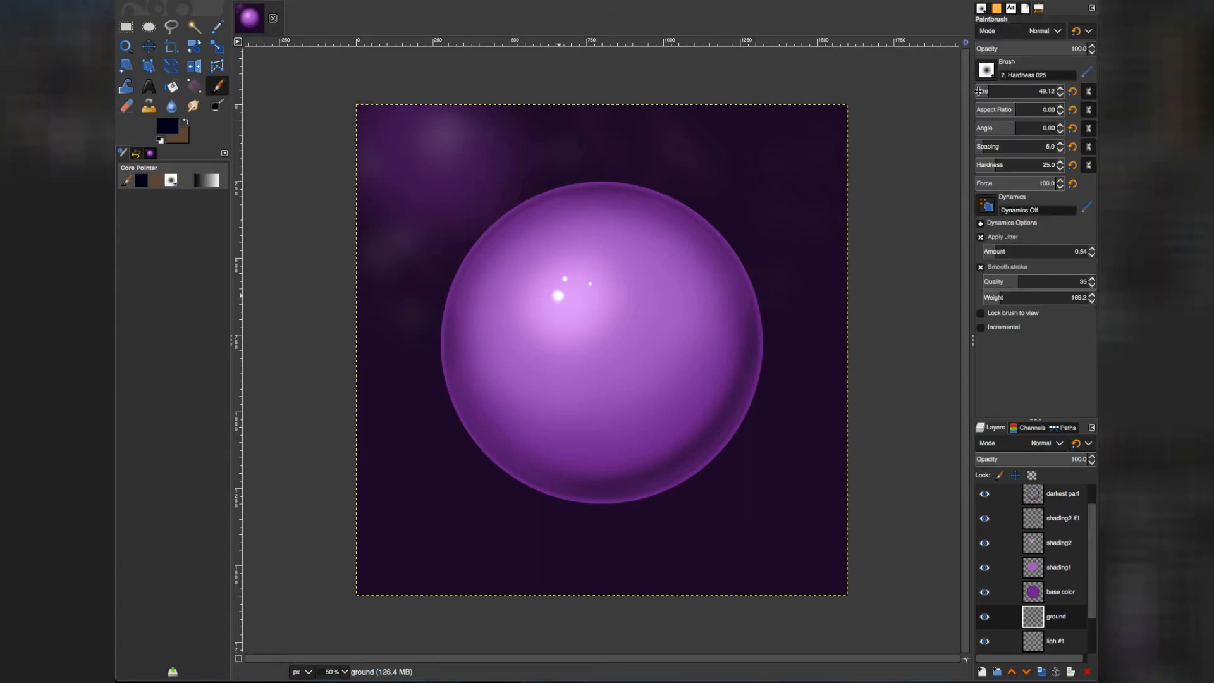
pyautogui.moveTo(1025, 87); pyautogui.dragTo(1044, 89)
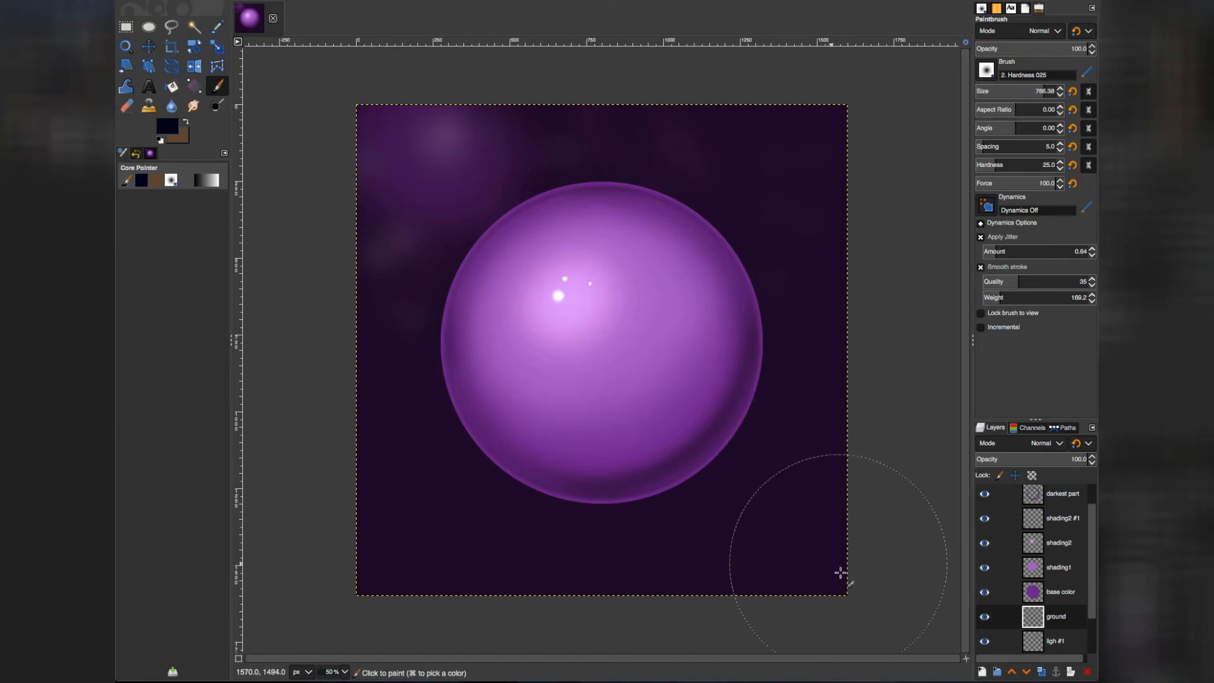
pyautogui.moveTo(860, 570); pyautogui.dragTo(859, 467)
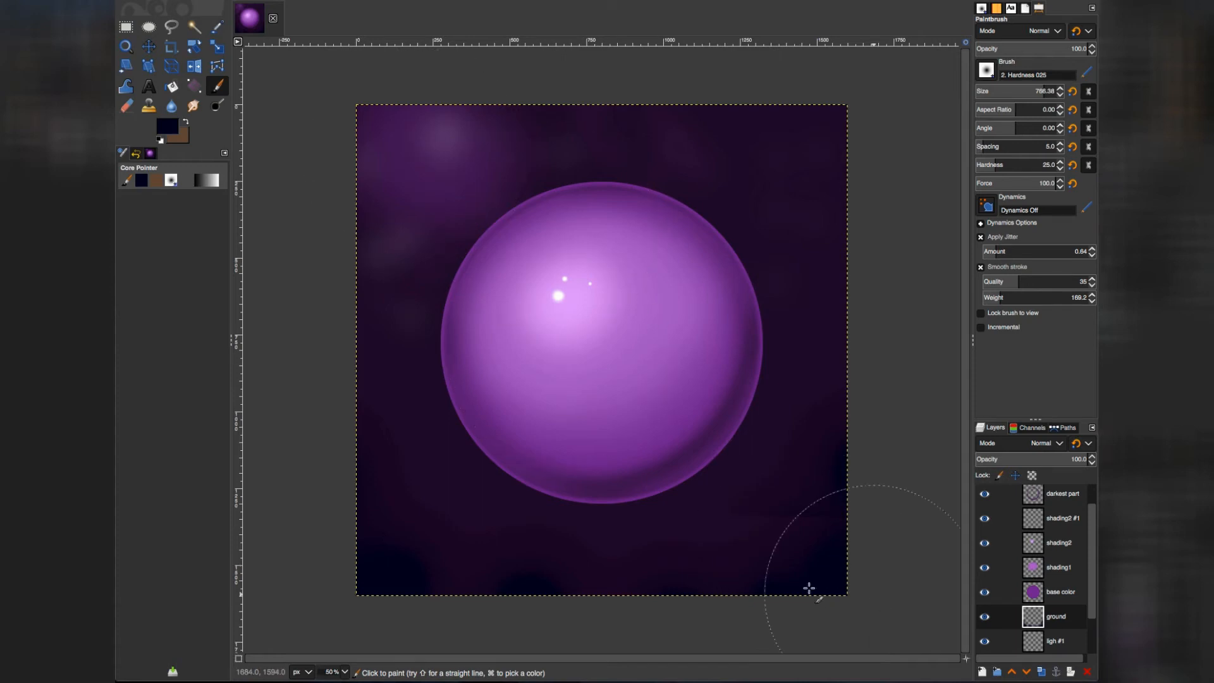
pyautogui.click(795, 552)
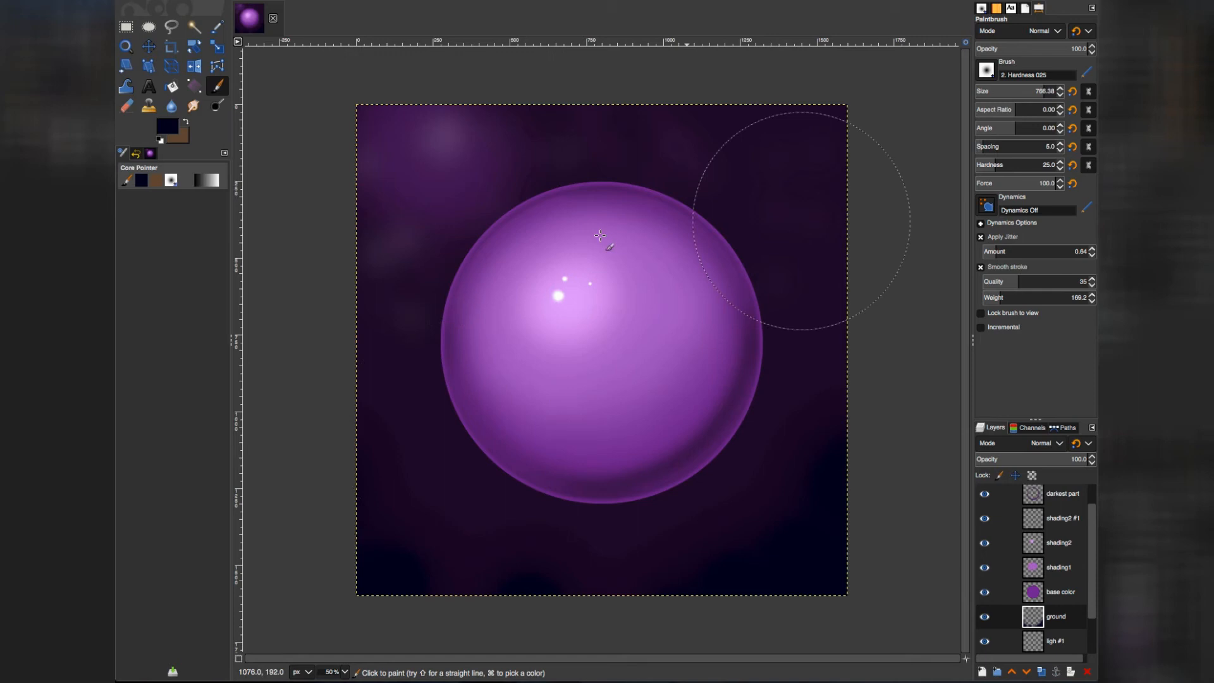
# Lighten the Background layer with Hue-Saturation by setting Lightness to 3.7
pyautogui.scroll(-1, 1093, 569)
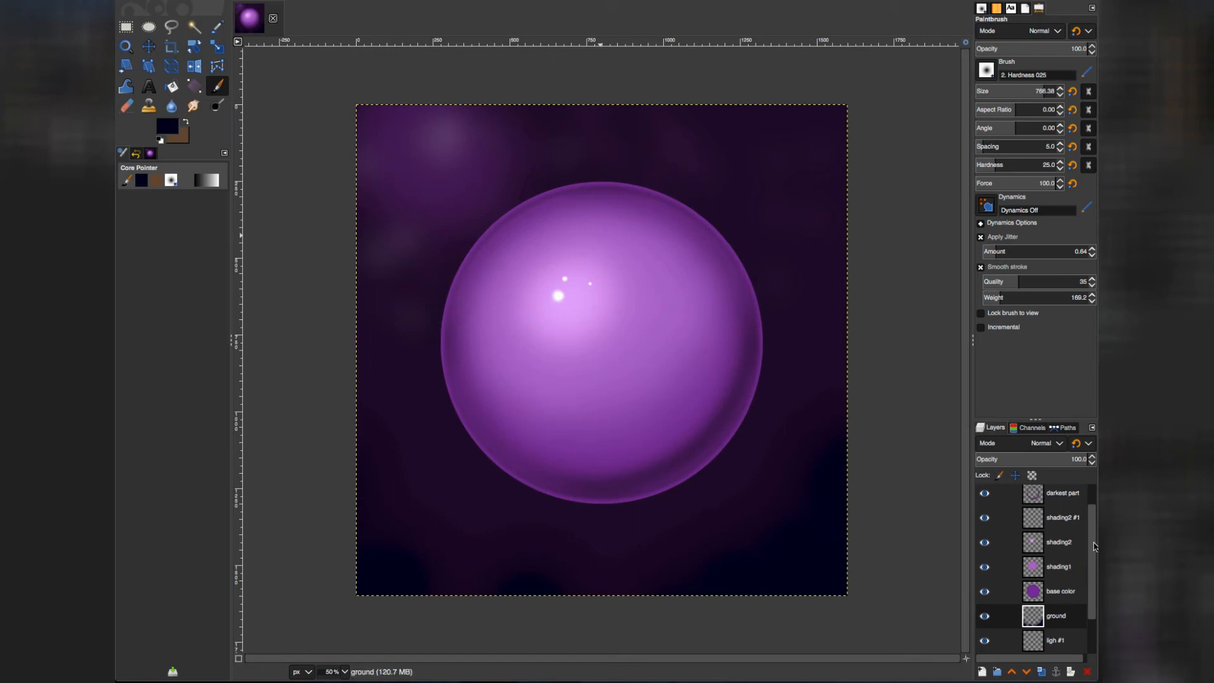
pyautogui.scroll(-1, 1097, 589)
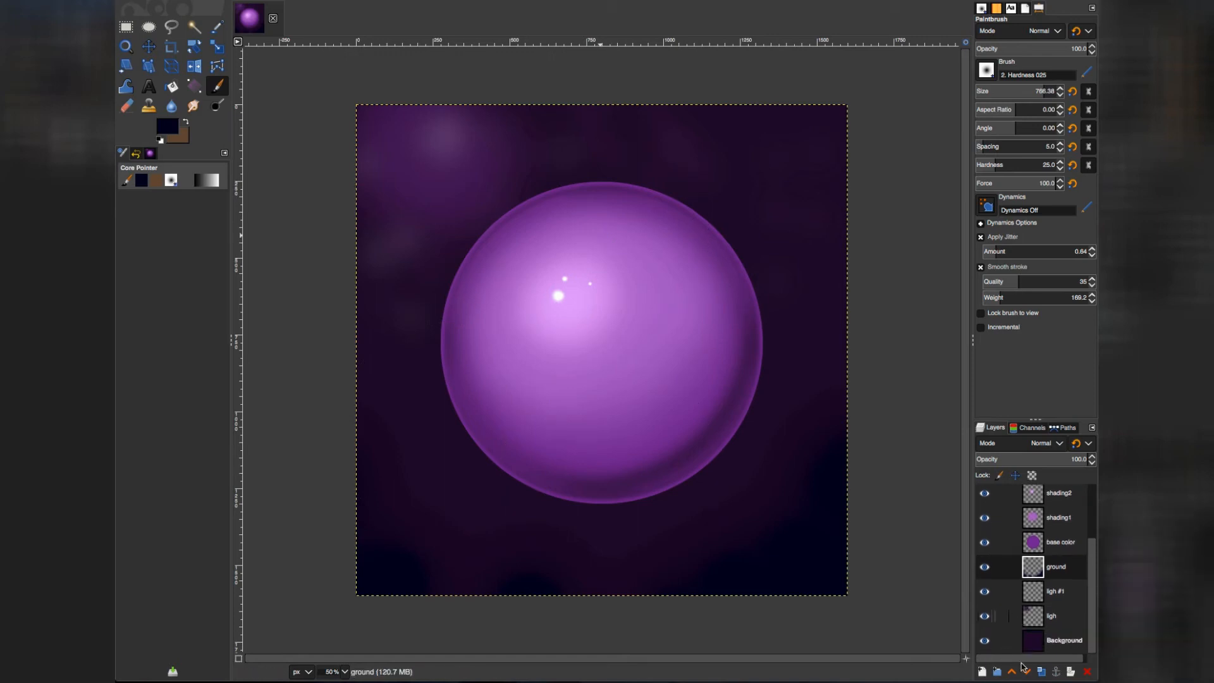
pyautogui.click(1042, 643)
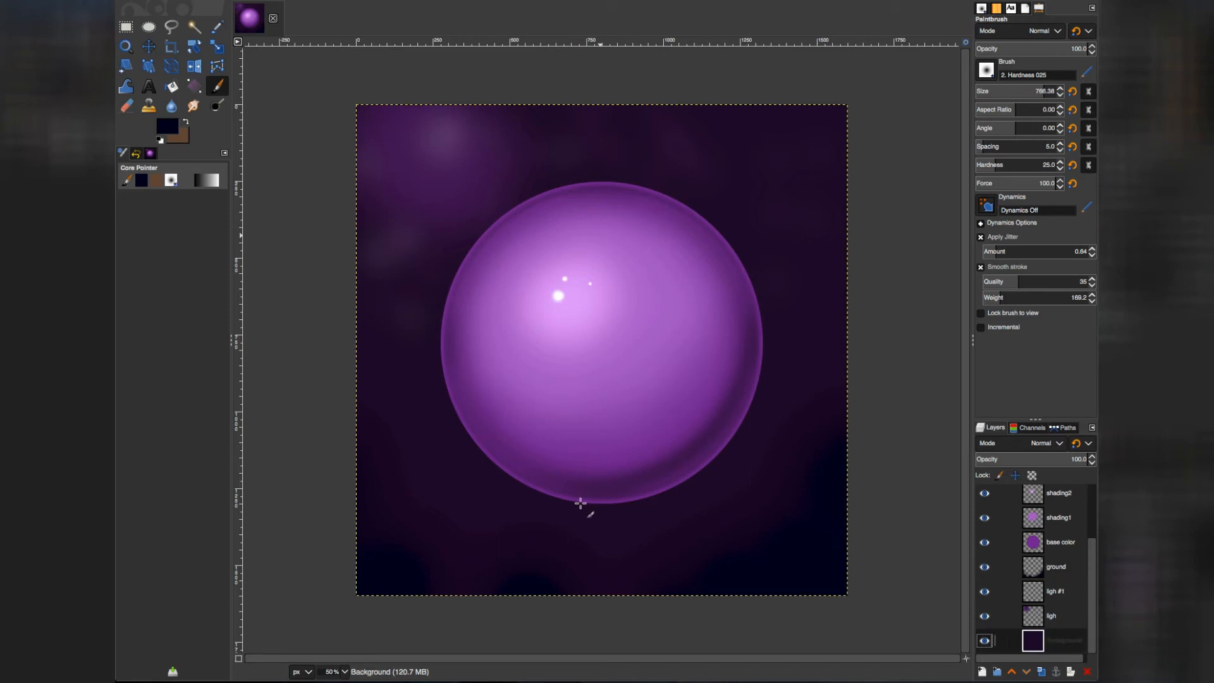
pyautogui.click(408, 0)
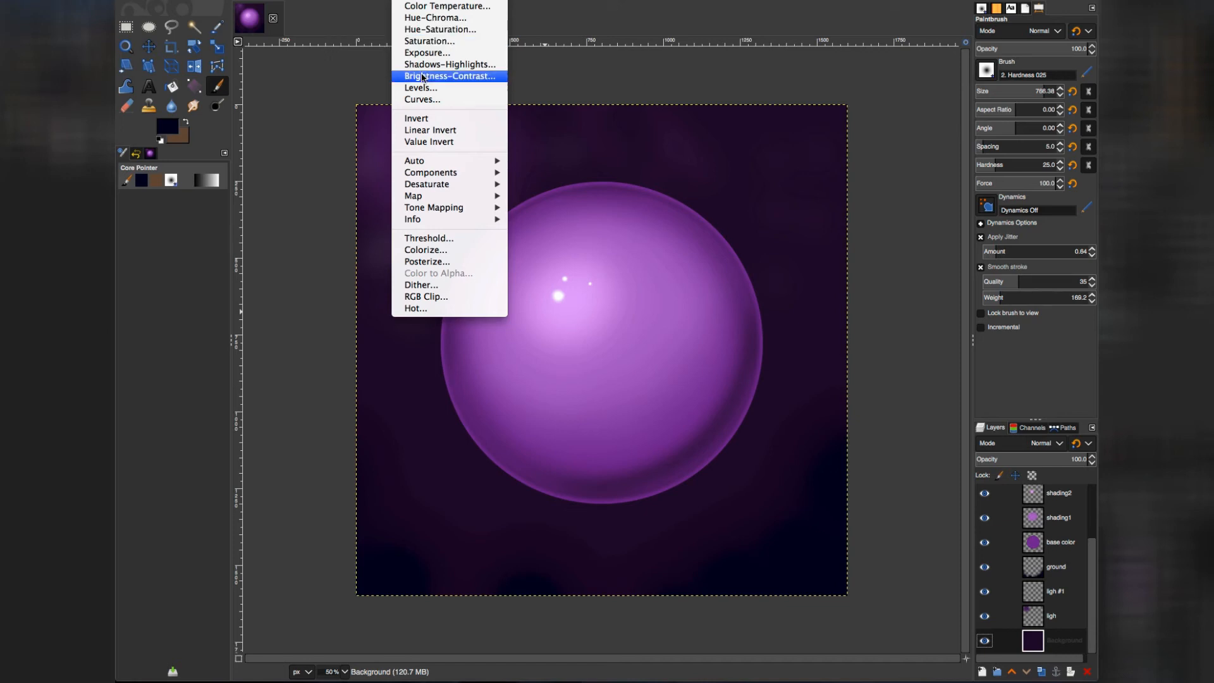
pyautogui.click(417, 32)
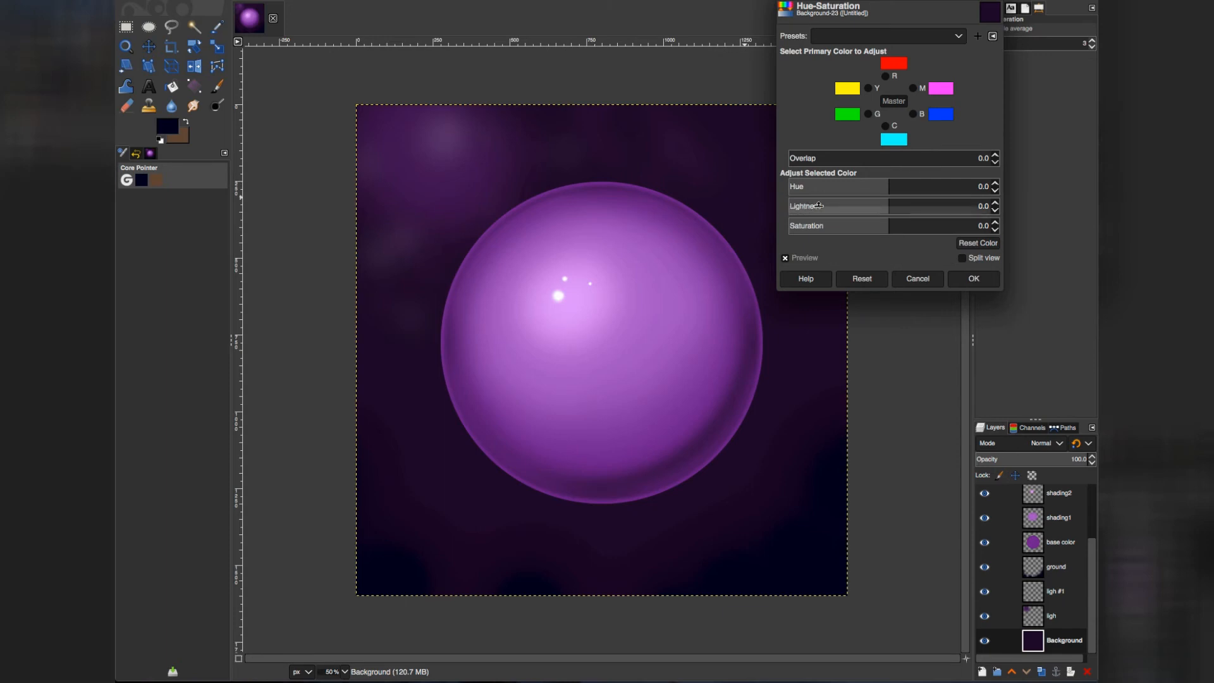
pyautogui.click(892, 202)
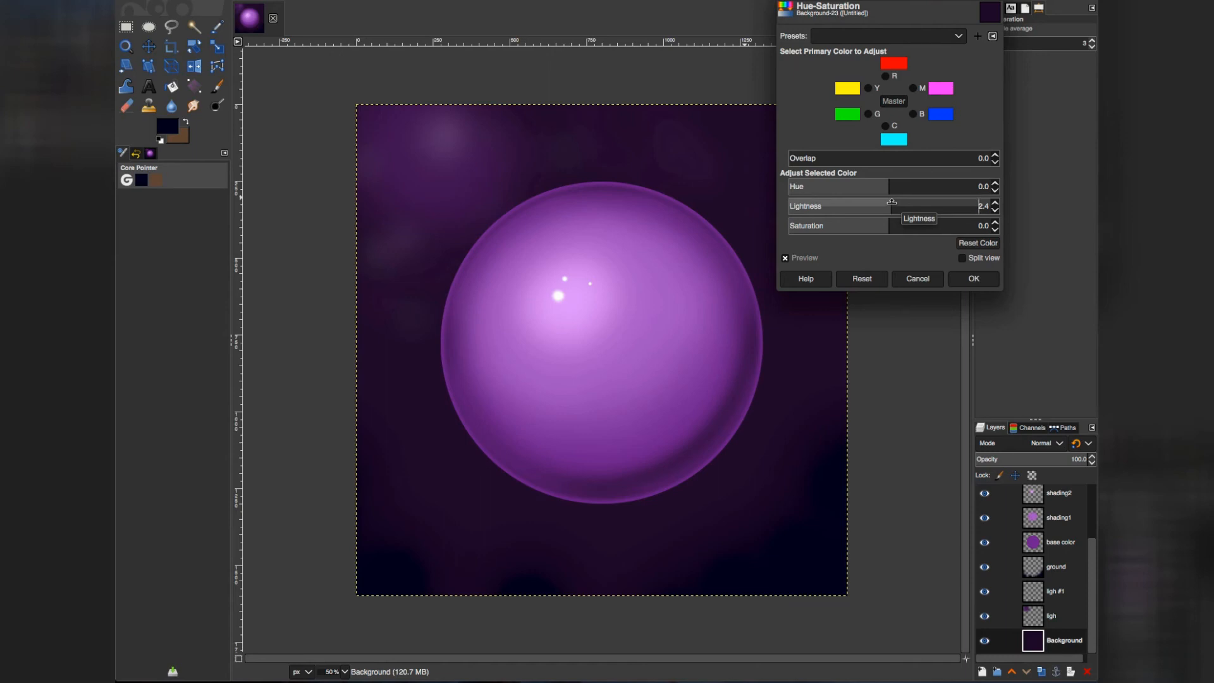
pyautogui.moveTo(893, 202); pyautogui.dragTo(895, 201)
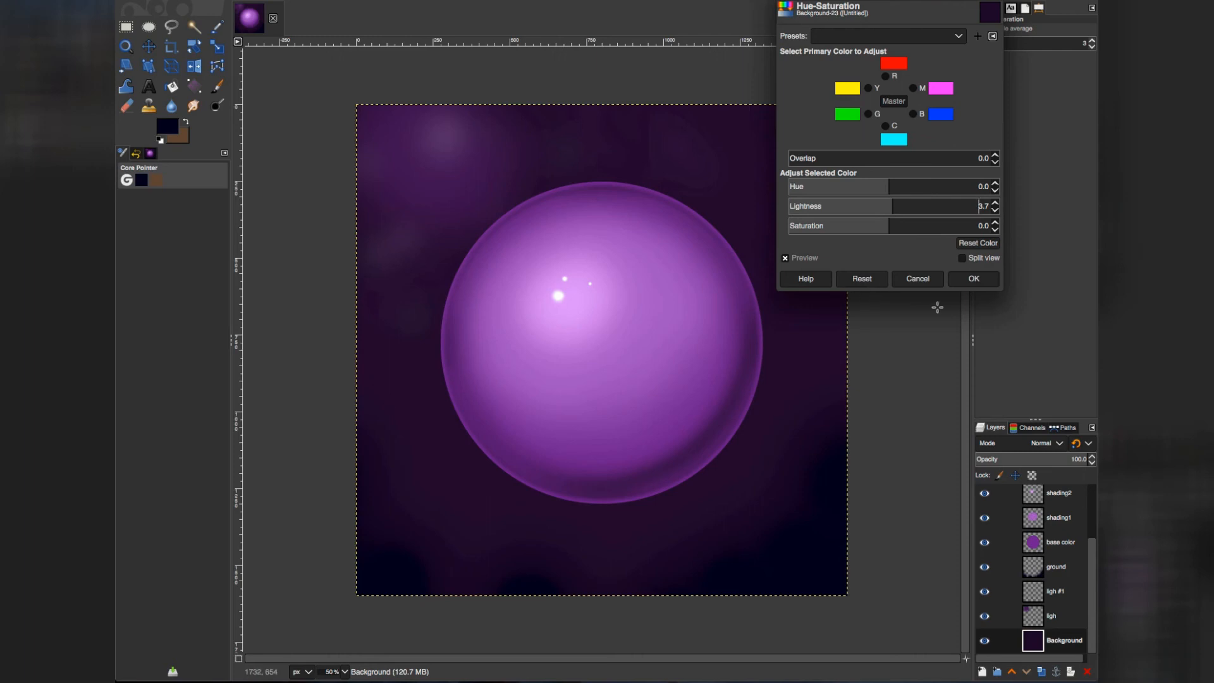
pyautogui.click(974, 279)
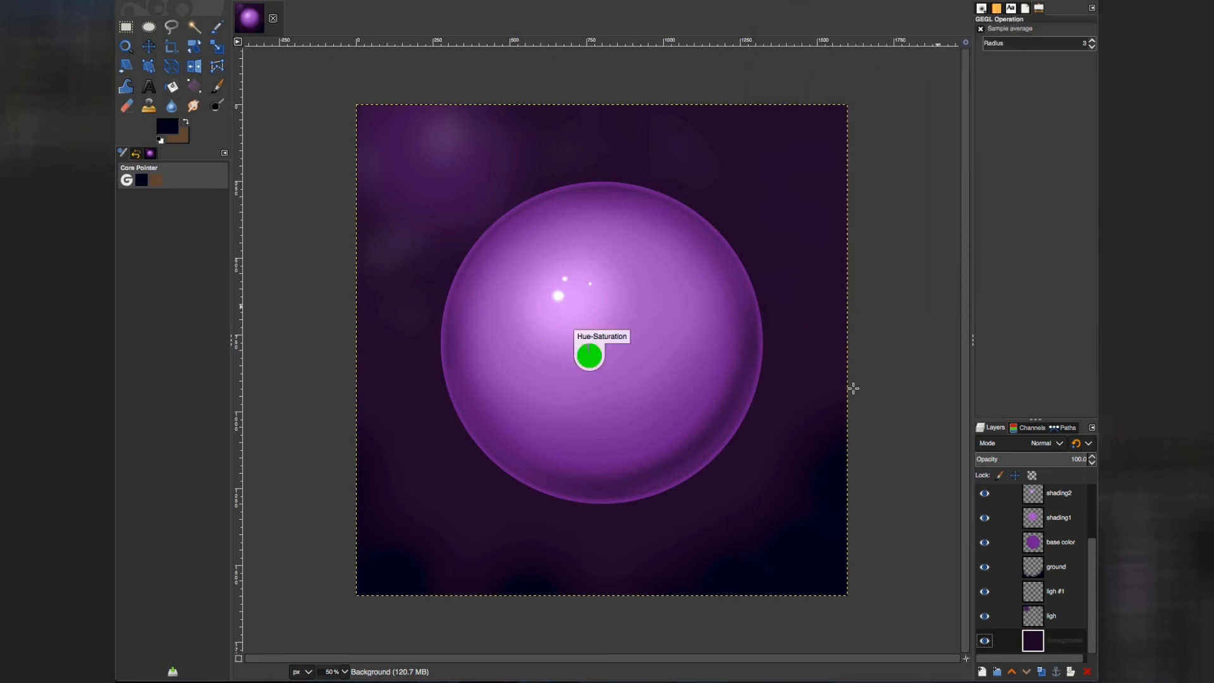